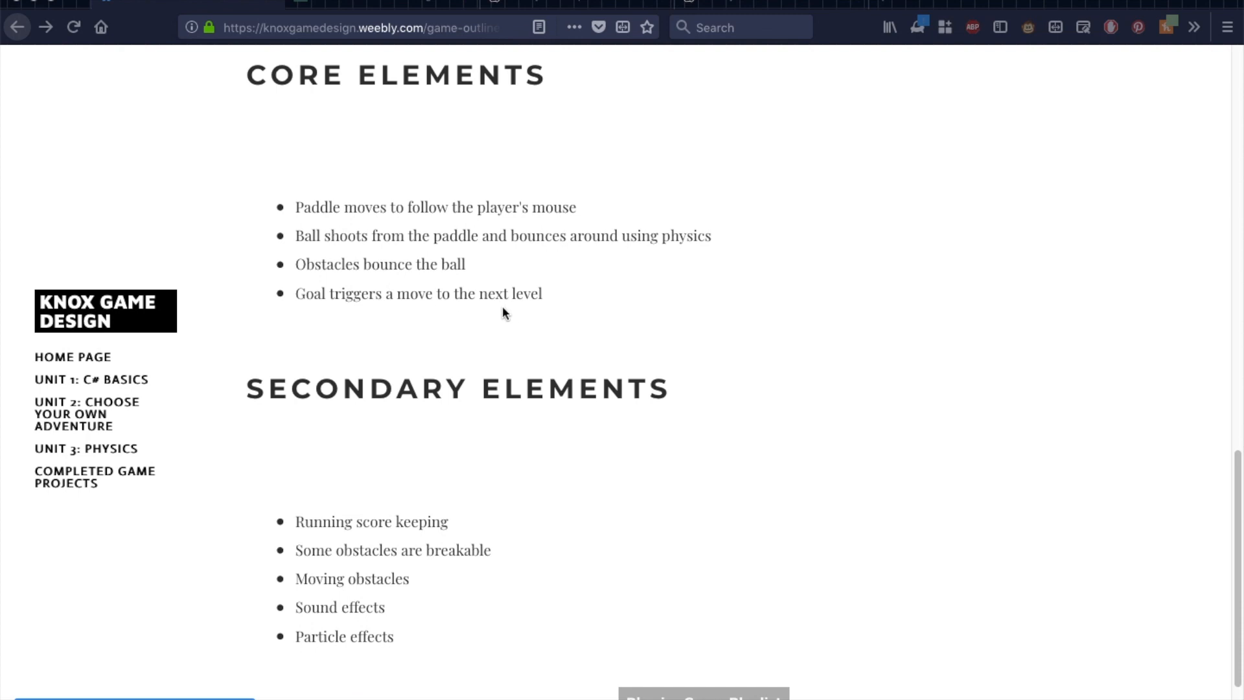
Switch to the Unity editor and examine the components of the Goal prefab used in the LevelOne scene.
{"action": "mouse_move", "coordinate": [621, 696]}
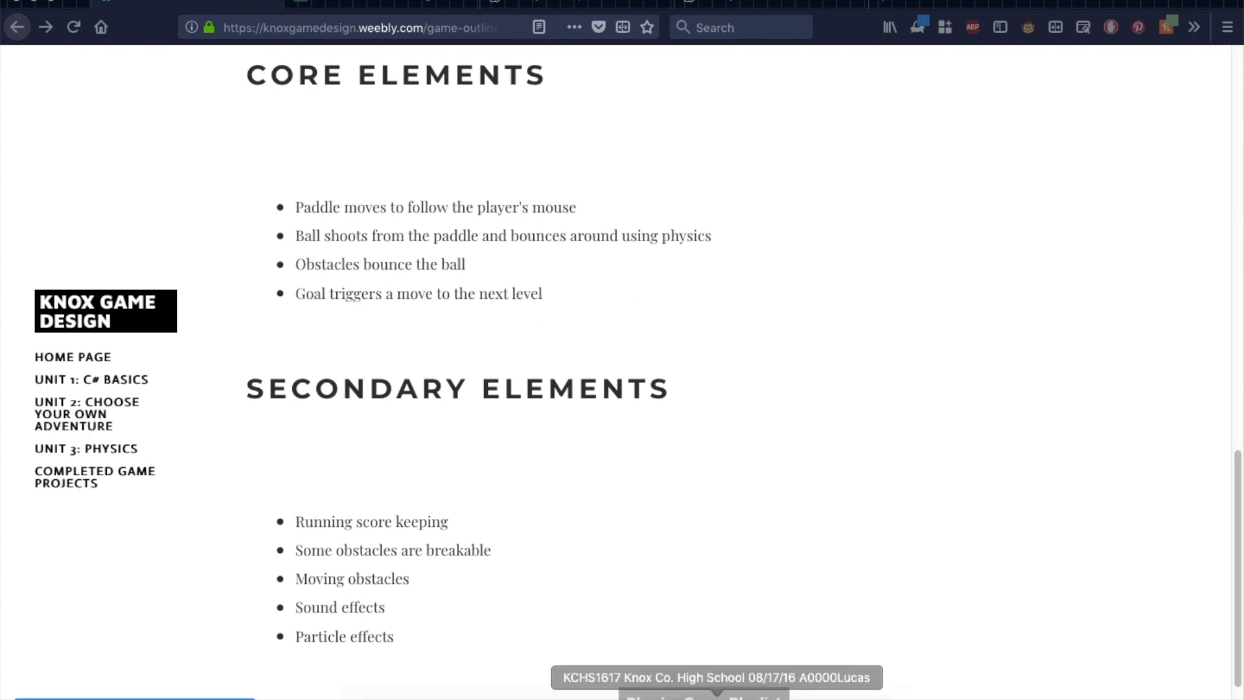
{"action": "left_click", "coordinate": [622, 693]}
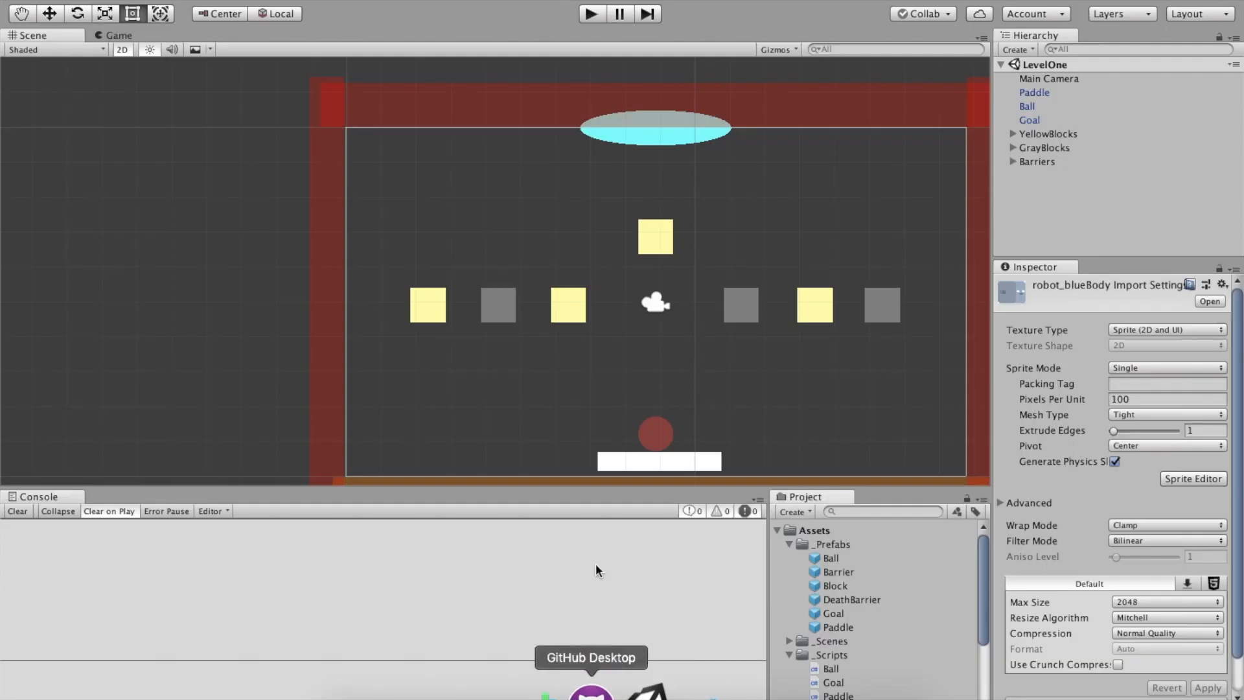
{"action": "middle_click_drag", "start_coordinate": [763, 360], "coordinate": [590, 337]}
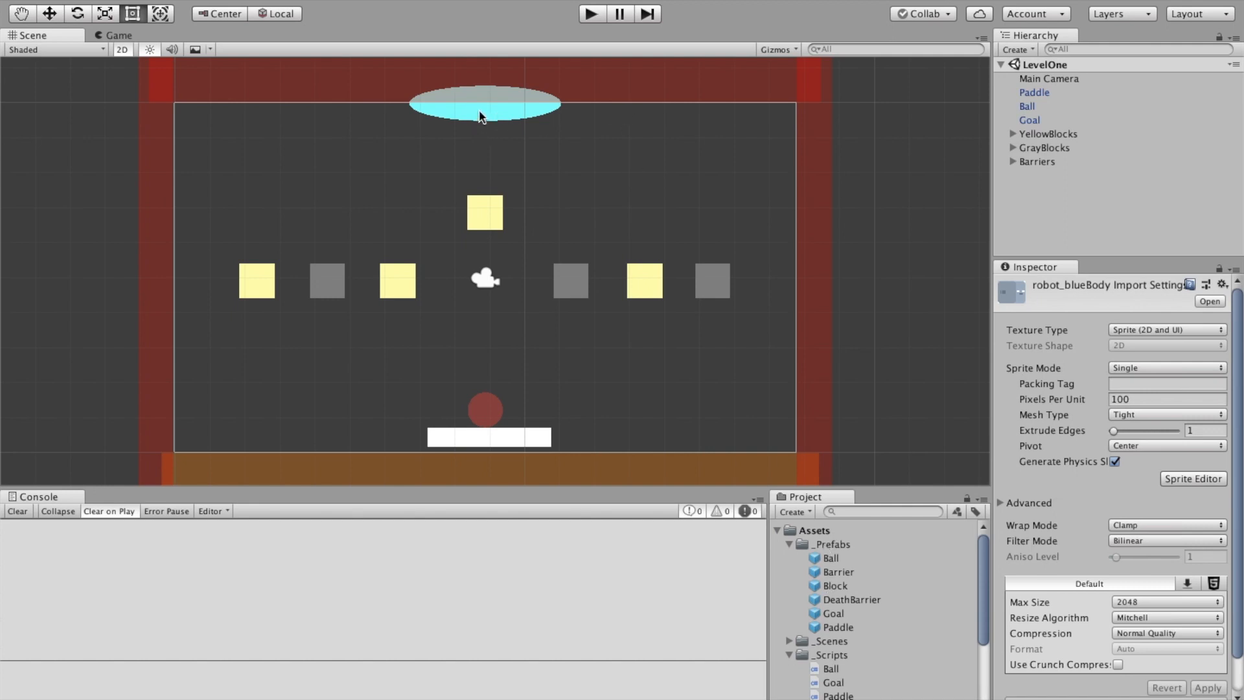
{"action": "left_click", "coordinate": [830, 616]}
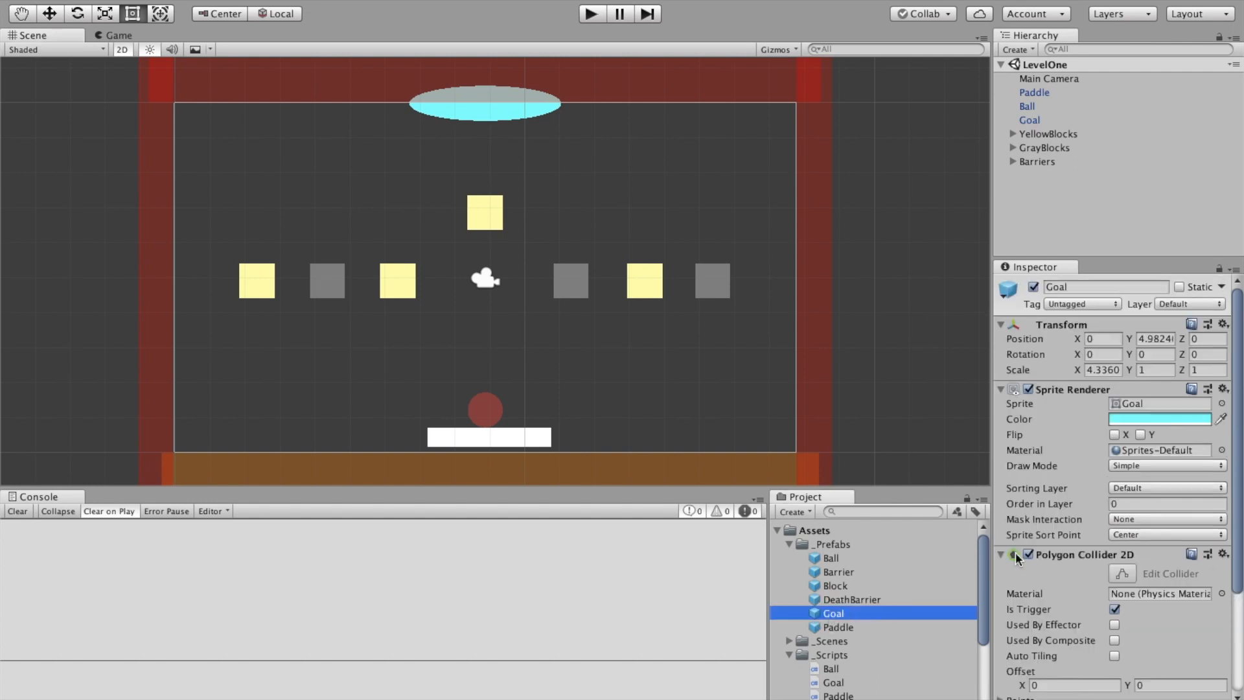
{"action": "scroll", "coordinate": [1050, 531], "scroll_direction": "down", "scroll_amount": 5}
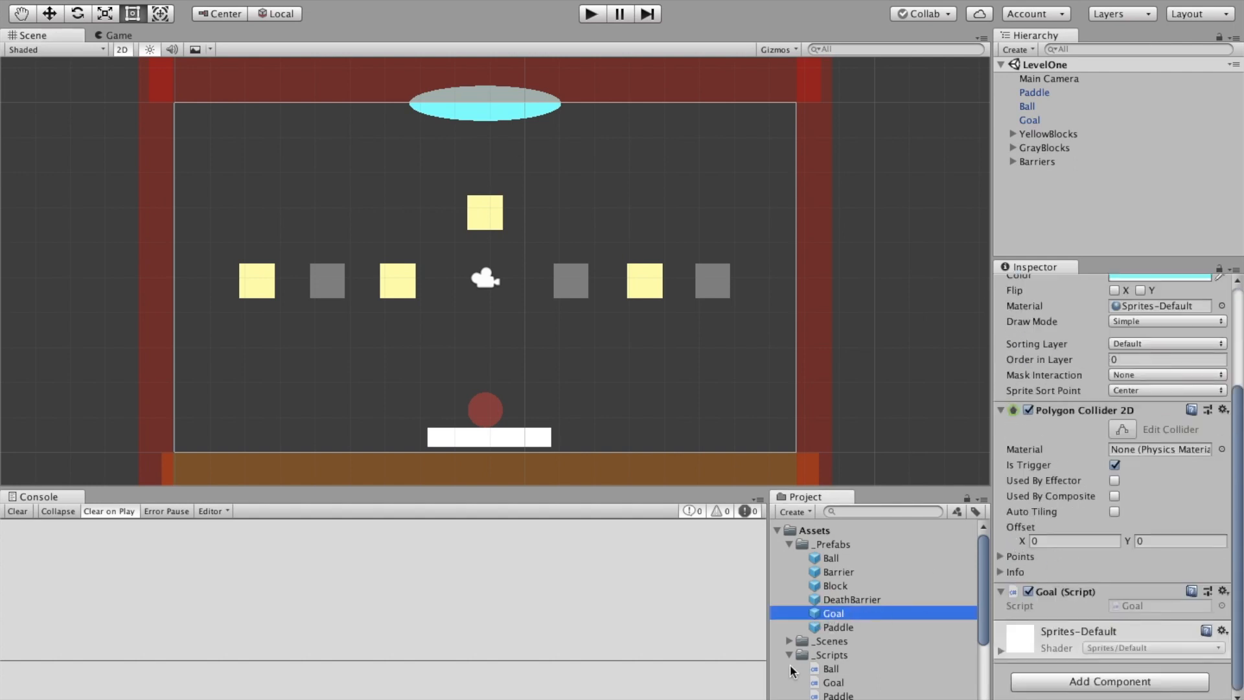
{"action": "left_click", "coordinate": [825, 659]}
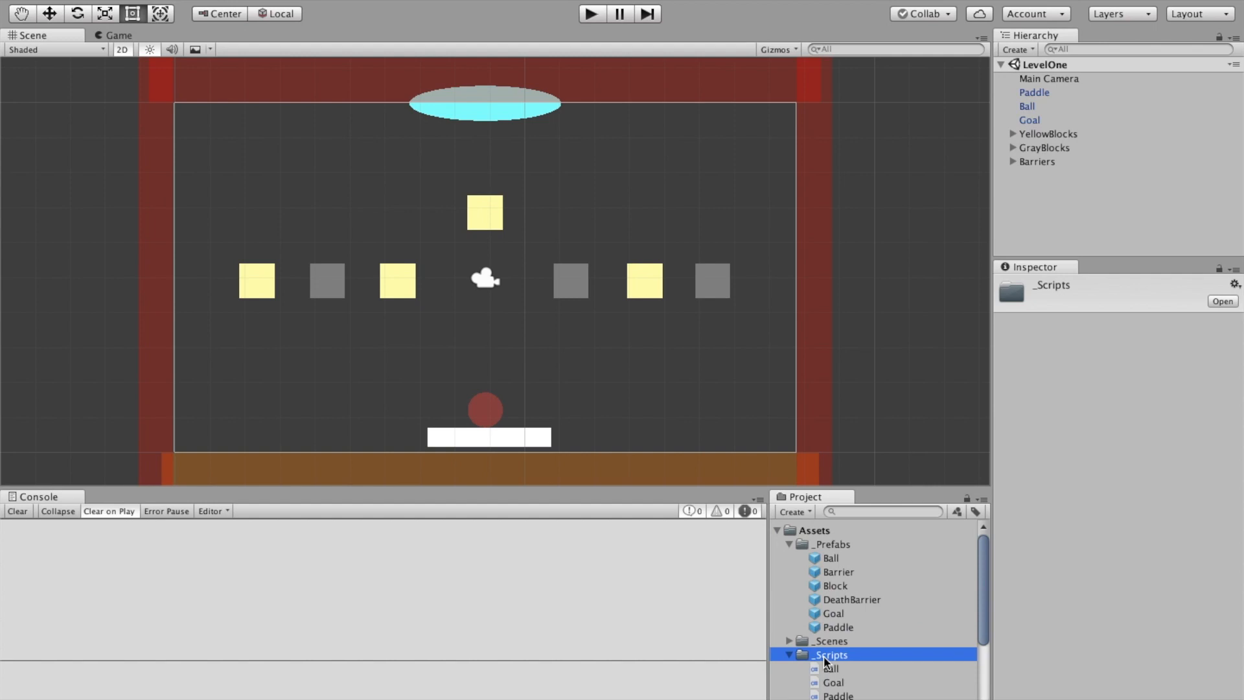
{"action": "right_click", "coordinate": [825, 660]}
{"action": "mouse_move", "coordinate": [919, 343]}
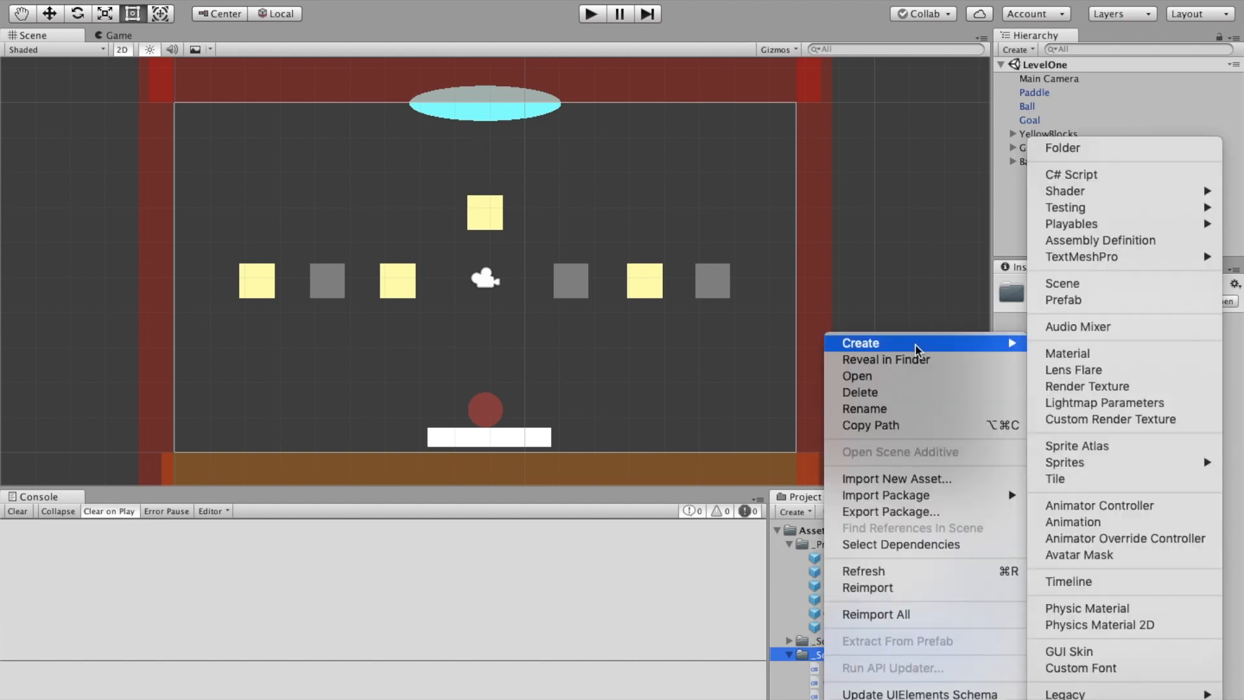
{"action": "left_click", "coordinate": [633, 669]}
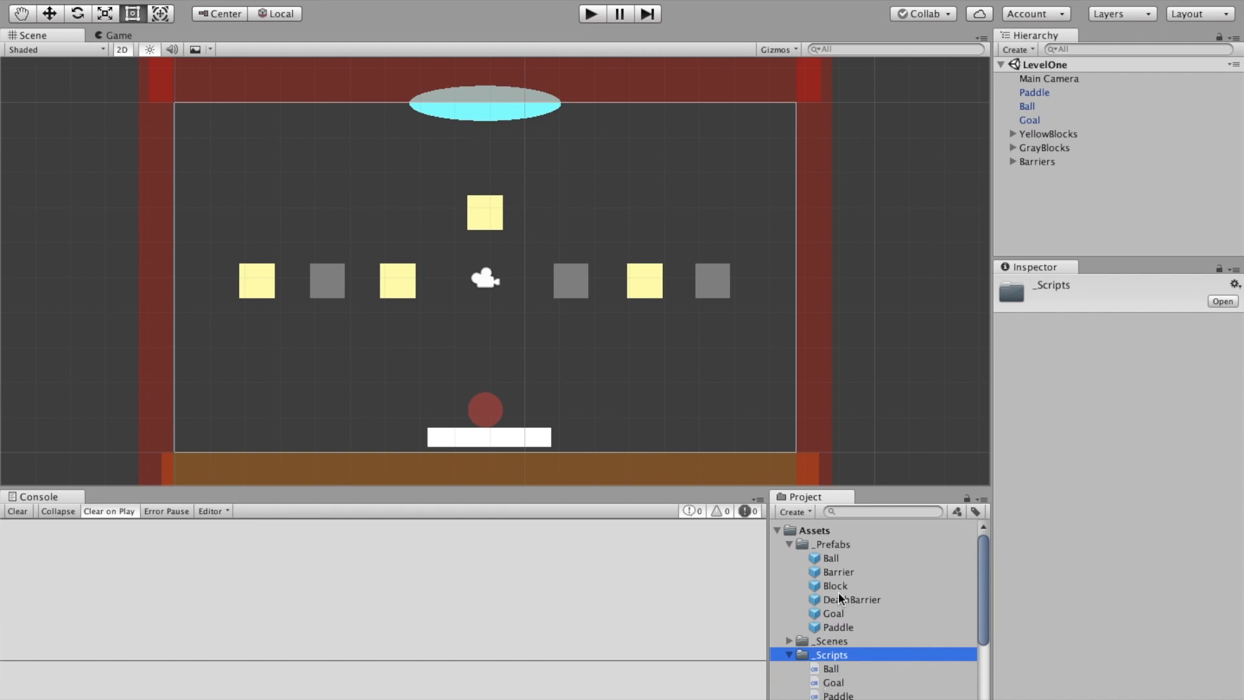
Check the Goal prefab's trigger collider and attached script, and open the Goal script in the code editor.
{"action": "left_click", "coordinate": [837, 612]}
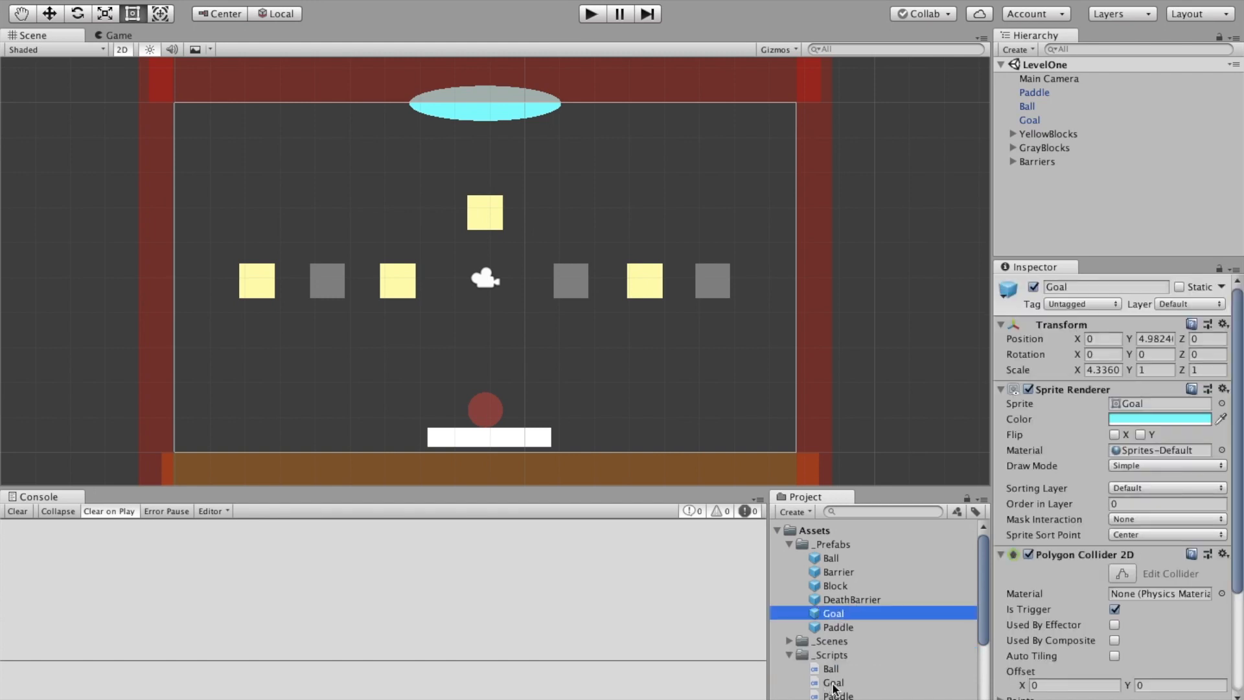
{"action": "scroll", "coordinate": [1164, 566], "scroll_direction": "down", "scroll_amount": 3}
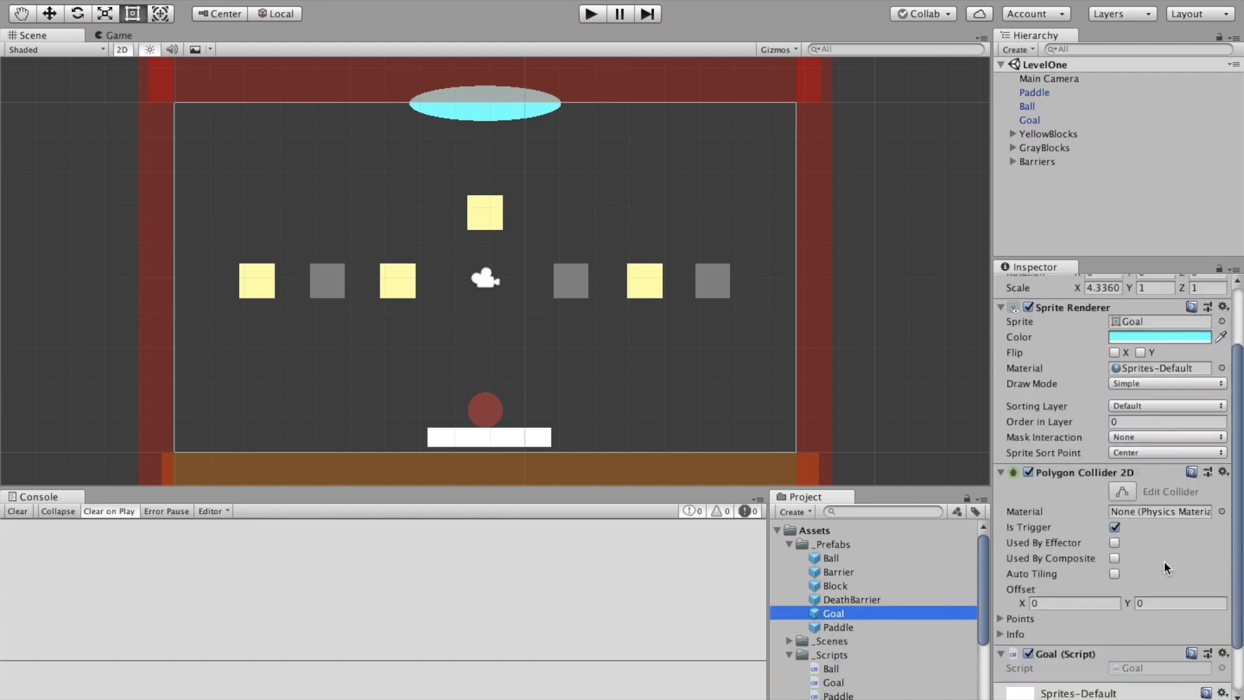
{"action": "scroll", "coordinate": [1164, 566], "scroll_direction": "down", "scroll_amount": 2}
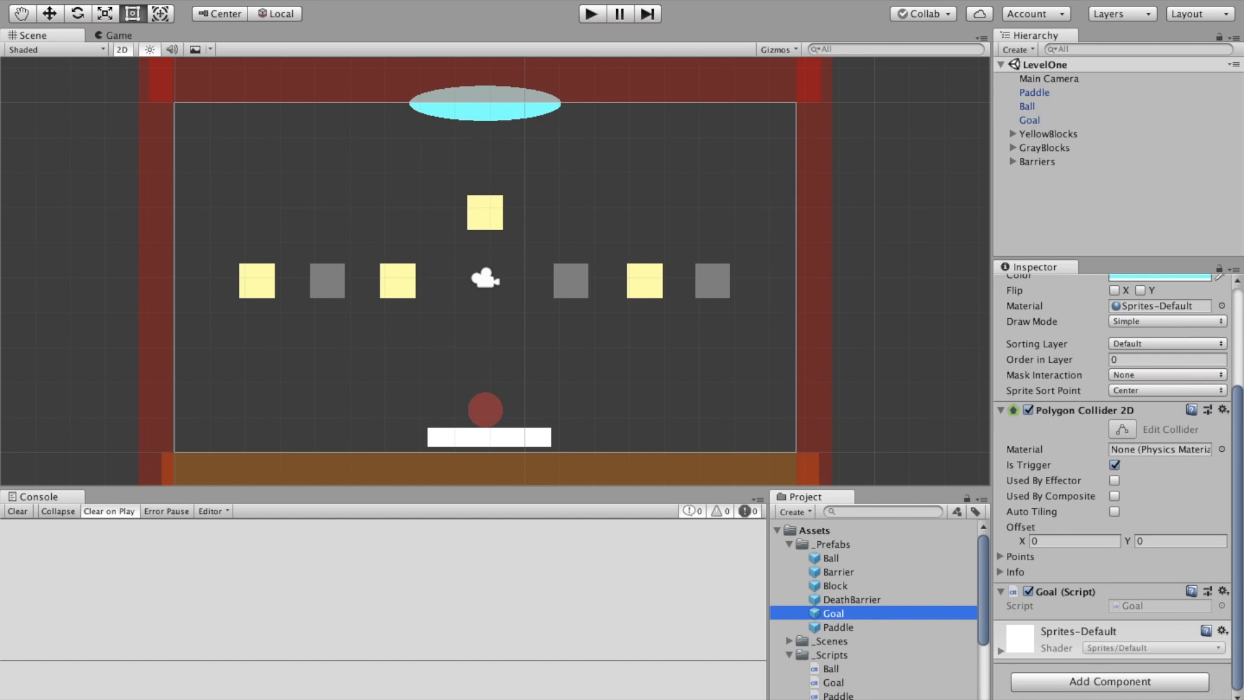
{"action": "left_click", "coordinate": [826, 683]}
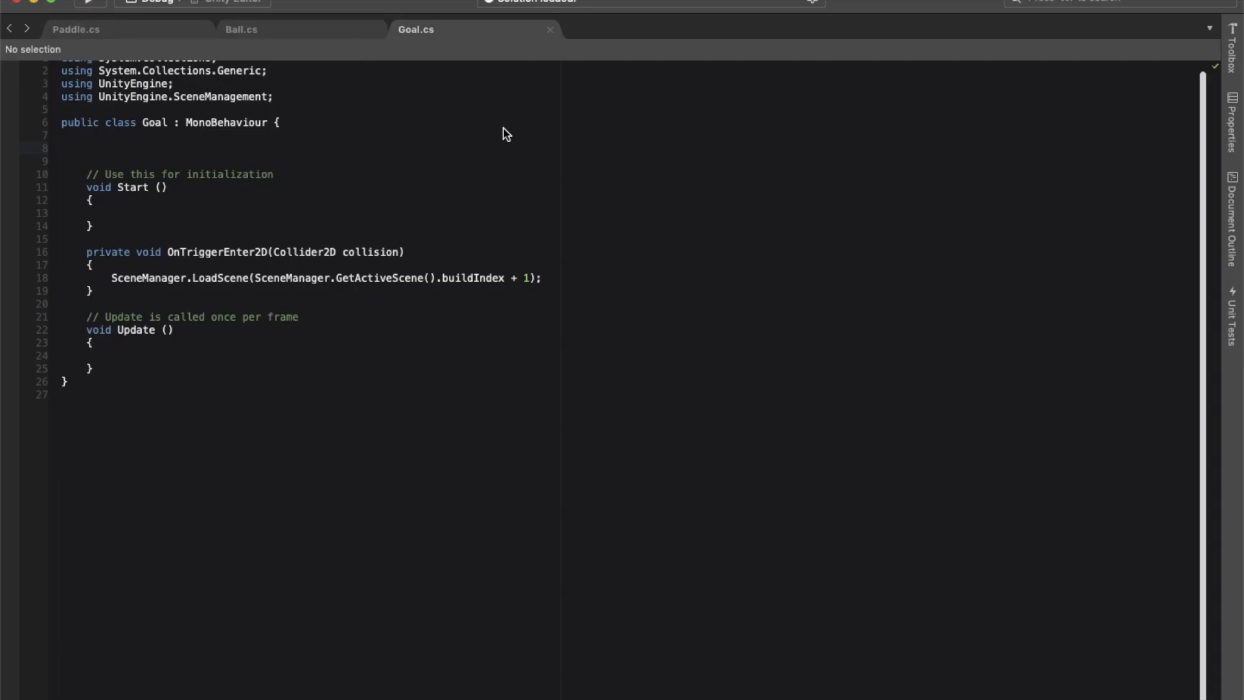
Review the UnityEngine.SceneManagement import and the OnTriggerEnter2D method in the Goal script.
{"action": "left_click", "coordinate": [173, 104]}
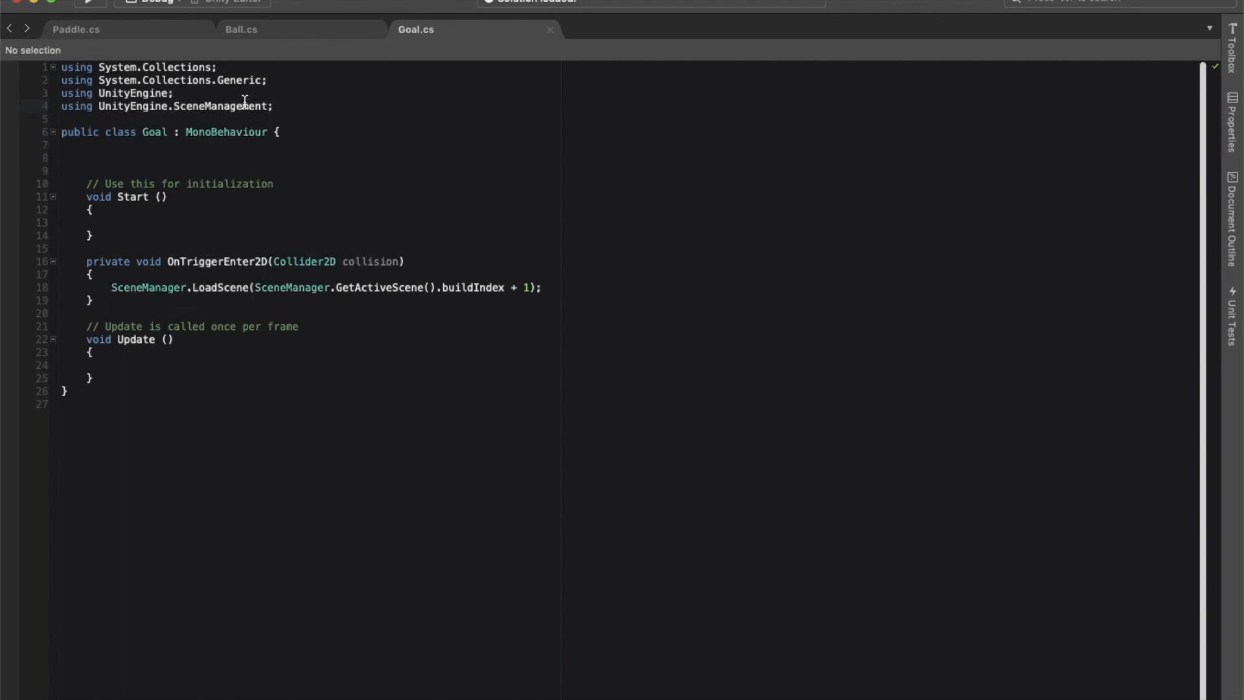
{"action": "left_click_drag", "start_coordinate": [272, 105], "coordinate": [43, 111]}
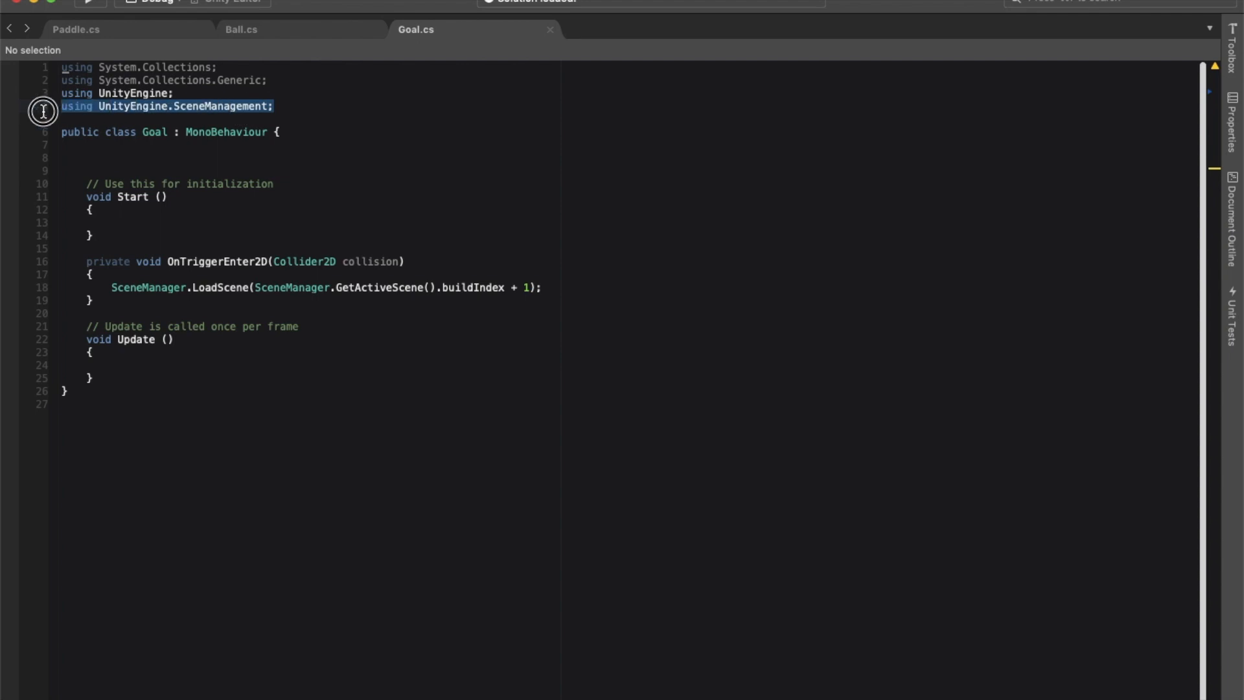
{"action": "left_click", "coordinate": [196, 92]}
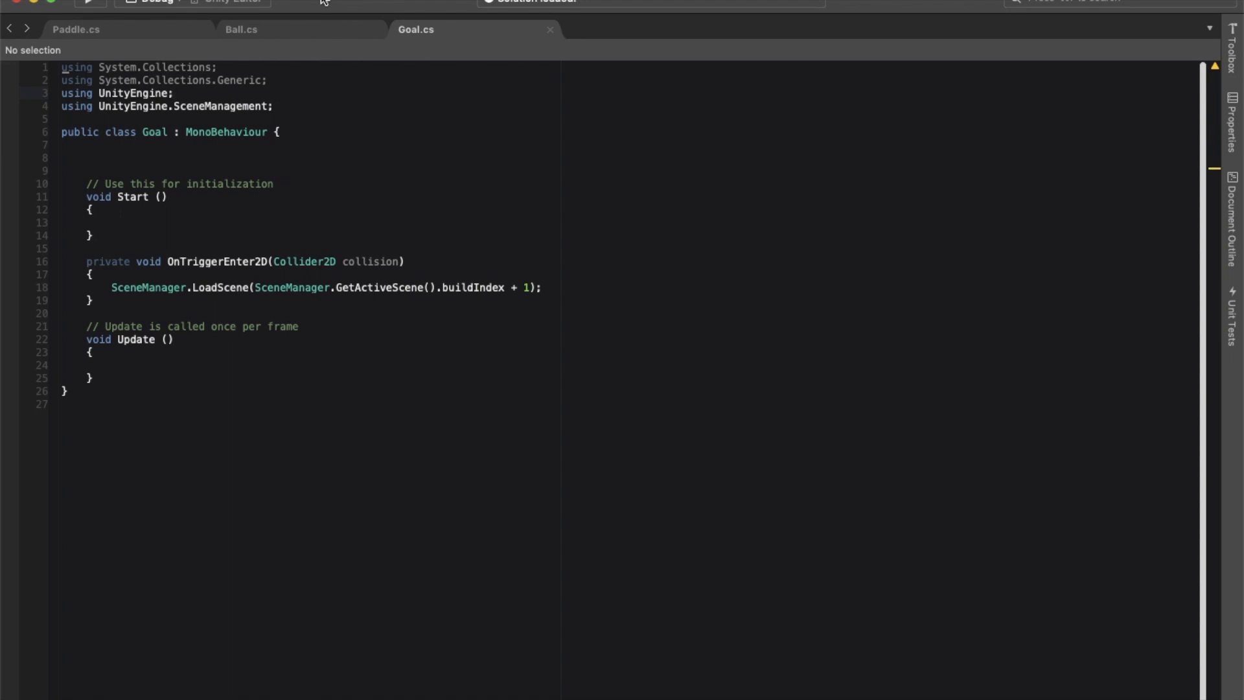
{"action": "left_click", "coordinate": [166, 286]}
{"action": "left_click", "coordinate": [84, 264]}
{"action": "left_click_drag", "start_coordinate": [83, 264], "coordinate": [610, 300]}
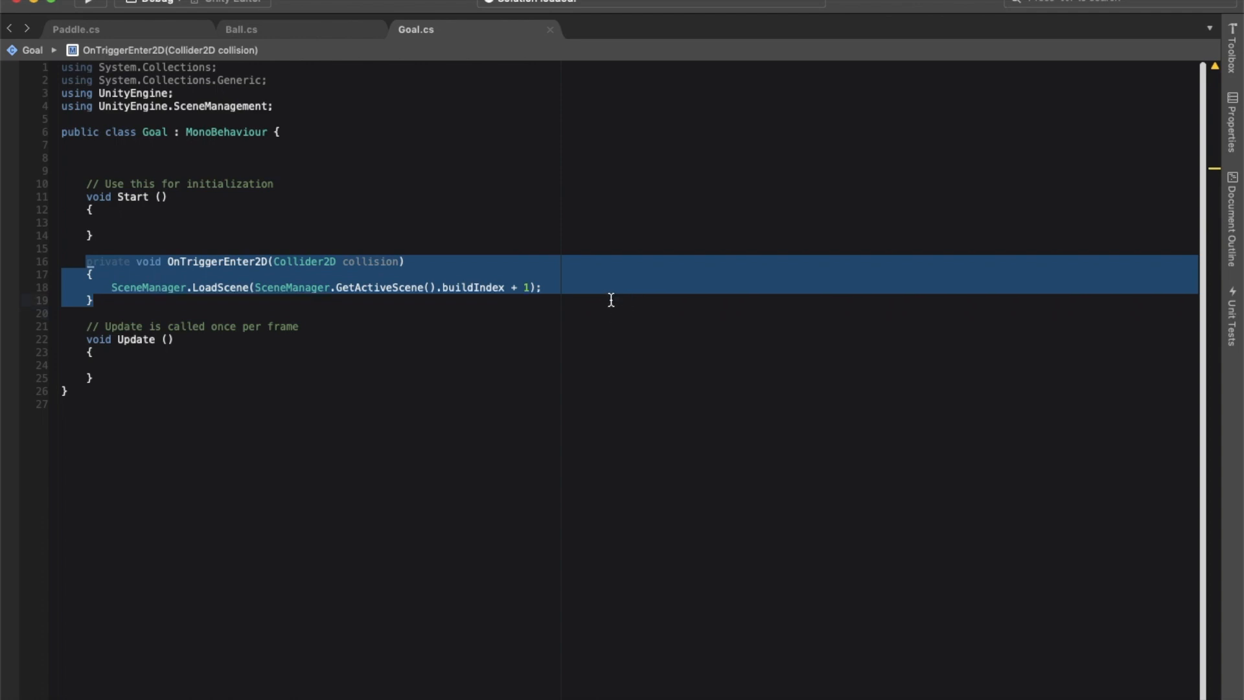
{"action": "left_click", "coordinate": [194, 307]}
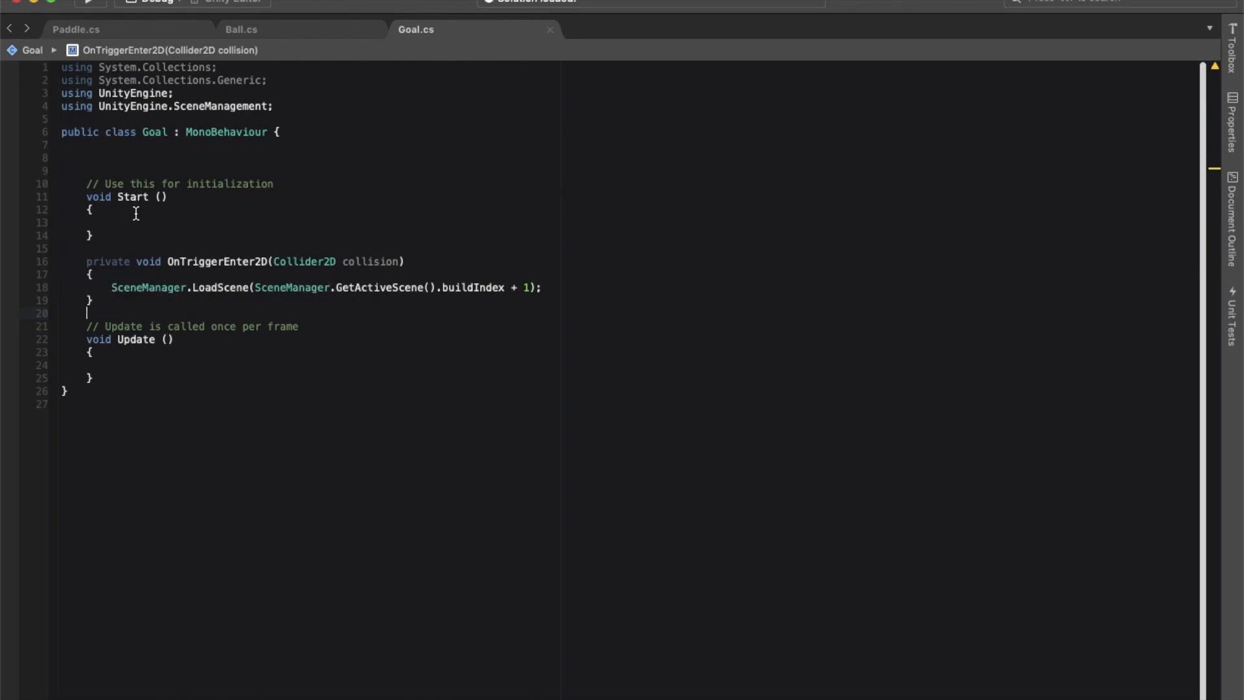
Replace the existing OnTriggerEnter2D method with an empty private void OnTriggerEnter2D(Collider2D collision) method generated by code completion.
{"action": "left_click_drag", "start_coordinate": [130, 299], "coordinate": [36, 263]}
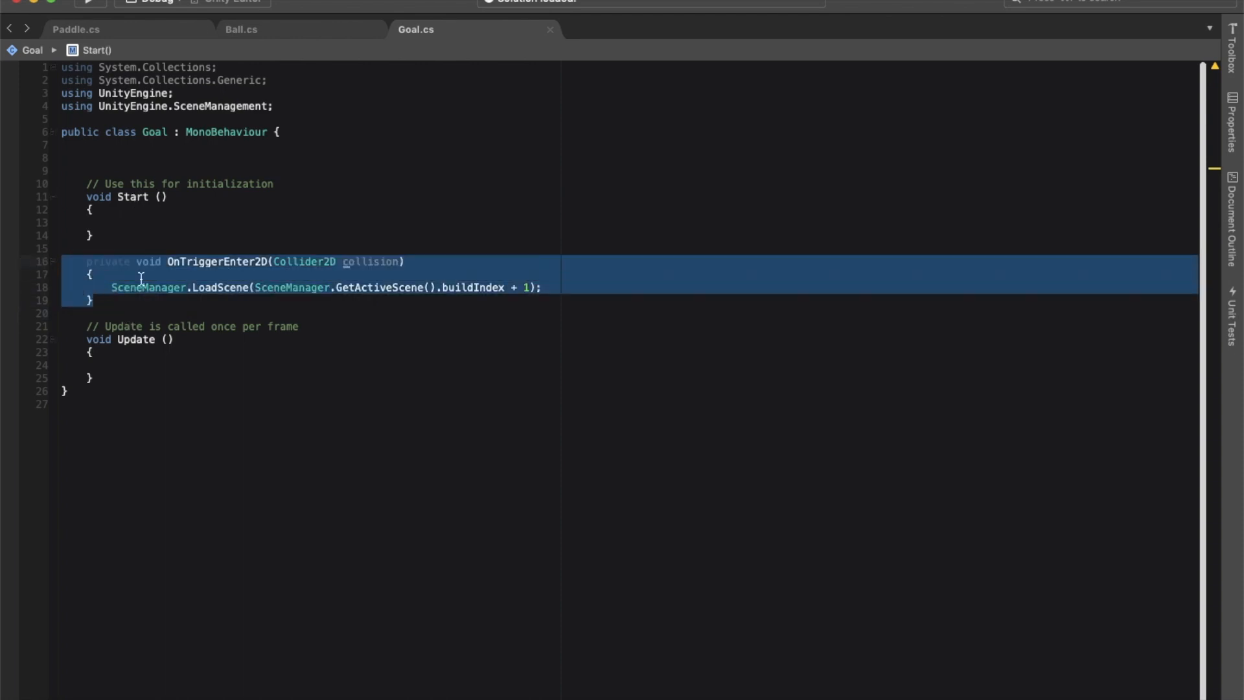
{"action": "key", "text": "BackSpace"}
{"action": "type", "text": "private void "}
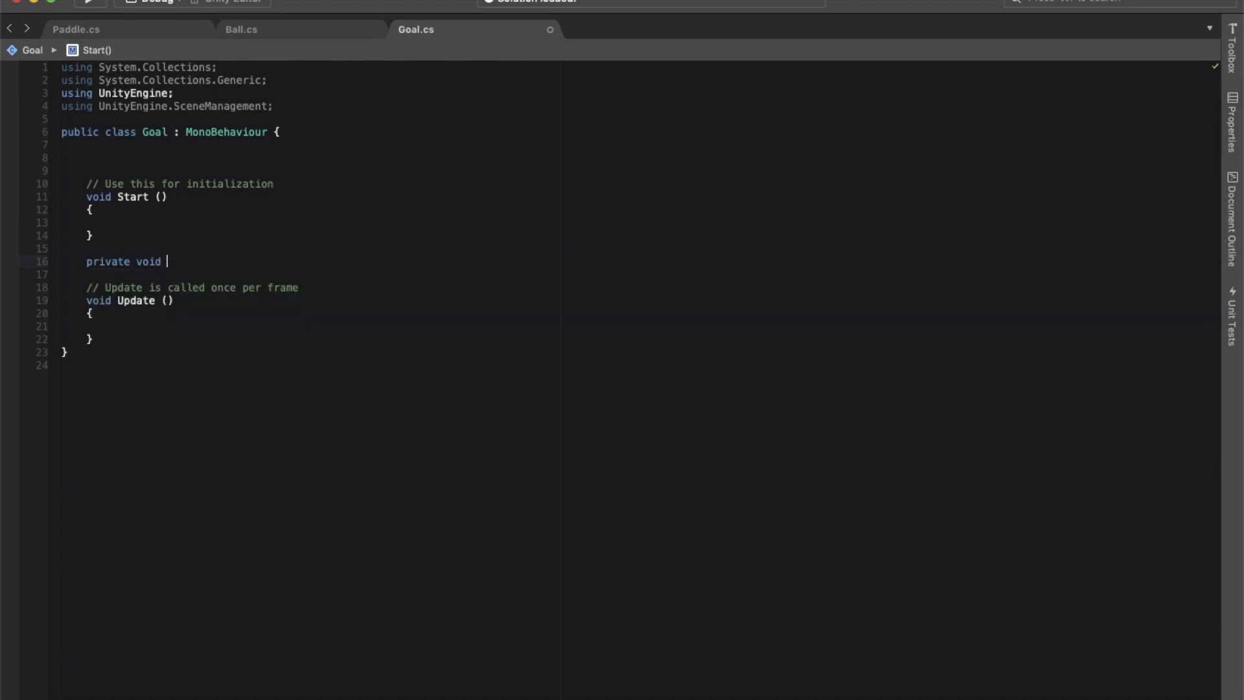
{"action": "type", "text": "OnTri"}
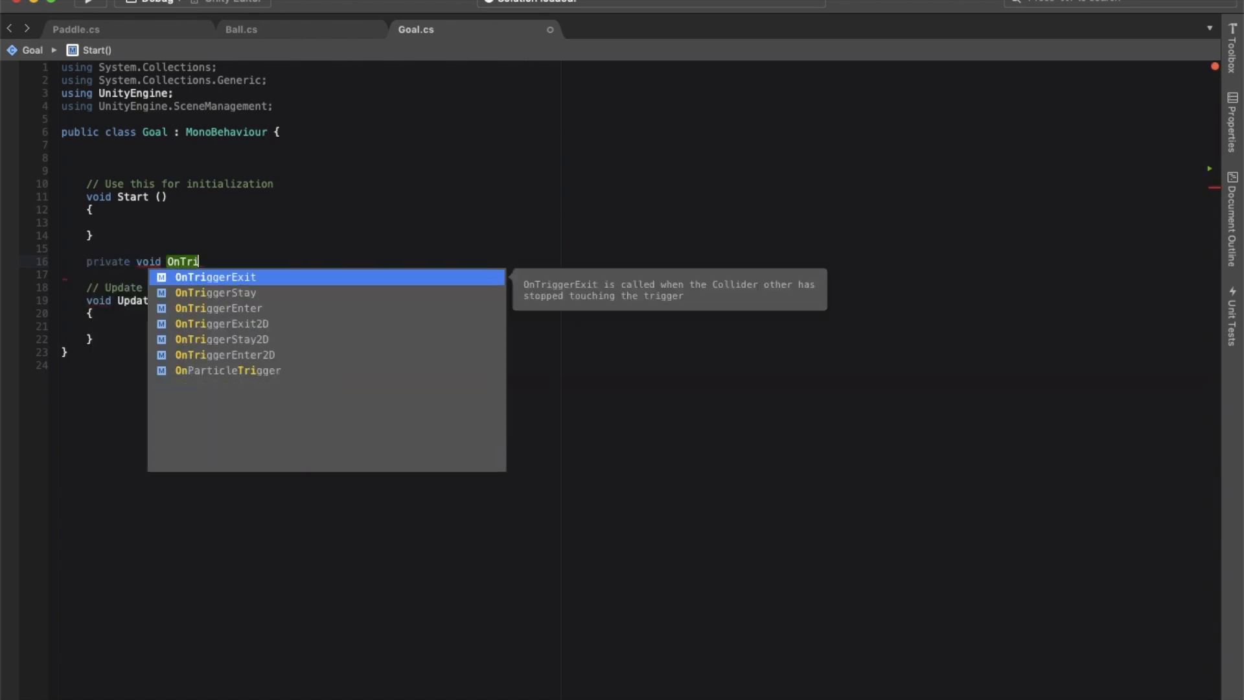
{"action": "key", "text": "Down"}
{"action": "key", "text": "Down"}
{"action": "key", "text": "Down"}
{"action": "key", "text": "Down"}
{"action": "key", "text": "Down"}
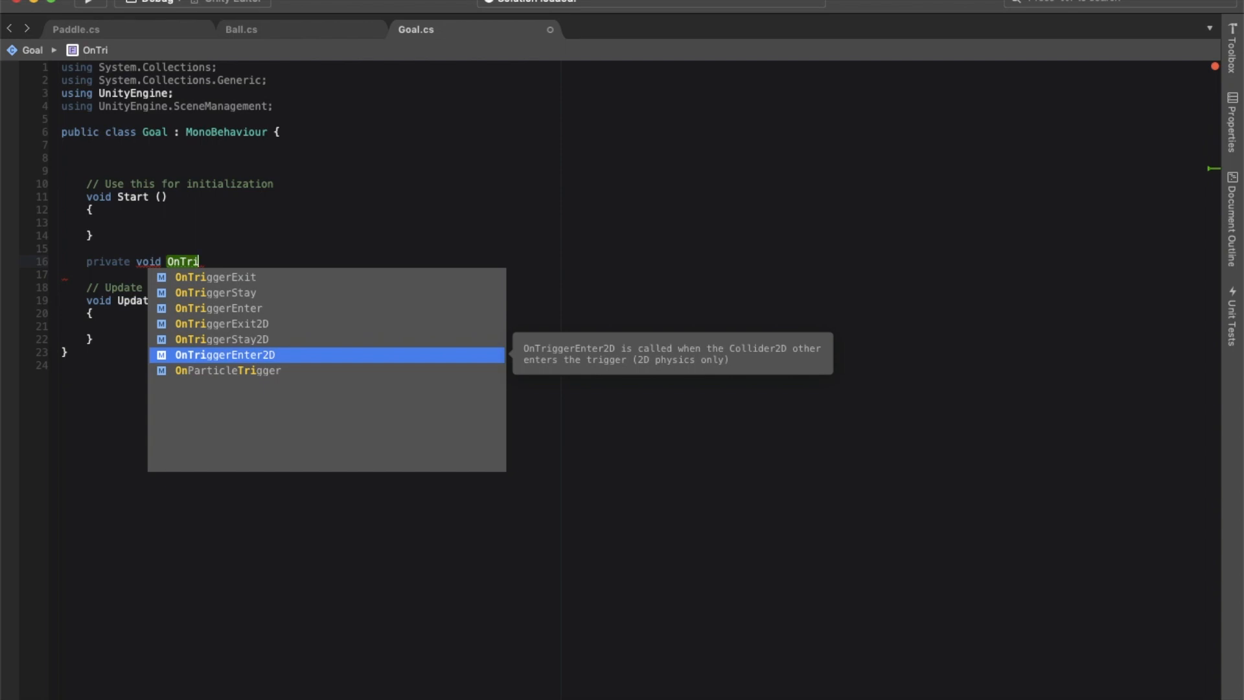
{"action": "key", "text": "Up"}
{"action": "key", "text": "Up"}
{"action": "key", "text": "Down"}
{"action": "key", "text": "Down"}
{"action": "key", "text": "Down"}
{"action": "key", "text": "Up"}
{"action": "key", "text": "Return"}
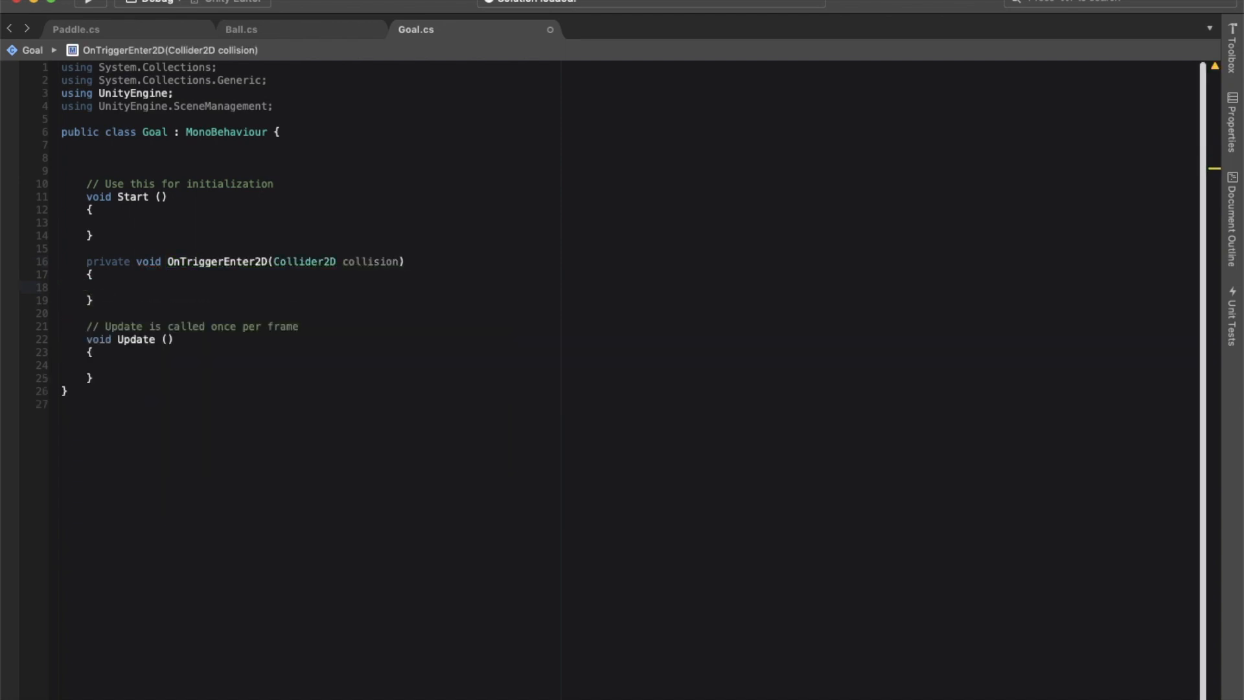
Start a SceneManager.LoadScene call inside the body of the OnTriggerEnter2D method.
{"action": "mouse_move", "coordinate": [295, 263]}
{"action": "type", "text": "S"}
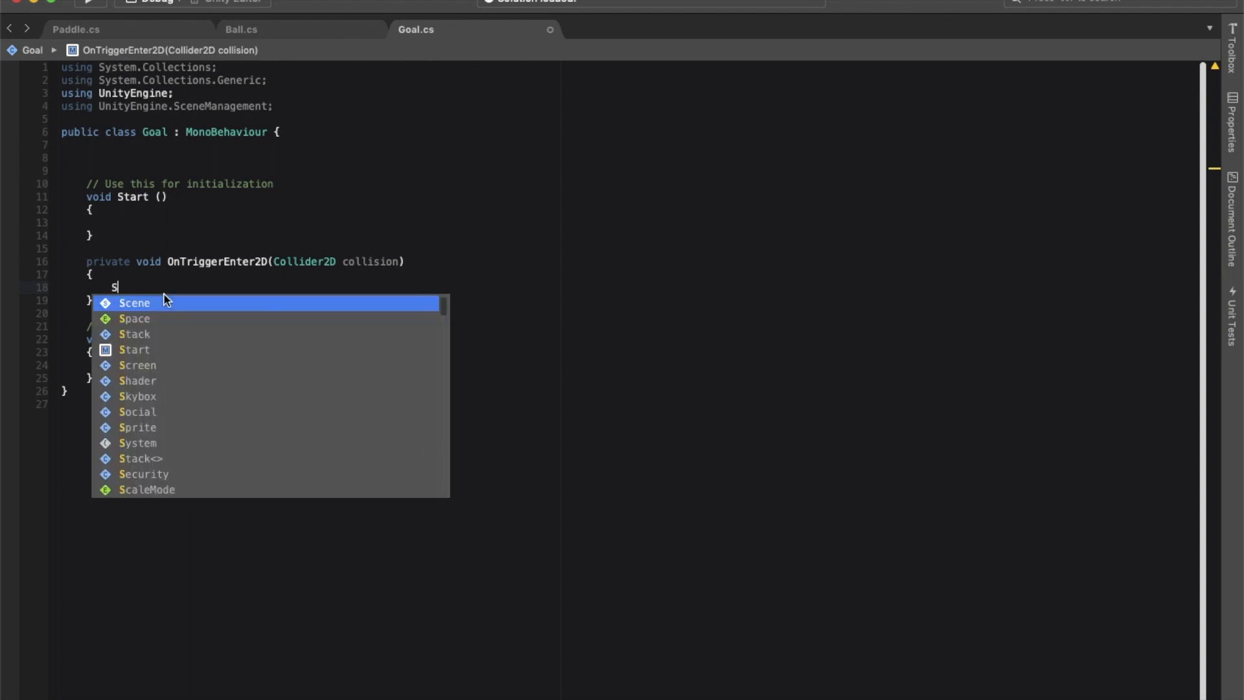
{"action": "type", "text": "ceneM"}
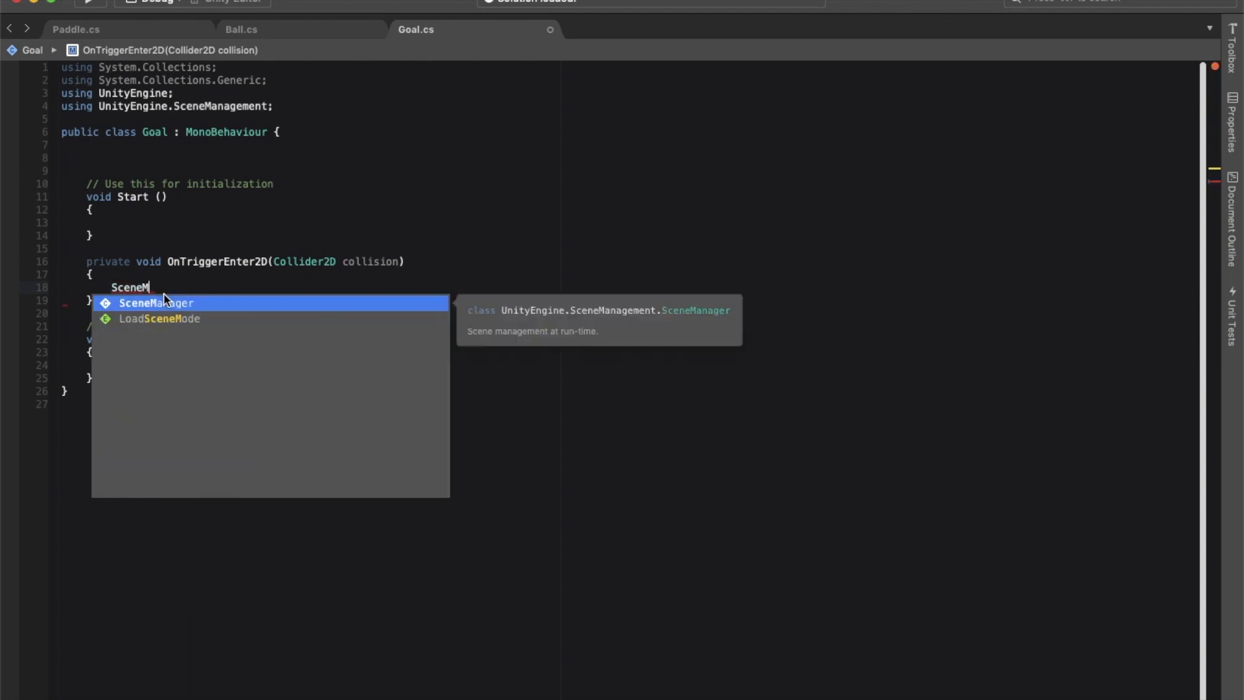
{"action": "key", "text": "Return"}
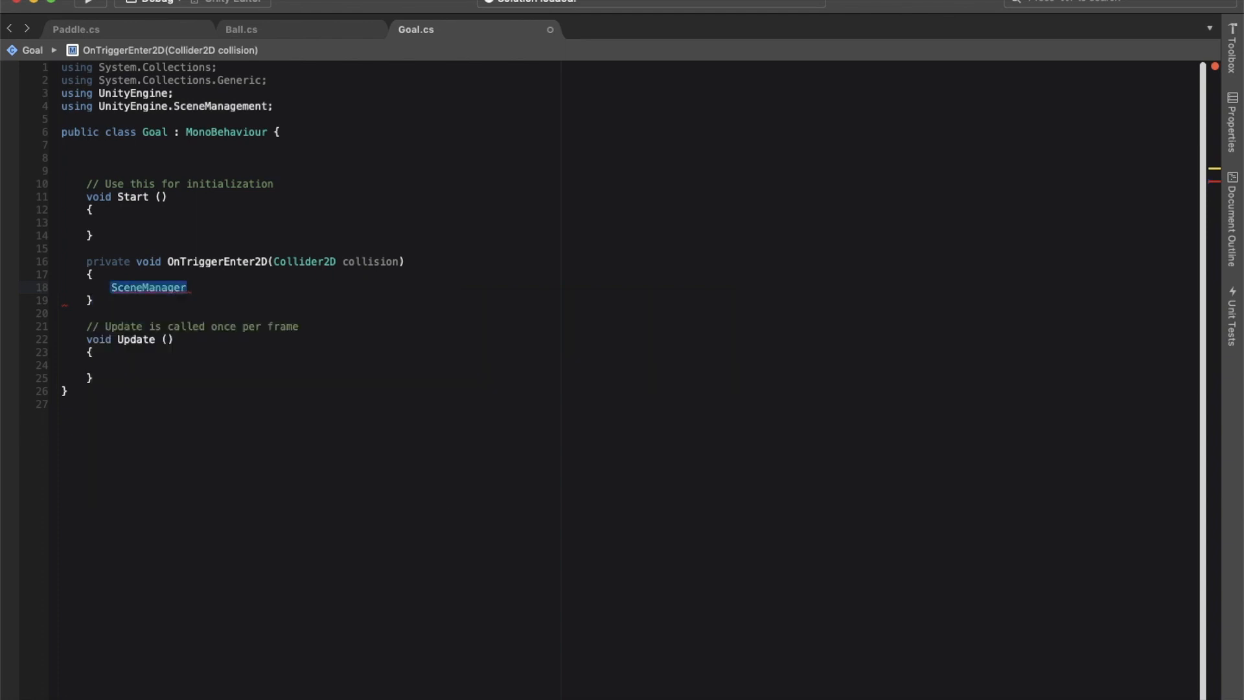
{"action": "type", "text": "."}
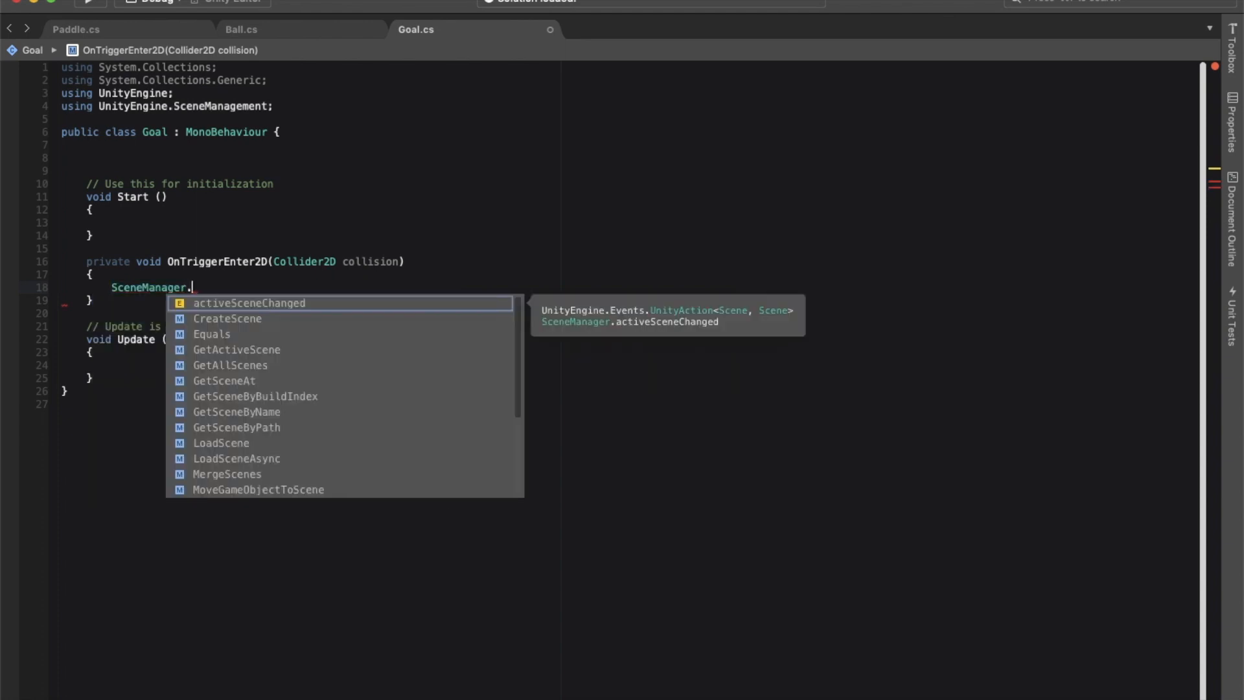
{"action": "type", "text": "Lo"}
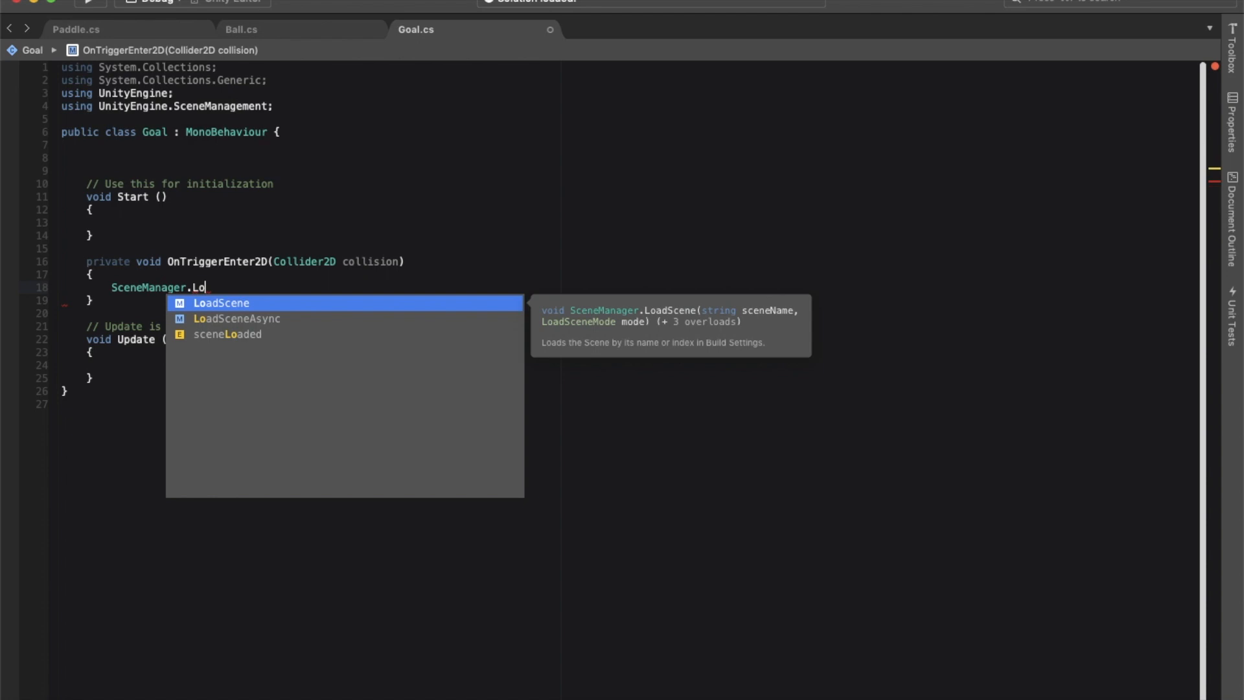
{"action": "key", "text": "Return"}
Pass SceneManager.GetActiveScene() as the argument of the LoadScene call, ready for one of its properties.
{"action": "type", "text": "(Sc"}
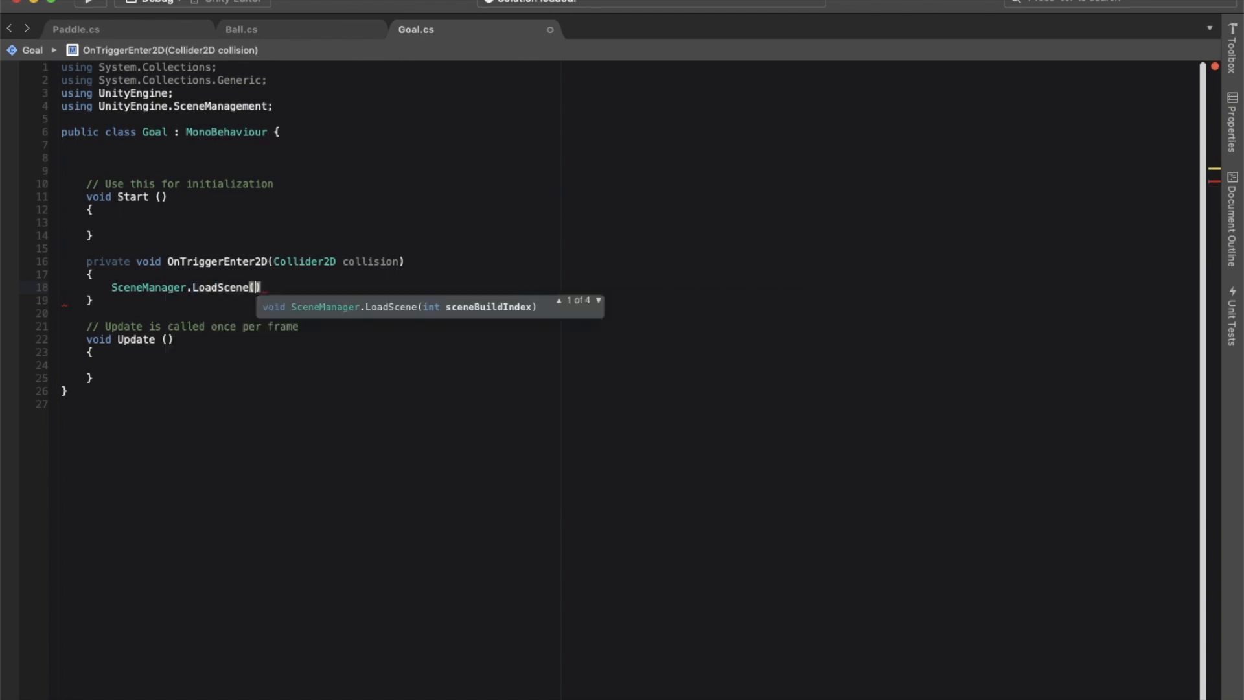
{"action": "type", "text": "eneMana"}
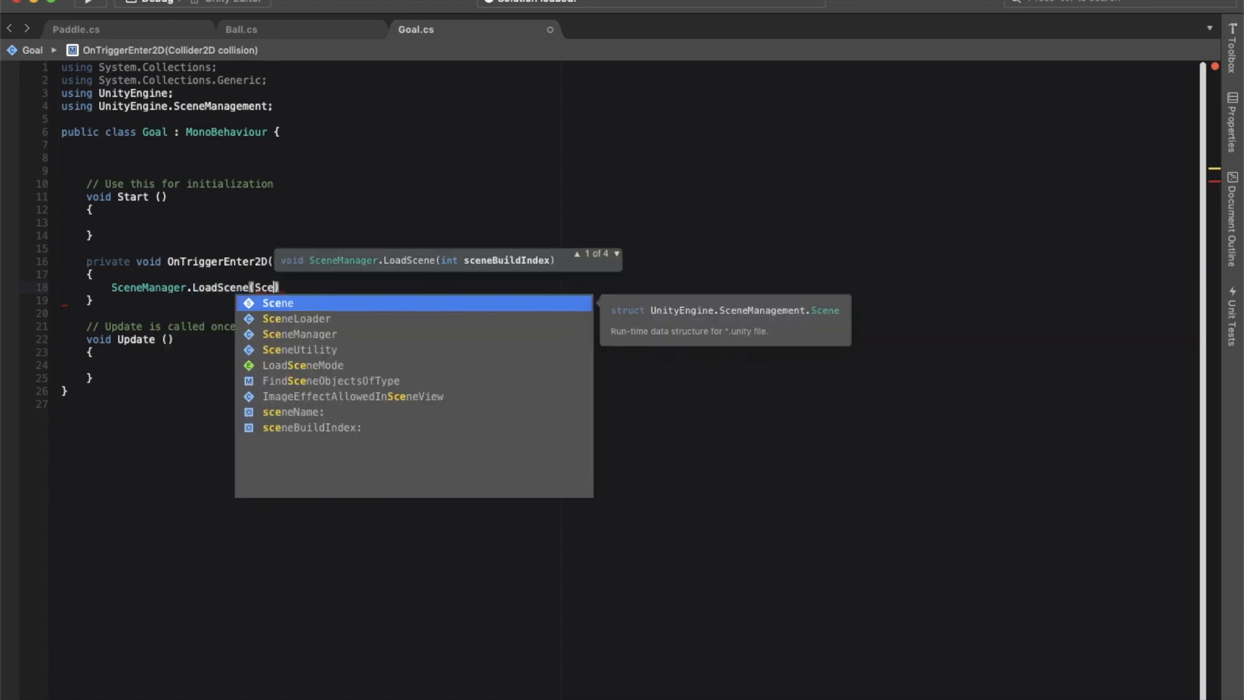
{"action": "key", "text": "Return"}
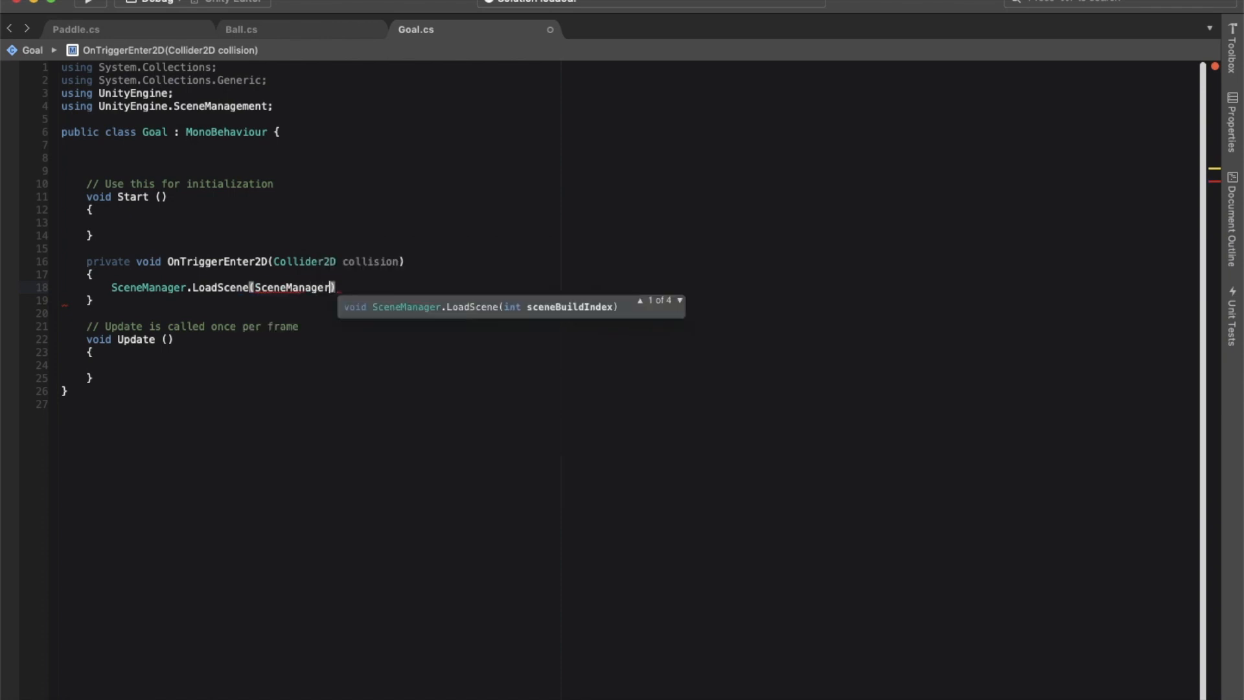
{"action": "type", "text": ".Get"}
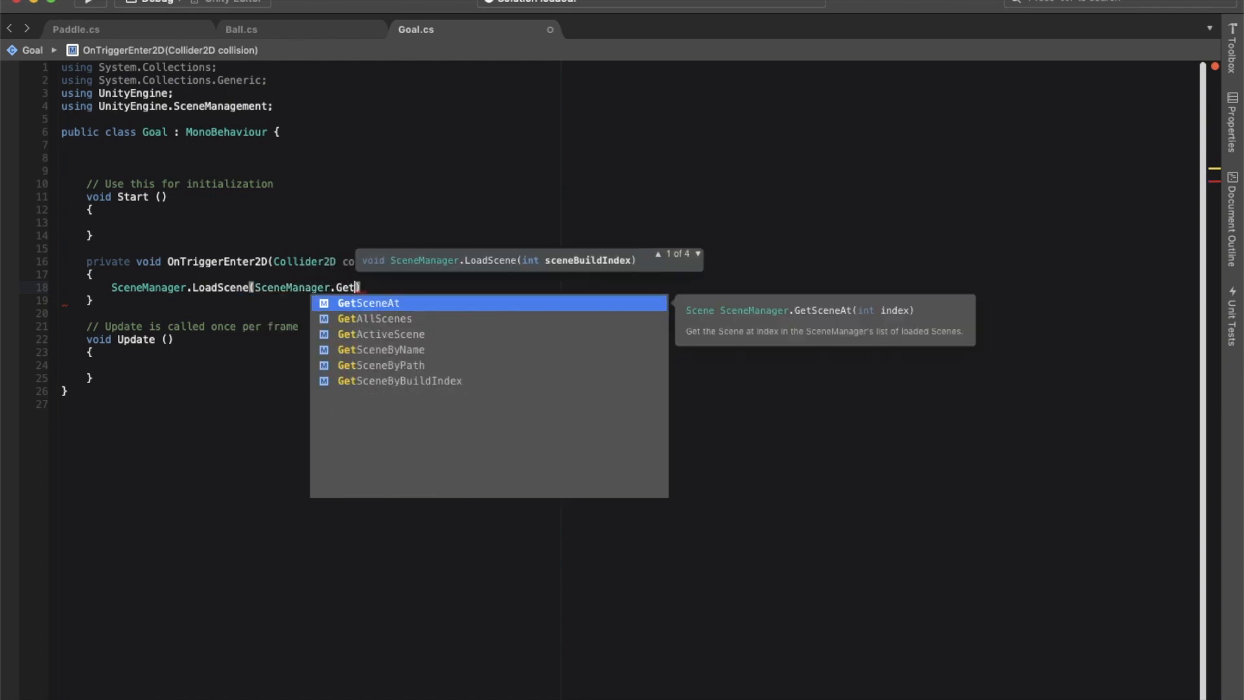
{"action": "type", "text": "Ac"}
{"action": "key", "text": "Return"}
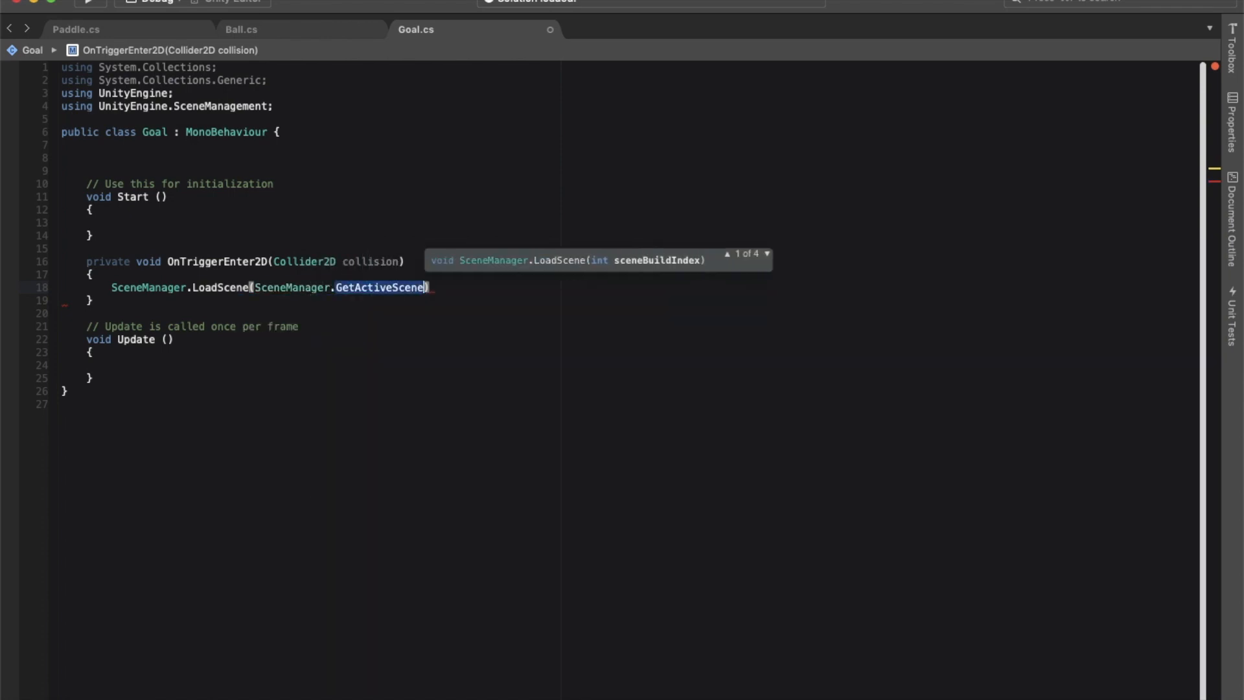
{"action": "type", "text": "("}
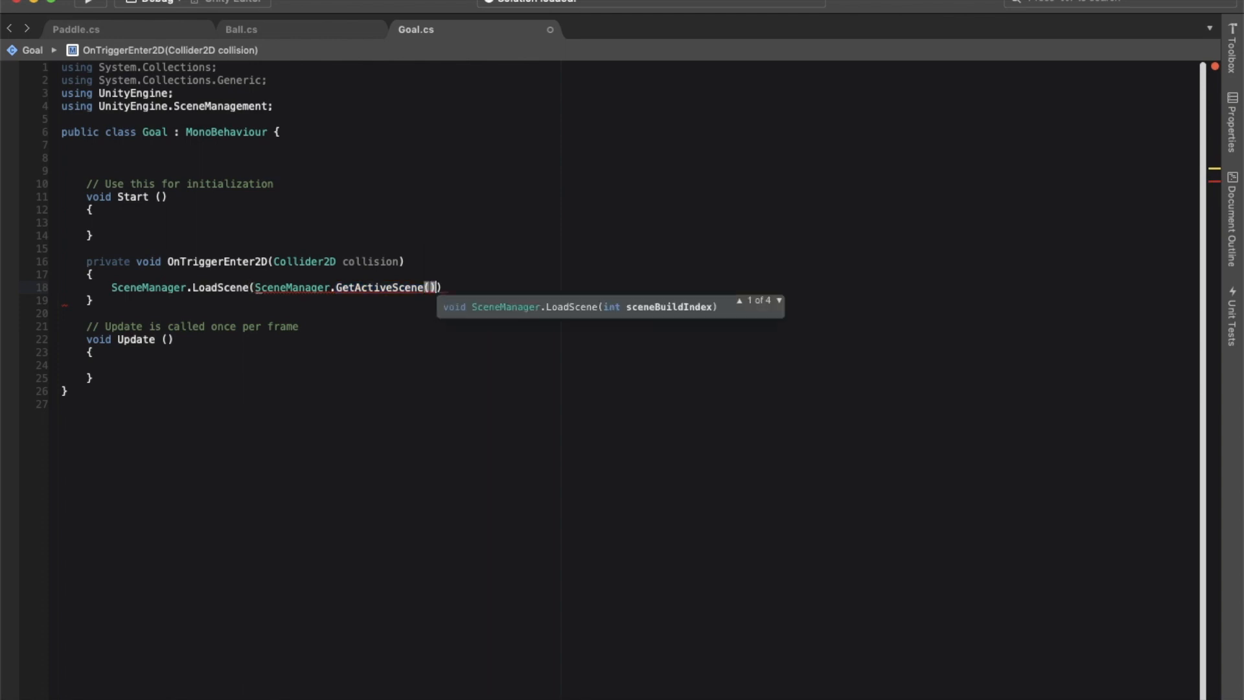
{"action": "type", "text": ")."}
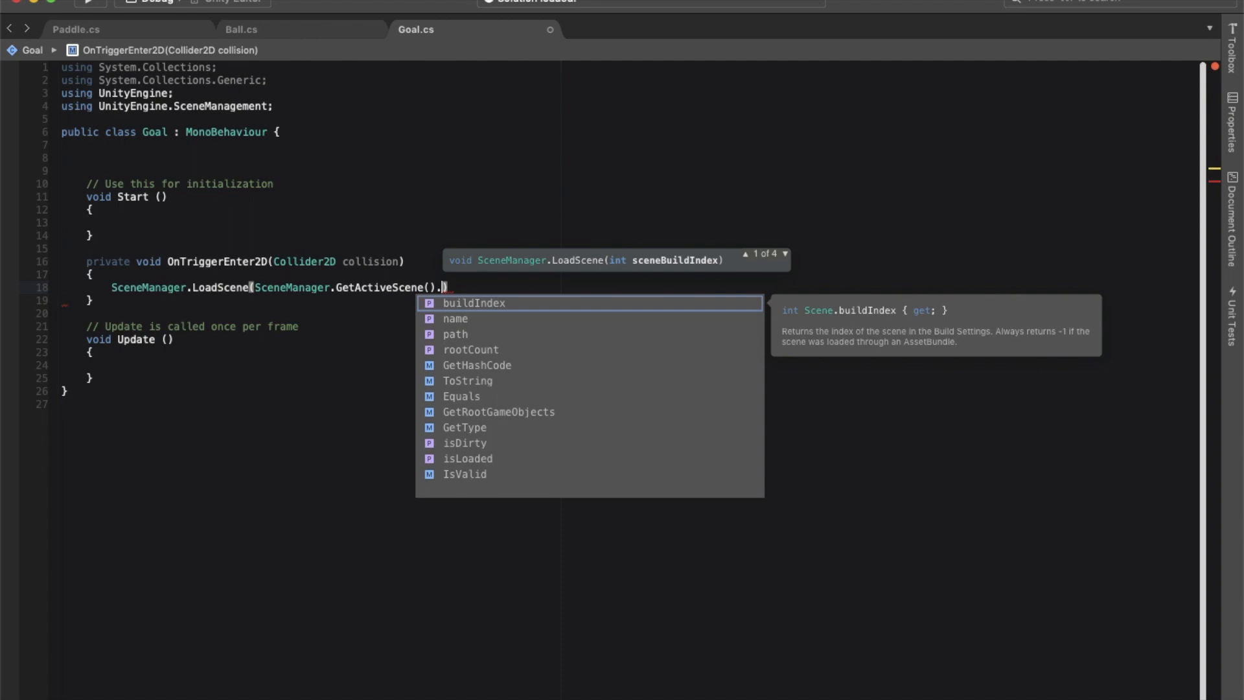
Complete the LoadScene argument with buildIndex + 1, end the statement and save the Goal script.
{"action": "type", "text": "buildIn"}
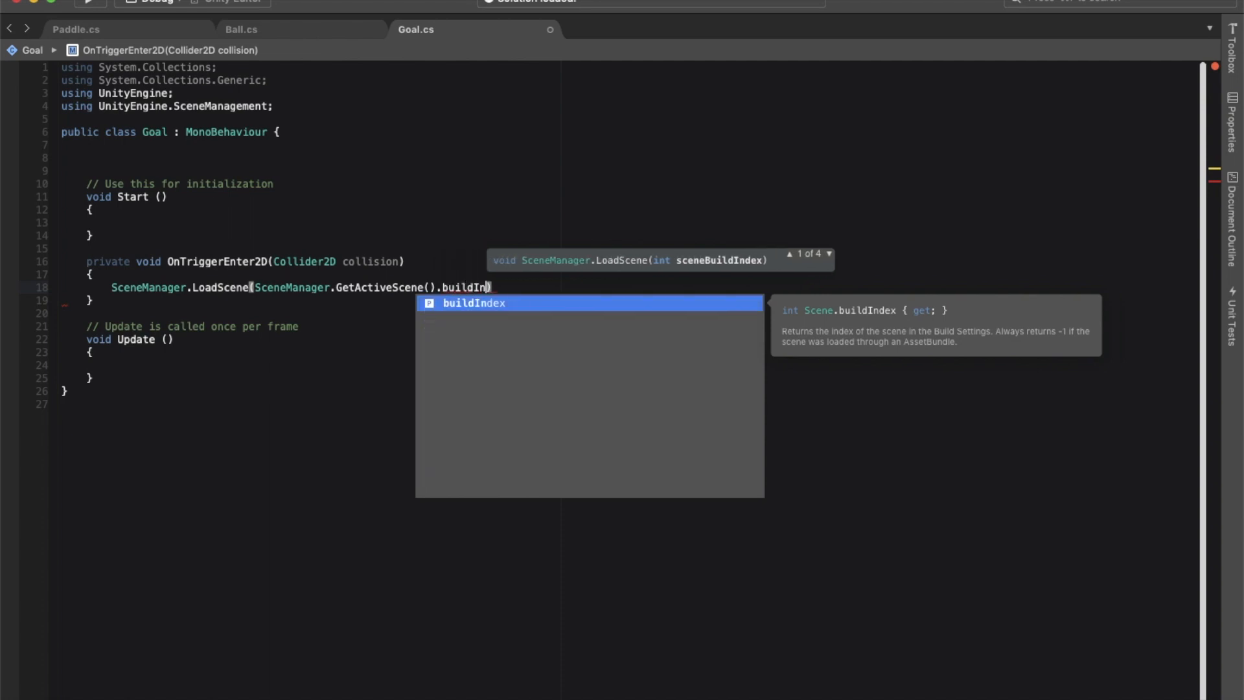
{"action": "key", "text": "Return"}
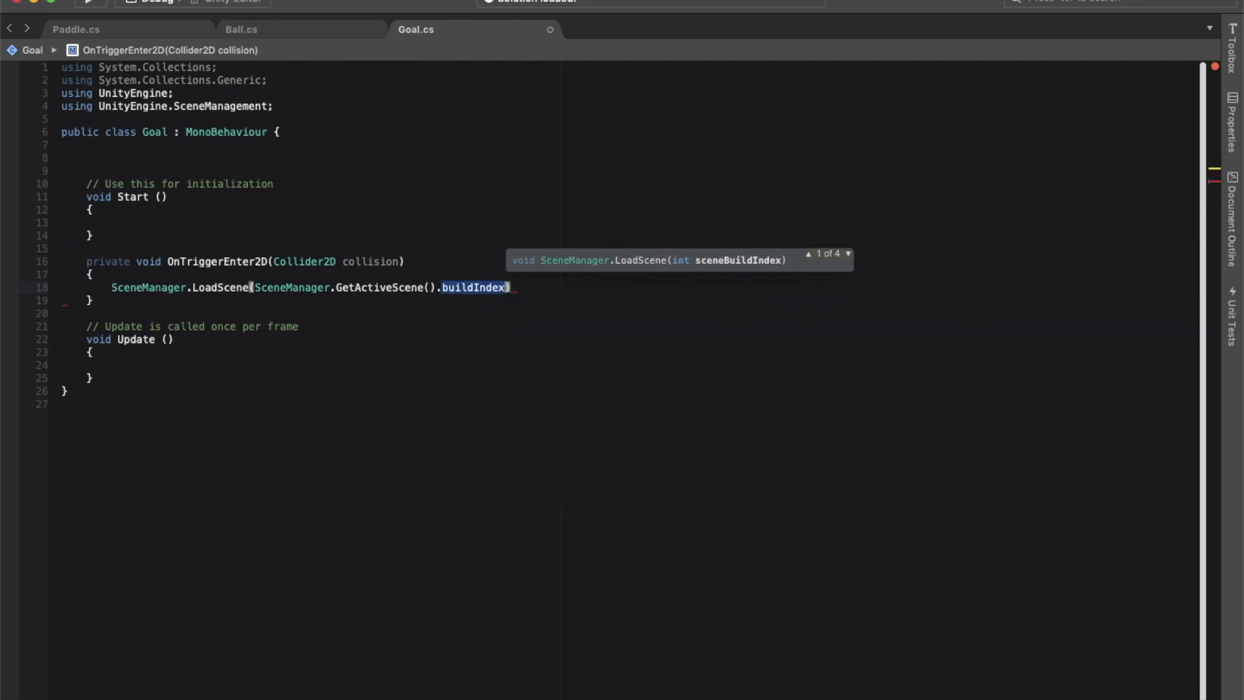
{"action": "type", "text": "+1"}
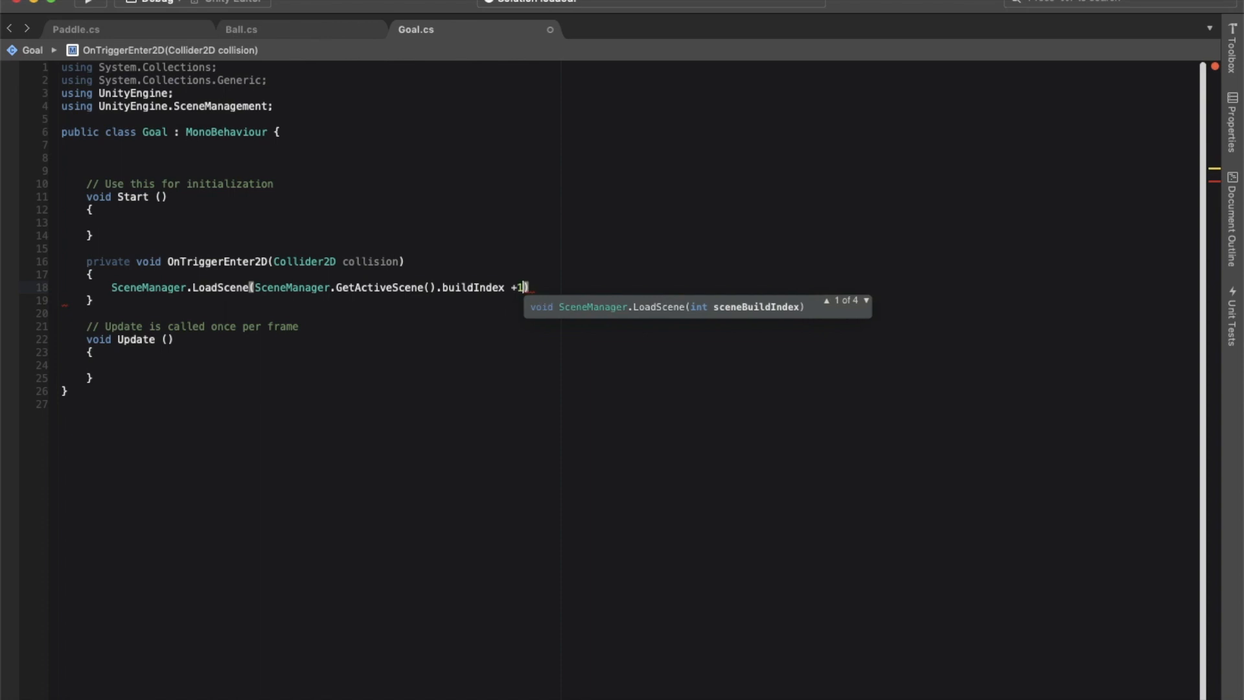
{"action": "key", "text": "BackSpace"}
{"action": "type", "text": "1"}
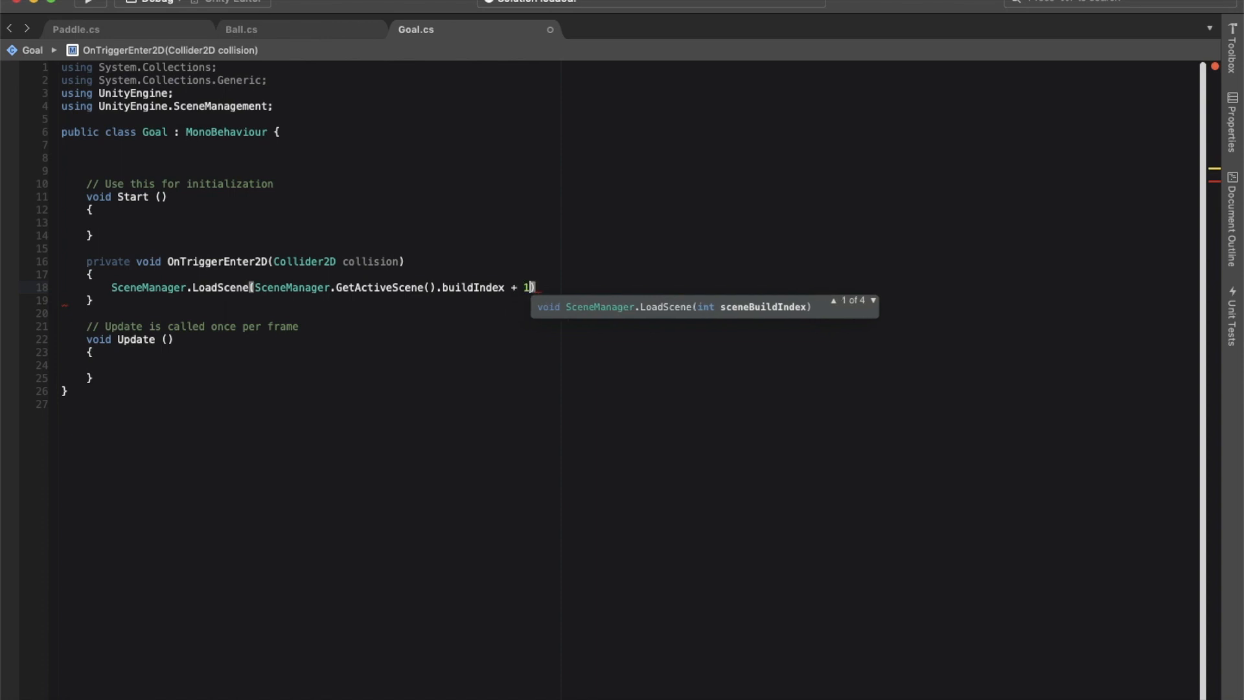
{"action": "type", "text": ");"}
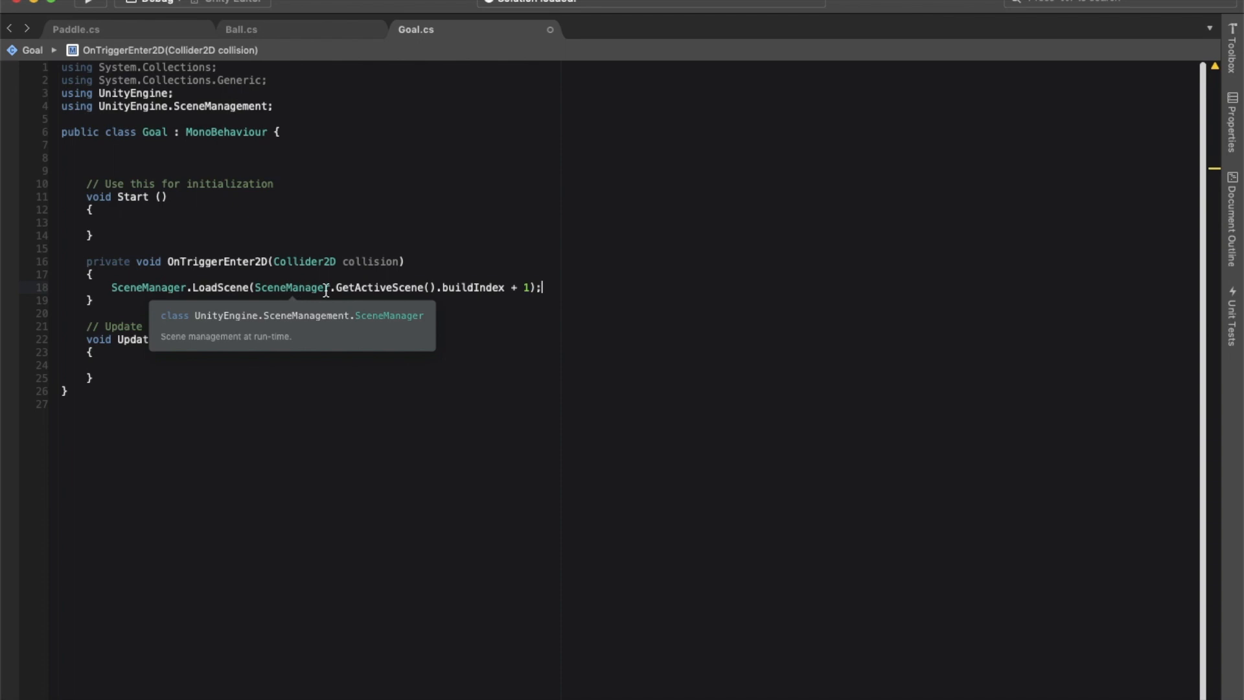
{"action": "left_click_drag", "start_coordinate": [350, 286], "coordinate": [429, 286]}
{"action": "double_click", "coordinate": [443, 287]}
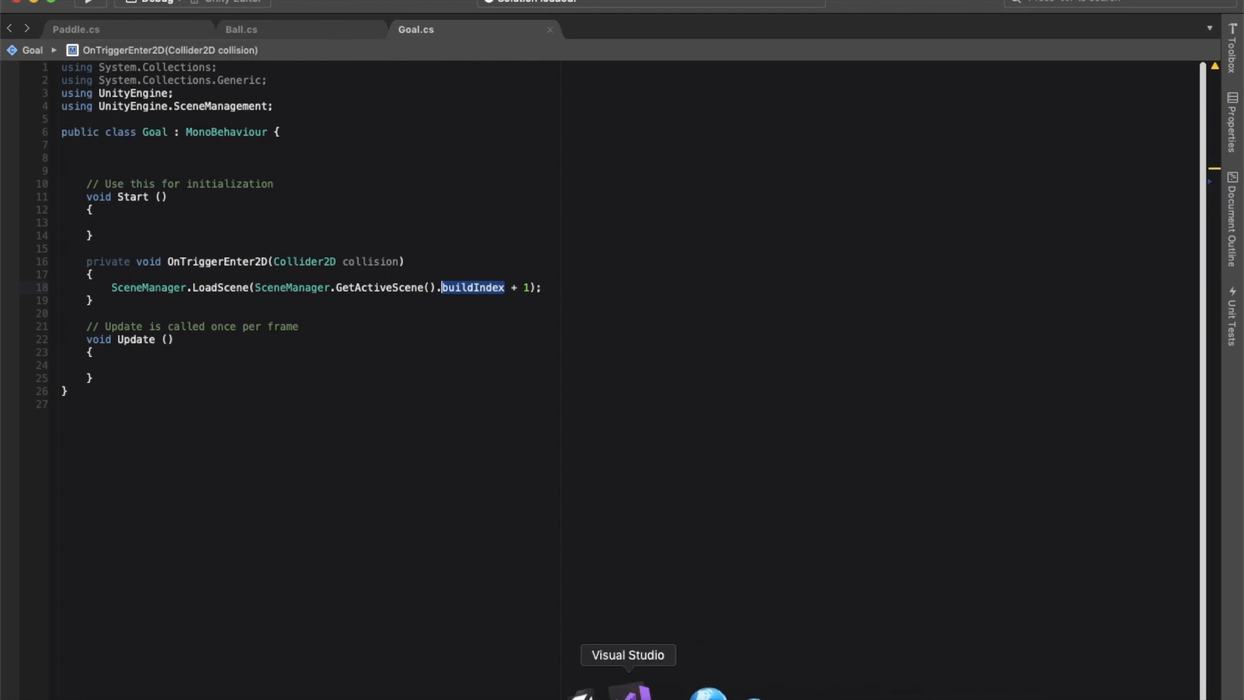
Switch to Unity and check the LevelOne and LevelTwo scenes in the _Scenes folder and their build order in the Build Settings.
{"action": "left_click", "coordinate": [606, 690]}
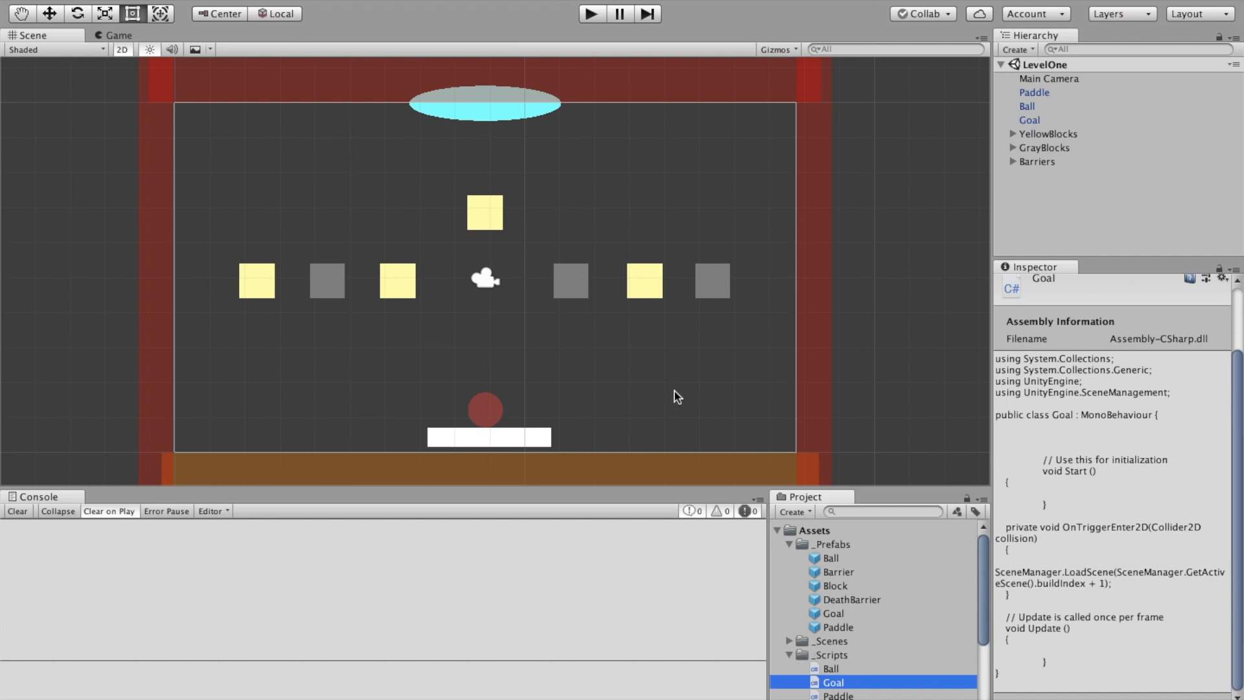
{"action": "left_click", "coordinate": [788, 653]}
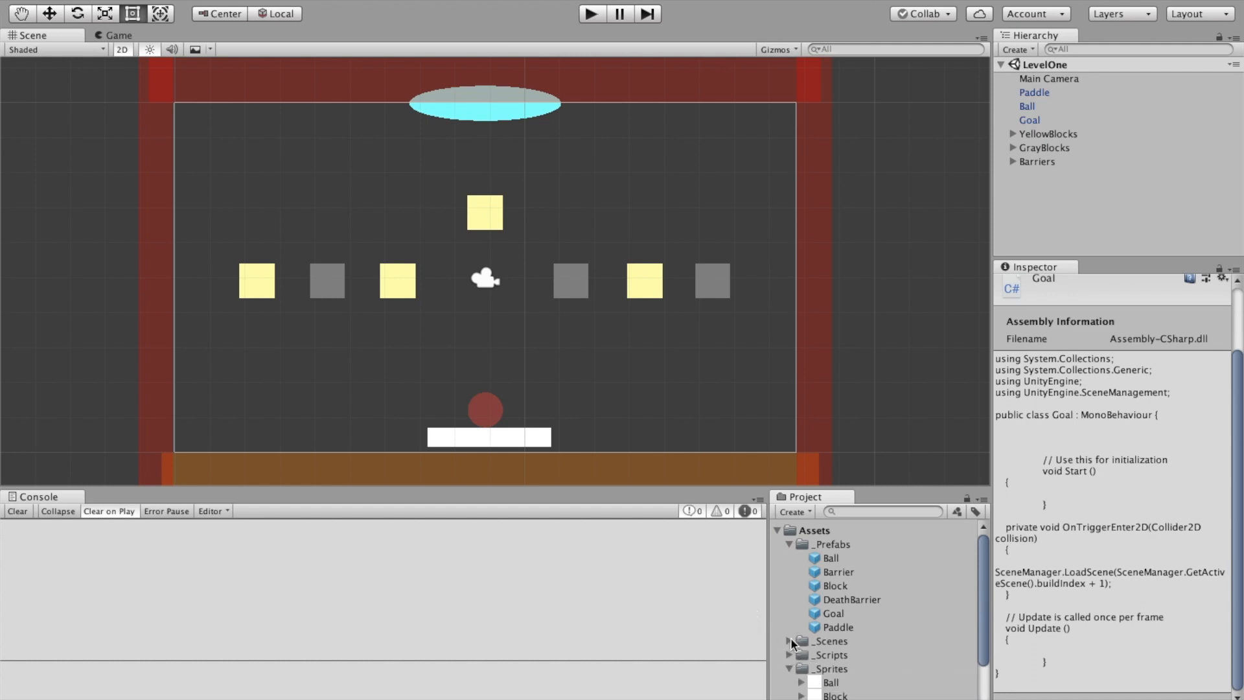
{"action": "left_click", "coordinate": [789, 641]}
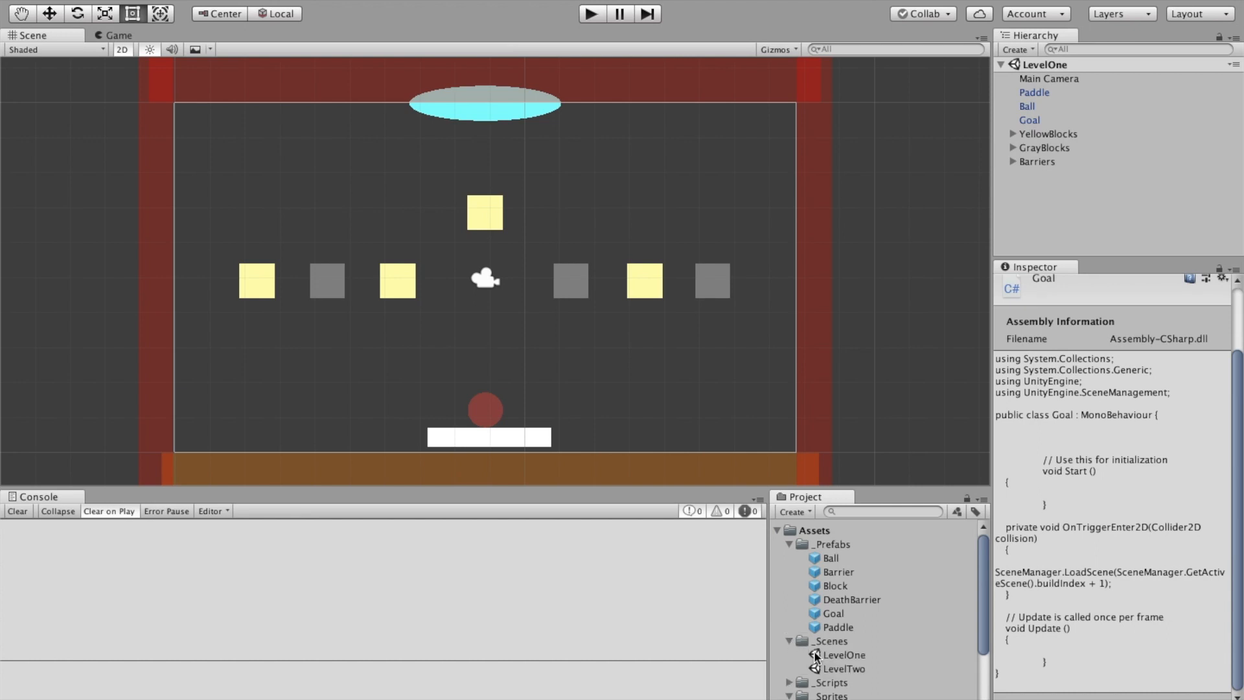
{"action": "left_click", "coordinate": [815, 655]}
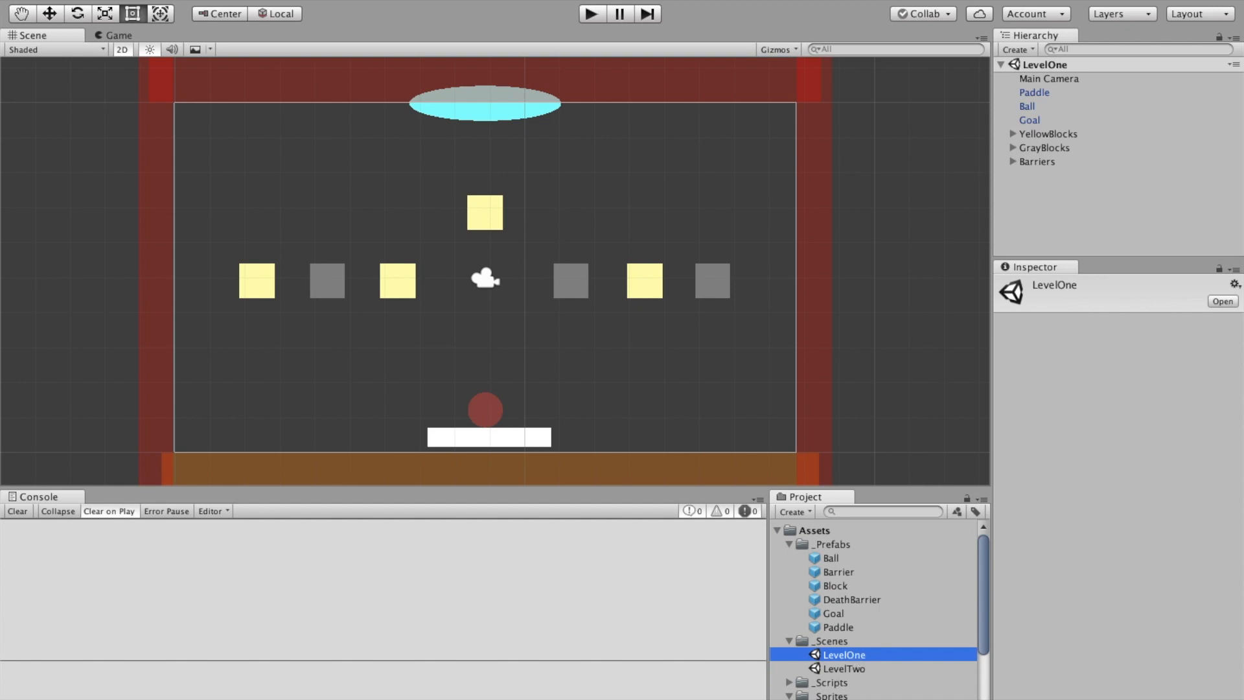
{"action": "left_click", "coordinate": [99, 0]}
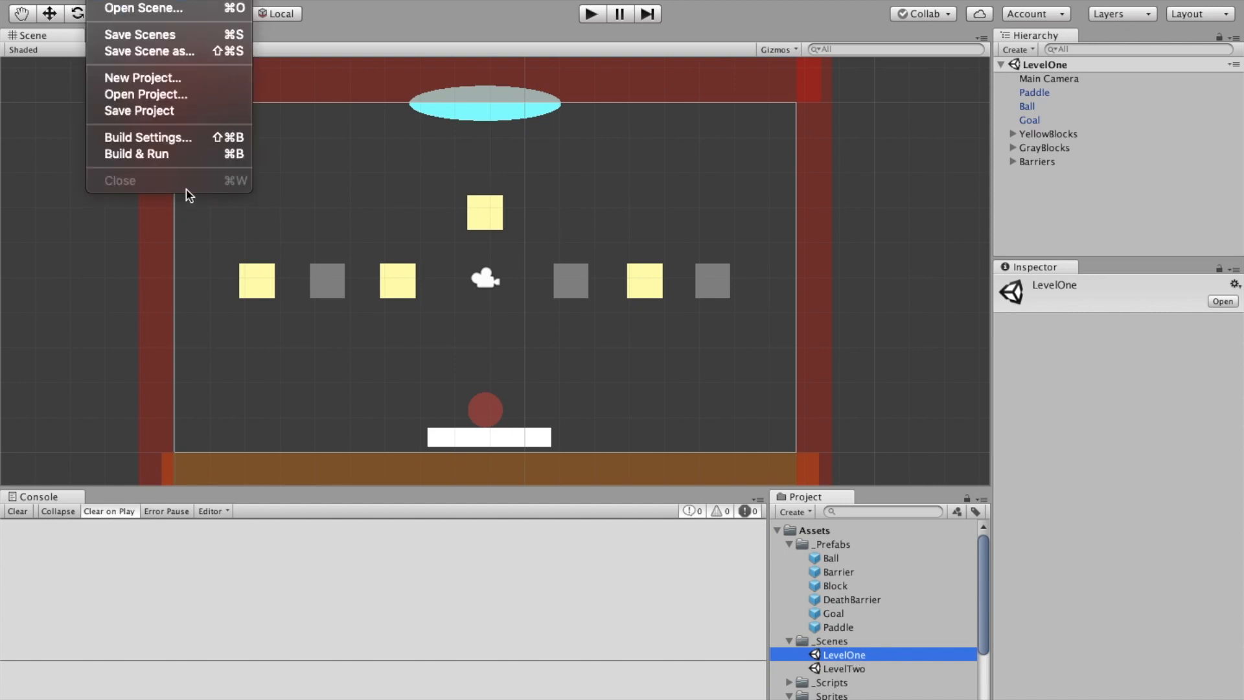
{"action": "left_click", "coordinate": [194, 138]}
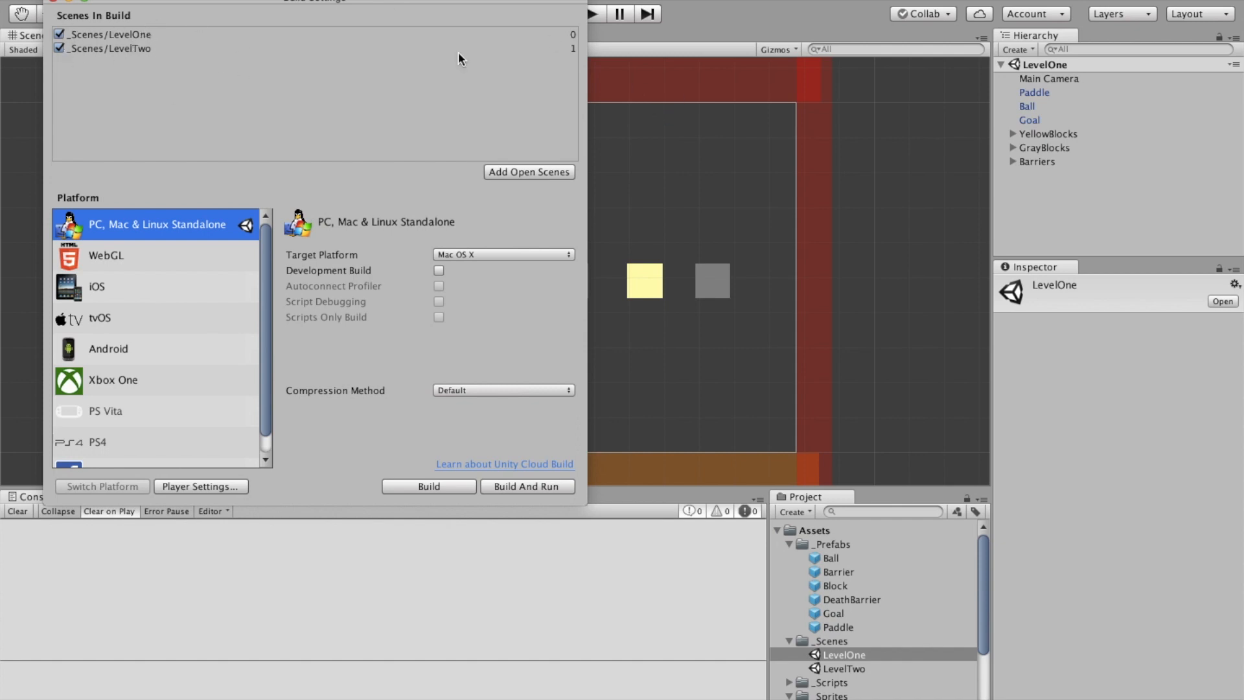
{"action": "left_click", "coordinate": [54, 1]}
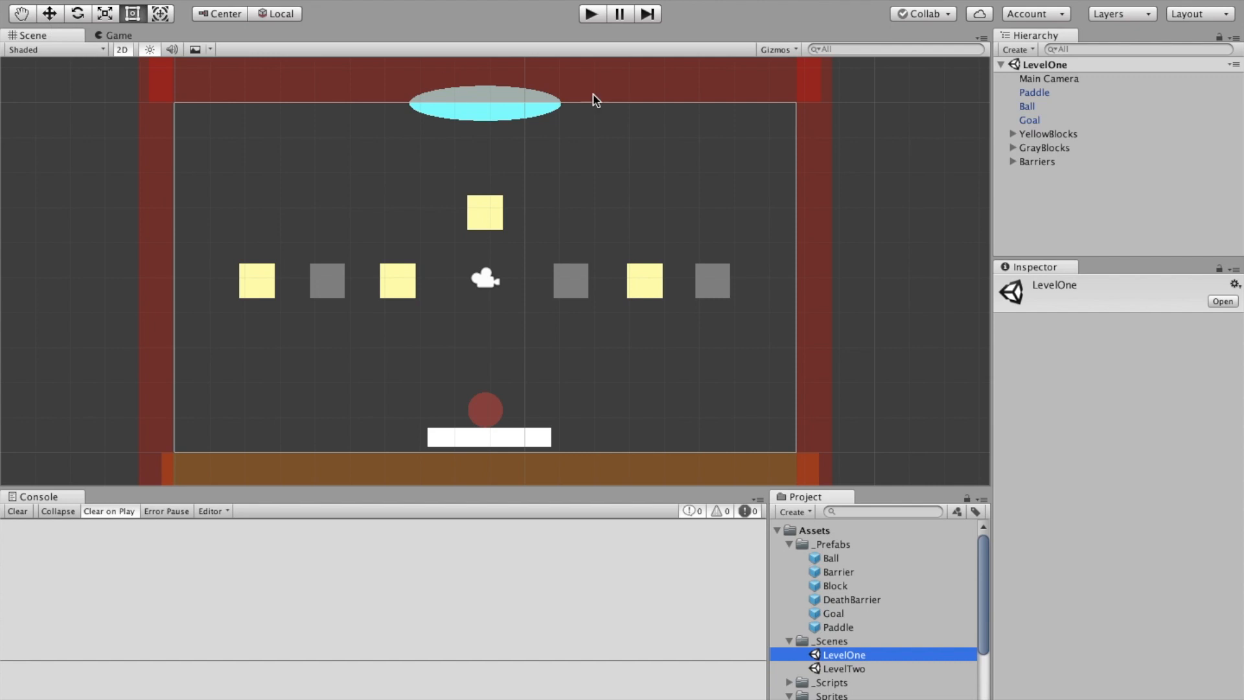
Move the yellow block directly below the goal sideways to X -1.4, out of the ball's path.
{"action": "left_click", "coordinate": [488, 213]}
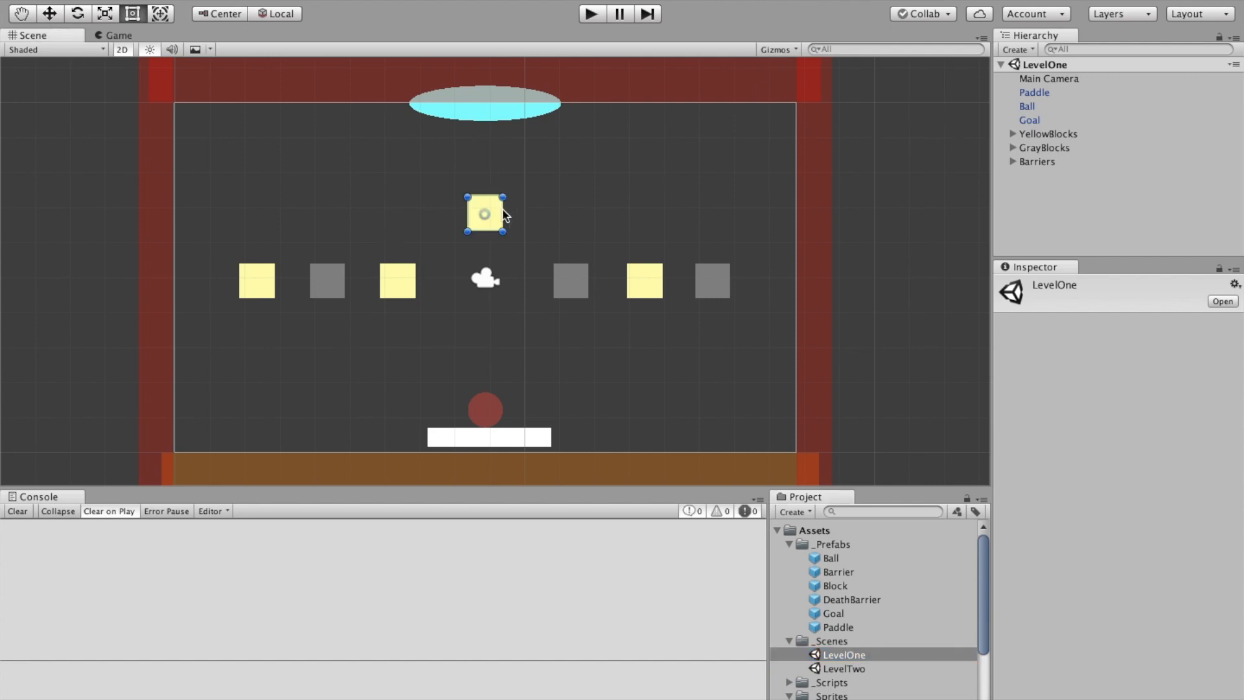
{"action": "left_click", "coordinate": [49, 13]}
{"action": "left_click_drag", "start_coordinate": [550, 211], "coordinate": [465, 215]}
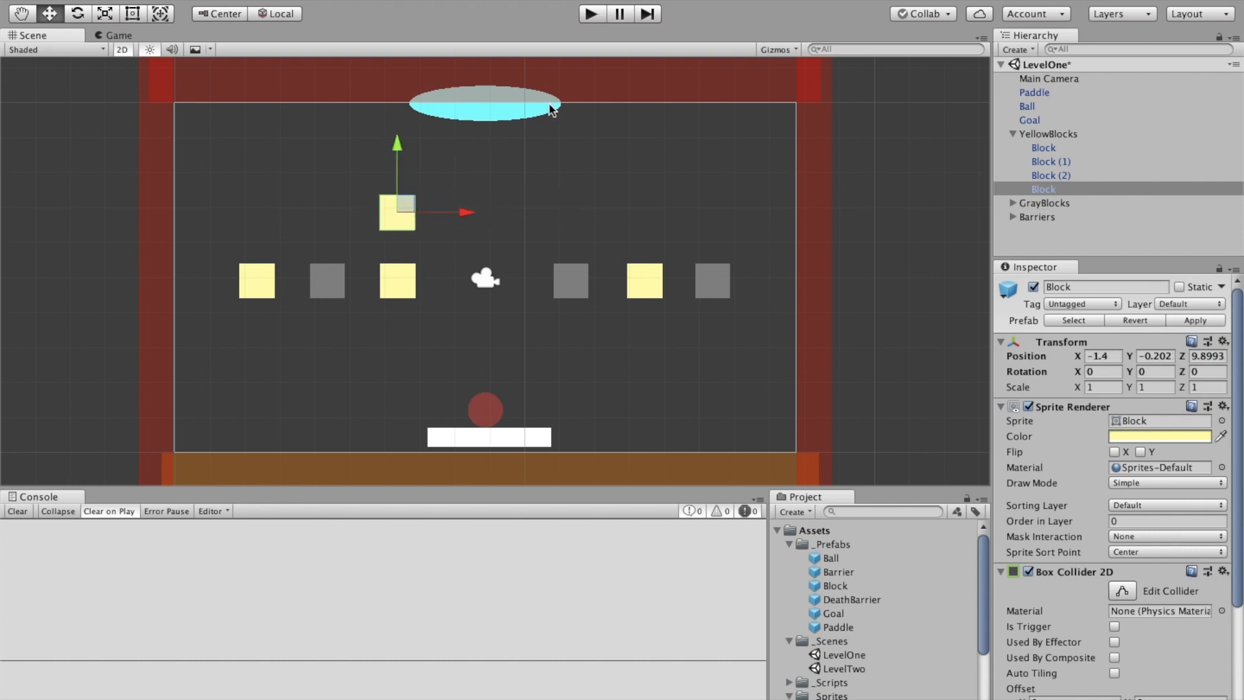
Play-test LevelOne by launching the ball at the goal to check the level change, and stop the game.
{"action": "left_click", "coordinate": [592, 15]}
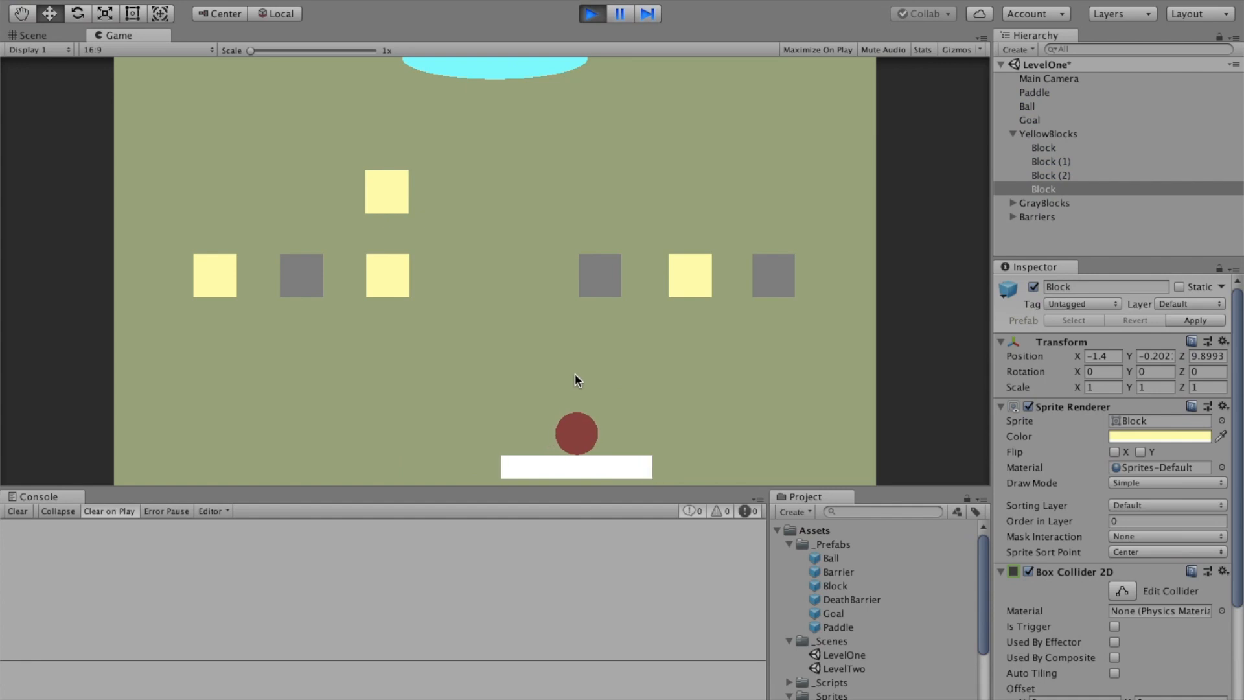
{"action": "left_click", "coordinate": [515, 394]}
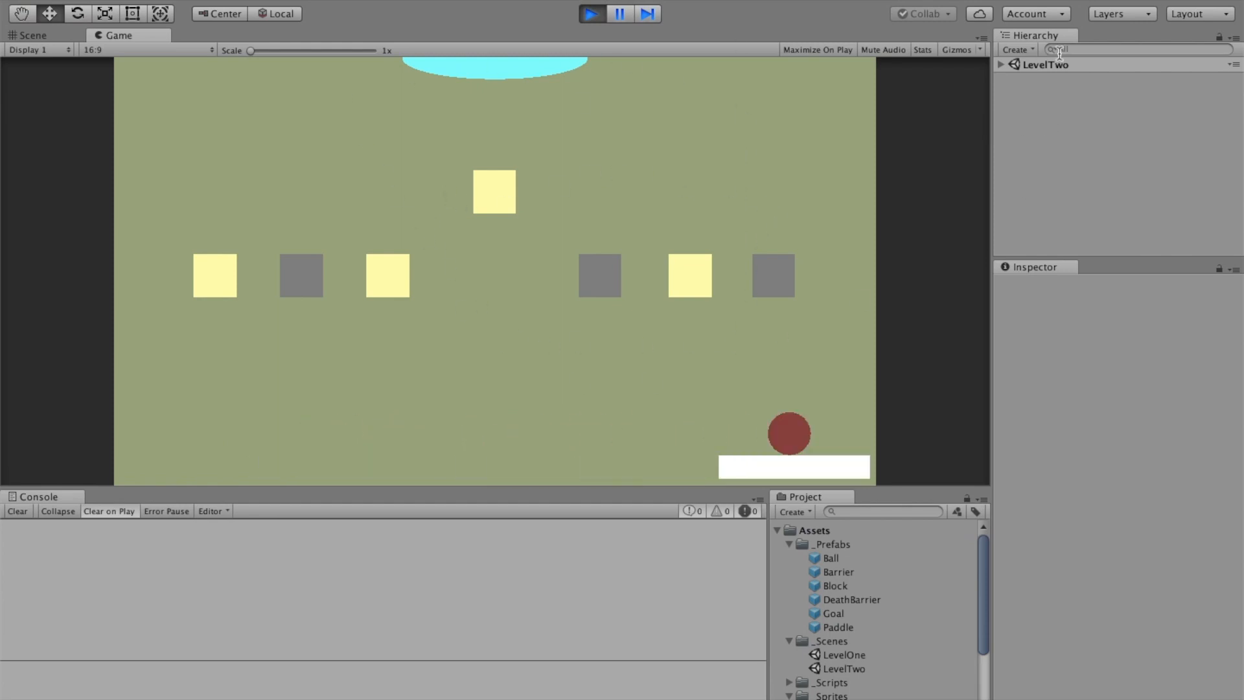
{"action": "left_click", "coordinate": [591, 14]}
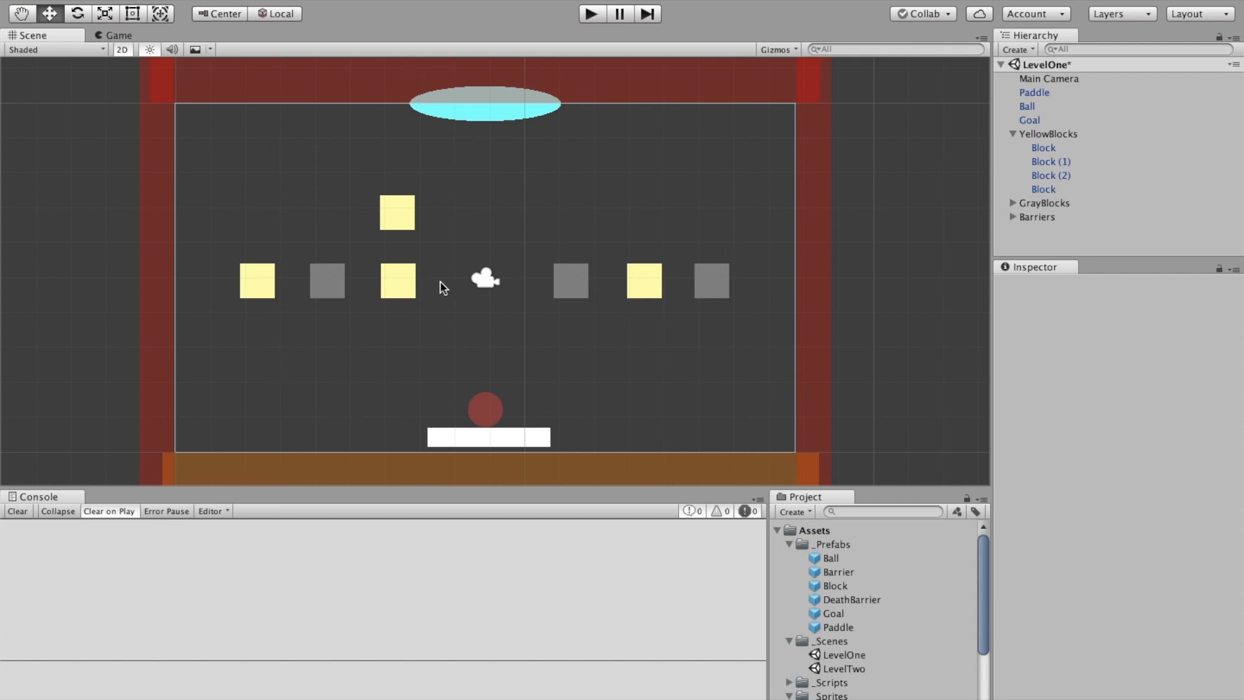
Switch to Firefox and review the Asset Resource Sites links in the Game Design classroom's Resources section.
{"action": "mouse_move", "coordinate": [638, 693]}
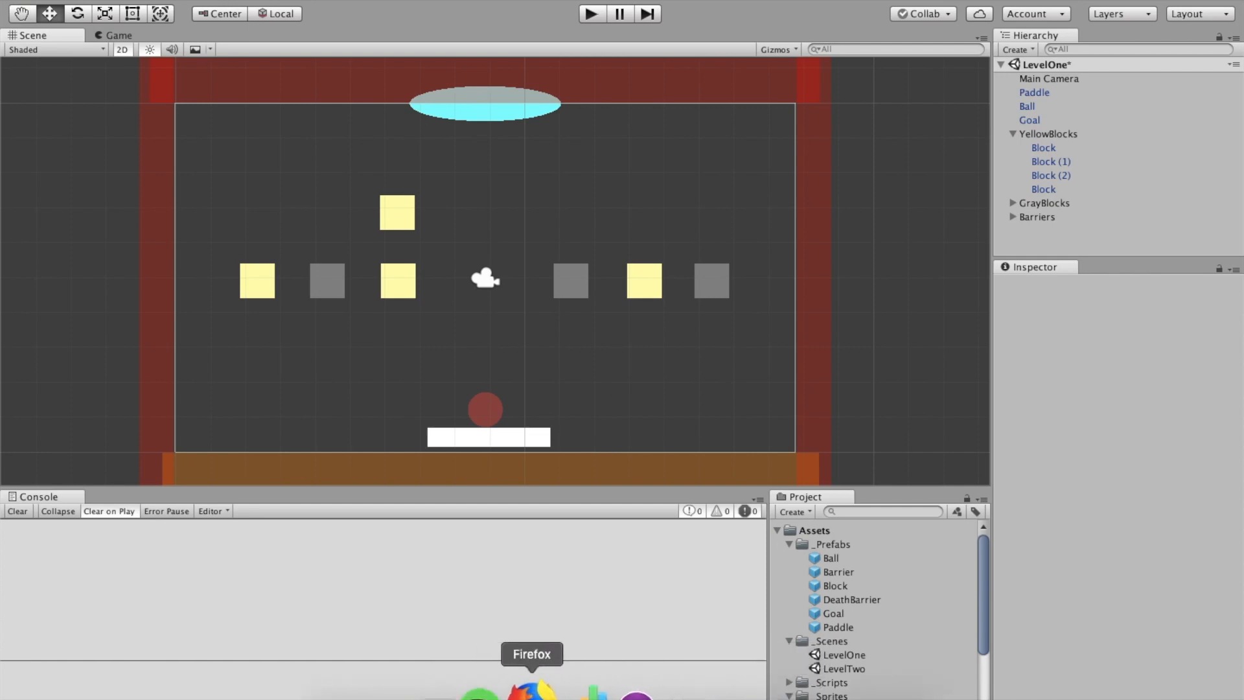
{"action": "left_click", "coordinate": [526, 690]}
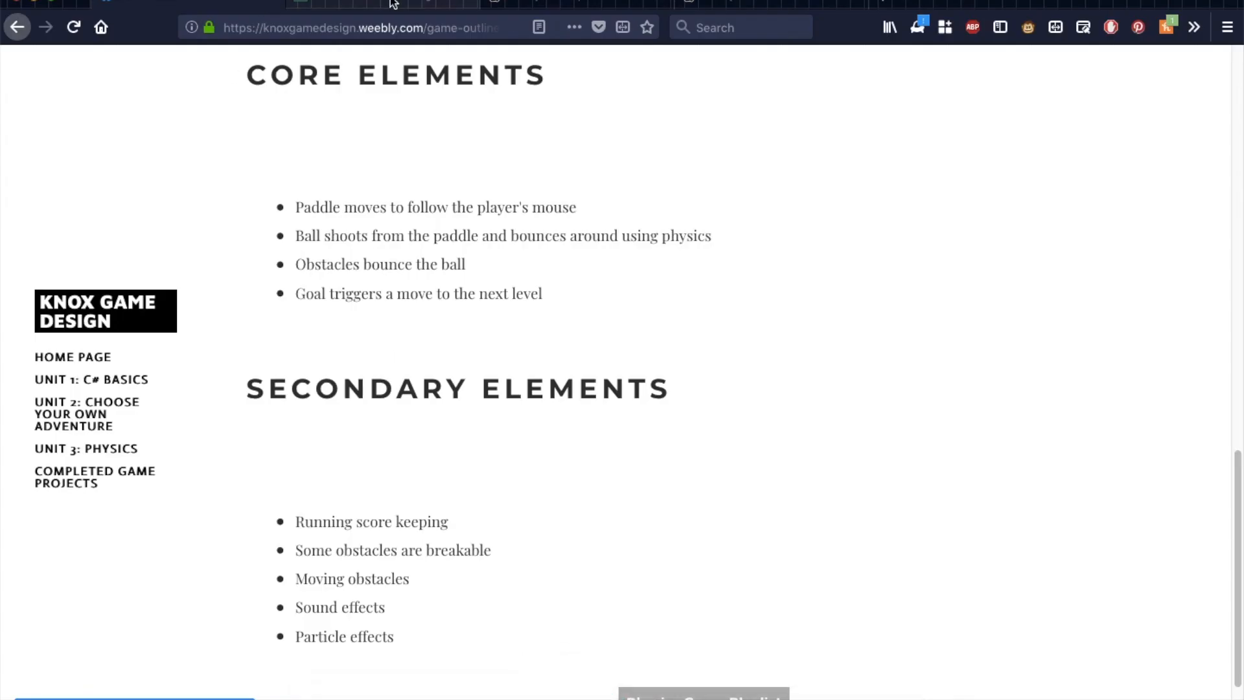
{"action": "left_click", "coordinate": [428, 5]}
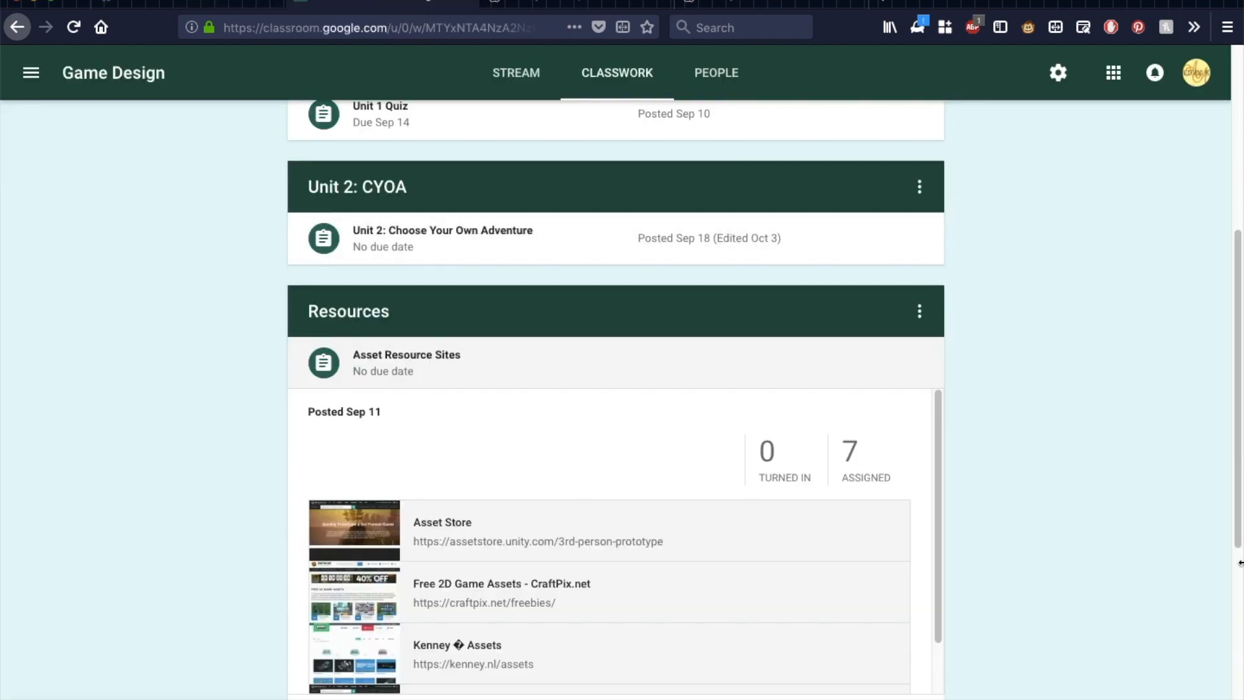
{"action": "scroll", "coordinate": [519, 294], "scroll_direction": "down", "scroll_amount": 2}
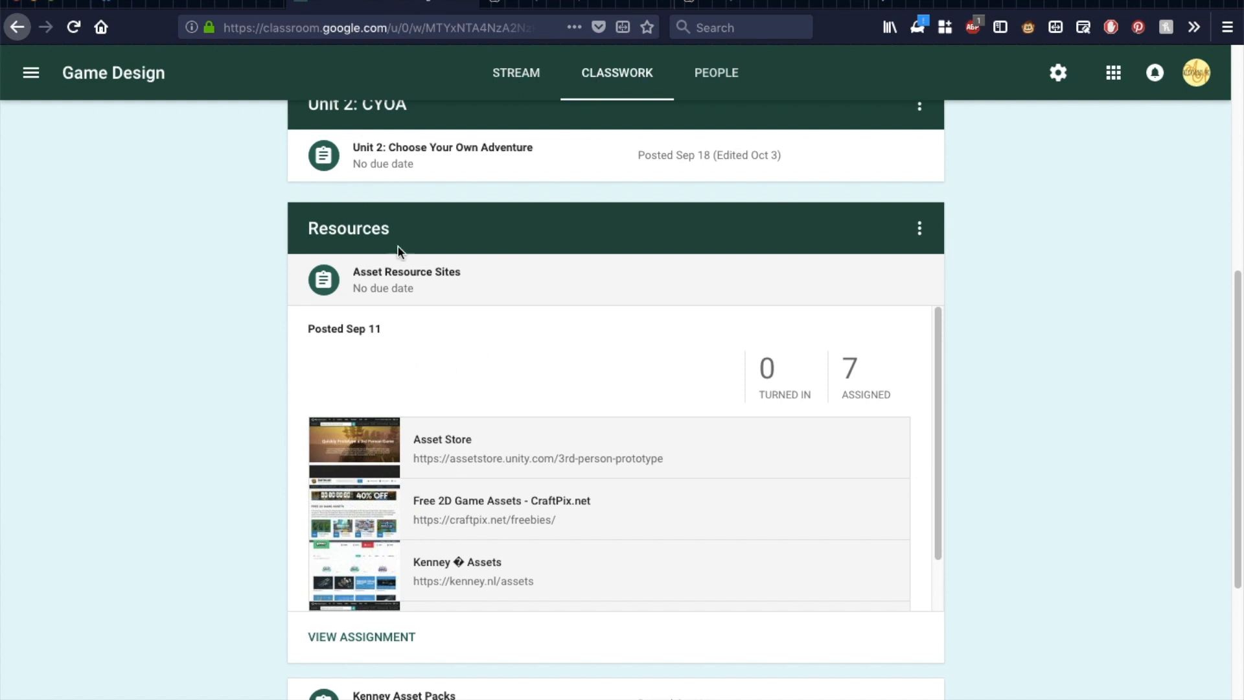
{"action": "scroll", "coordinate": [275, 353], "scroll_direction": "down", "scroll_amount": 1}
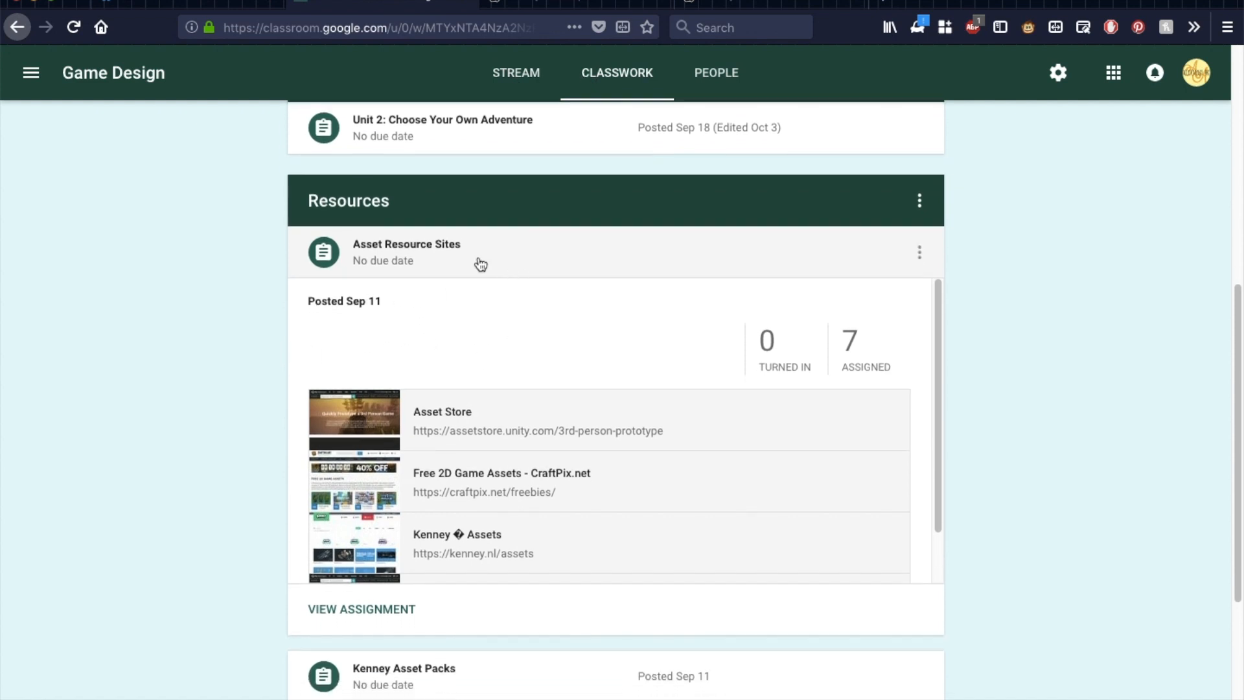
{"action": "scroll", "coordinate": [453, 421], "scroll_direction": "down", "scroll_amount": 1}
{"action": "scroll", "coordinate": [492, 438], "scroll_direction": "down", "scroll_amount": 4}
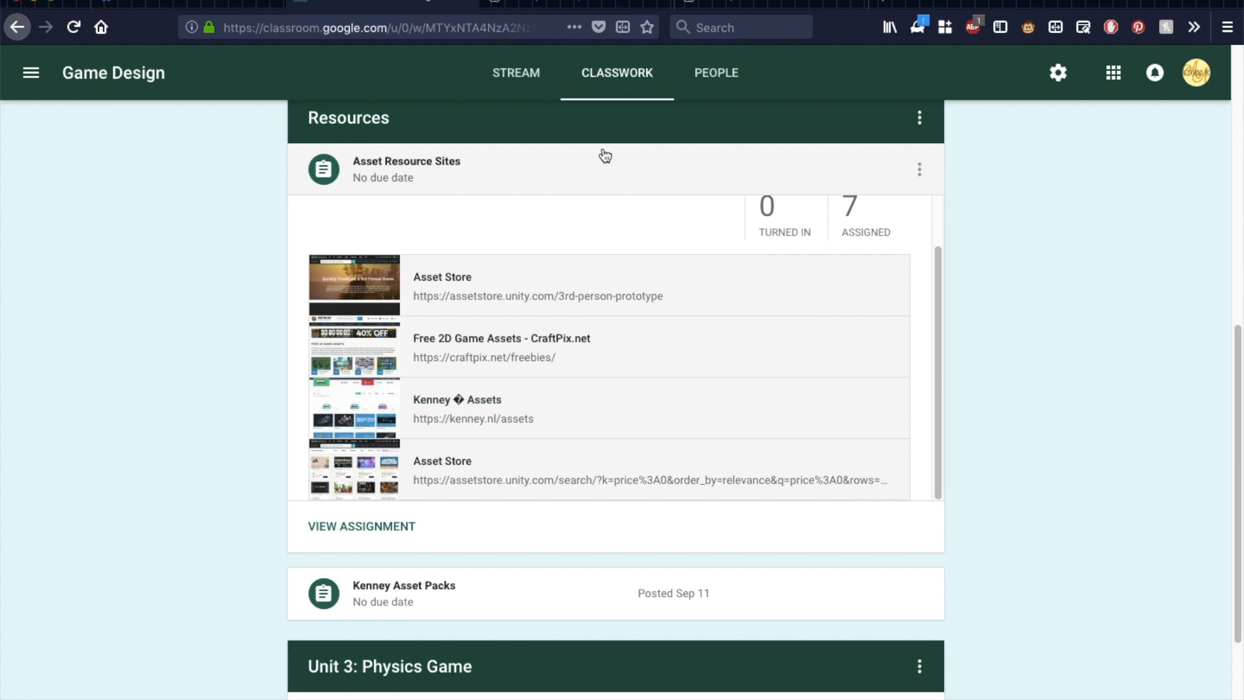
View Kenney's Robot pack page and expand the Kenney Asset Packs entry in the Game Design classroom.
{"action": "left_click", "coordinate": [601, 3]}
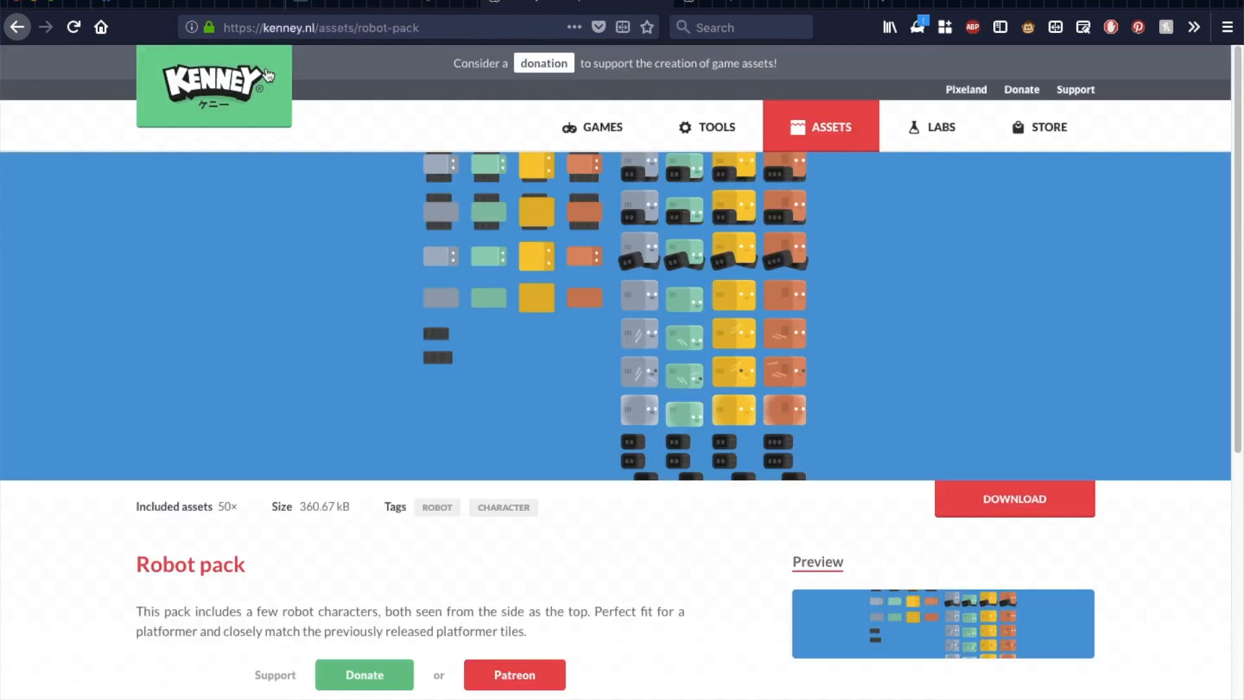
{"action": "left_click", "coordinate": [389, 5]}
{"action": "scroll", "coordinate": [390, 546], "scroll_direction": "down", "scroll_amount": 1}
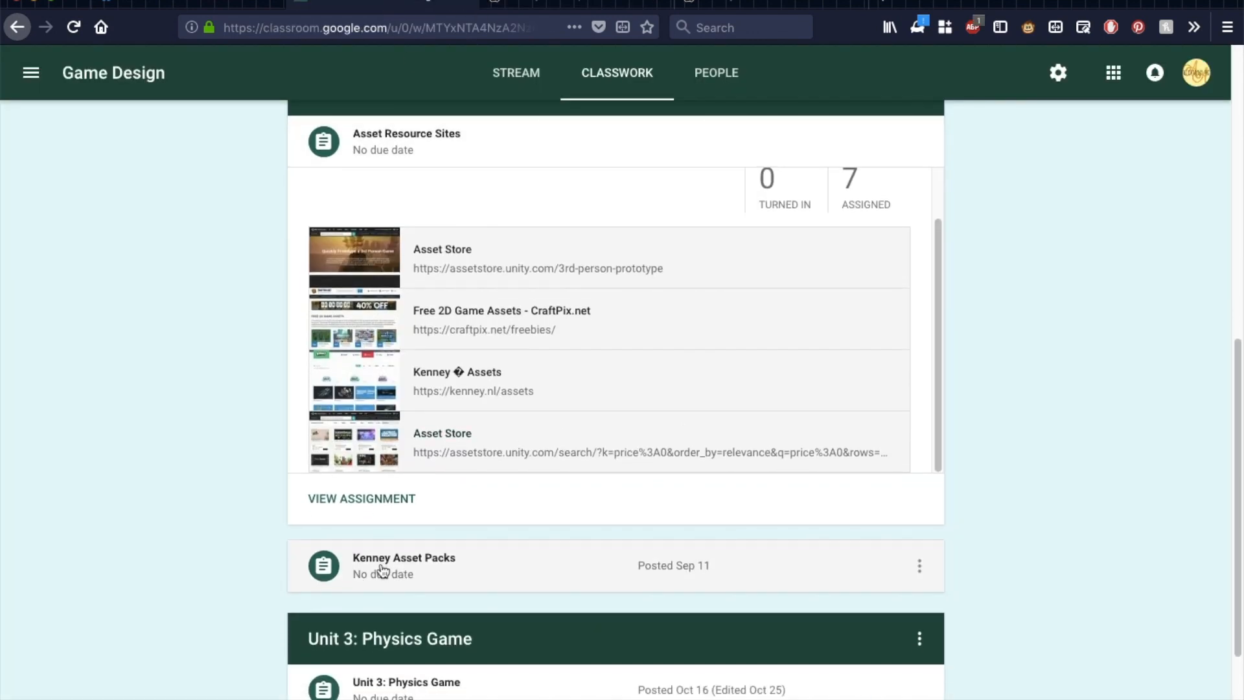
{"action": "left_click", "coordinate": [363, 570]}
{"action": "scroll", "coordinate": [272, 437], "scroll_direction": "up", "scroll_amount": 1}
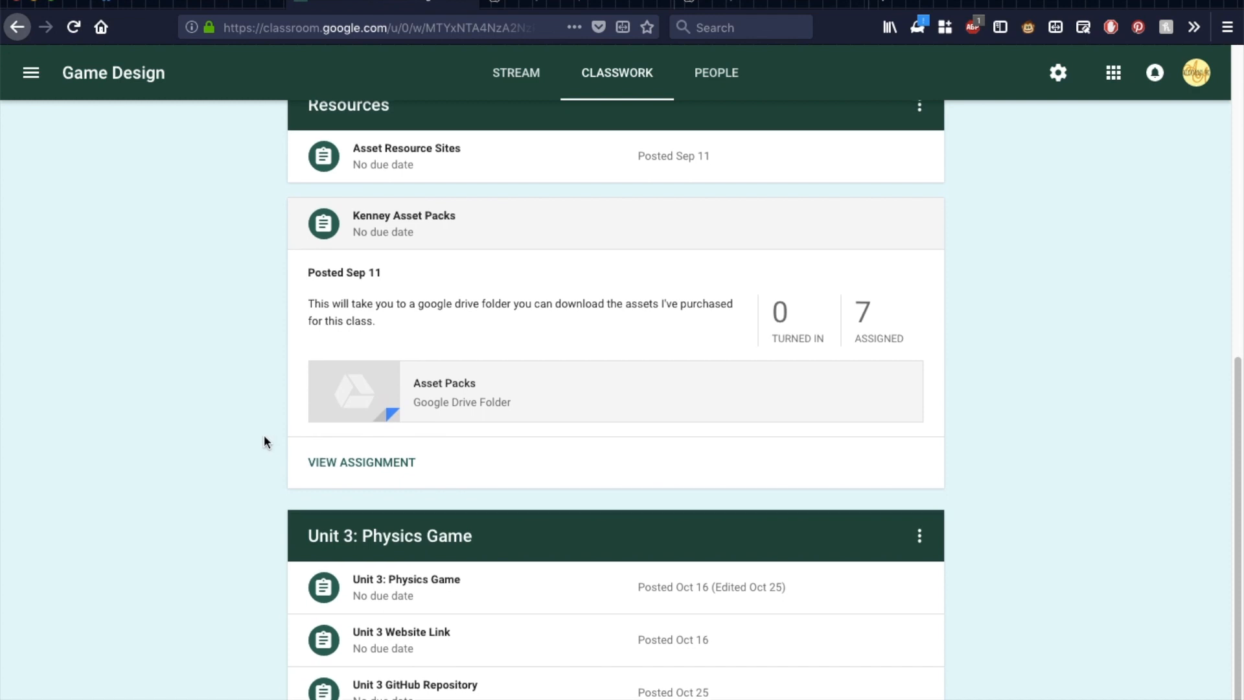
{"action": "scroll", "coordinate": [280, 402], "scroll_direction": "up", "scroll_amount": 1}
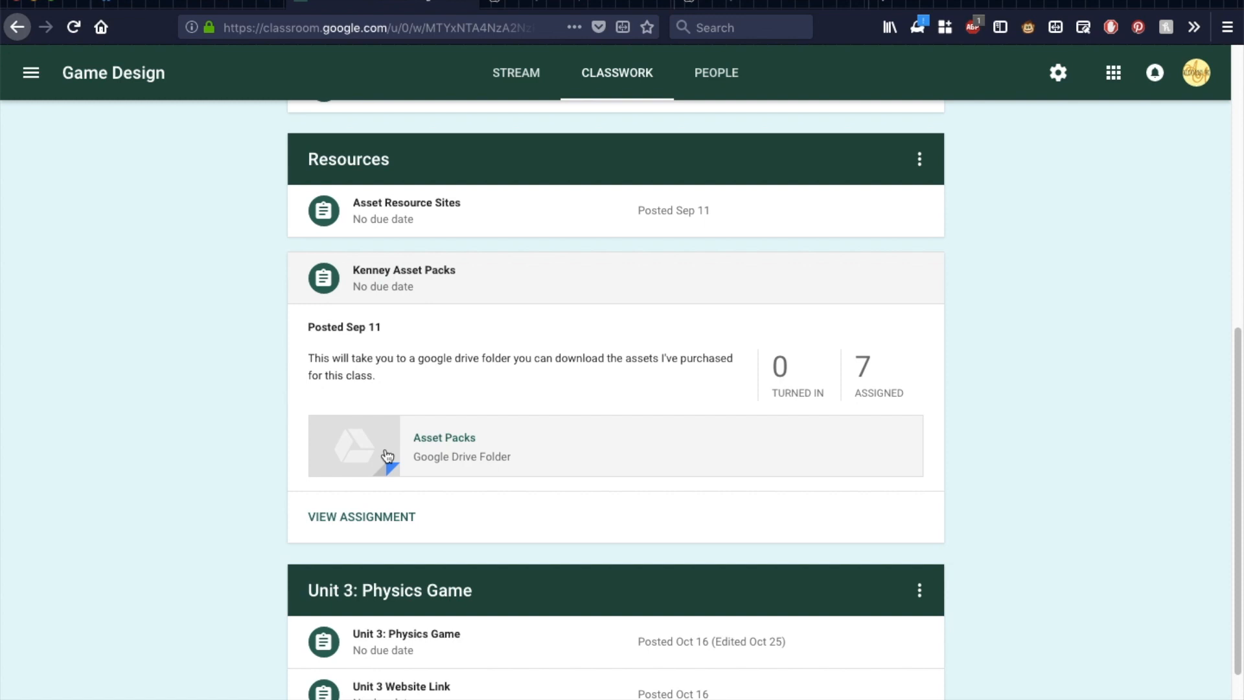
Open Kenney's home page in a new tab from the Robot pack page and go to its Assets section.
{"action": "left_click", "coordinate": [564, 6]}
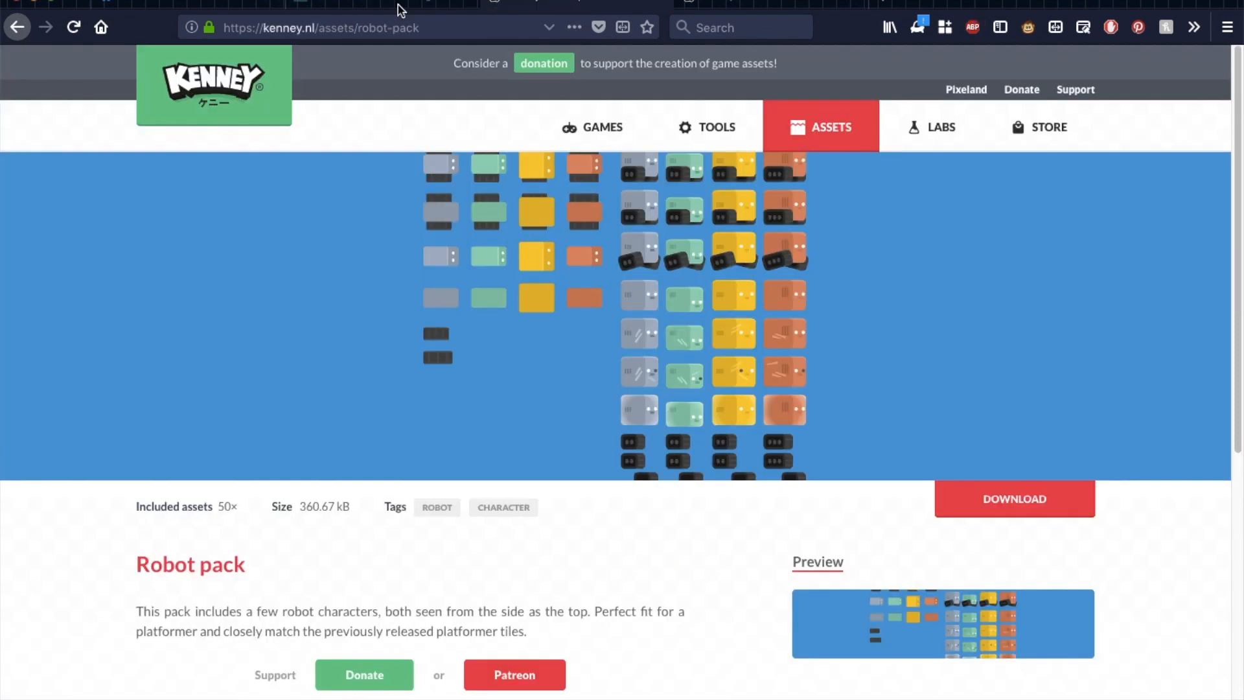
{"action": "left_click", "coordinate": [320, 3]}
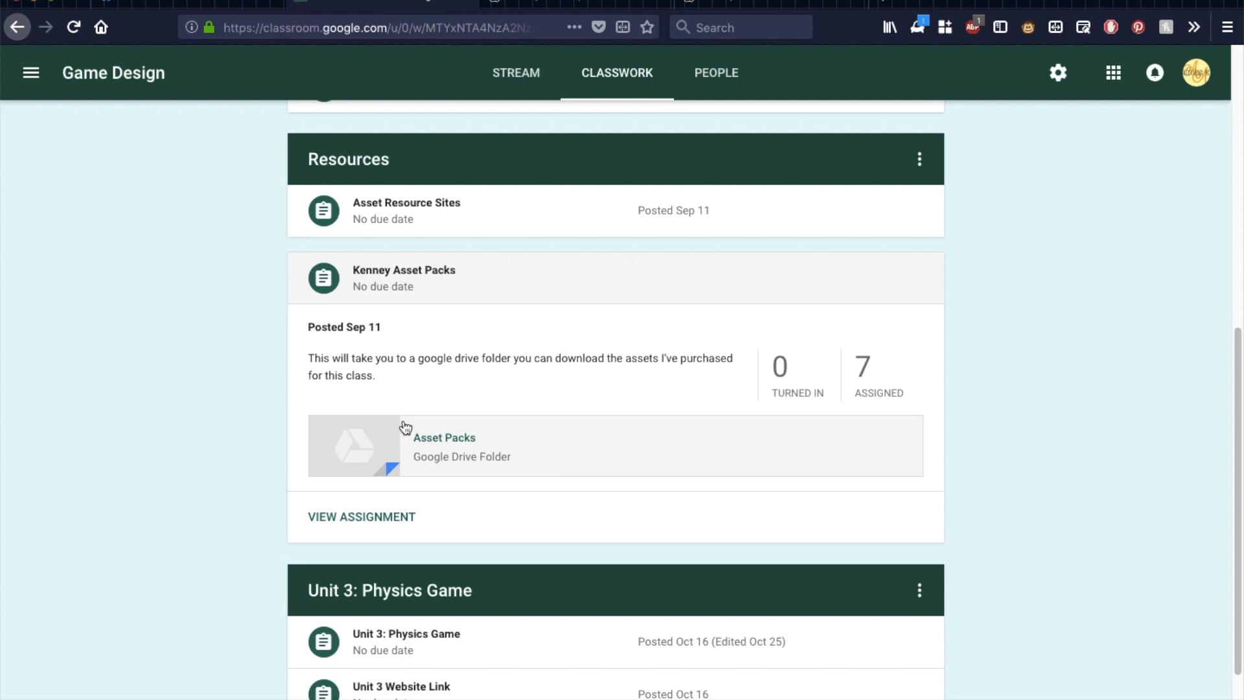
{"action": "left_click", "coordinate": [538, 3]}
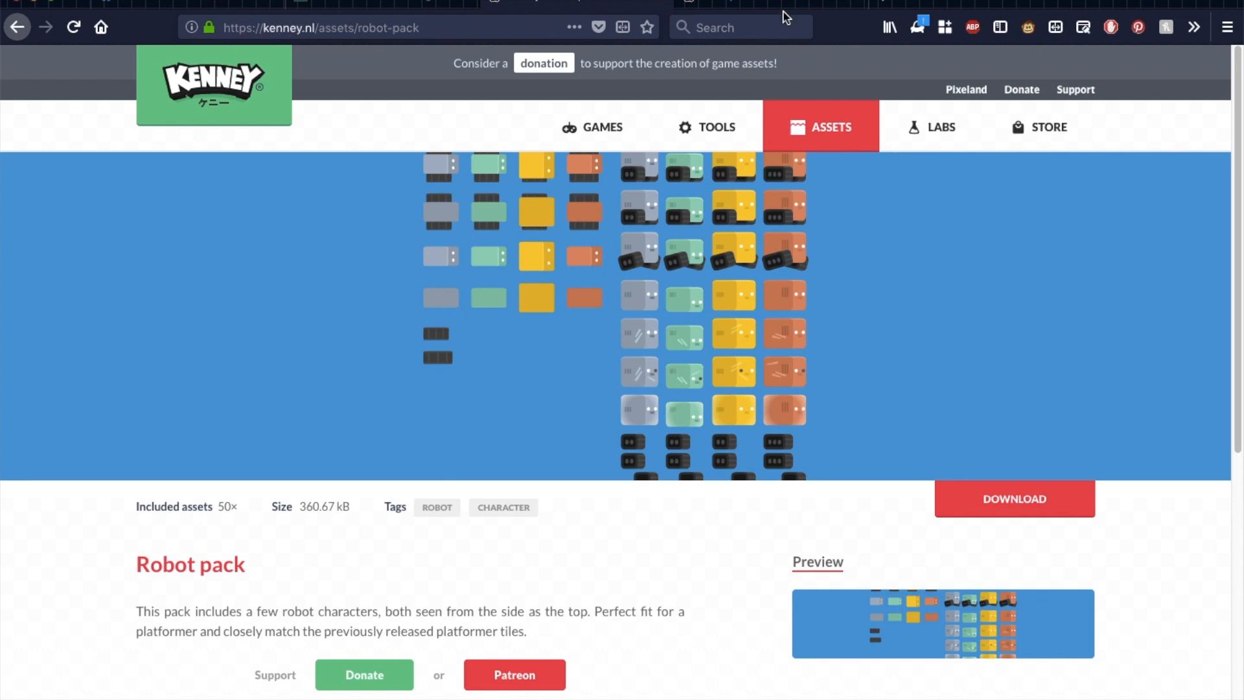
{"action": "right_click", "coordinate": [244, 84]}
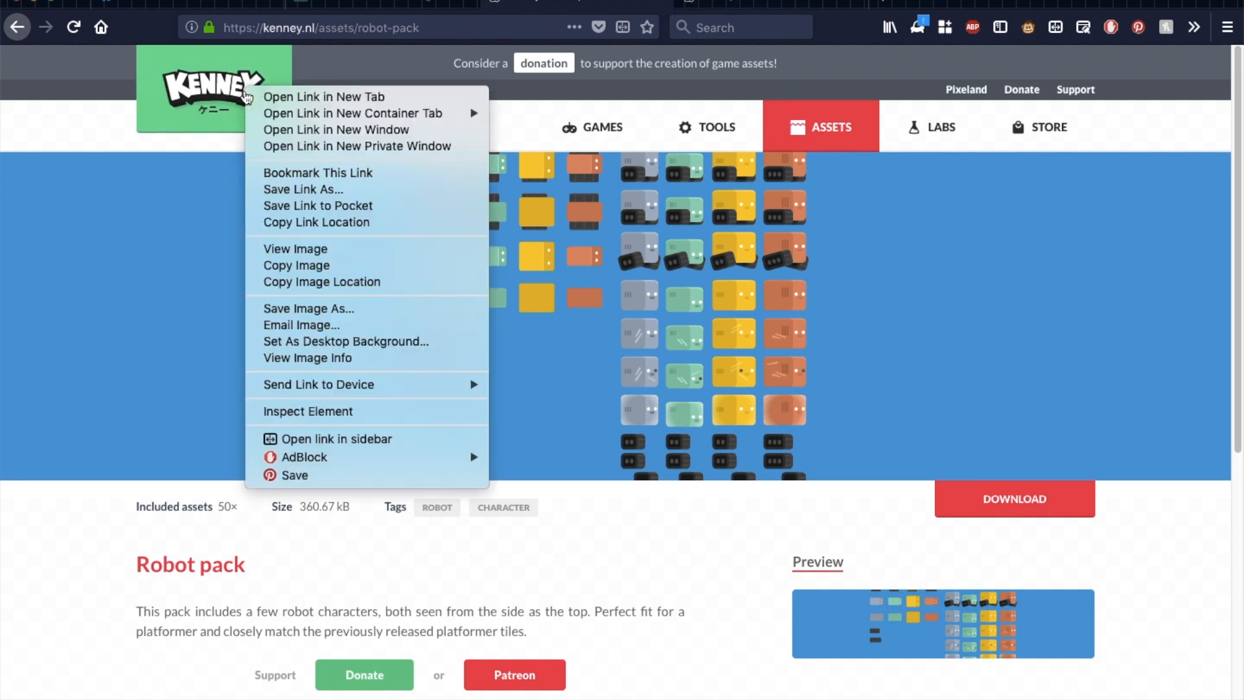
{"action": "left_click", "coordinate": [313, 99]}
{"action": "left_click", "coordinate": [735, 5]}
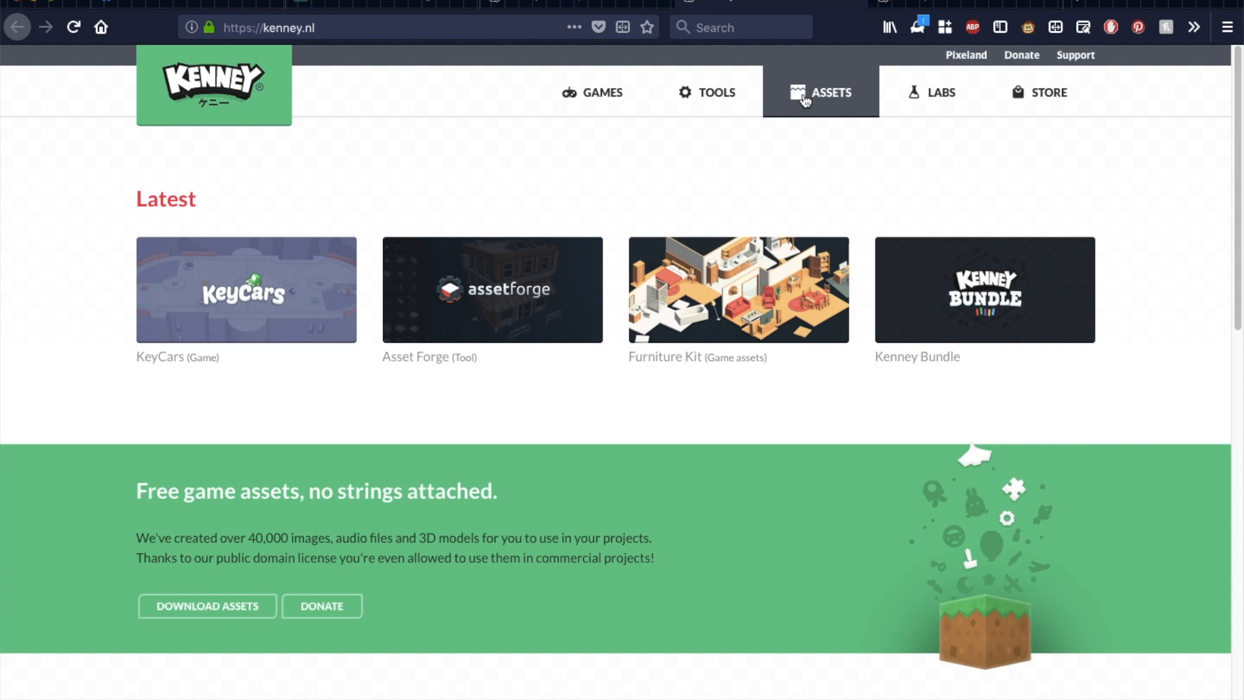
{"action": "left_click", "coordinate": [804, 101]}
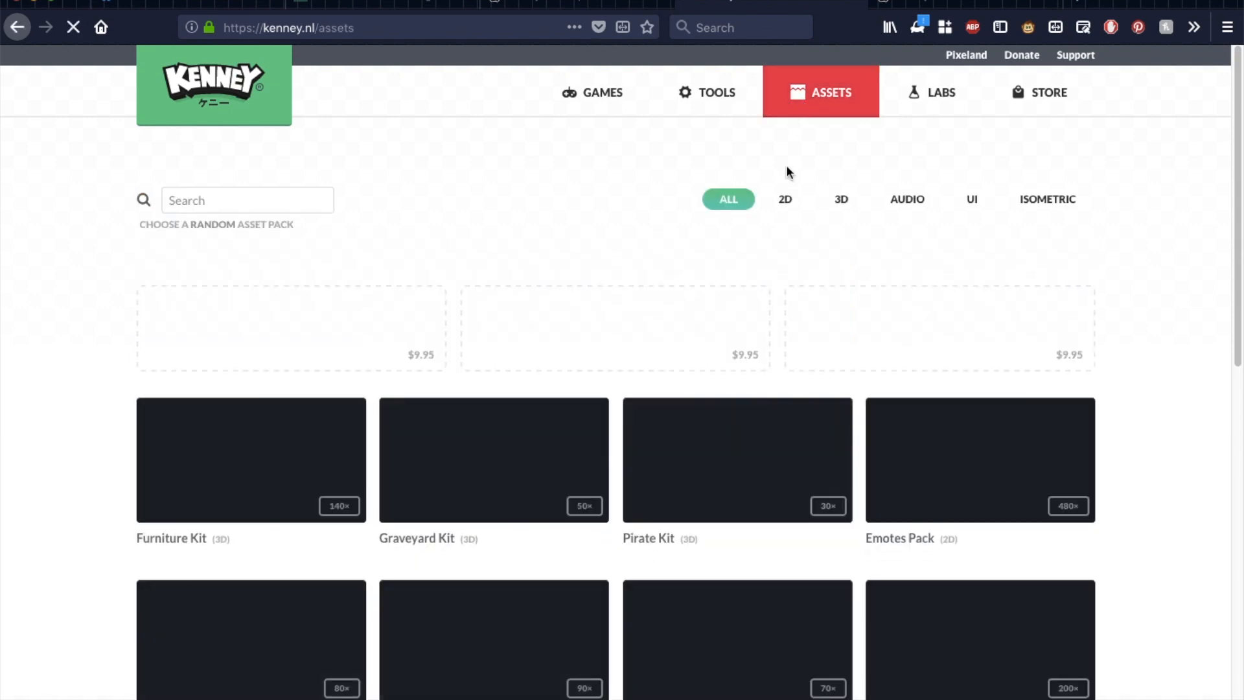
Look over the Kenney asset listing and filter it to 2D packs.
{"action": "scroll", "coordinate": [1215, 386], "scroll_direction": "down", "scroll_amount": 5}
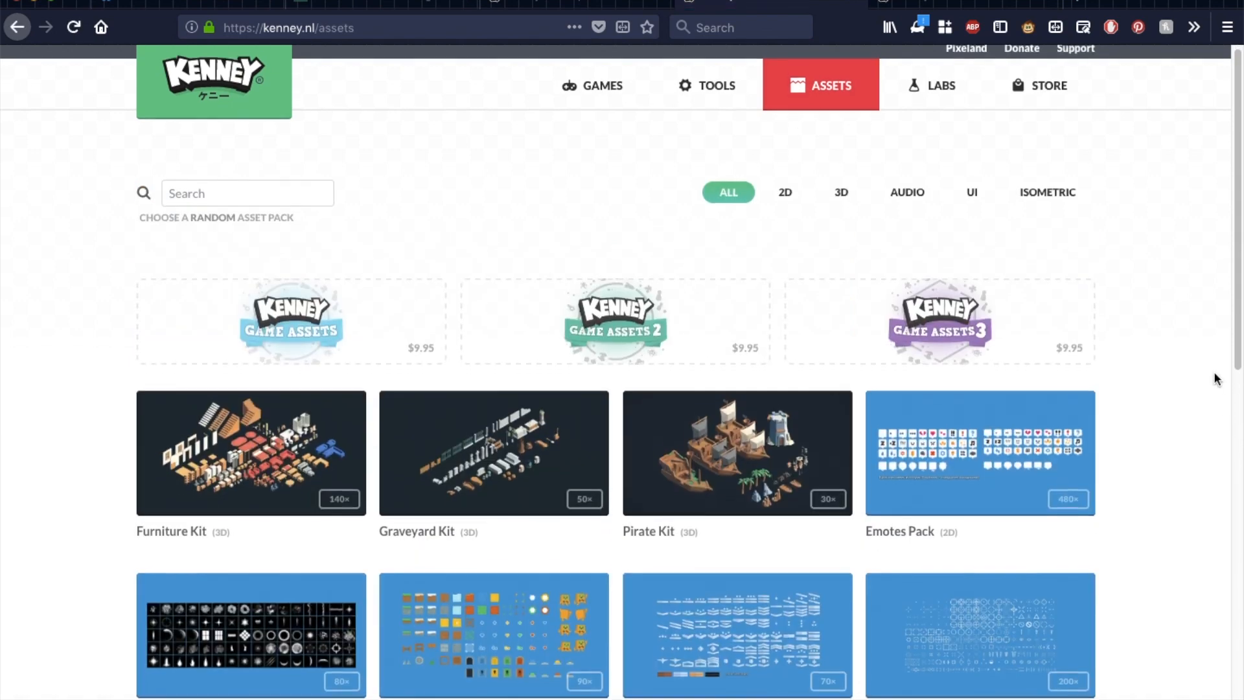
{"action": "scroll", "coordinate": [1240, 570], "scroll_direction": "down", "scroll_amount": 2}
{"action": "scroll", "coordinate": [1019, 489], "scroll_direction": "up", "scroll_amount": 7}
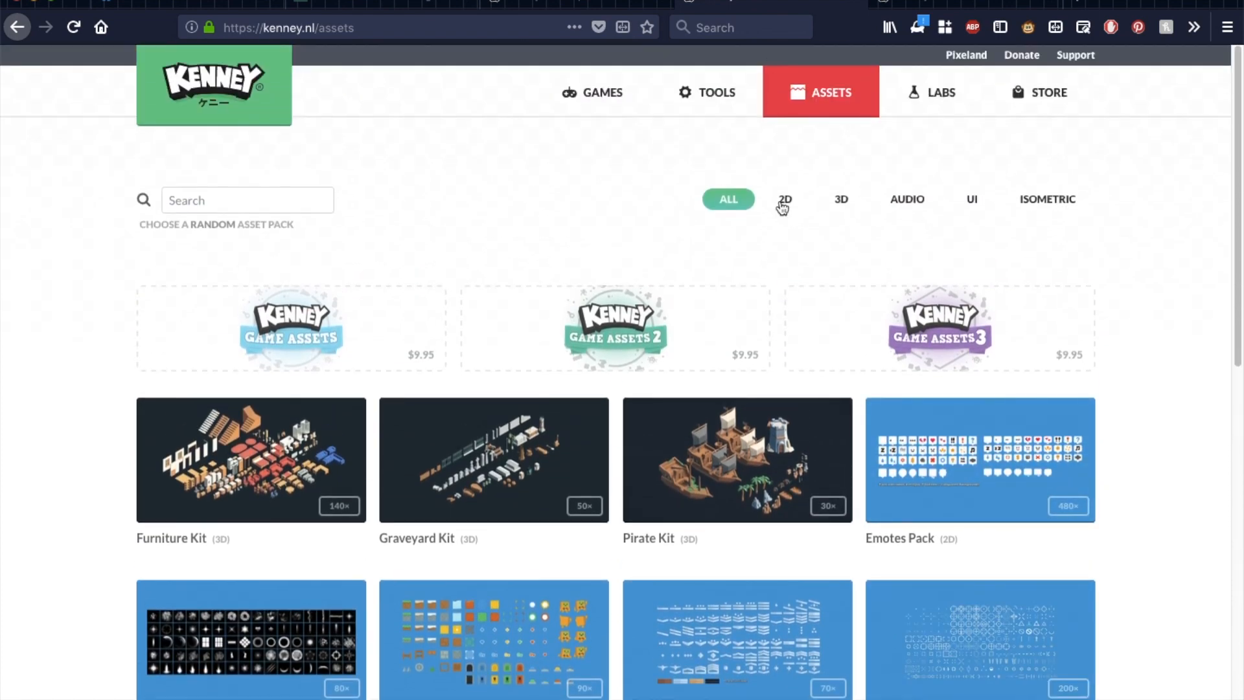
{"action": "left_click", "coordinate": [783, 202]}
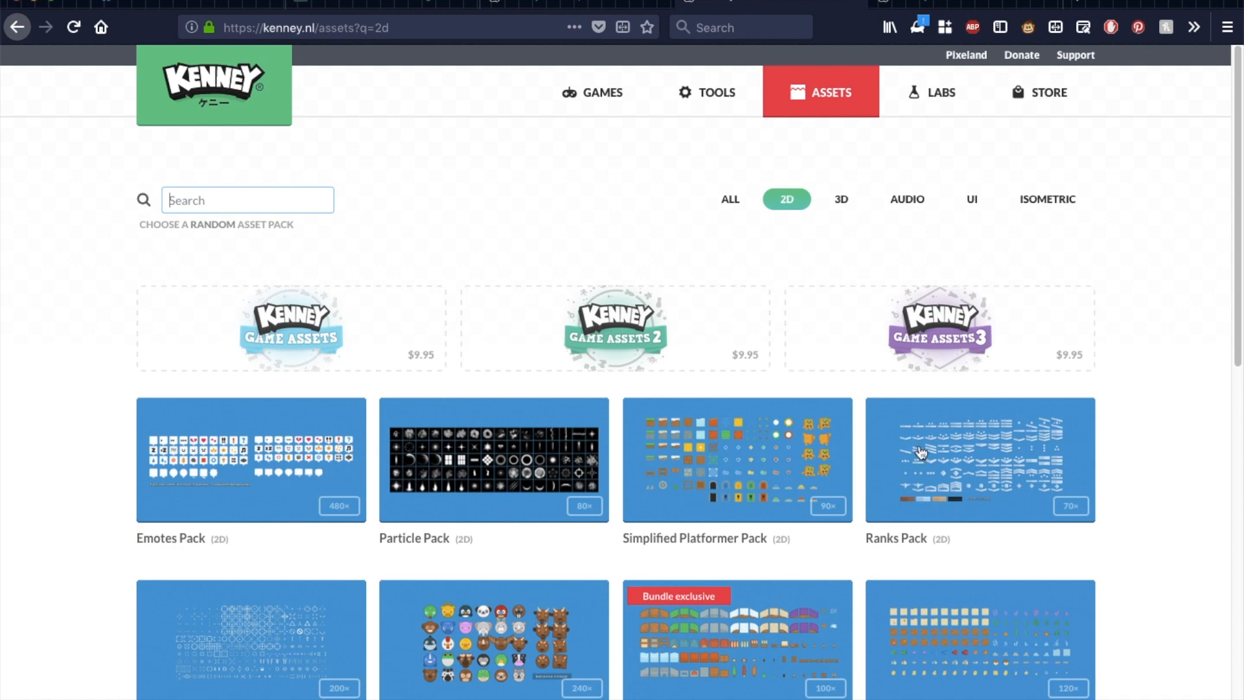
Browse the first 2D packs, view the Emotes Pack page, and return to the 2D listing.
{"action": "scroll", "coordinate": [1183, 466], "scroll_direction": "down", "scroll_amount": 3}
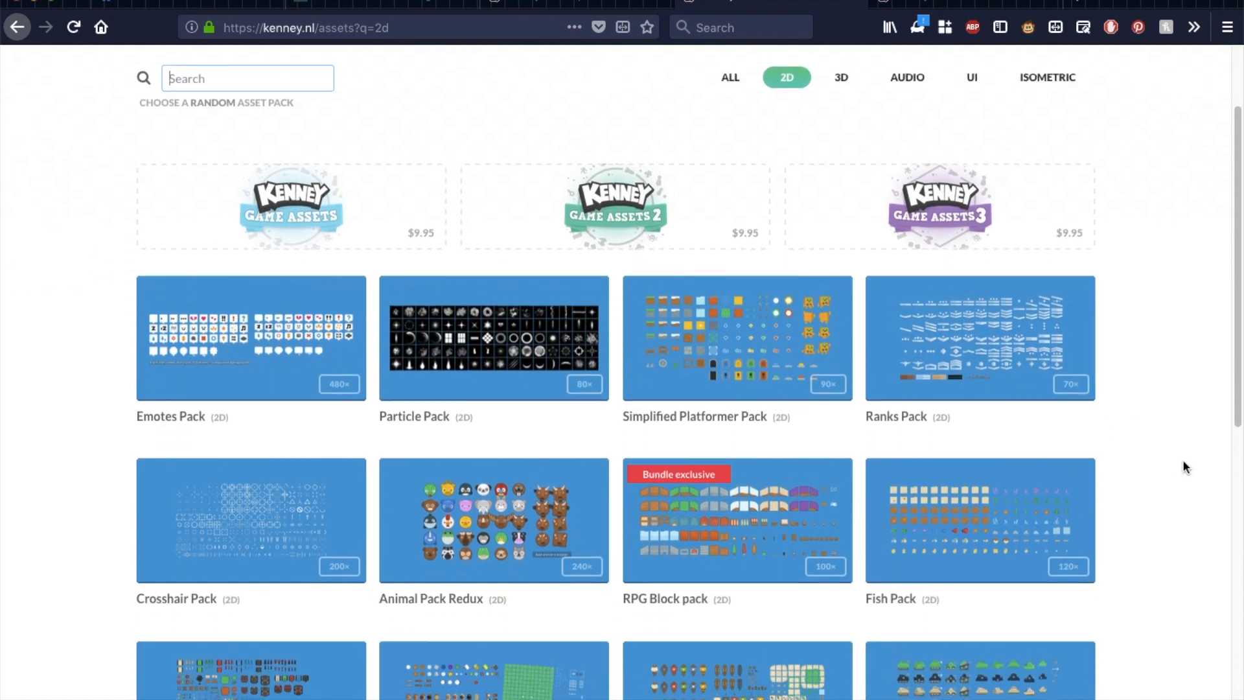
{"action": "scroll", "coordinate": [1183, 461], "scroll_direction": "down", "scroll_amount": 2}
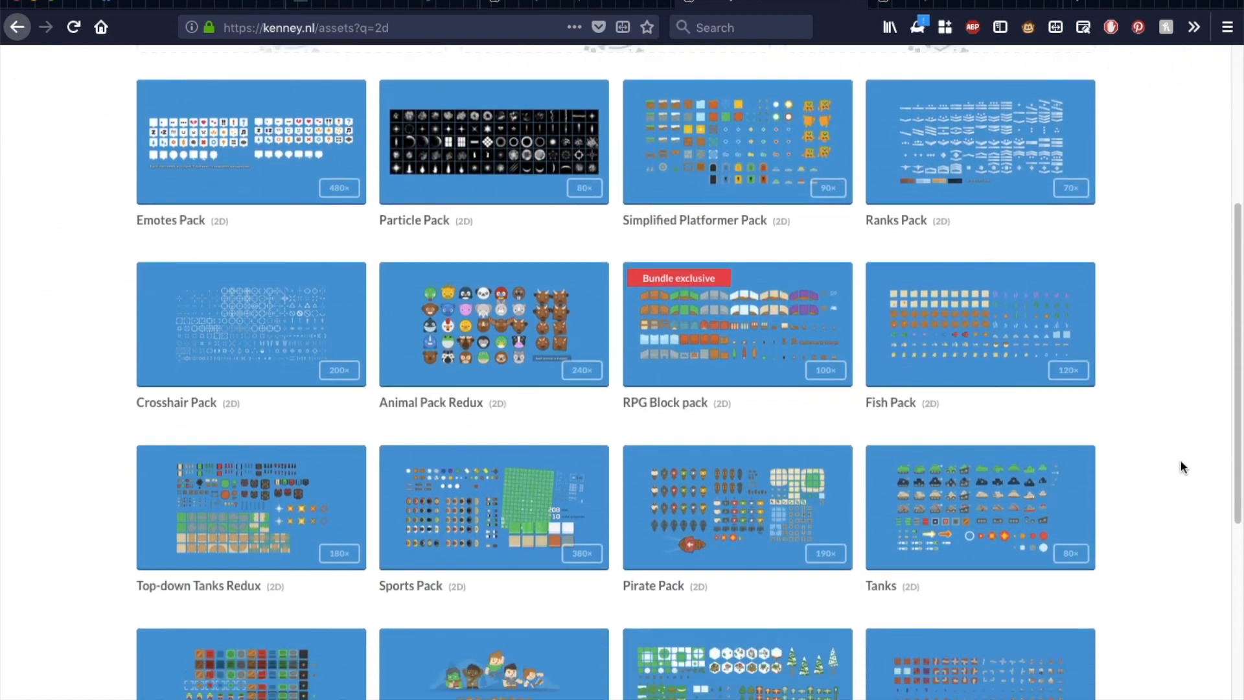
{"action": "scroll", "coordinate": [1174, 464], "scroll_direction": "down", "scroll_amount": 1}
{"action": "scroll", "coordinate": [1173, 464], "scroll_direction": "up", "scroll_amount": 1}
{"action": "left_click", "coordinate": [202, 143]}
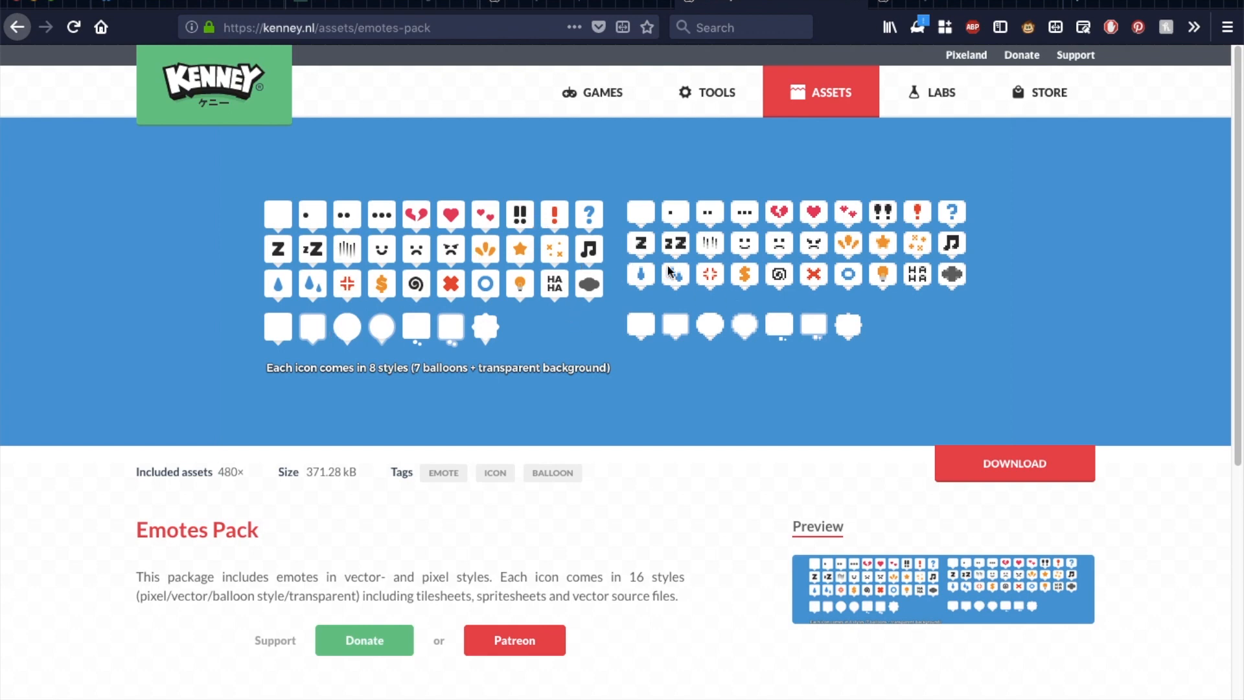
{"action": "left_click", "coordinate": [28, 32]}
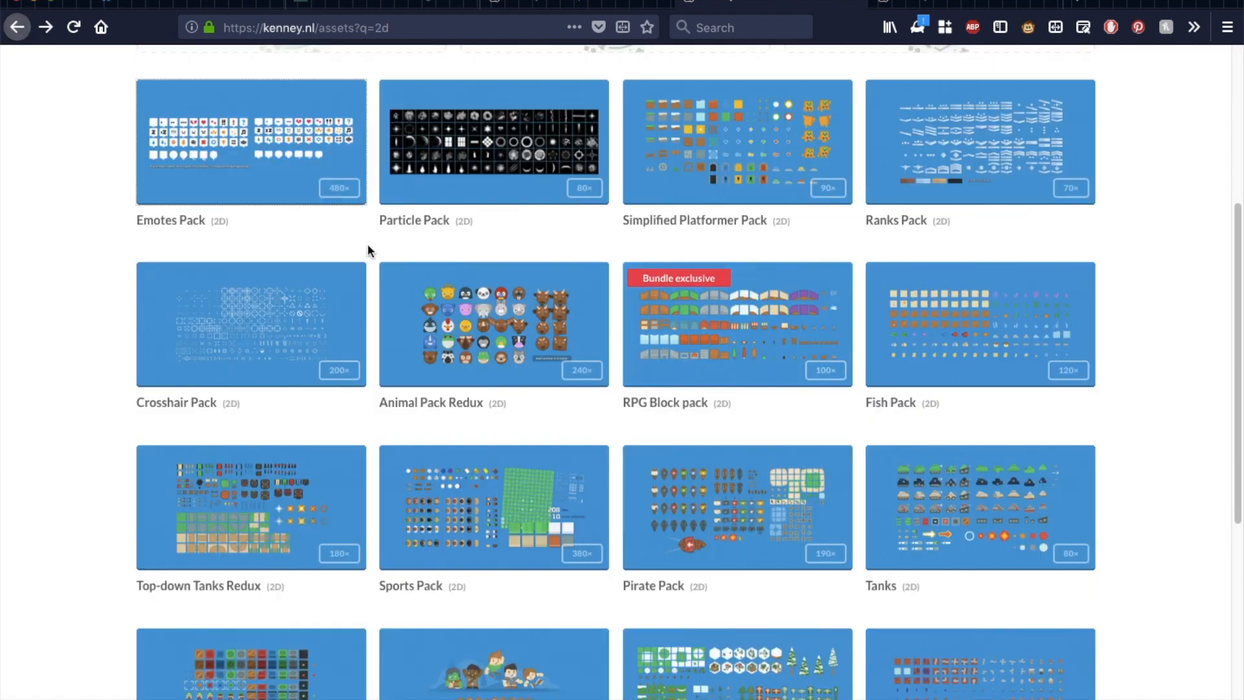
Look through the remaining first-page 2D packs and open page 2 of the listing.
{"action": "scroll", "coordinate": [515, 318], "scroll_direction": "down", "scroll_amount": 3}
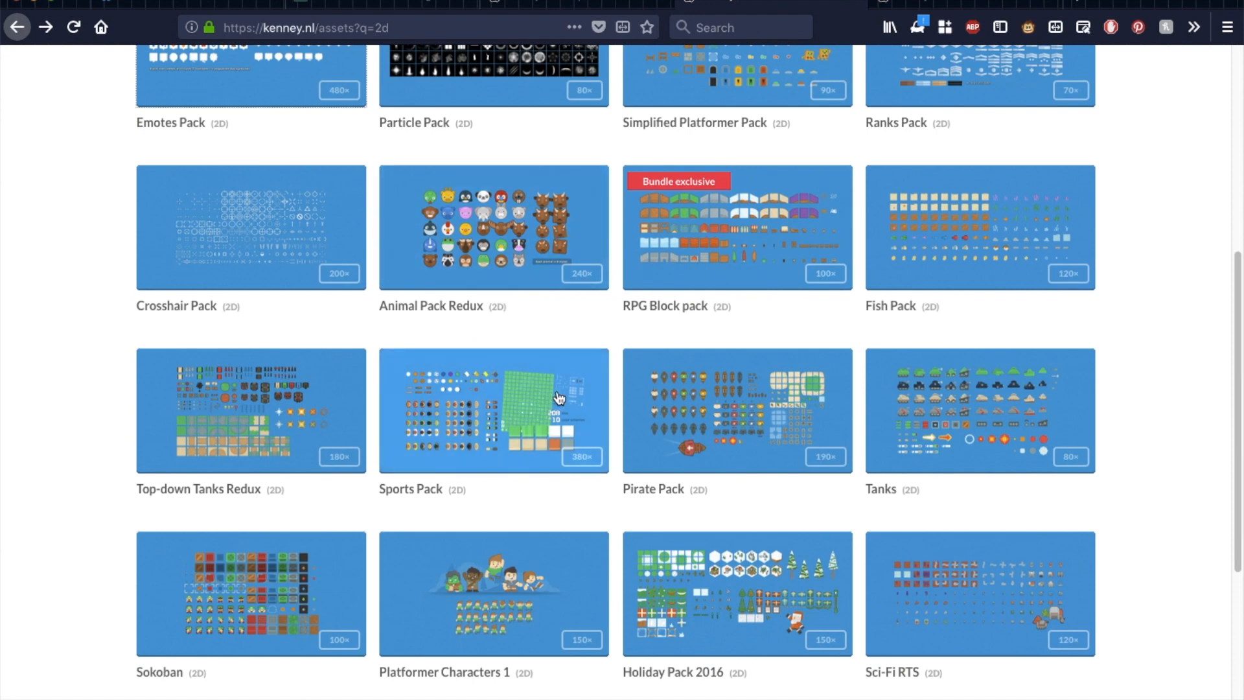
{"action": "scroll", "coordinate": [604, 398], "scroll_direction": "down", "scroll_amount": 1}
{"action": "scroll", "coordinate": [539, 412], "scroll_direction": "down", "scroll_amount": 1}
{"action": "scroll", "coordinate": [728, 449], "scroll_direction": "down", "scroll_amount": 2}
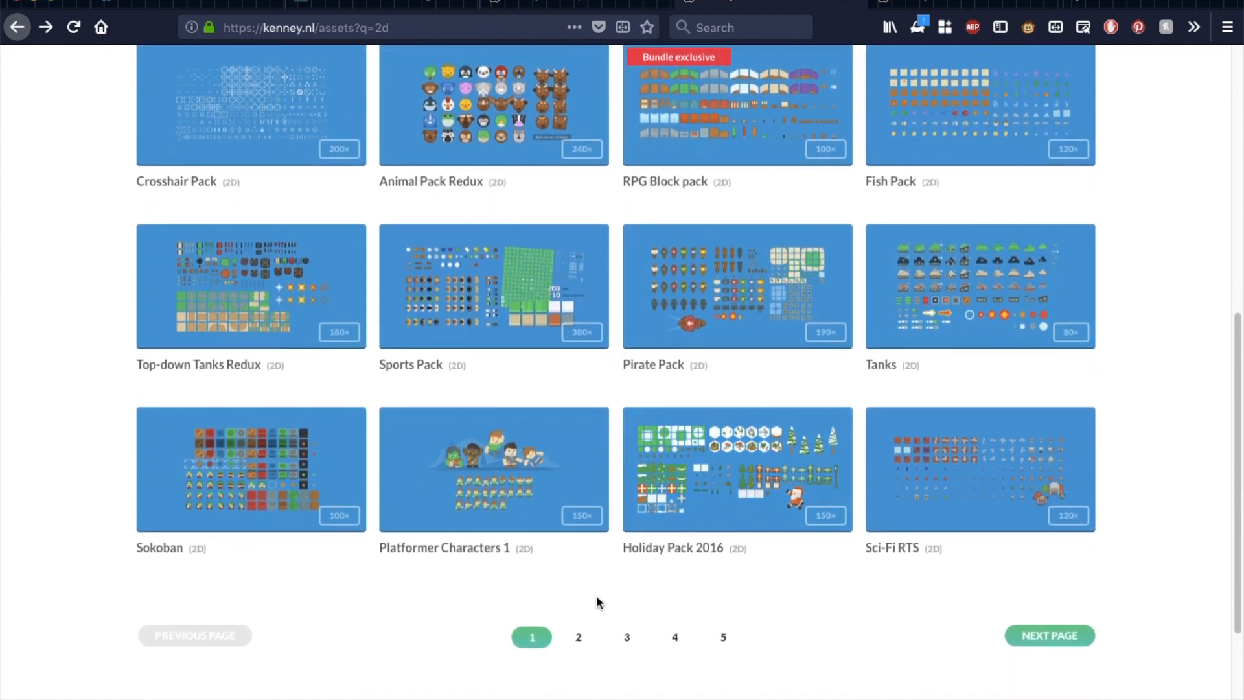
{"action": "left_click", "coordinate": [580, 640]}
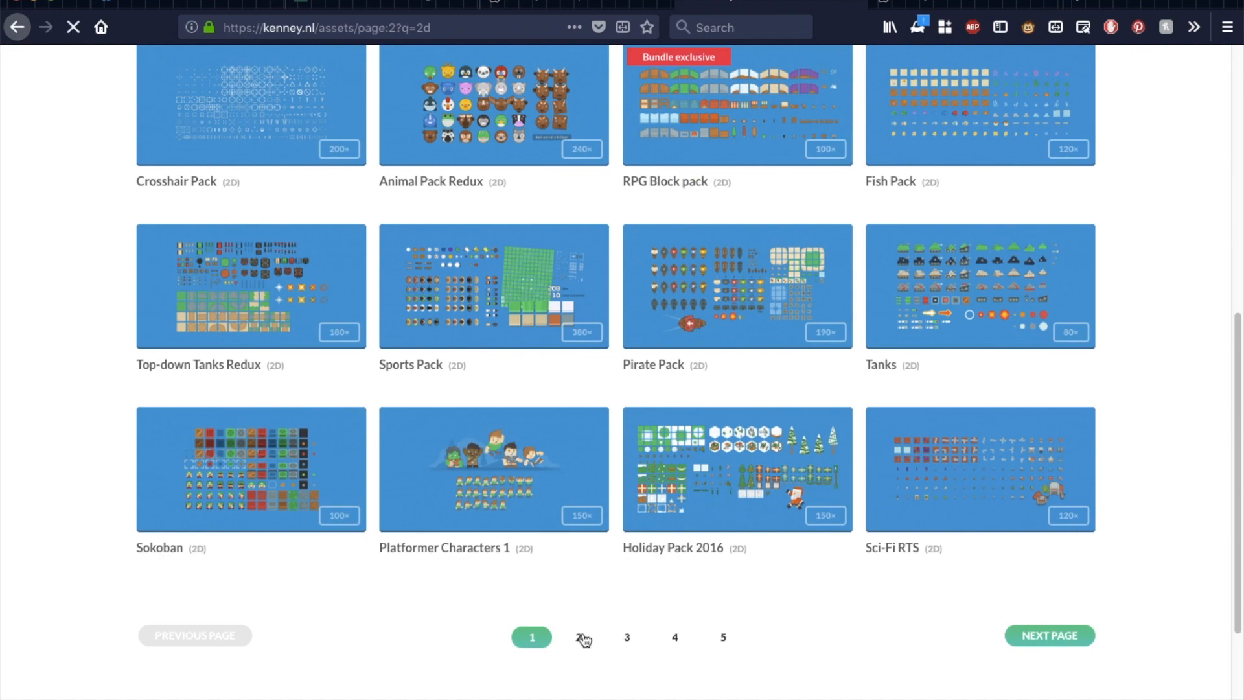
{"action": "scroll", "coordinate": [952, 536], "scroll_direction": "down", "scroll_amount": 5}
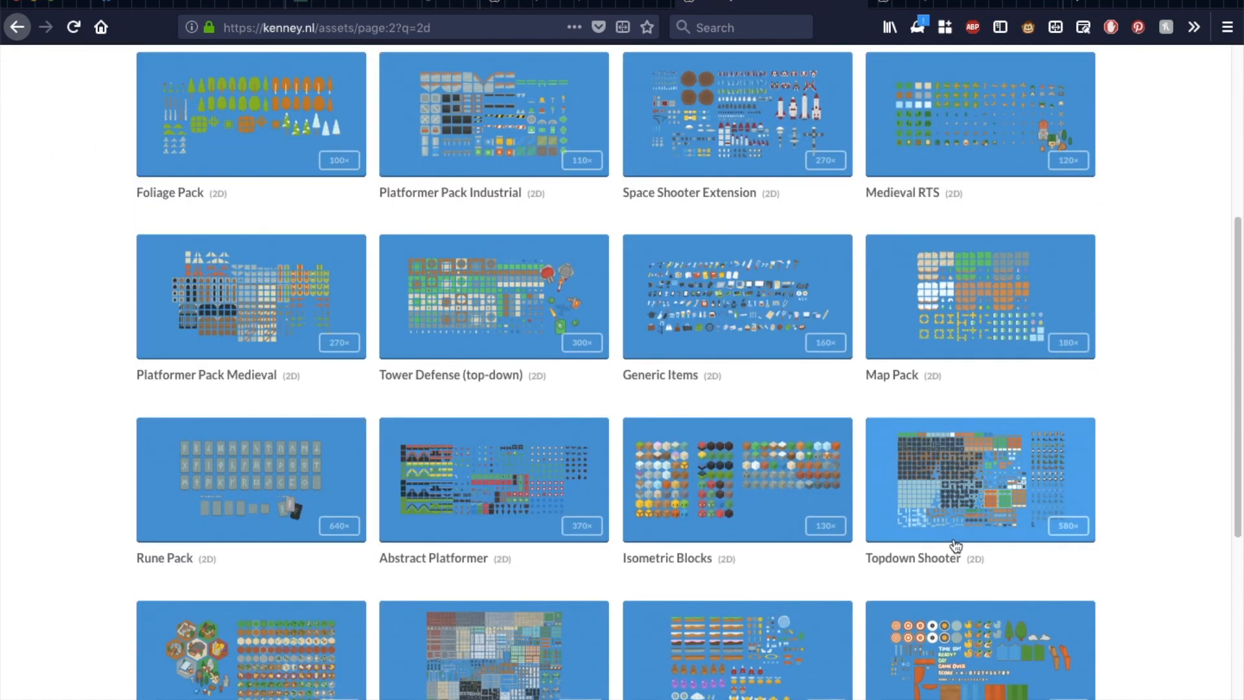
Review the core and secondary elements in the Knox Game Design outline alongside Kenney's Robot pack page.
{"action": "left_click", "coordinate": [614, 2]}
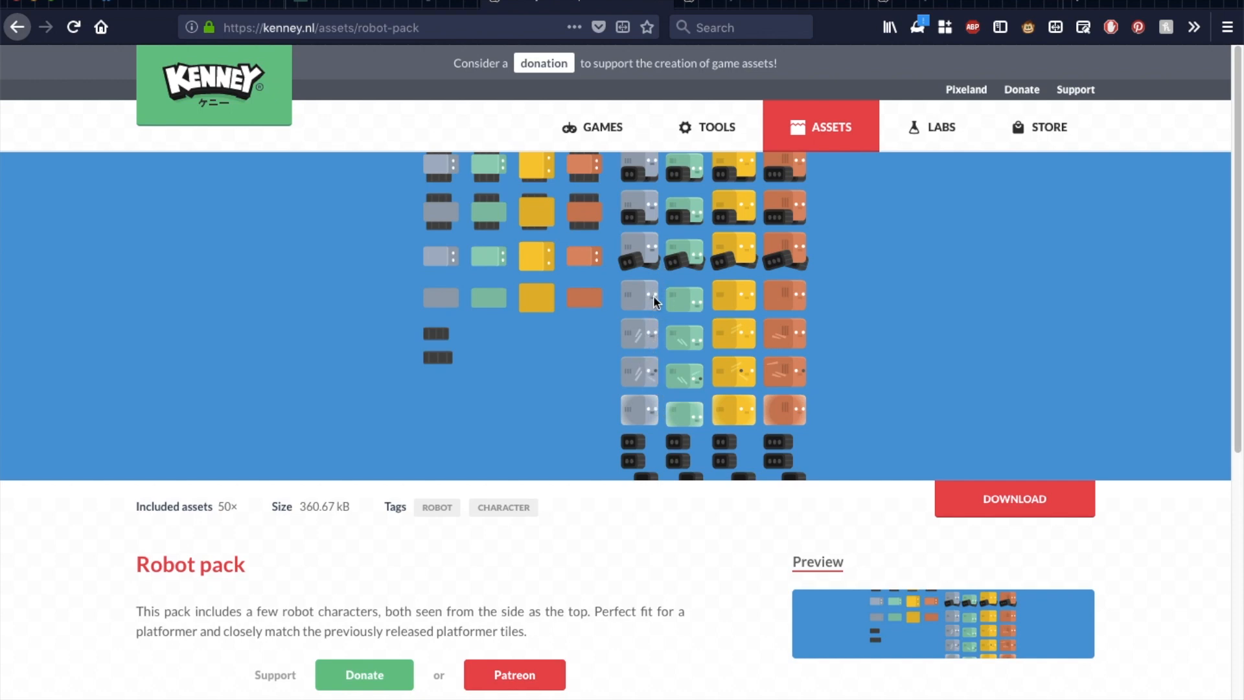
{"action": "left_click", "coordinate": [200, 6]}
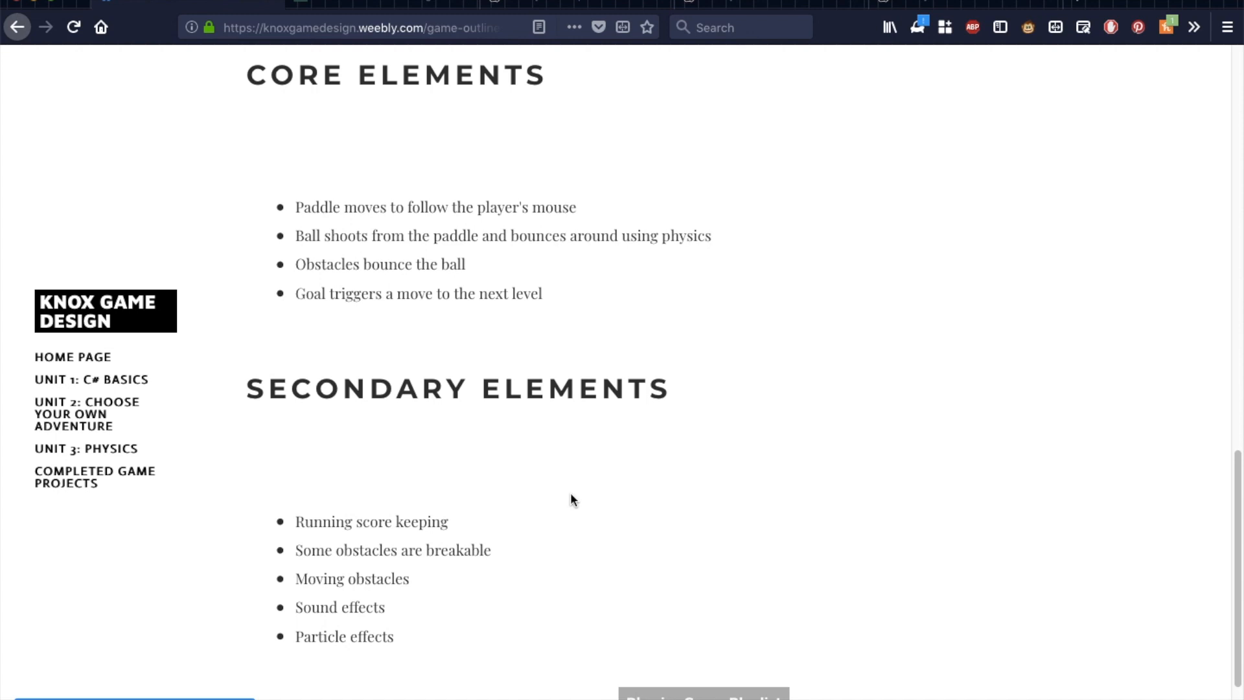
{"action": "left_click", "coordinate": [572, 3]}
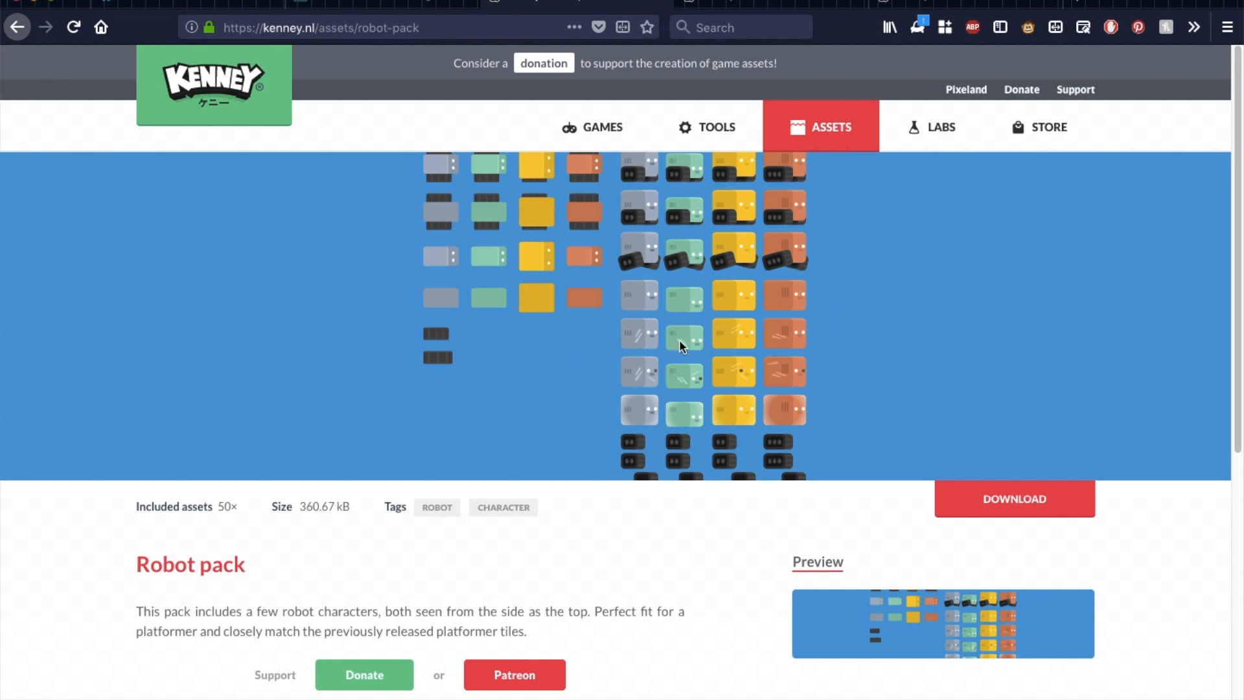
Go to Kenney's Platformer Pack Industrial page, view its tile preview enlarged, and close the preview.
{"action": "left_click", "coordinate": [914, 2]}
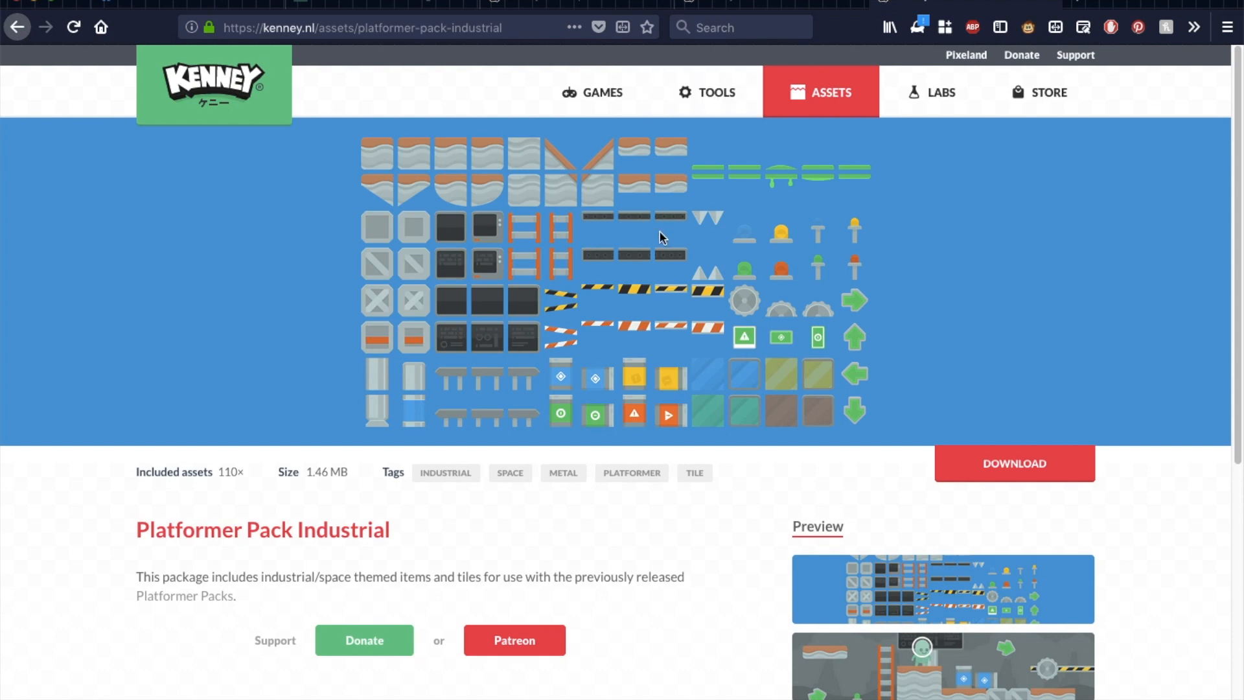
{"action": "scroll", "coordinate": [1030, 463], "scroll_direction": "down", "scroll_amount": 1}
{"action": "left_click", "coordinate": [949, 550]}
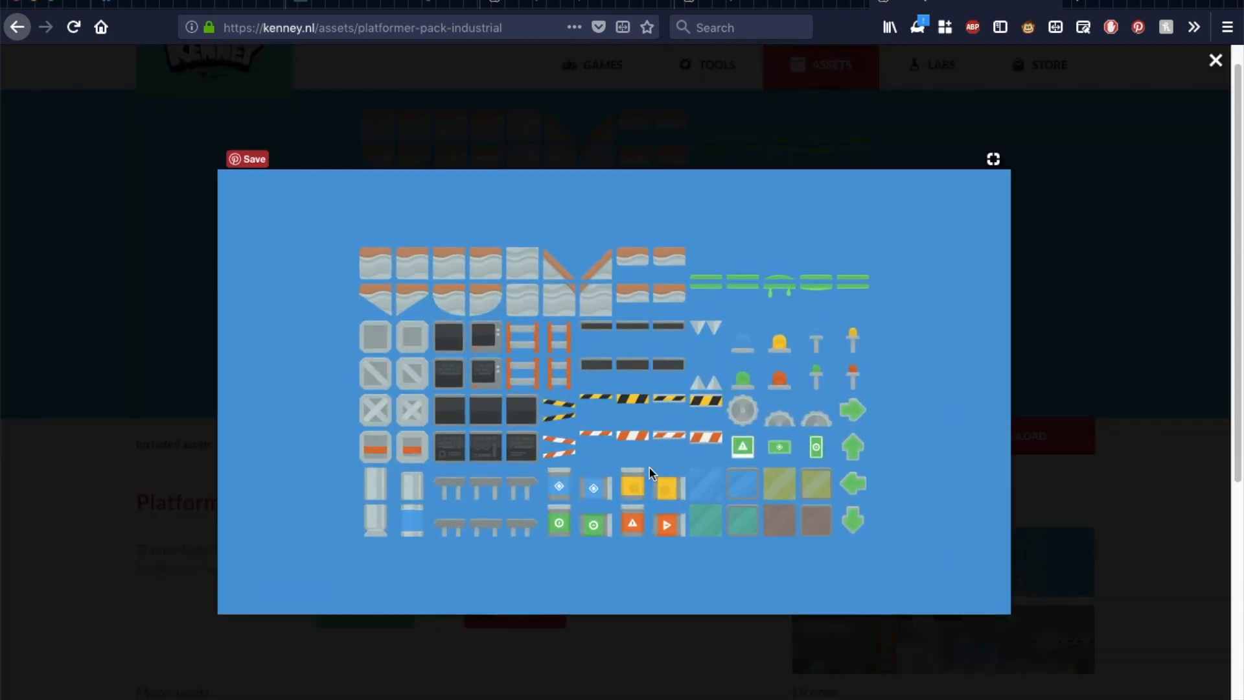
{"action": "left_click", "coordinate": [1119, 361]}
{"action": "scroll", "coordinate": [1114, 372], "scroll_direction": "down", "scroll_amount": 2}
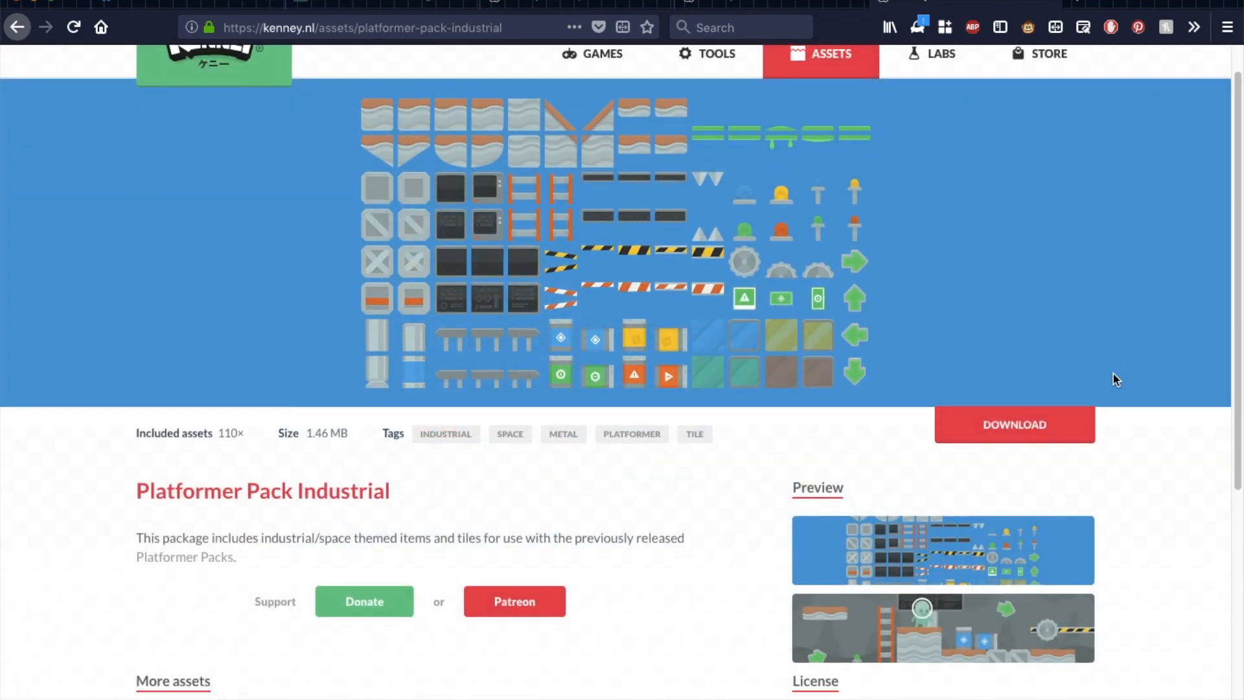
Download Platformer Pack Industrial as a ZIP archive into the MyGameDesign folder and switch to Finder to view that folder.
{"action": "left_click", "coordinate": [1009, 340]}
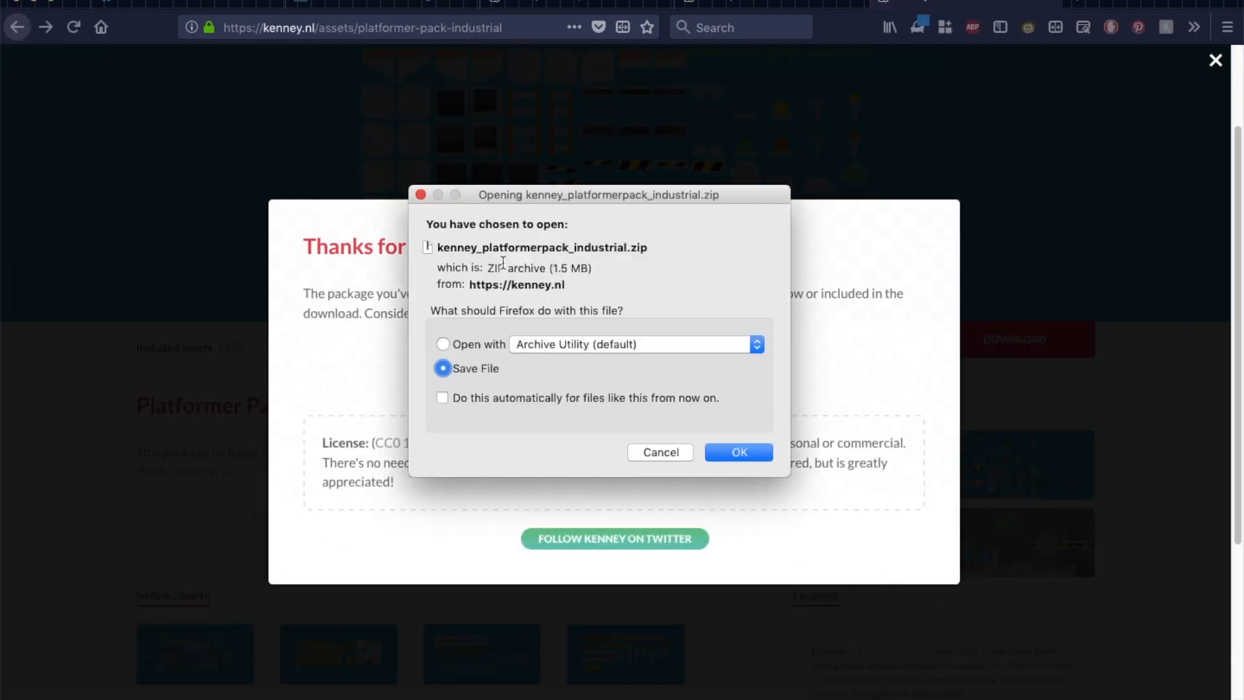
{"action": "left_click_drag", "start_coordinate": [502, 198], "coordinate": [534, 206]}
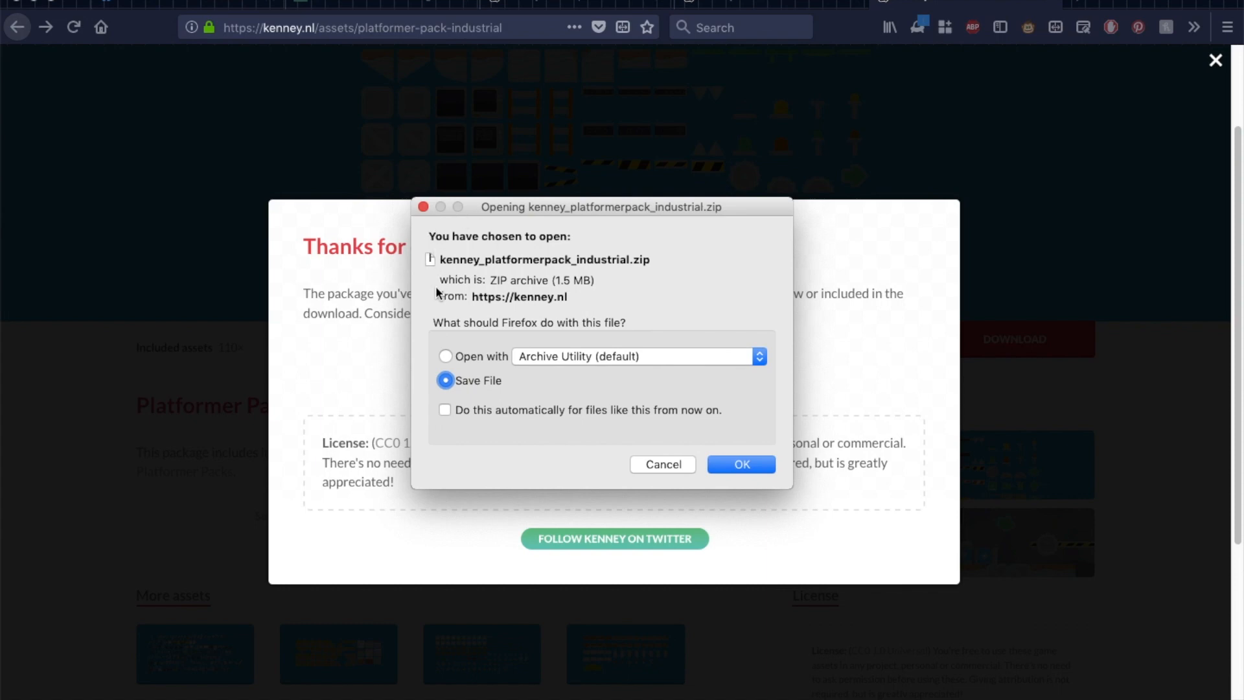
{"action": "left_click", "coordinate": [753, 469]}
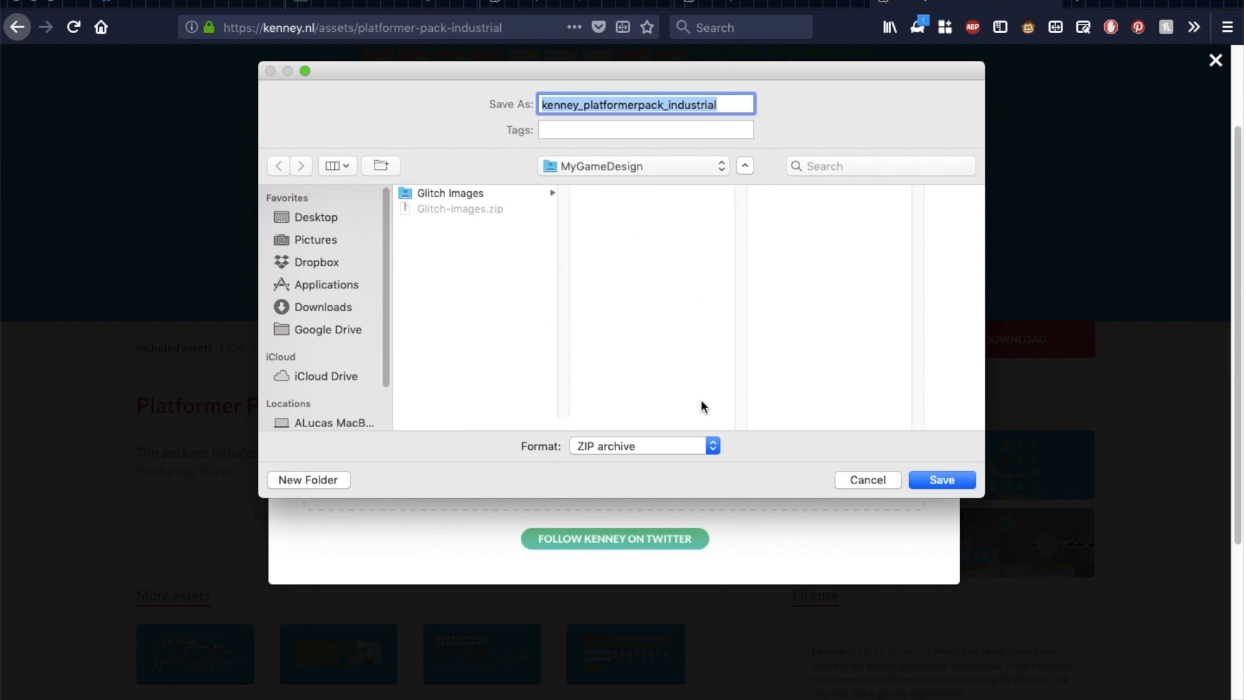
{"action": "left_click", "coordinate": [933, 480]}
{"action": "mouse_move", "coordinate": [494, 696]}
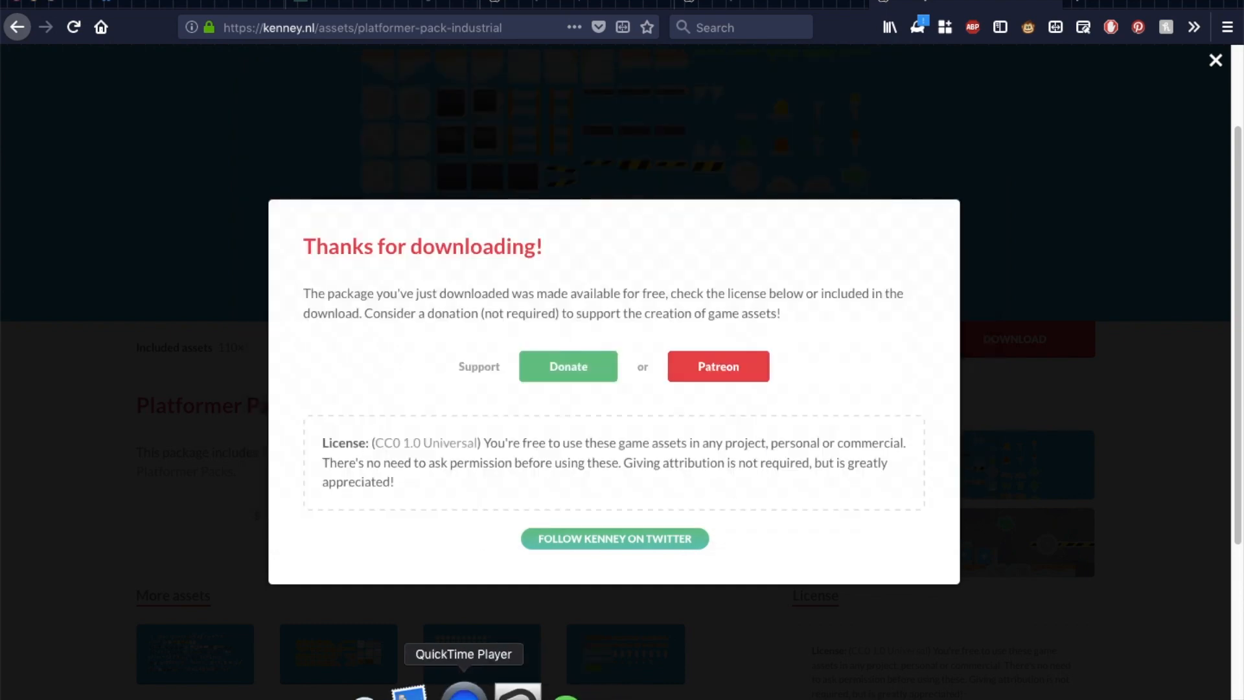
{"action": "left_click", "coordinate": [382, 692]}
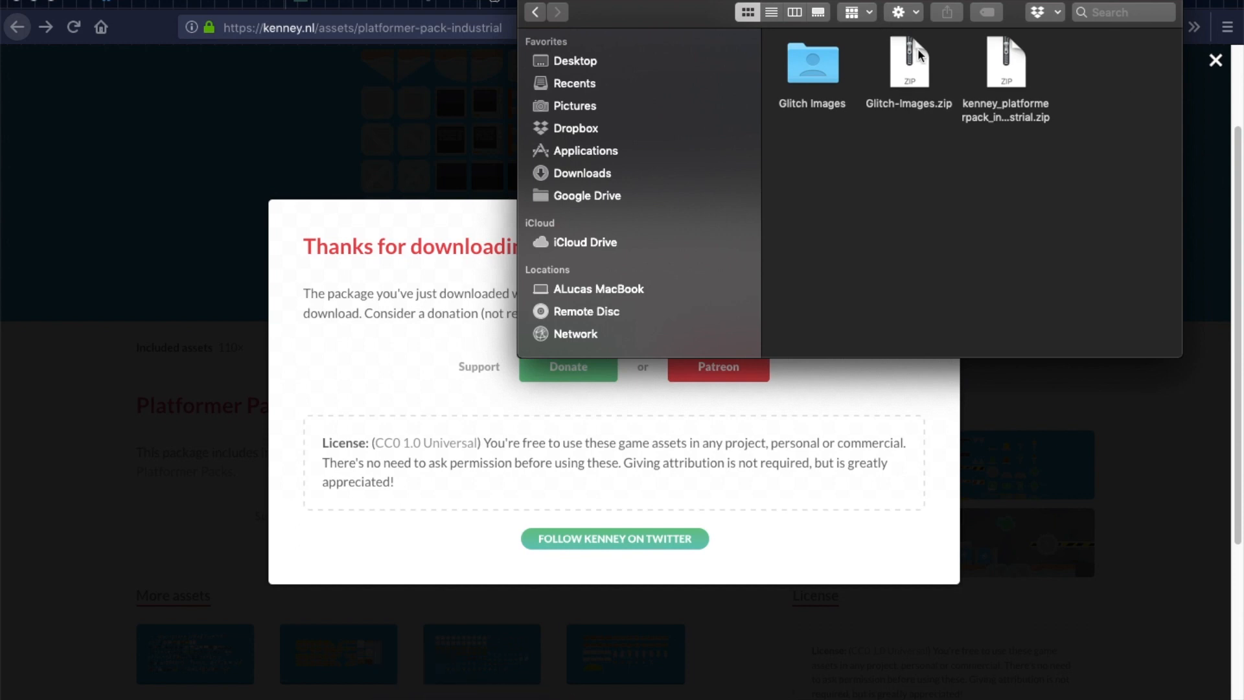
Extract Glitch-Images.zip and move the resulting Glitch Images 2 folder to the Trash.
{"action": "right_click", "coordinate": [915, 62]}
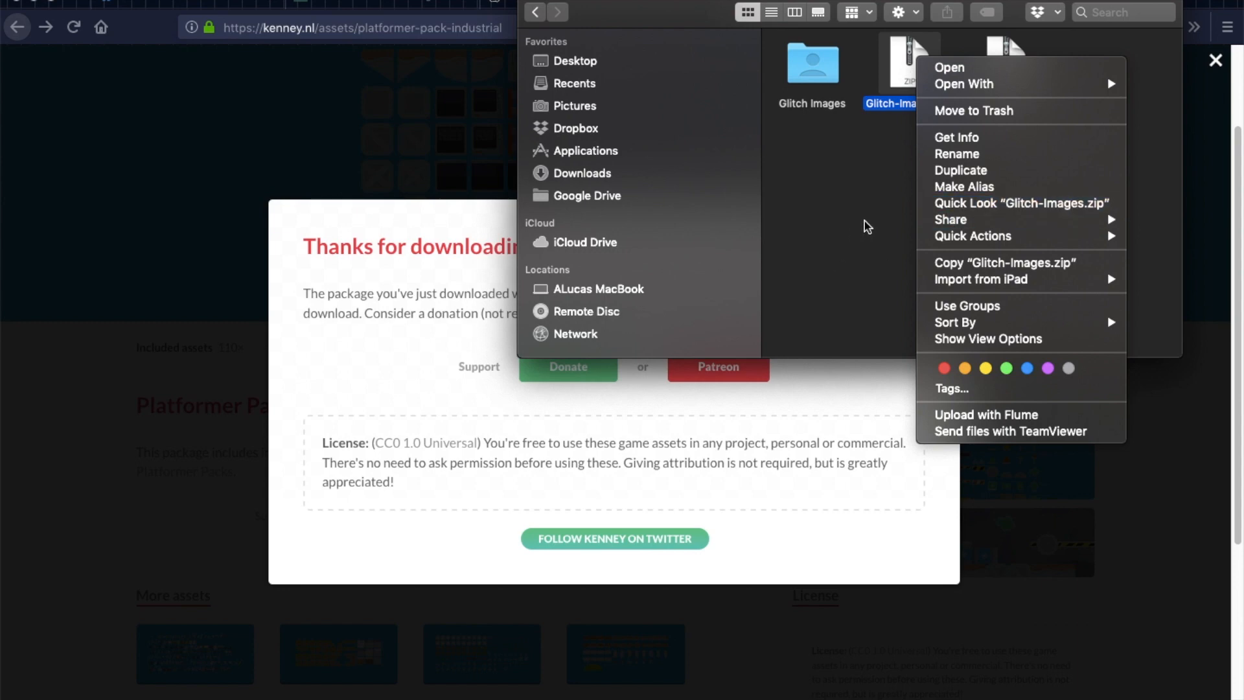
{"action": "left_click", "coordinate": [918, 80]}
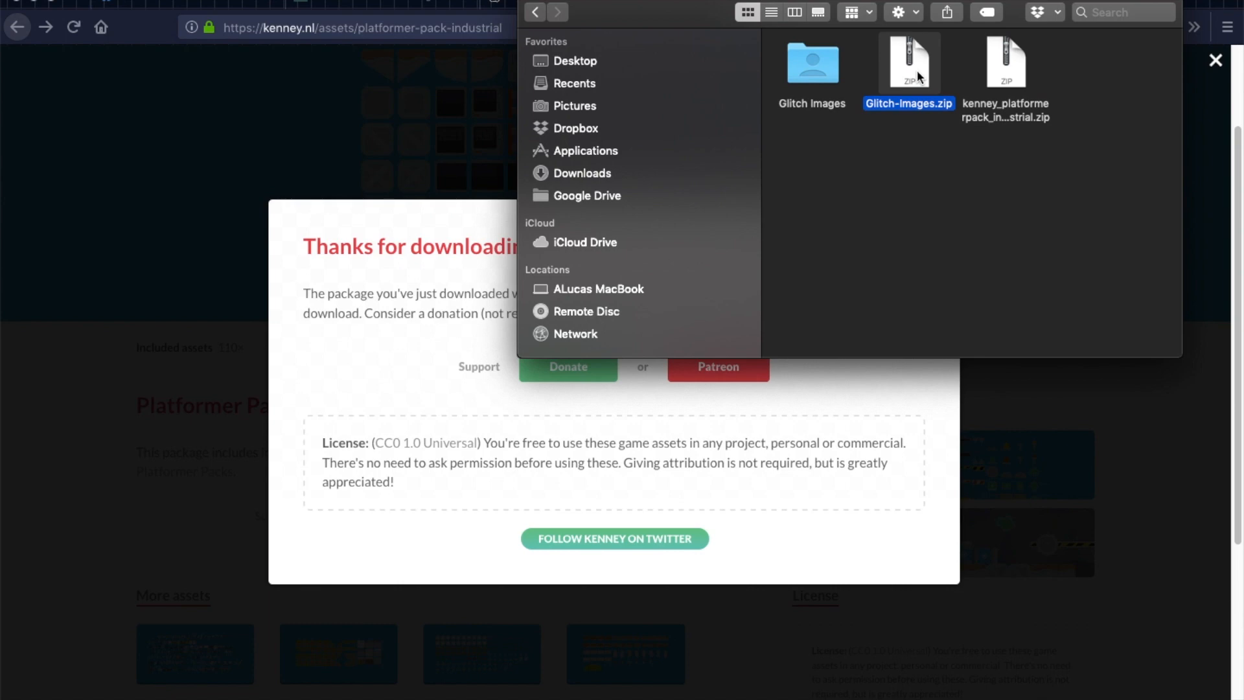
{"action": "left_click", "coordinate": [898, 70]}
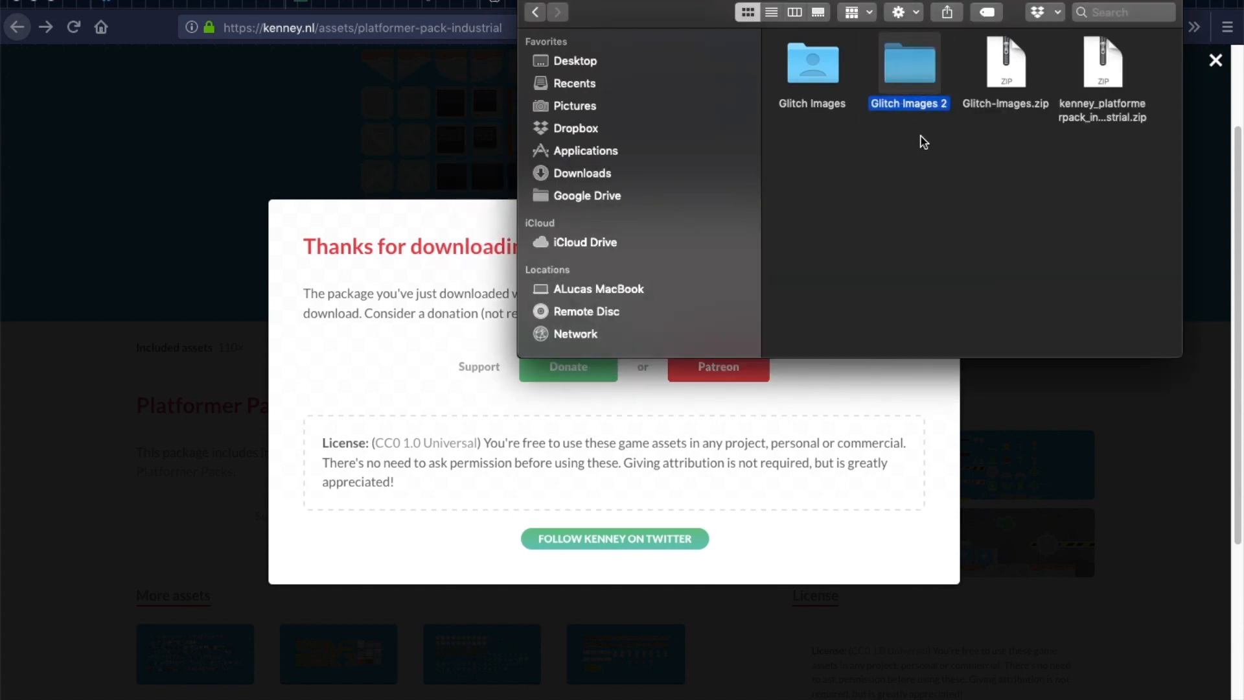
{"action": "right_click", "coordinate": [912, 79]}
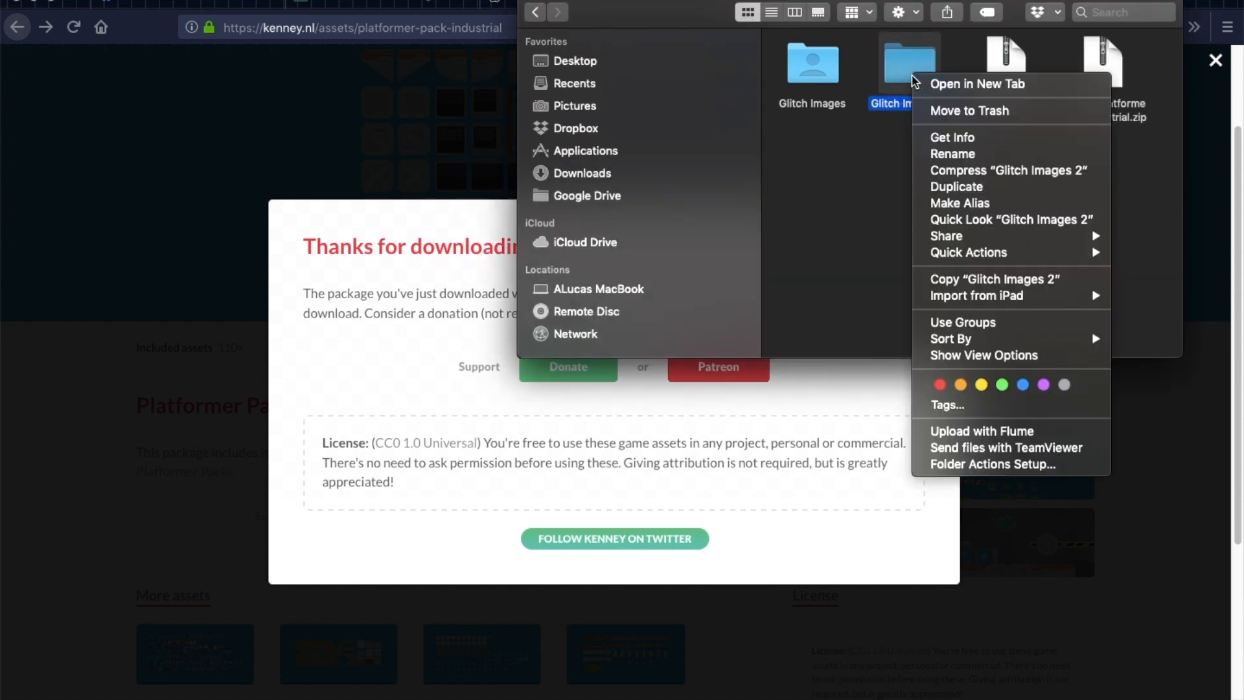
{"action": "left_click", "coordinate": [980, 118]}
Extract the downloaded kenney_platformerpack_industrial archive and open the Default size folder inside its PNG folder.
{"action": "double_click", "coordinate": [1005, 68]}
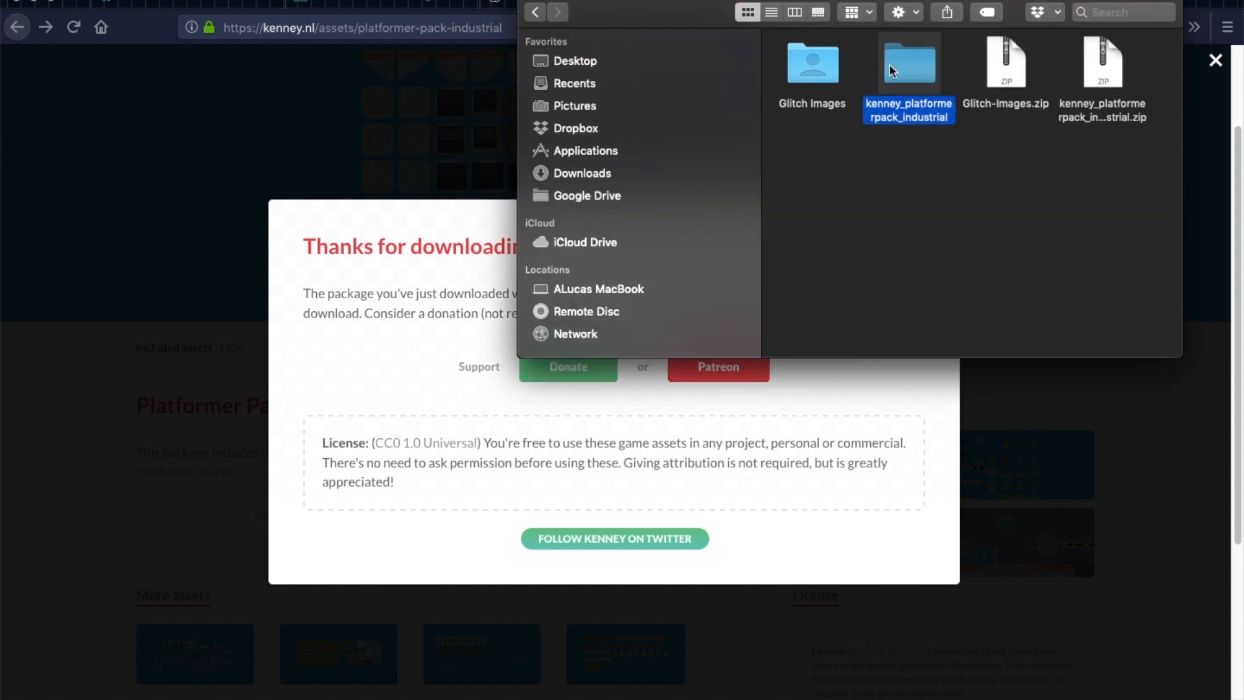
{"action": "double_click", "coordinate": [900, 59]}
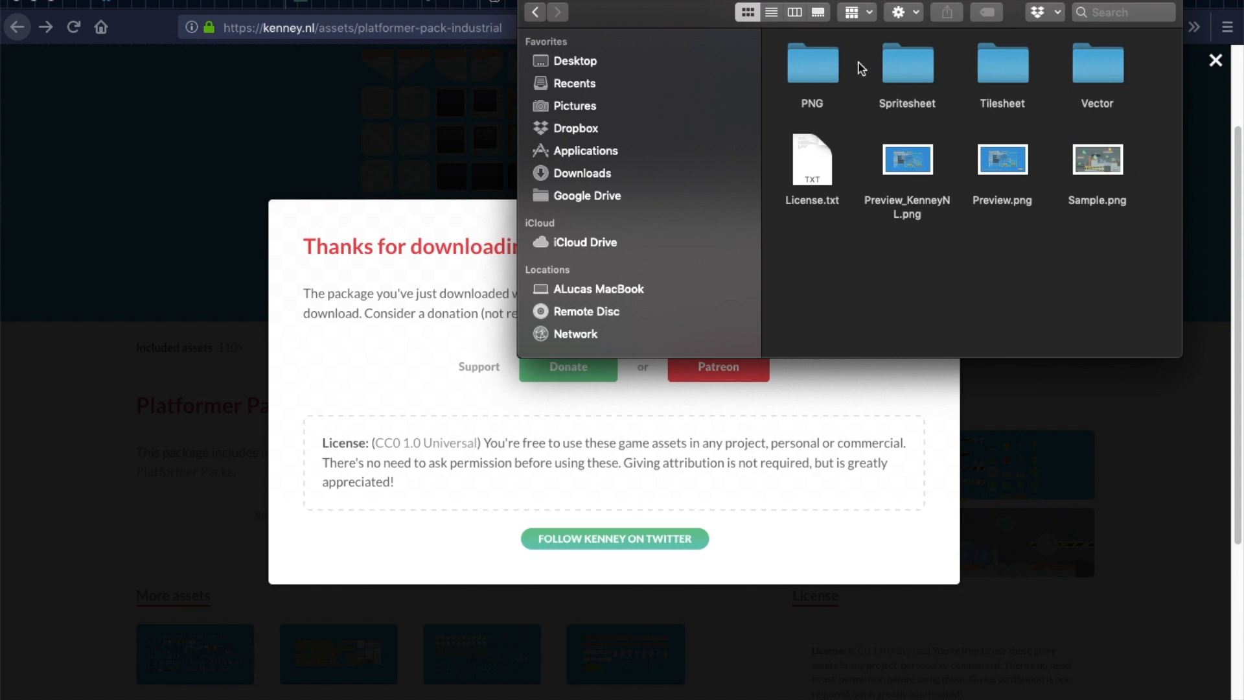
{"action": "double_click", "coordinate": [814, 61]}
{"action": "double_click", "coordinate": [813, 63]}
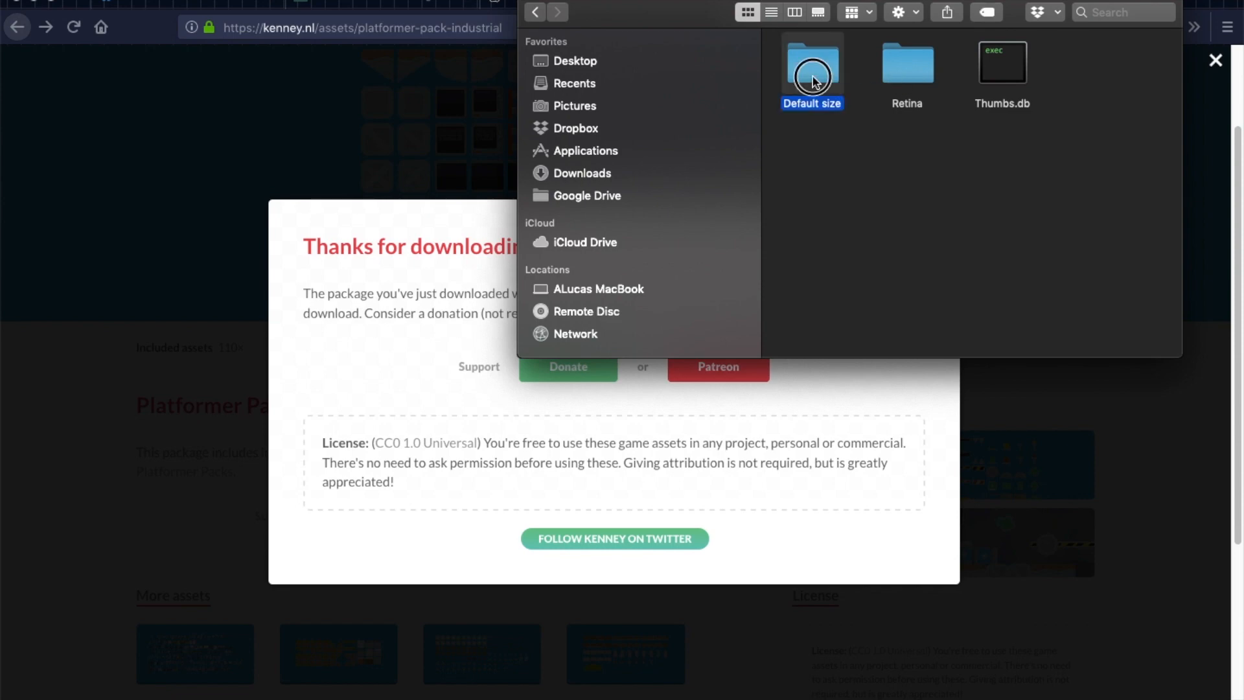
Look through the tile images in the Default size folder and return to the Kenney pack's parent folder.
{"action": "scroll", "coordinate": [1036, 188], "scroll_direction": "down", "scroll_amount": 10}
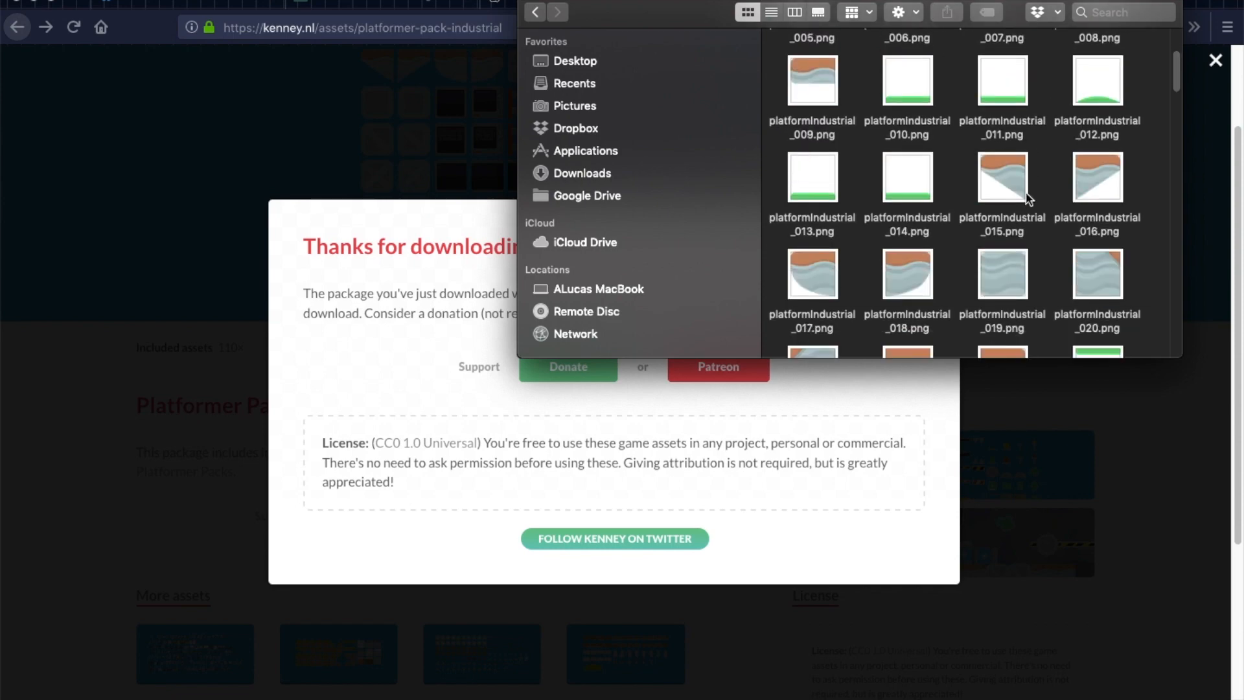
{"action": "scroll", "coordinate": [1024, 204], "scroll_direction": "down", "scroll_amount": 3}
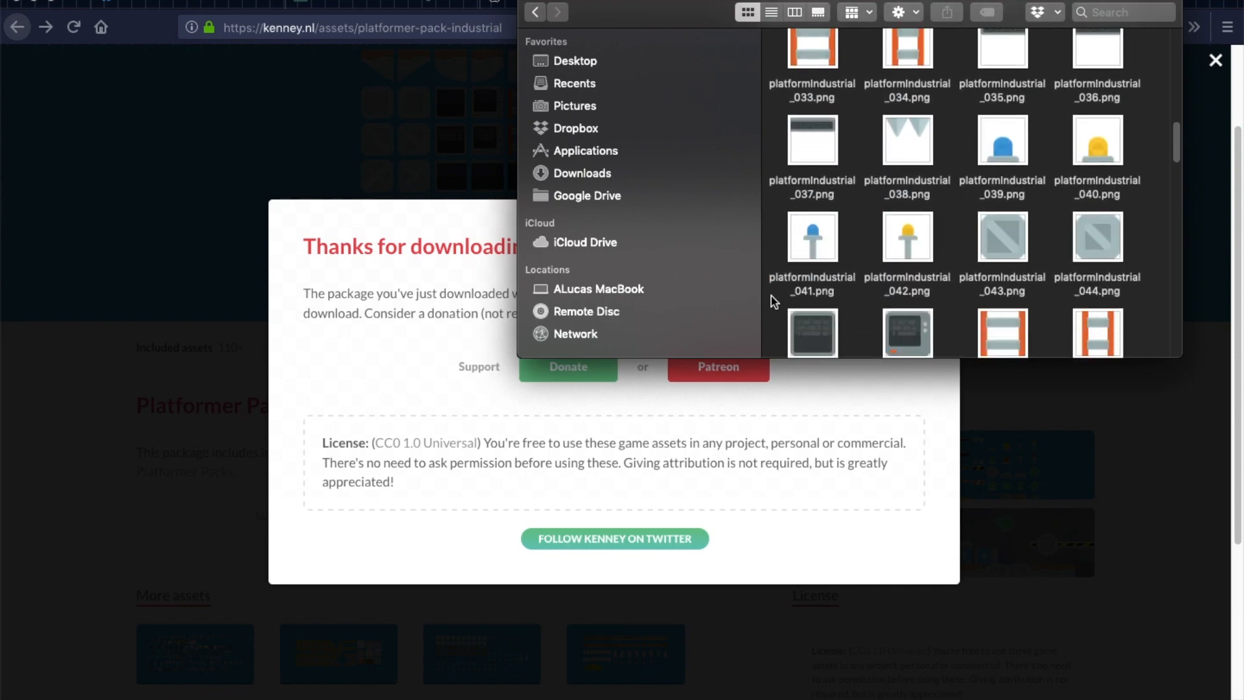
{"action": "scroll", "coordinate": [1049, 203], "scroll_direction": "down", "scroll_amount": 6}
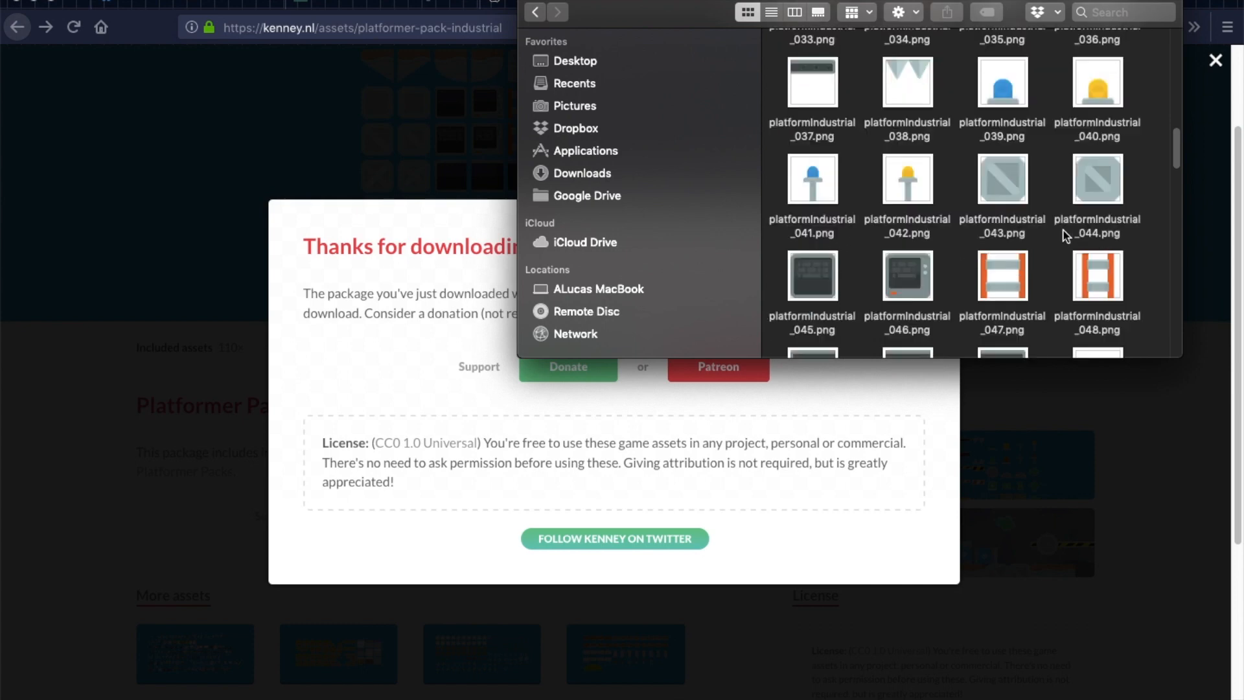
{"action": "scroll", "coordinate": [1066, 233], "scroll_direction": "down", "scroll_amount": 2}
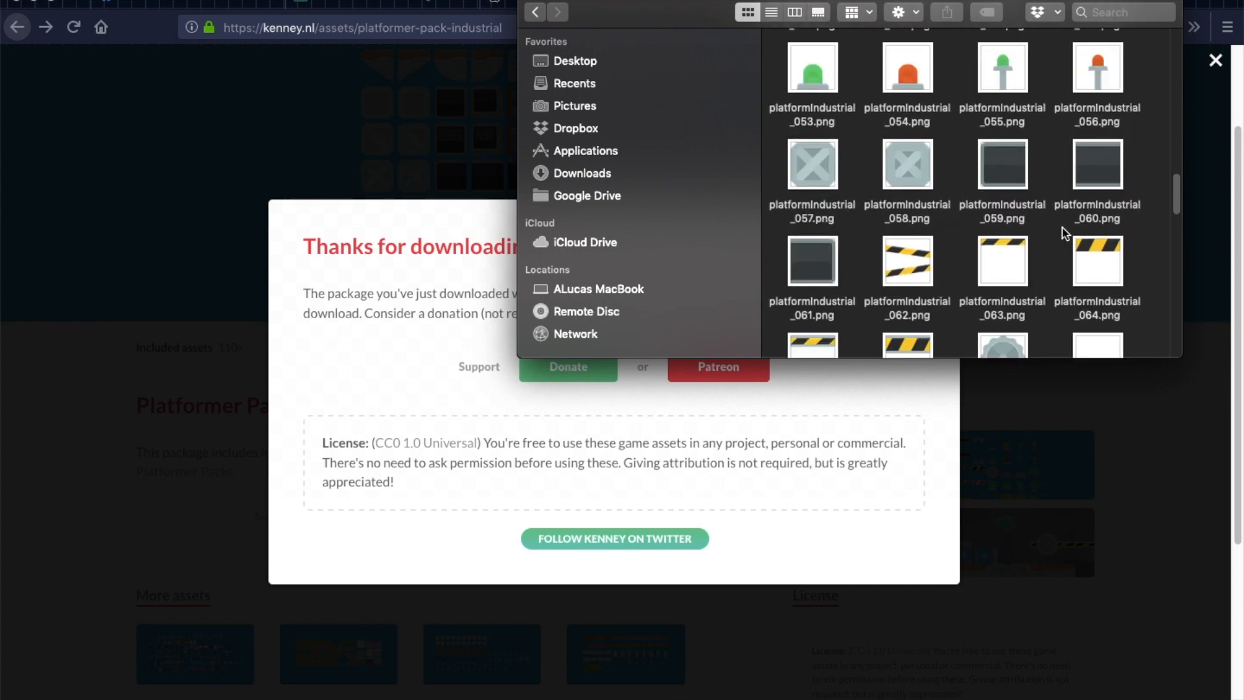
{"action": "scroll", "coordinate": [1064, 232], "scroll_direction": "down", "scroll_amount": 5}
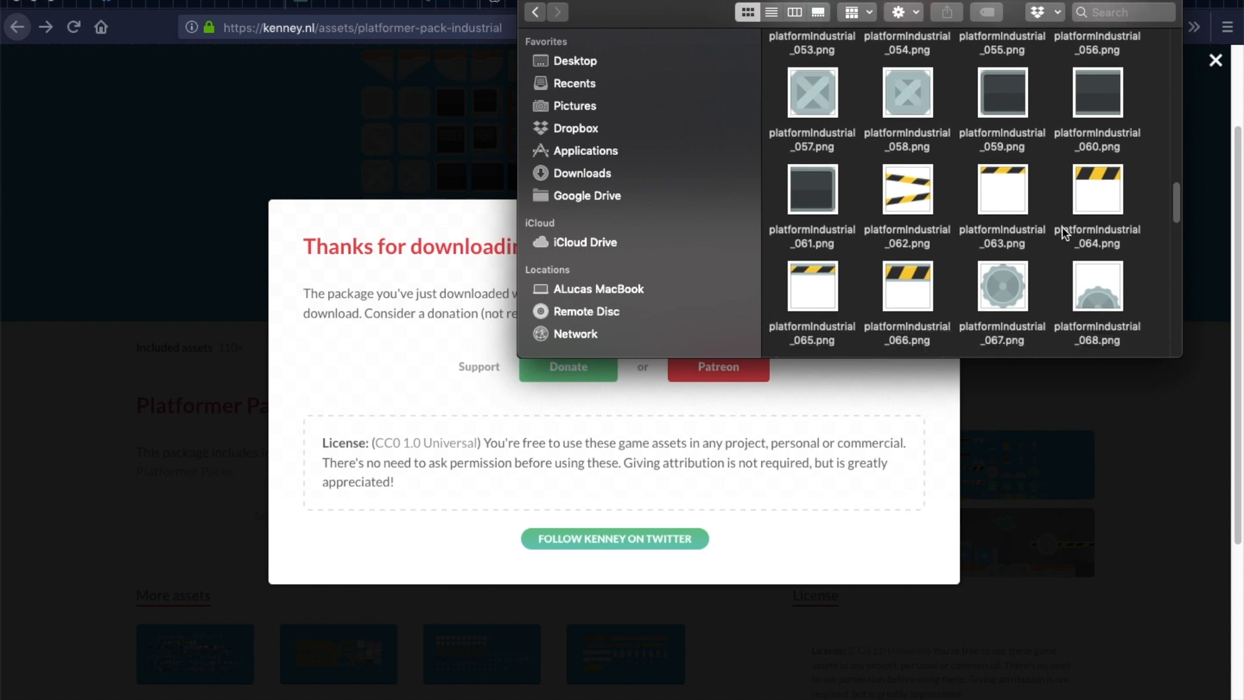
{"action": "scroll", "coordinate": [957, 220], "scroll_direction": "down", "scroll_amount": 4}
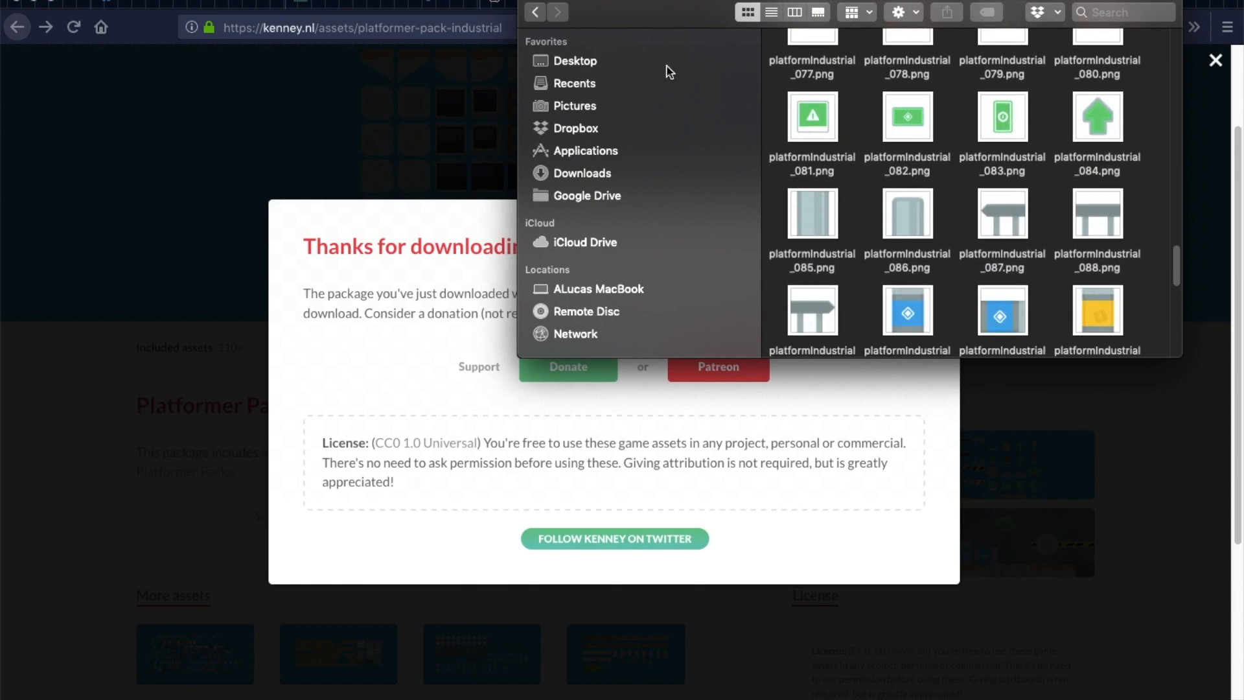
{"action": "left_click", "coordinate": [534, 24]}
{"action": "left_click", "coordinate": [534, 12]}
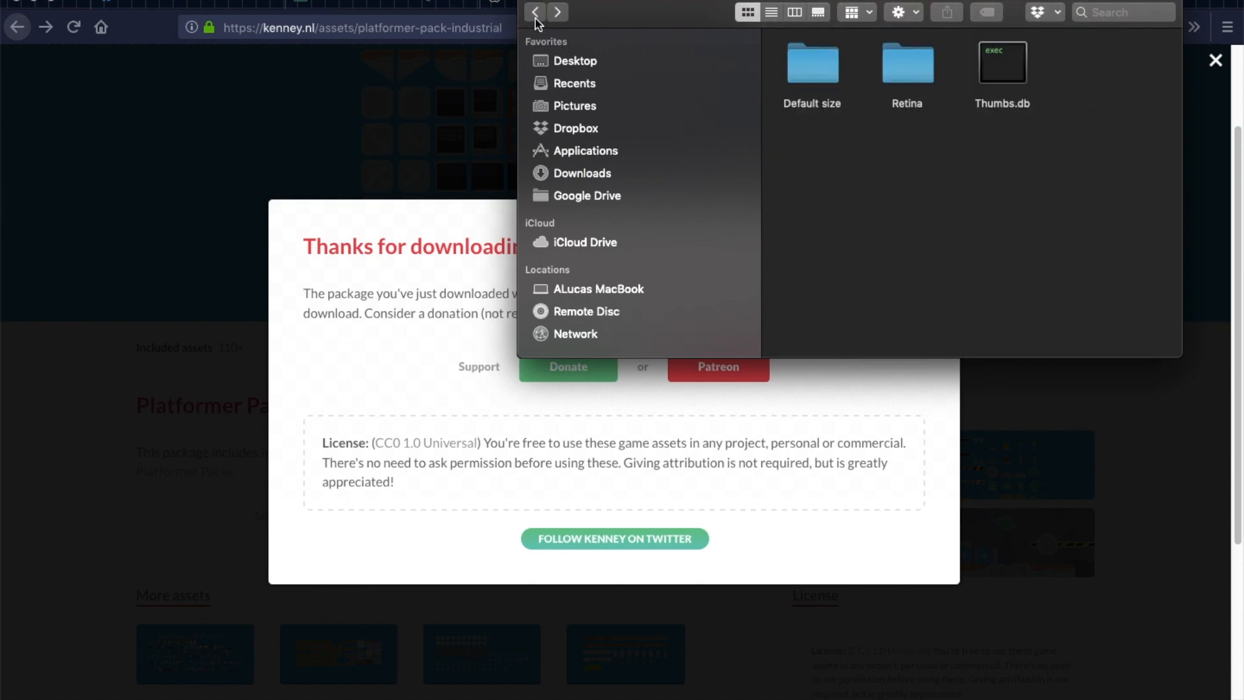
{"action": "left_click", "coordinate": [535, 12]}
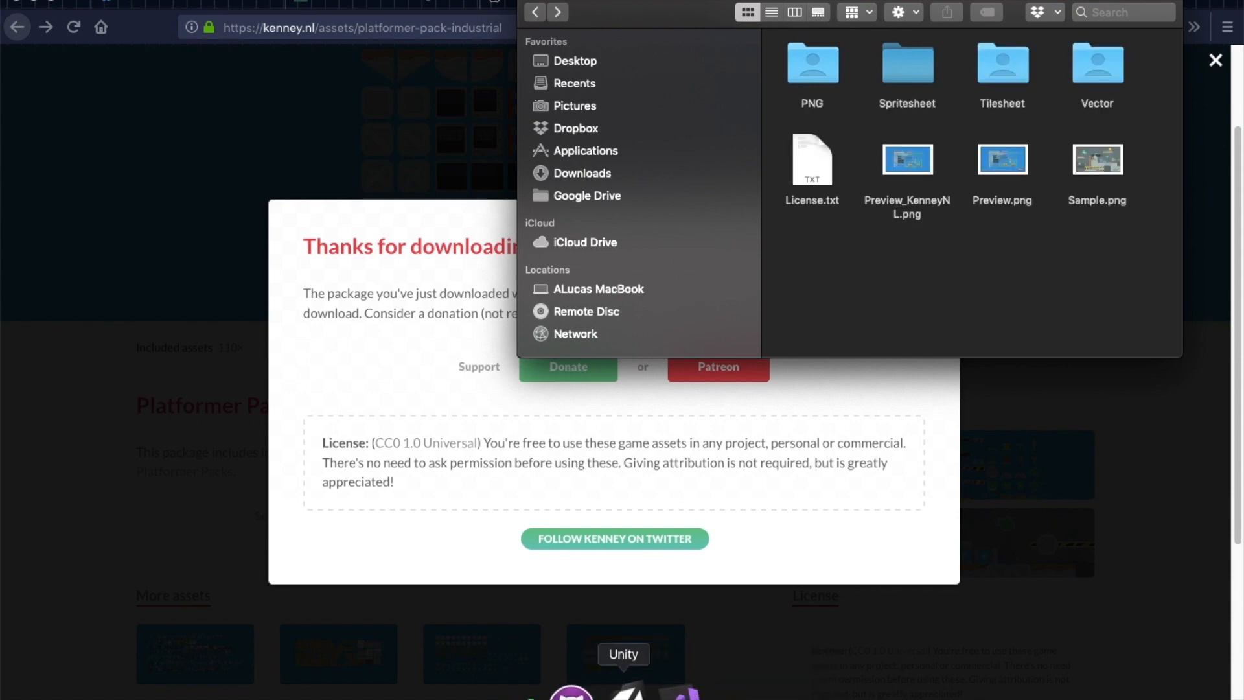
Switch to Unity and collapse the expanded subfolders of the project's Assets folder.
{"action": "left_click", "coordinate": [632, 690]}
{"action": "scroll", "coordinate": [940, 667], "scroll_direction": "down", "scroll_amount": 5}
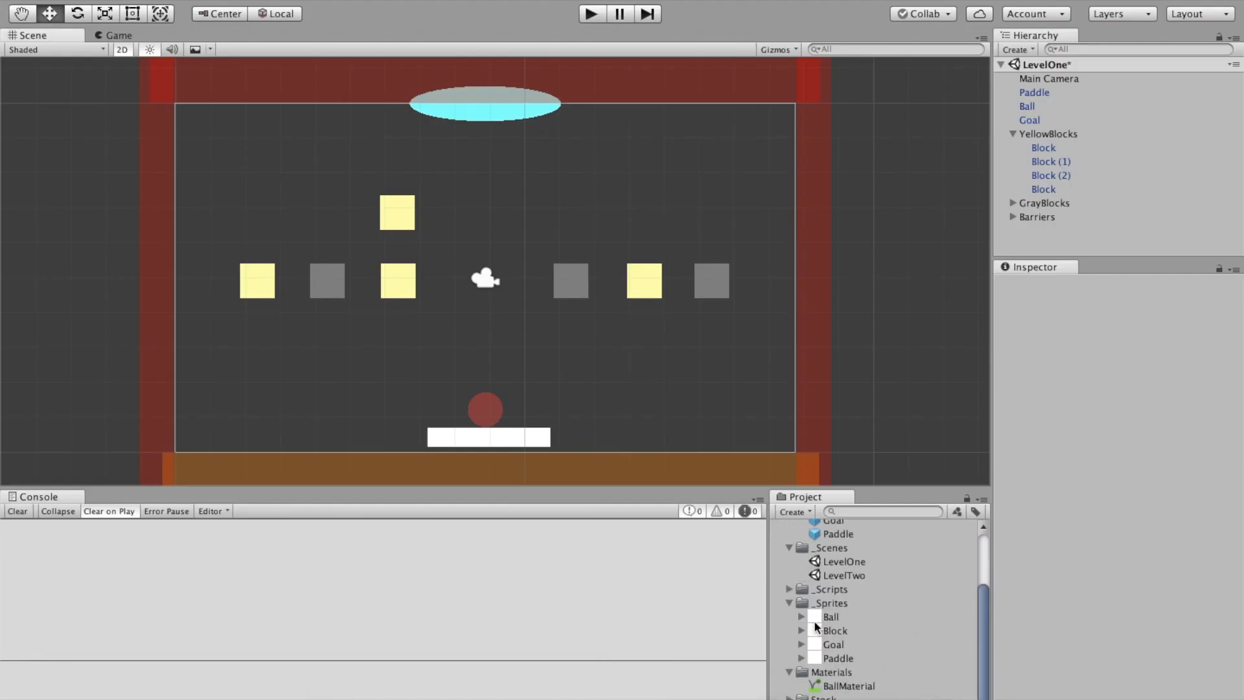
{"action": "left_click", "coordinate": [789, 673]}
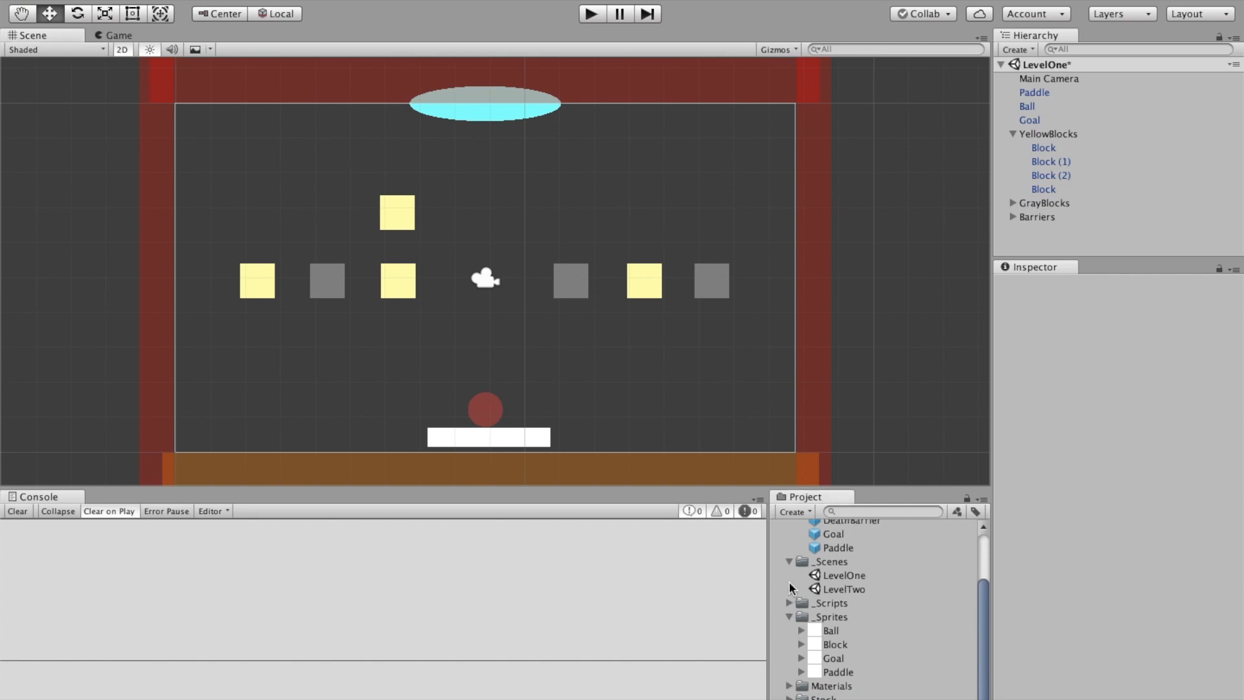
{"action": "left_click", "coordinate": [787, 616]}
{"action": "left_click", "coordinate": [789, 616]}
{"action": "left_click", "coordinate": [788, 550]}
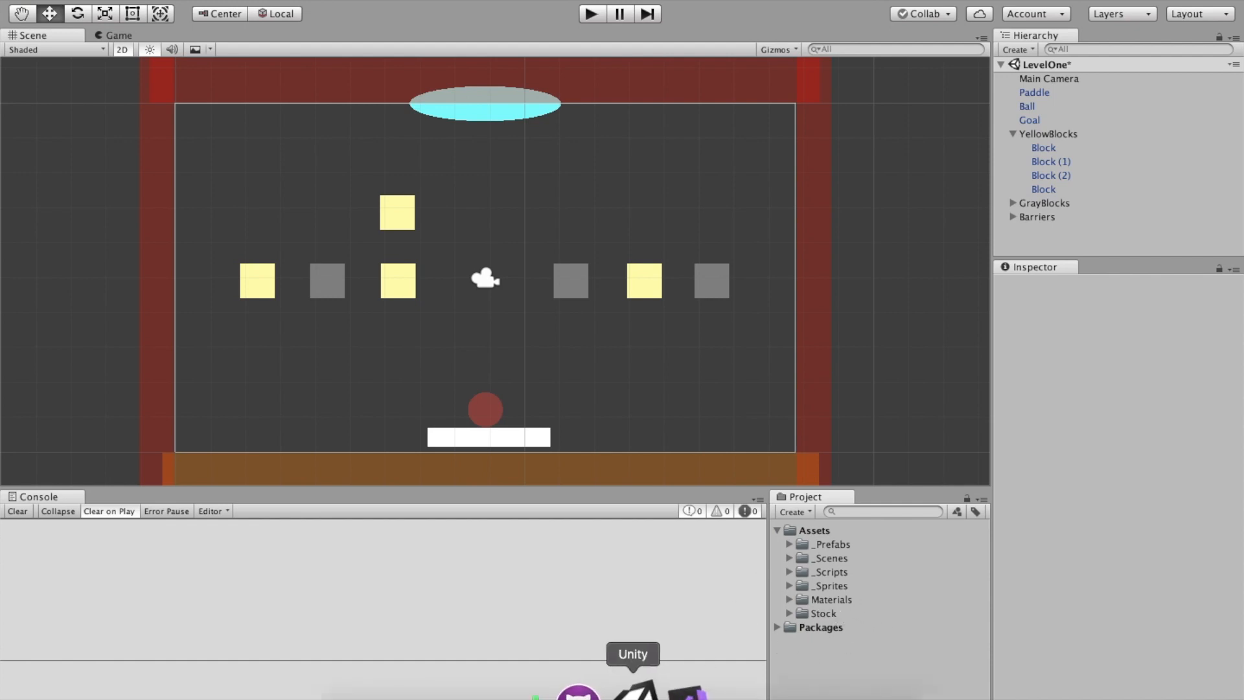
Import the kenney_platformerpack_industrial folder from Finder into the Unity project's Stock folder.
{"action": "left_click", "coordinate": [396, 691]}
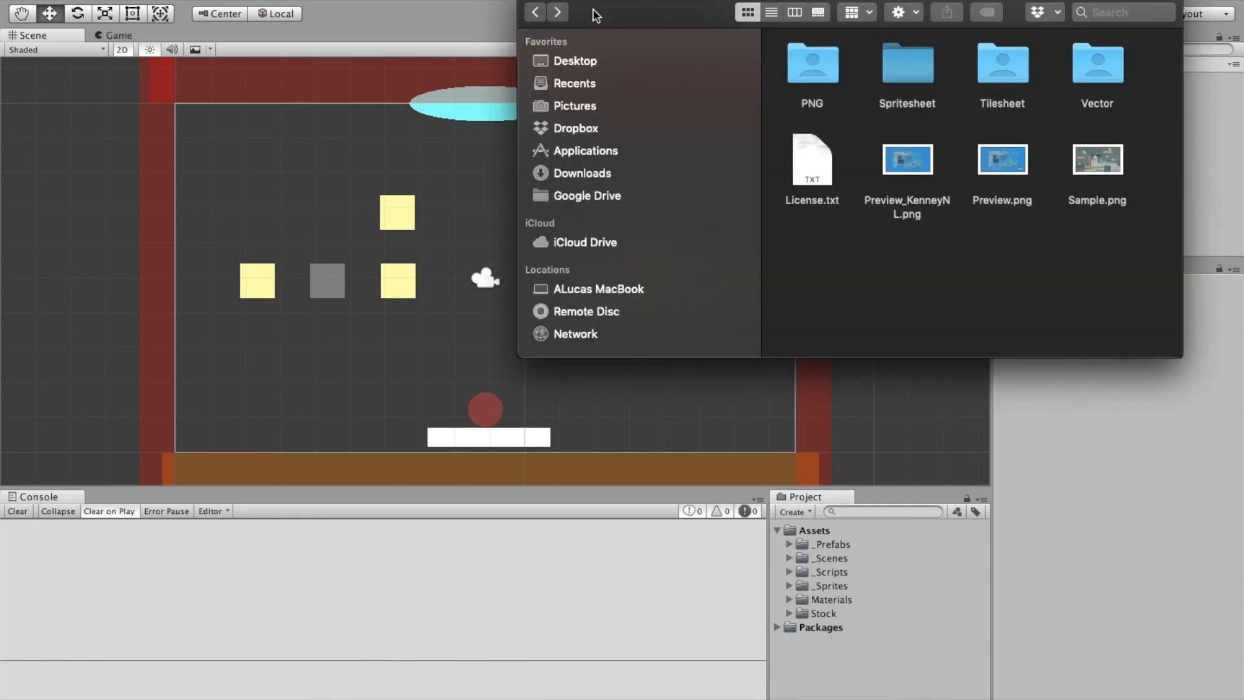
{"action": "left_click", "coordinate": [535, 12]}
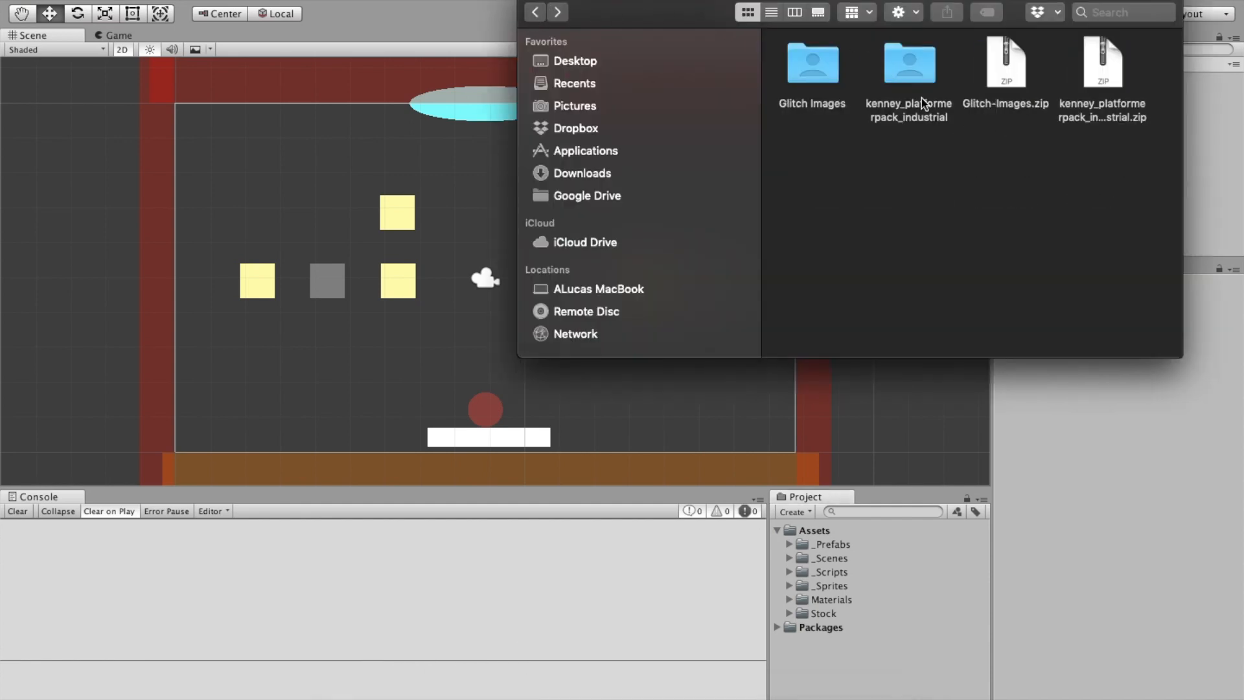
{"action": "left_click_drag", "start_coordinate": [921, 73], "coordinate": [822, 614]}
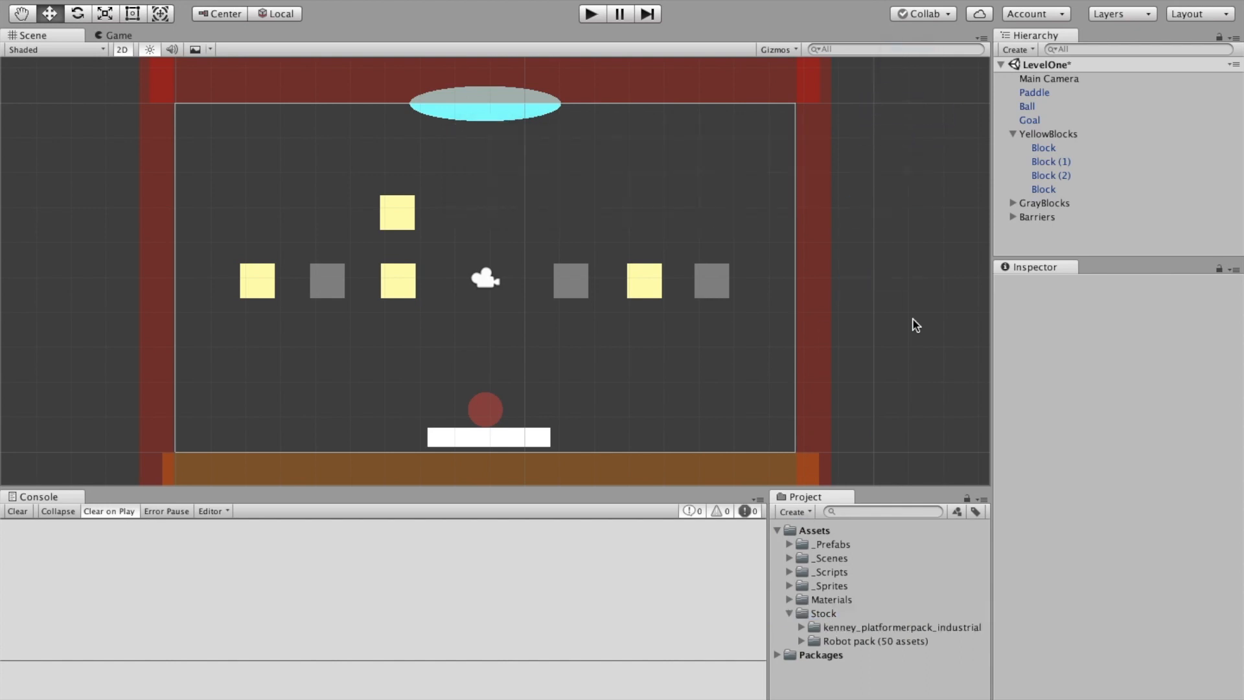
Expand the imported pack's PNG and Default size folders and look through the platformIndustrial sprites.
{"action": "left_click", "coordinate": [800, 627]}
{"action": "scroll", "coordinate": [873, 652], "scroll_direction": "down", "scroll_amount": 5}
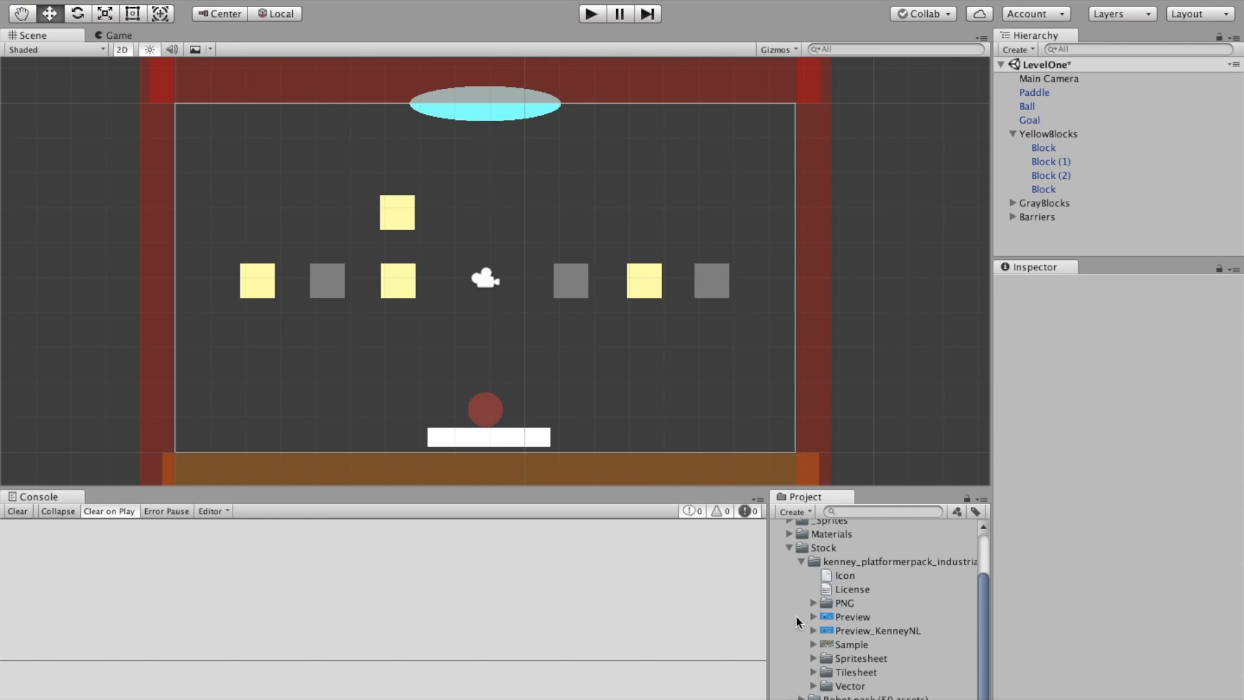
{"action": "left_click", "coordinate": [812, 603]}
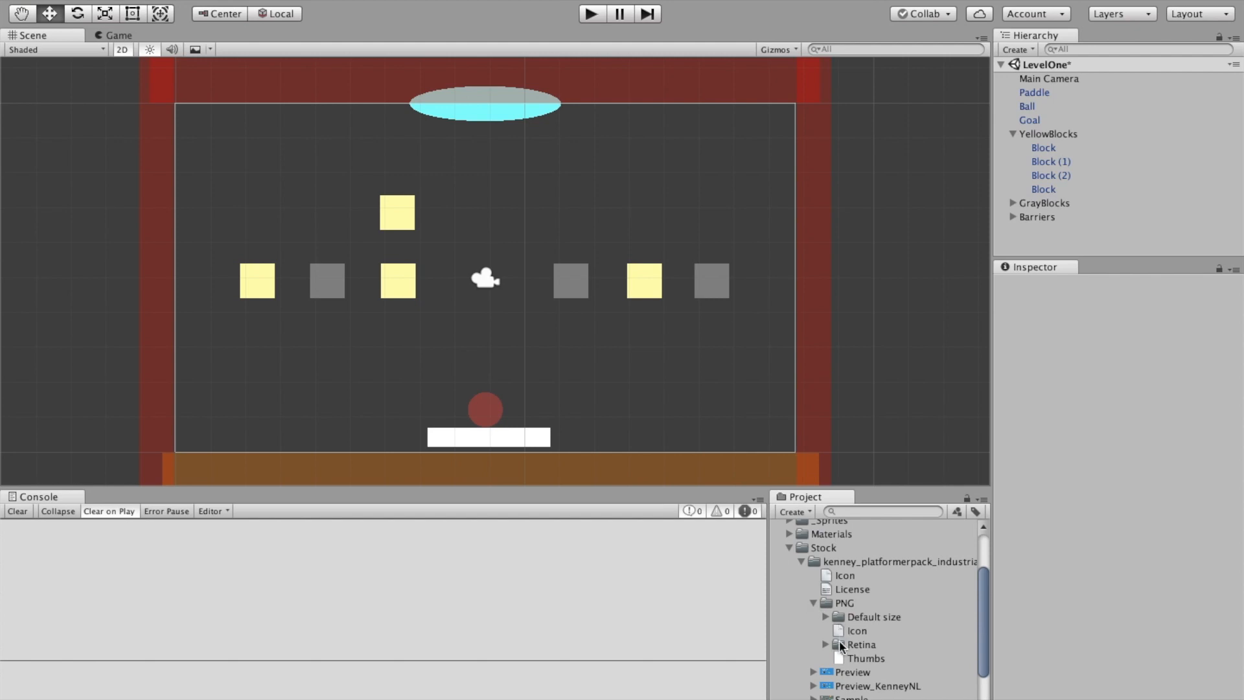
{"action": "left_click", "coordinate": [825, 616]}
{"action": "scroll", "coordinate": [899, 615], "scroll_direction": "down", "scroll_amount": 10}
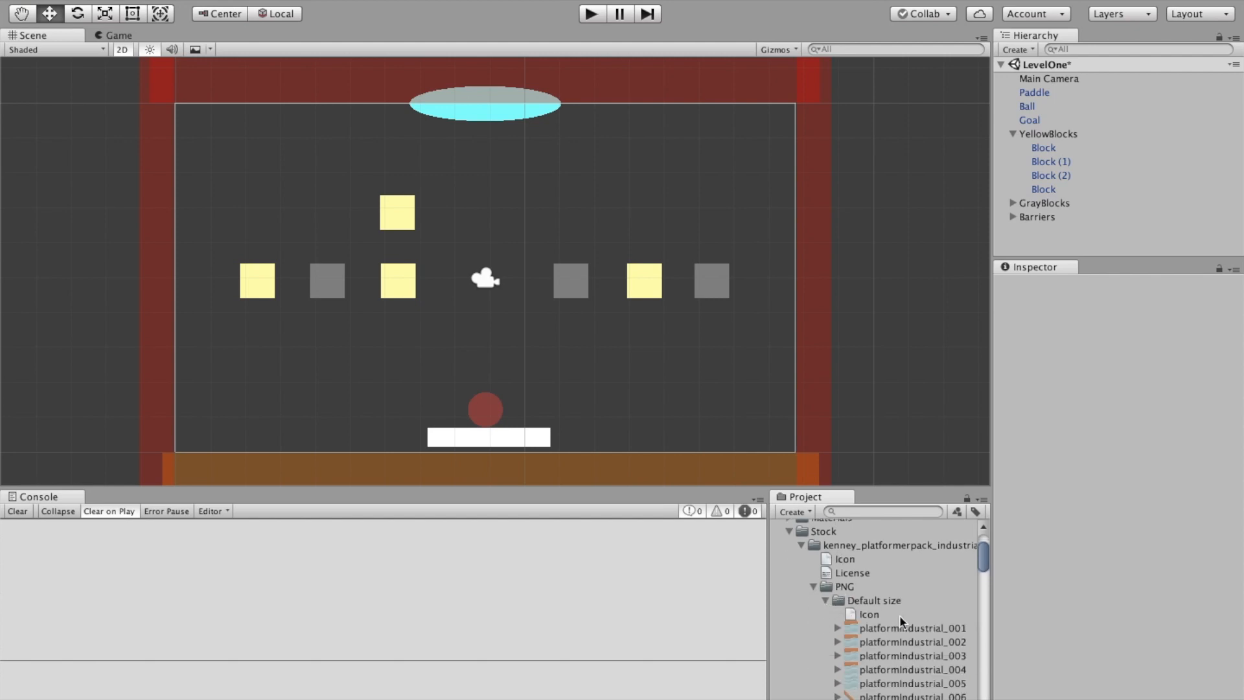
{"action": "scroll", "coordinate": [890, 616], "scroll_direction": "down", "scroll_amount": 12}
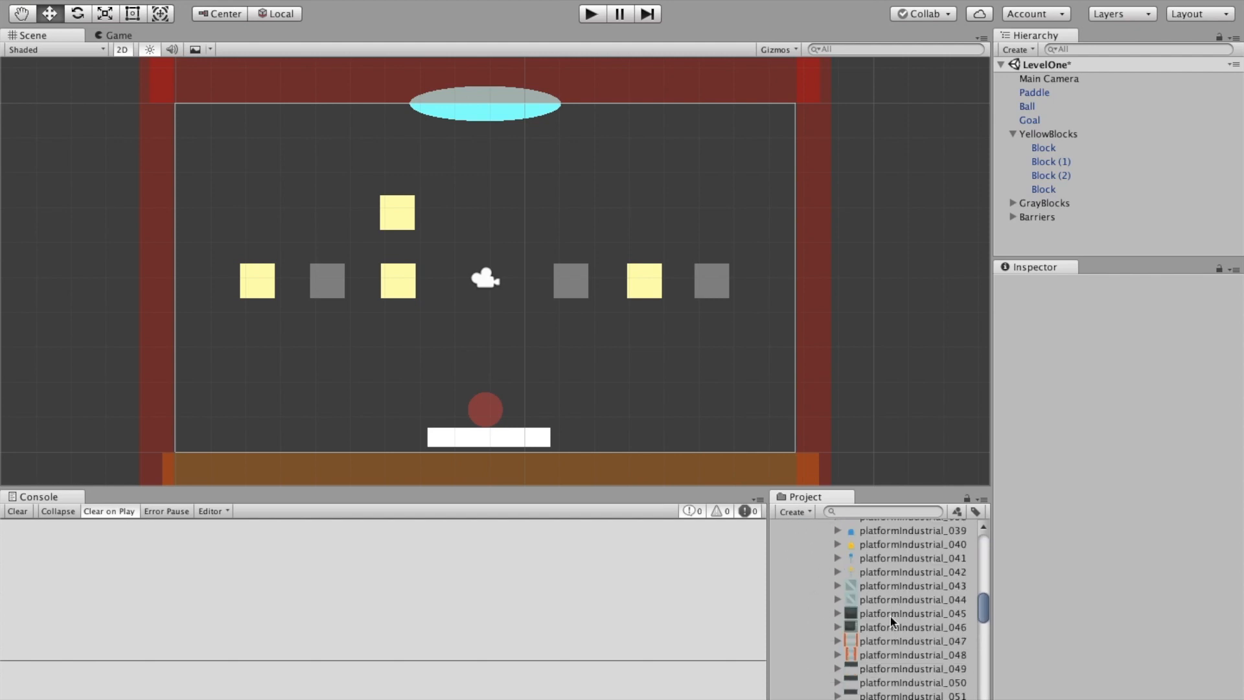
{"action": "scroll", "coordinate": [889, 616], "scroll_direction": "down", "scroll_amount": 12}
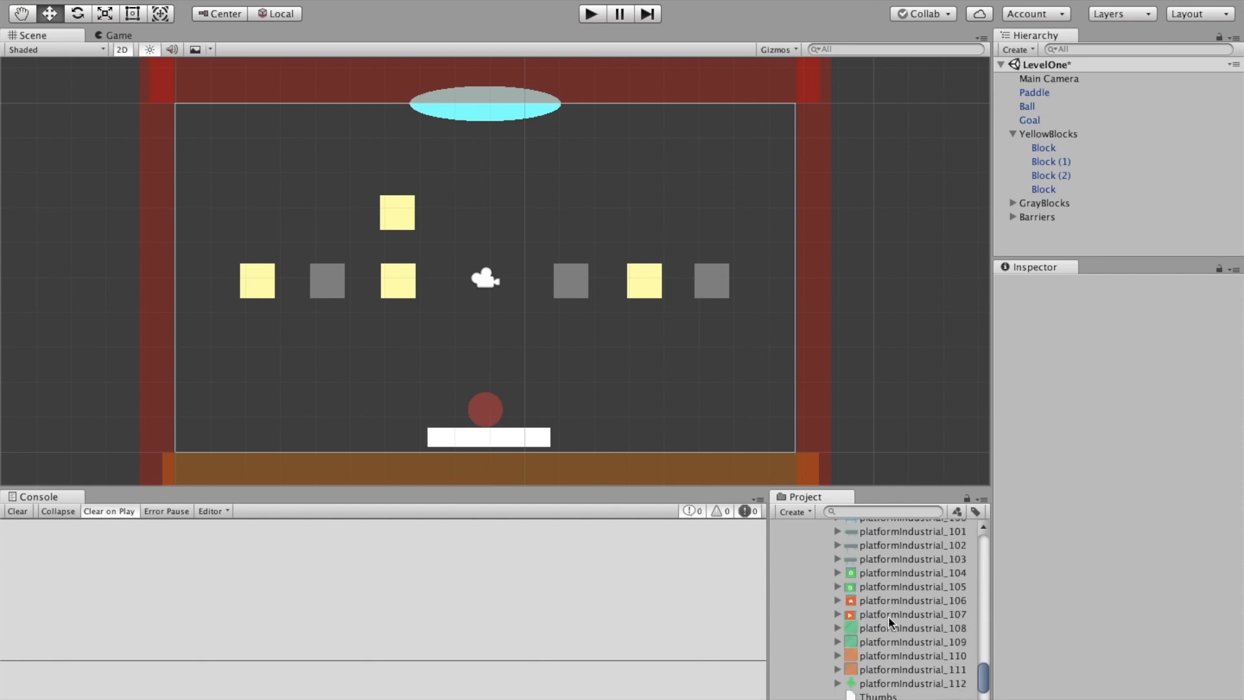
{"action": "scroll", "coordinate": [887, 620], "scroll_direction": "up", "scroll_amount": 12}
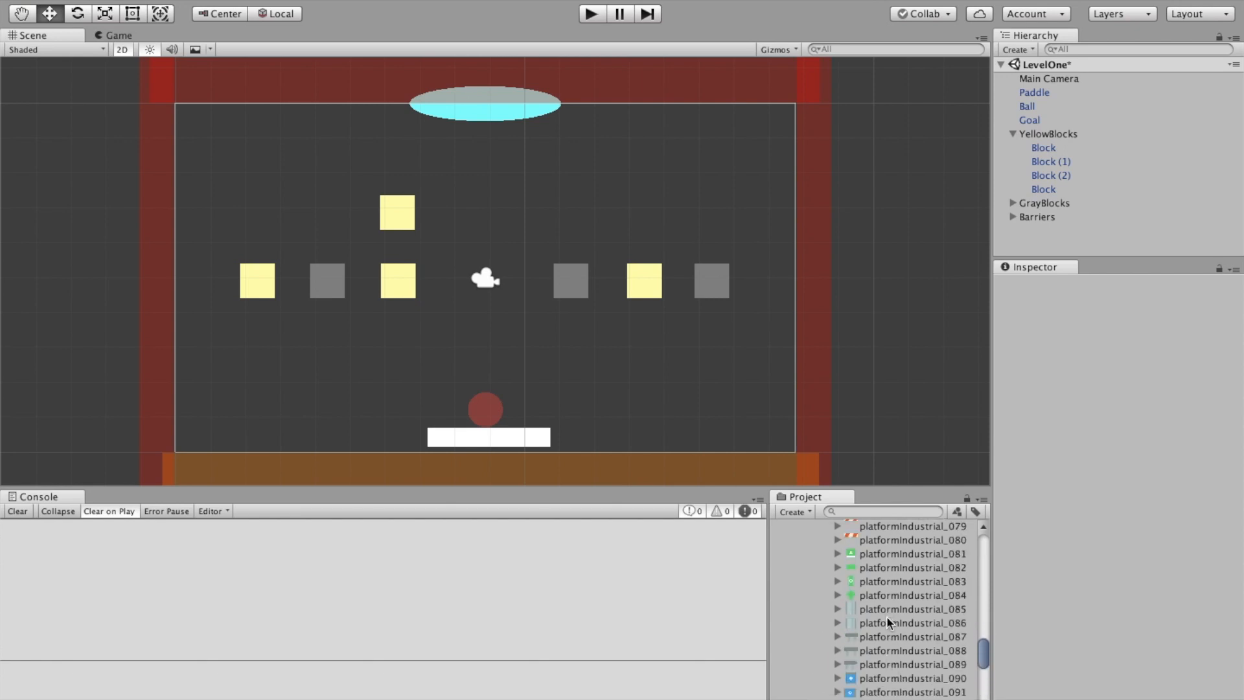
{"action": "scroll", "coordinate": [887, 621], "scroll_direction": "up", "scroll_amount": 1}
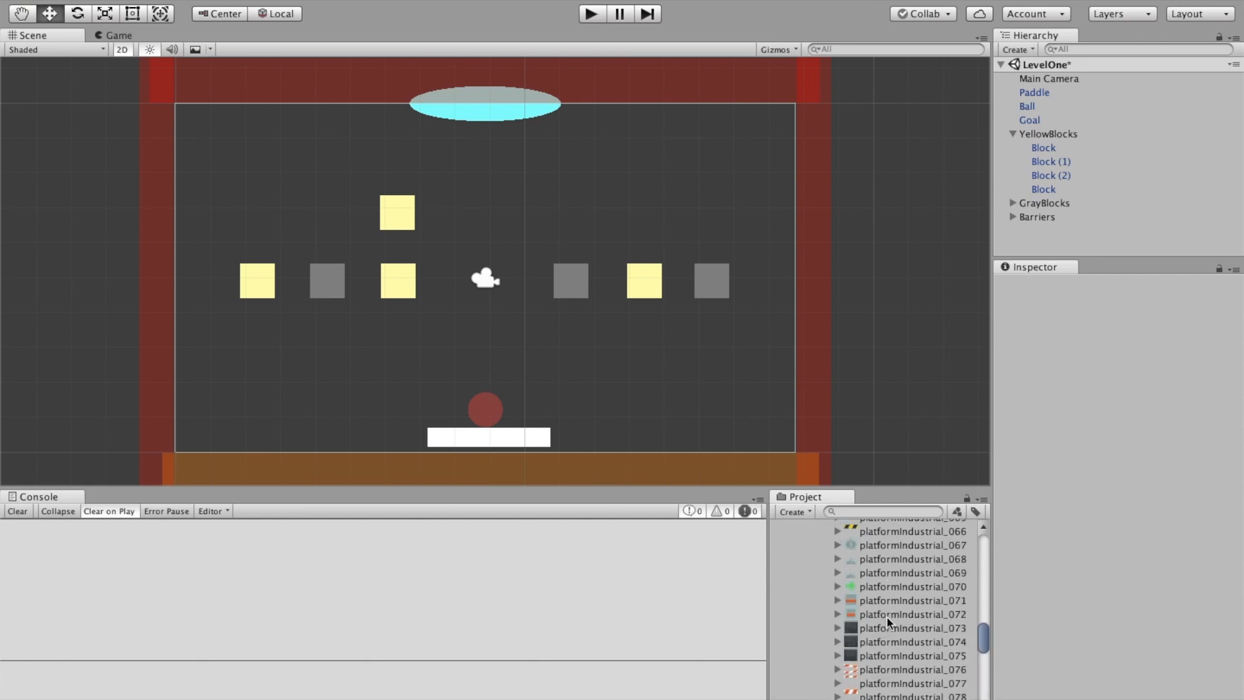
Move the round platformIndustrial_067 sprite into the _Sprites folder and collapse the Stock folder.
{"action": "left_click", "coordinate": [870, 542]}
{"action": "scroll", "coordinate": [904, 605], "scroll_direction": "up", "scroll_amount": 4}
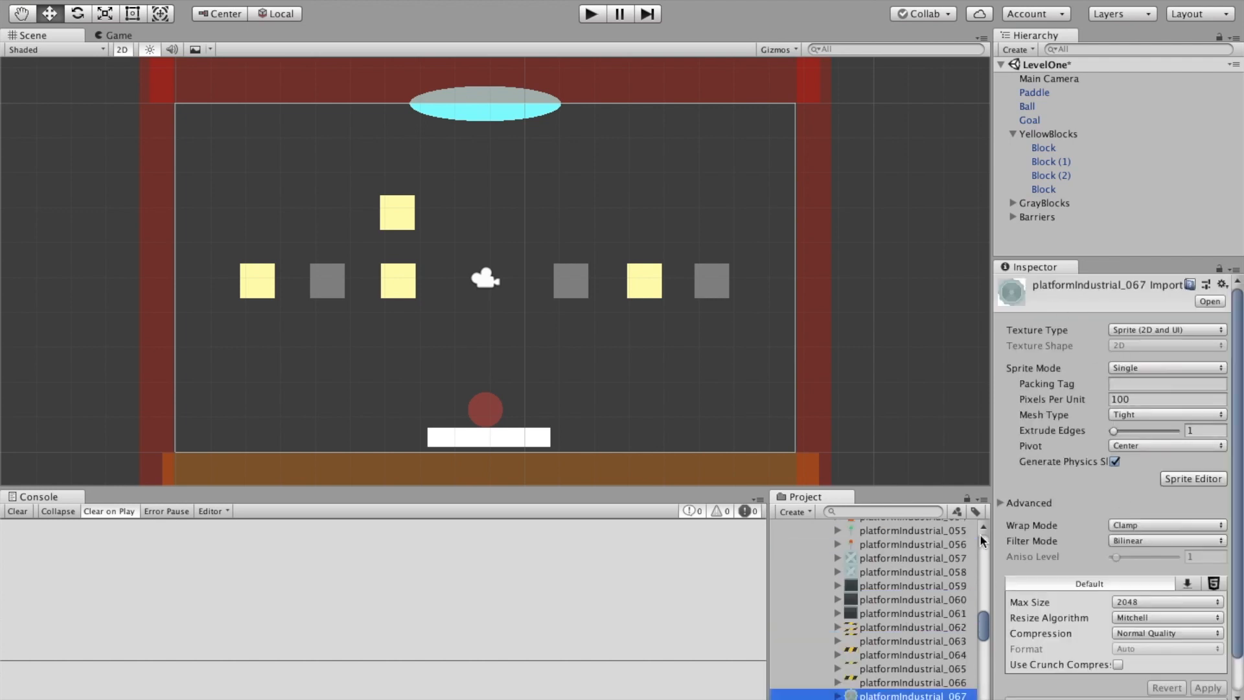
{"action": "scroll", "coordinate": [852, 561], "scroll_direction": "up", "scroll_amount": 4}
{"action": "scroll", "coordinate": [853, 561], "scroll_direction": "down", "scroll_amount": 12}
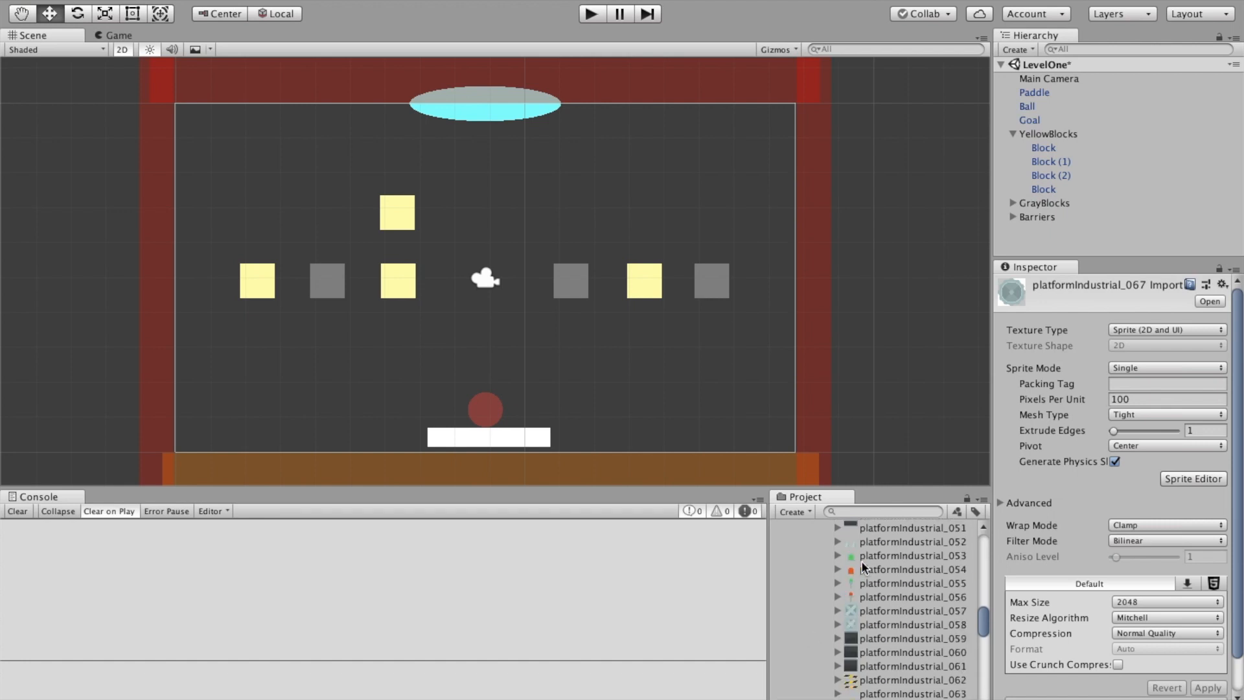
{"action": "scroll", "coordinate": [863, 565], "scroll_direction": "up", "scroll_amount": 4}
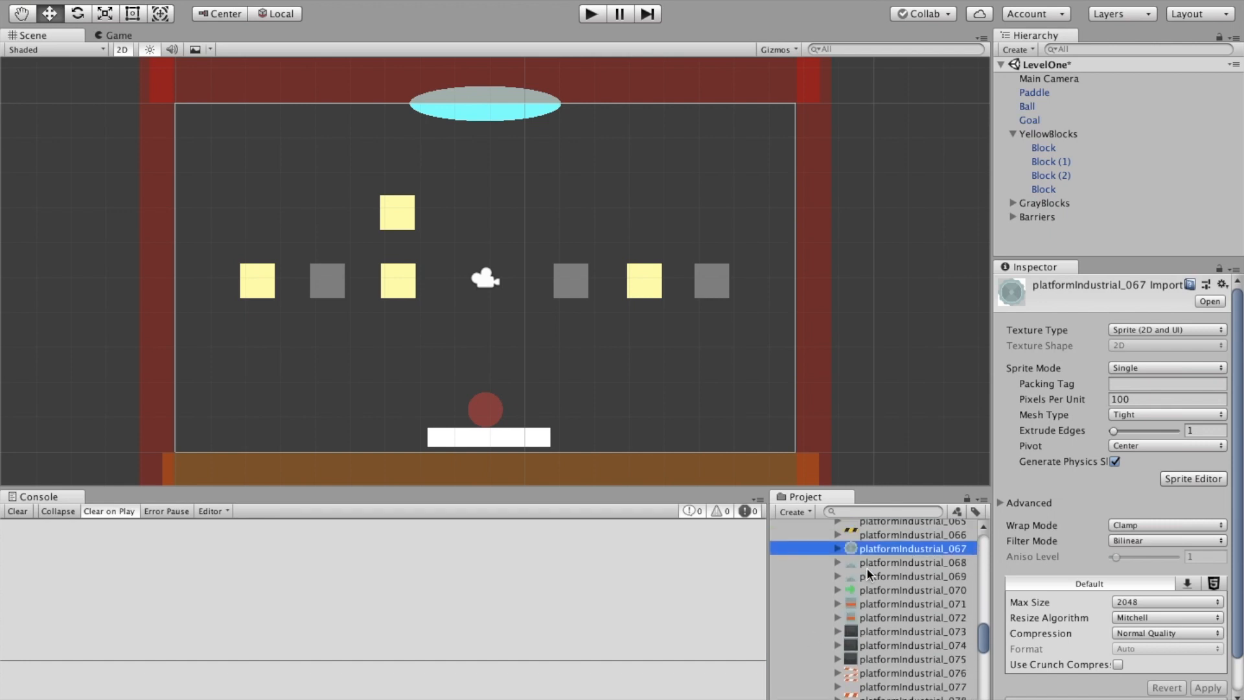
{"action": "scroll", "coordinate": [868, 569], "scroll_direction": "up", "scroll_amount": 2}
{"action": "left_click_drag", "start_coordinate": [867, 624], "coordinate": [802, 589]}
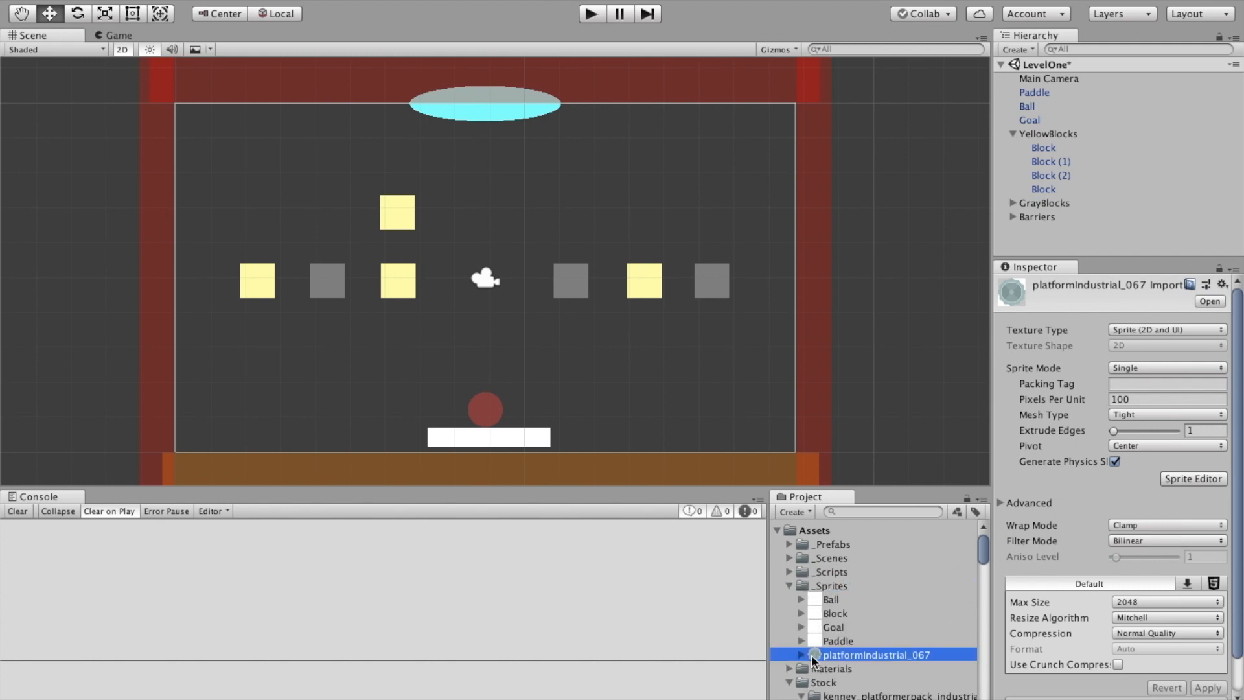
{"action": "left_click", "coordinate": [789, 682]}
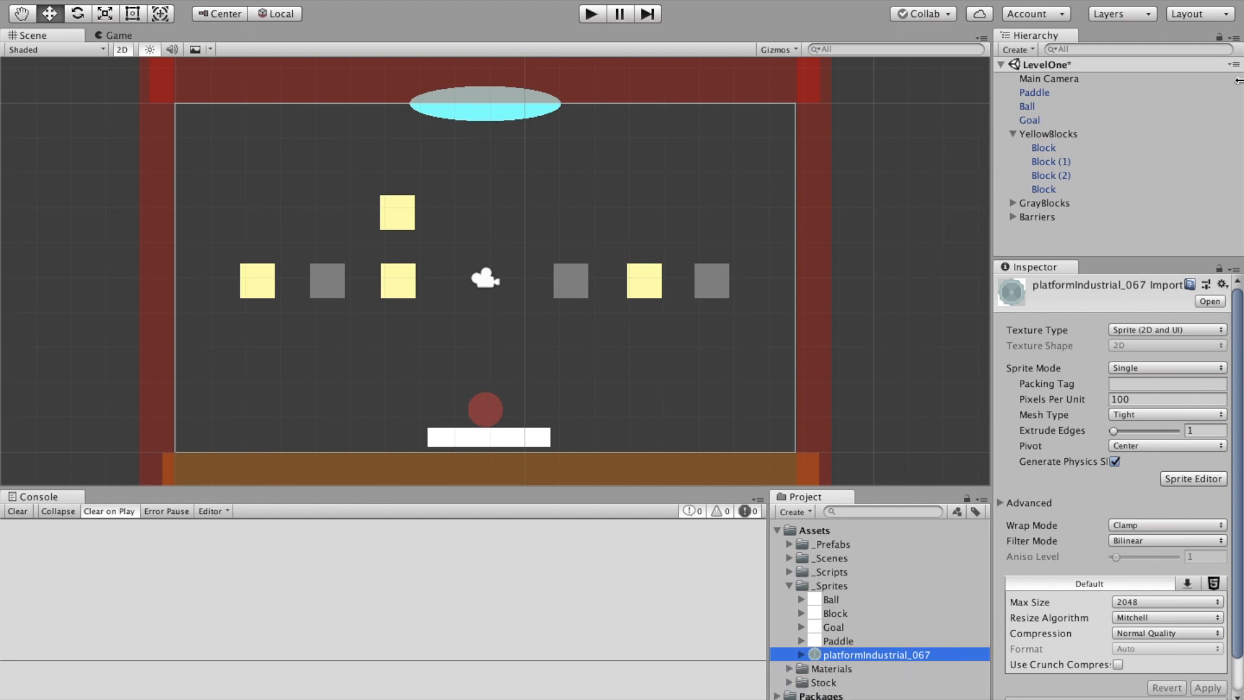
Assign platformIndustrial_067 as the sprite in the Ball prefab's Sprite Renderer.
{"action": "left_click", "coordinate": [1030, 107]}
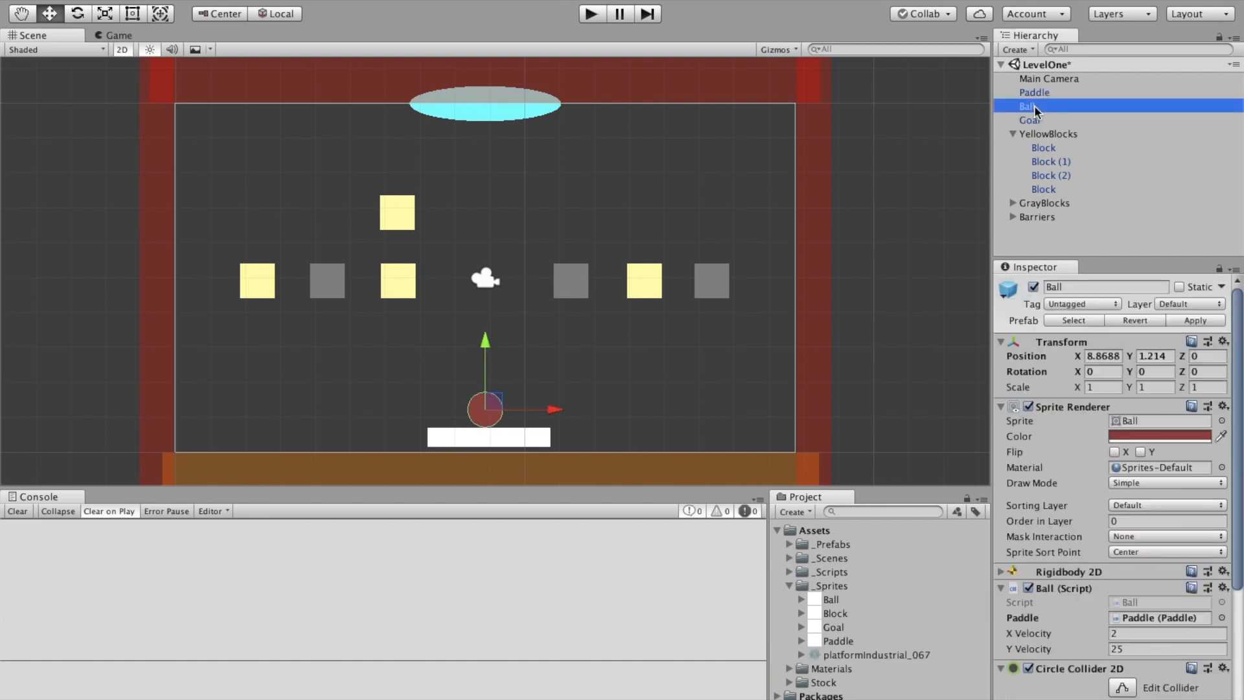
{"action": "left_click", "coordinate": [788, 544]}
{"action": "left_click", "coordinate": [815, 558]}
{"action": "scroll", "coordinate": [813, 557], "scroll_direction": "down", "scroll_amount": 5}
{"action": "scroll", "coordinate": [815, 557], "scroll_direction": "up", "scroll_amount": 5}
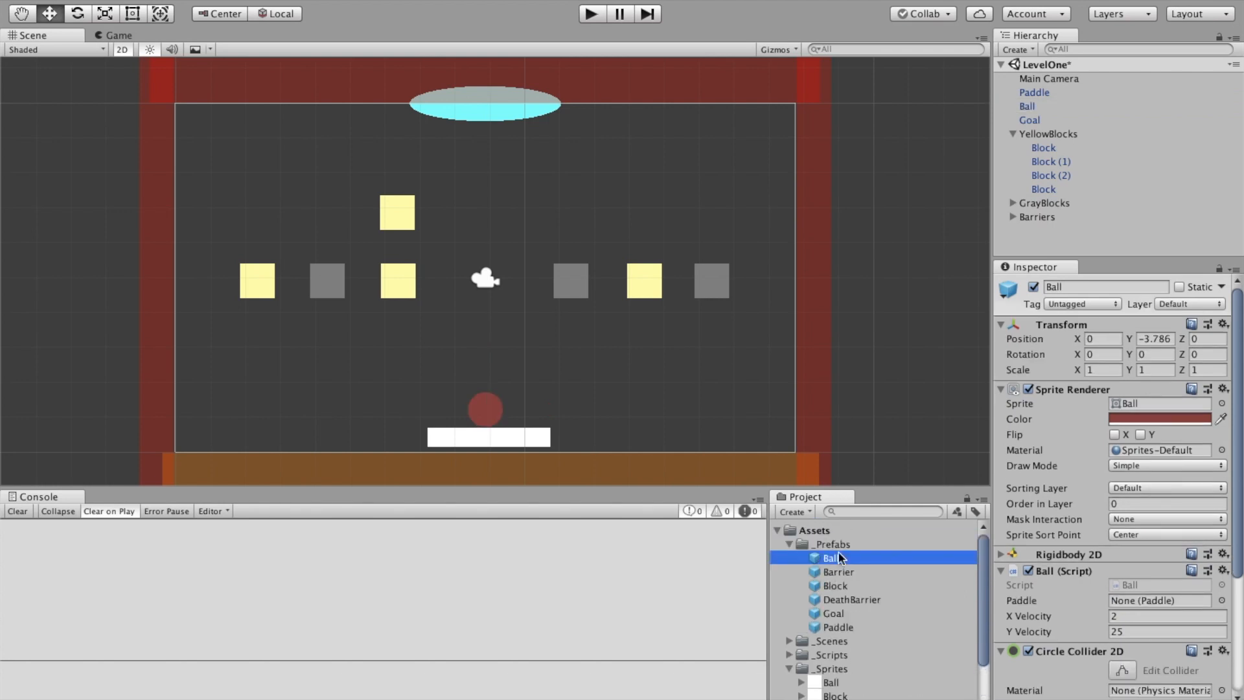
{"action": "scroll", "coordinate": [832, 556], "scroll_direction": "down", "scroll_amount": 1}
{"action": "scroll", "coordinate": [874, 569], "scroll_direction": "down", "scroll_amount": 1}
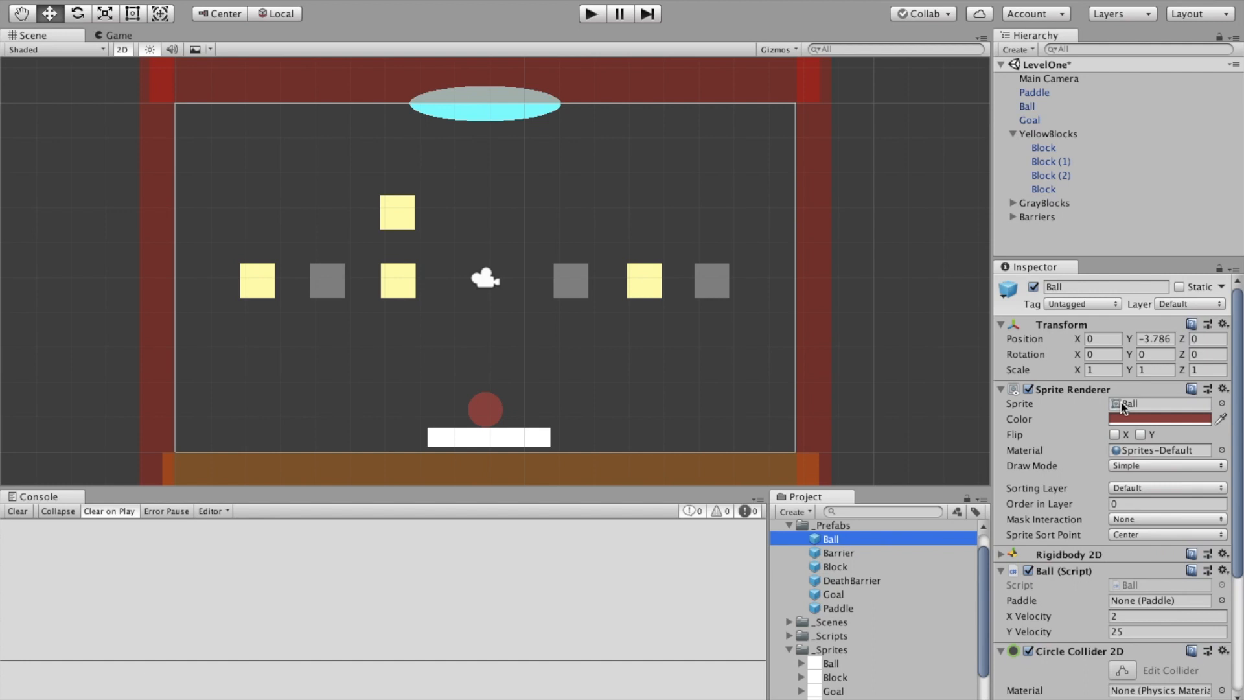
{"action": "scroll", "coordinate": [876, 586], "scroll_direction": "down", "scroll_amount": 1}
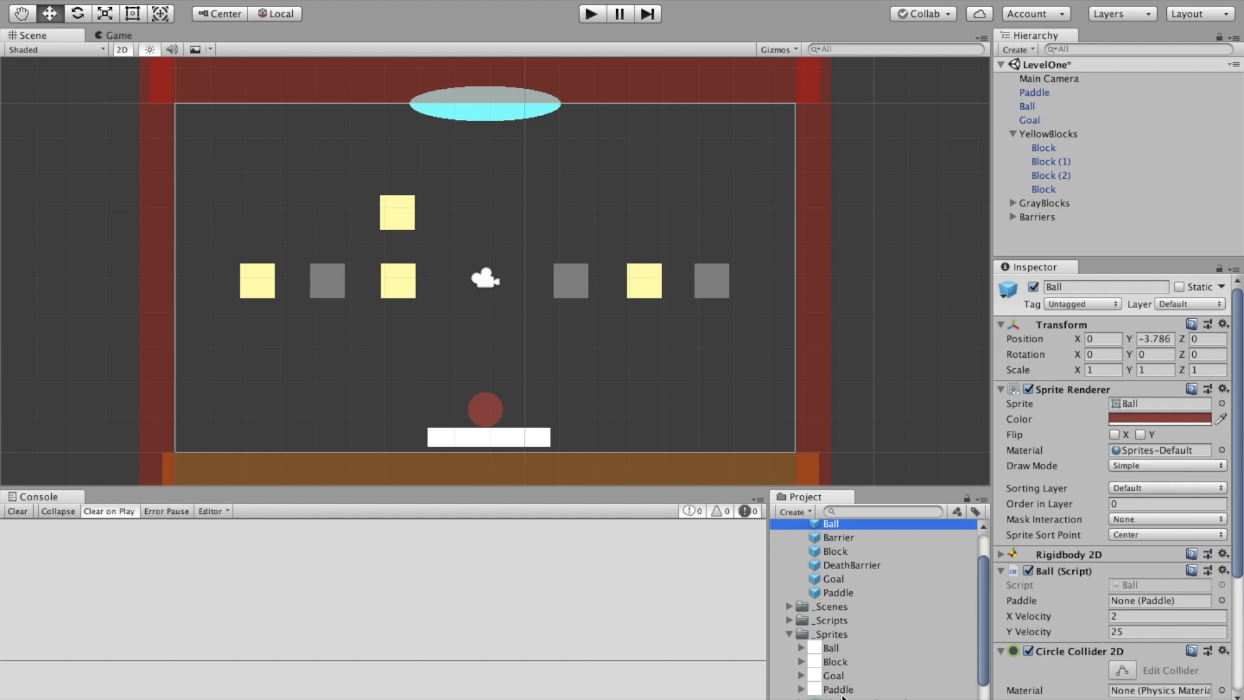
{"action": "left_click_drag", "start_coordinate": [842, 695], "coordinate": [1142, 405]}
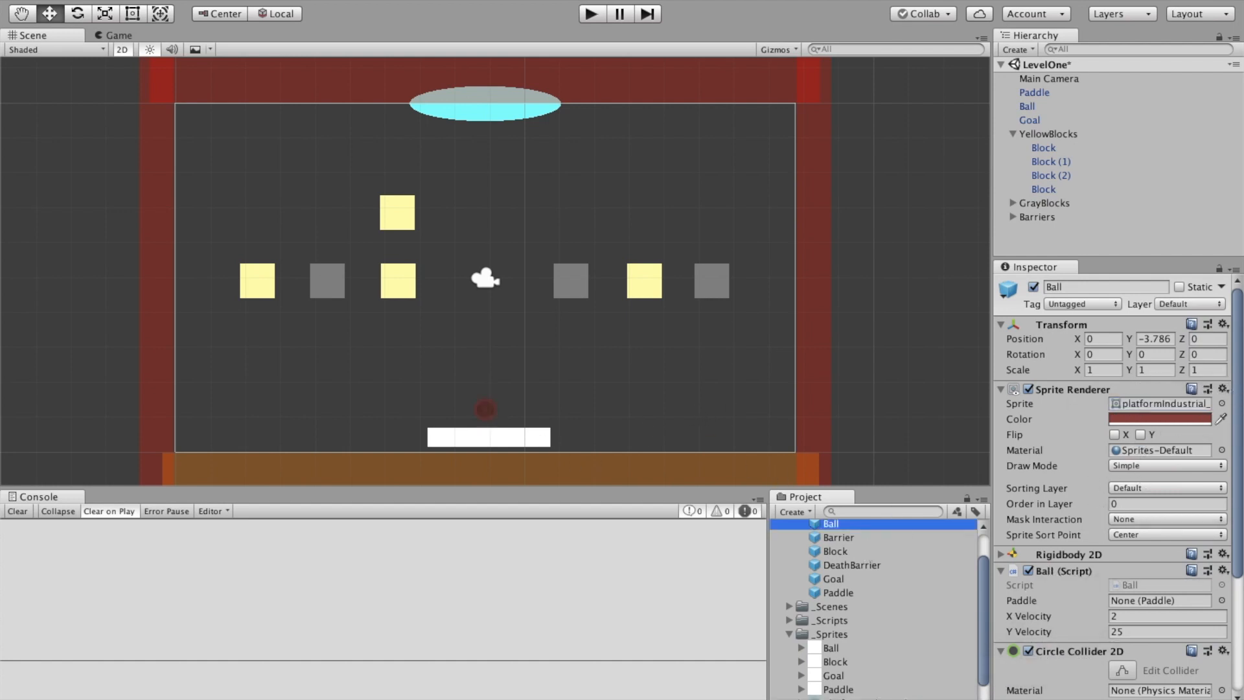
Set the Ball prefab's Sprite Renderer color to white (FFFFFF).
{"action": "left_click", "coordinate": [1136, 418]}
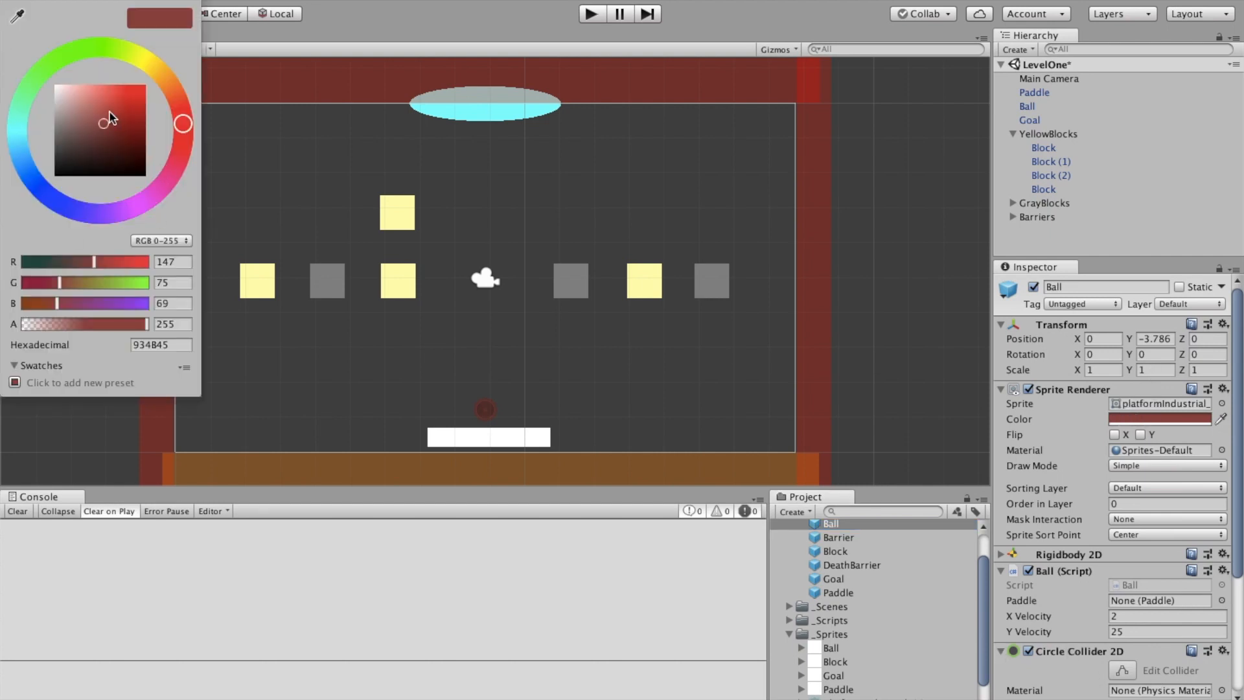
{"action": "left_click_drag", "start_coordinate": [108, 114], "coordinate": [5, 34]}
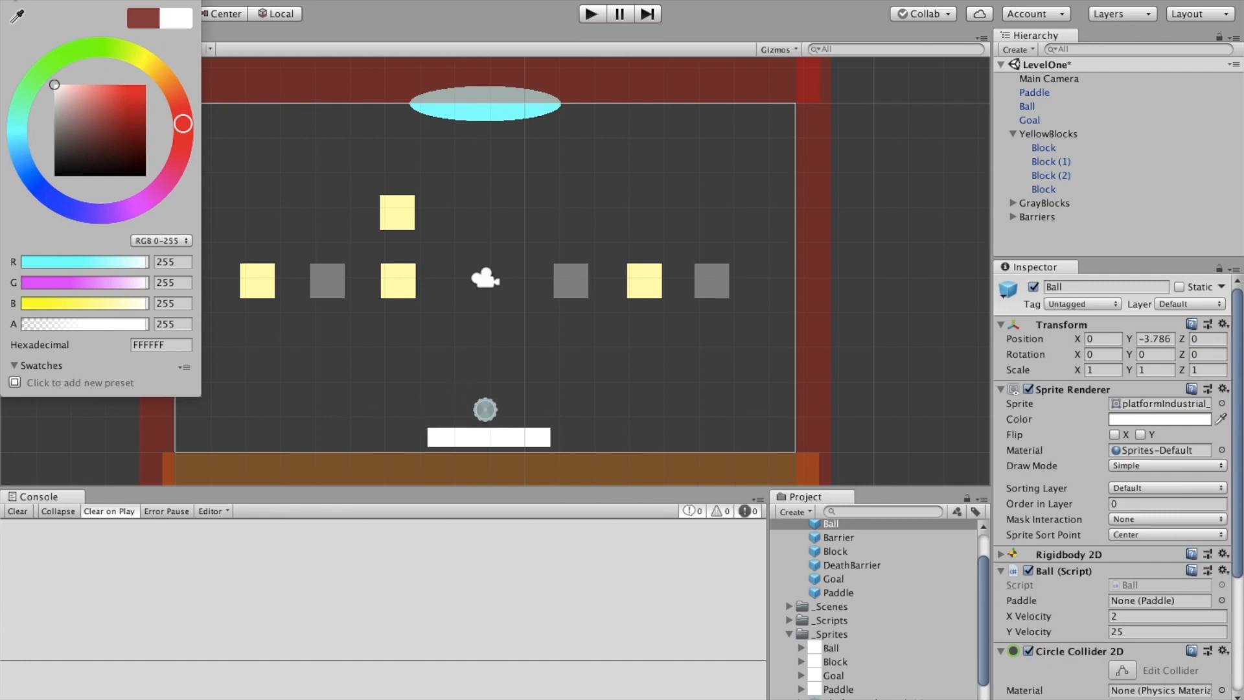
{"action": "left_click", "coordinate": [9, 4]}
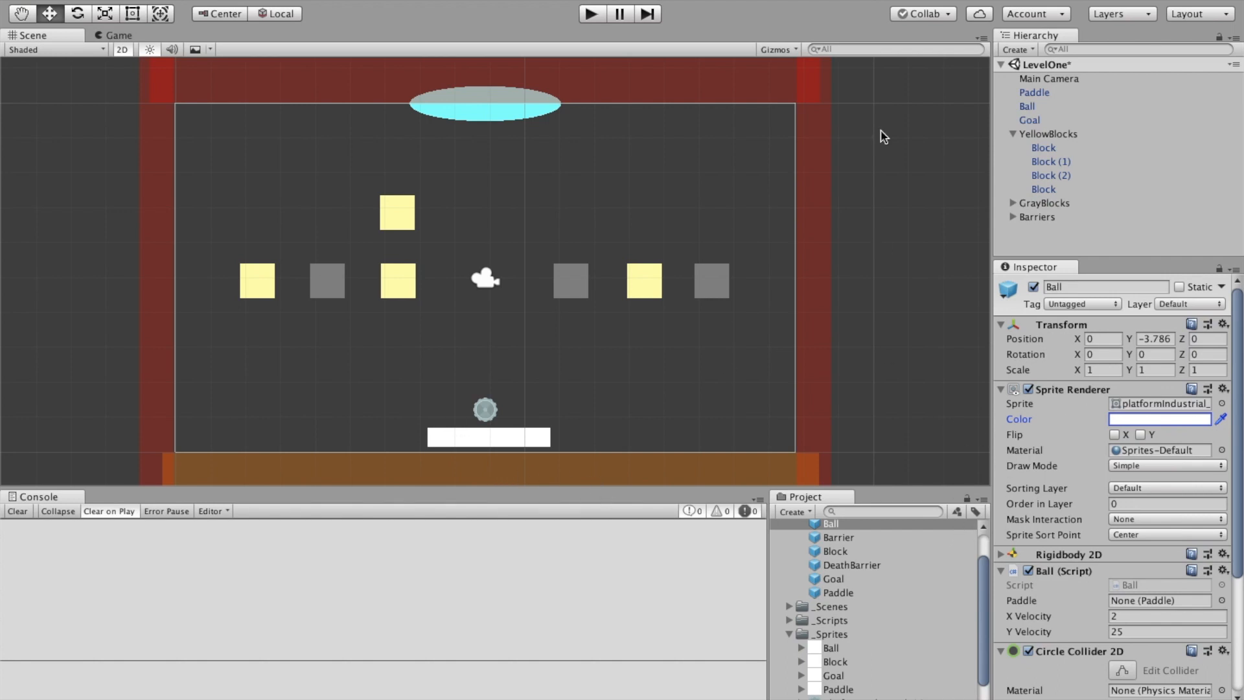
Play-test the level with the new ball sprite by launching the ball, and exit play mode.
{"action": "left_click", "coordinate": [591, 14]}
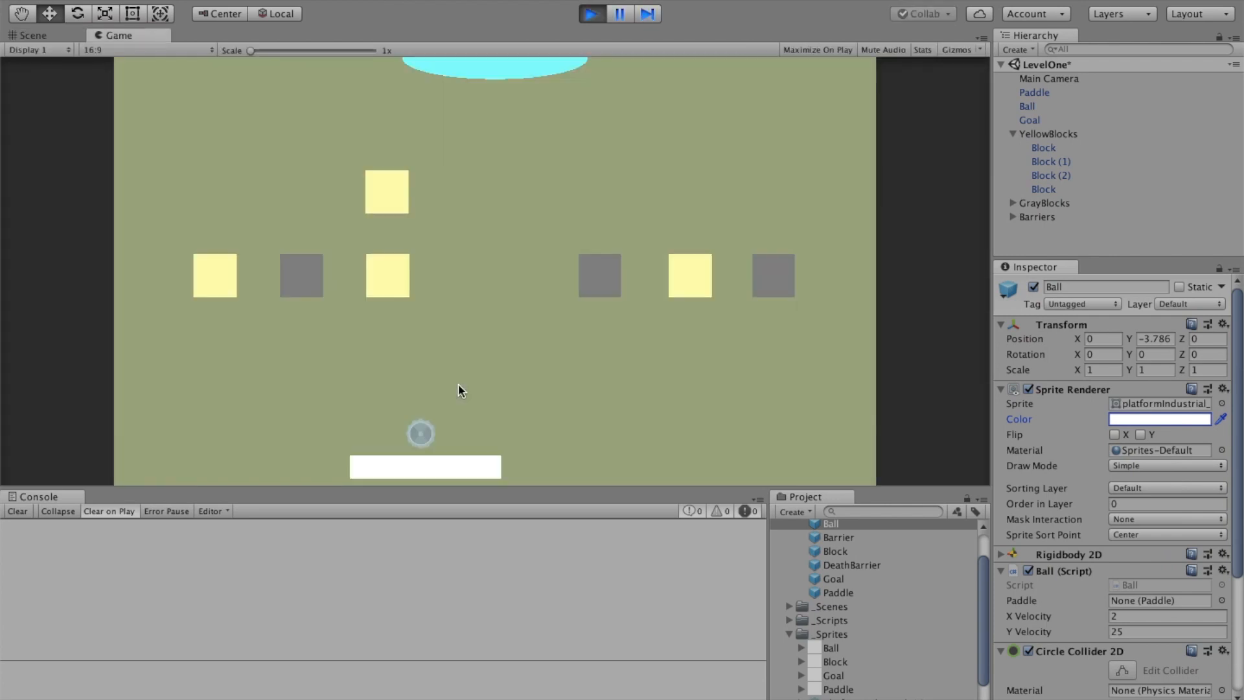
{"action": "left_click", "coordinate": [316, 408]}
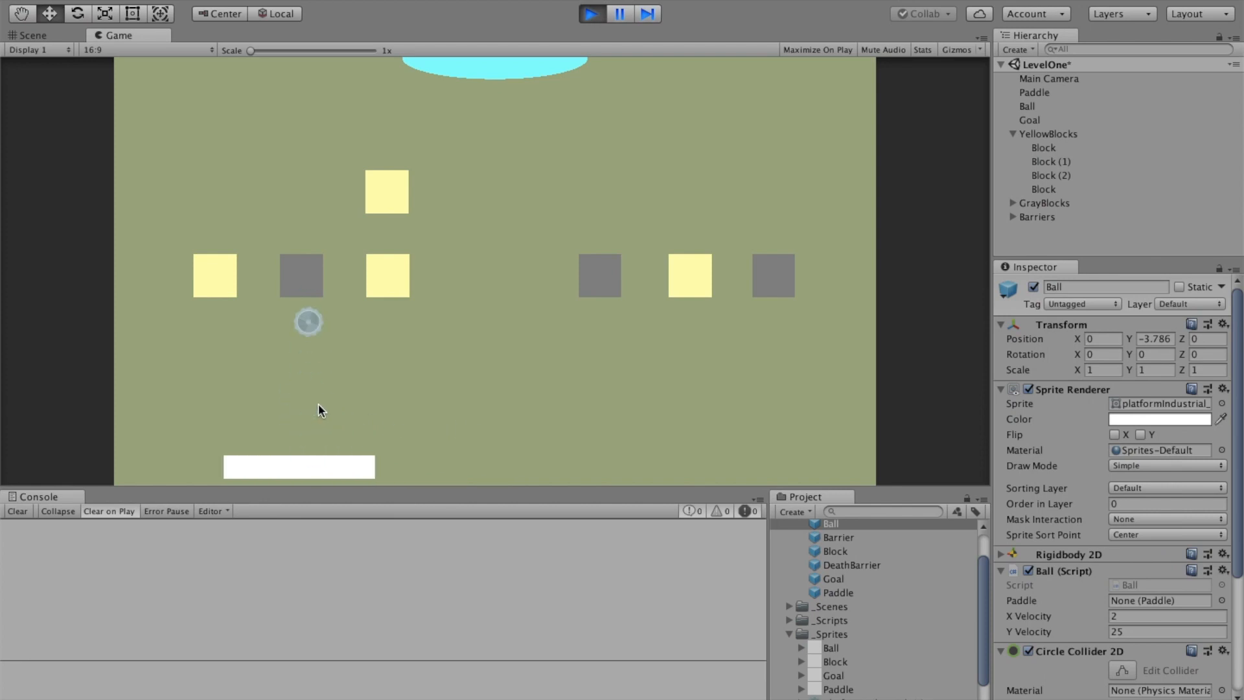
{"action": "left_click", "coordinate": [591, 14]}
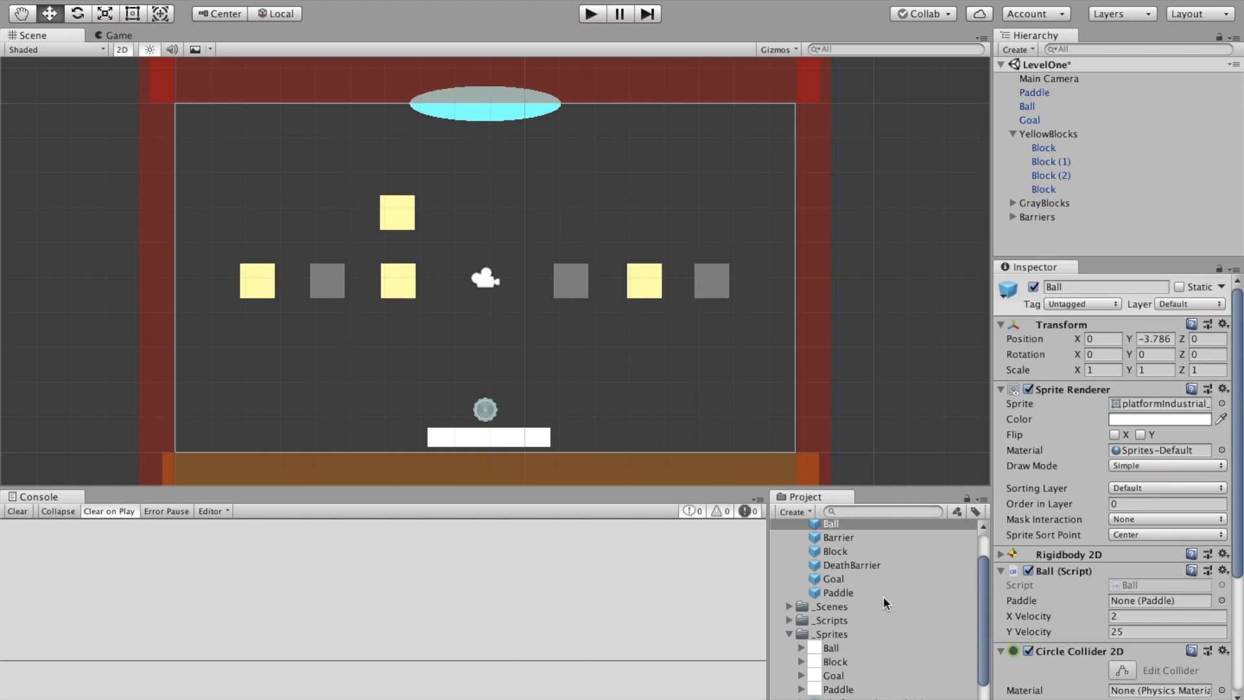
Look through the industrial pack's platformIndustrial sprites in the Stock folder for block art, and collapse the pack's folders.
{"action": "scroll", "coordinate": [884, 597], "scroll_direction": "up", "scroll_amount": 2}
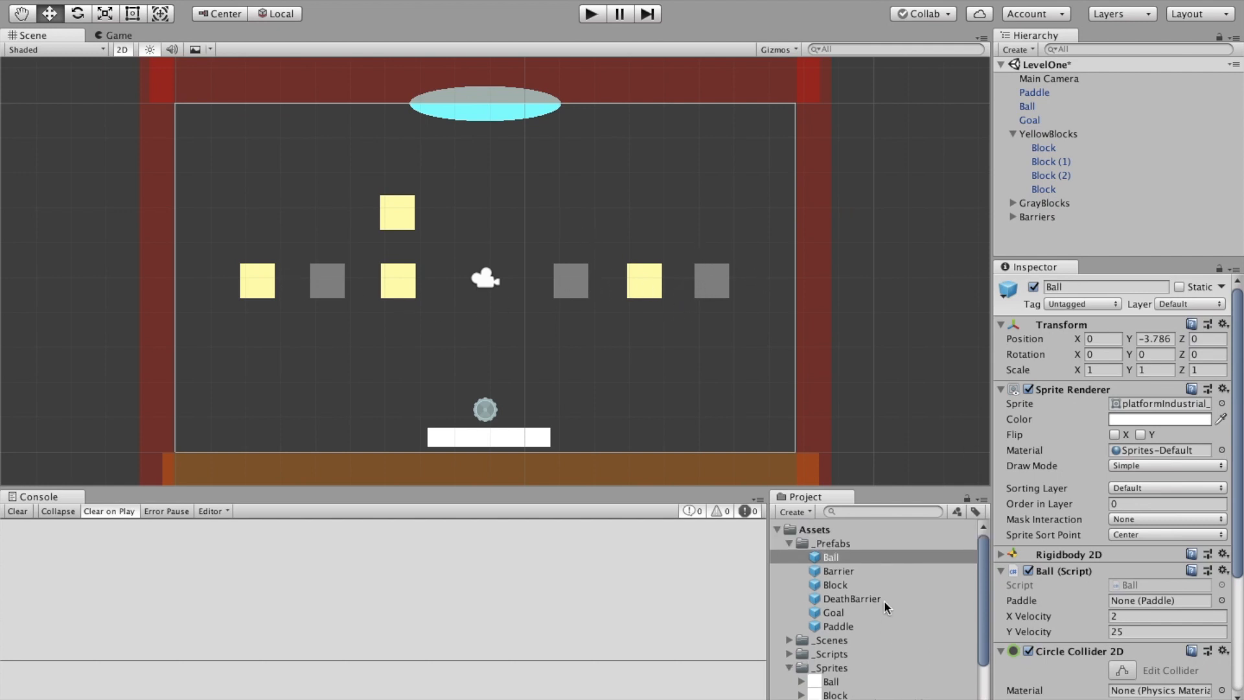
{"action": "left_click", "coordinate": [788, 542]}
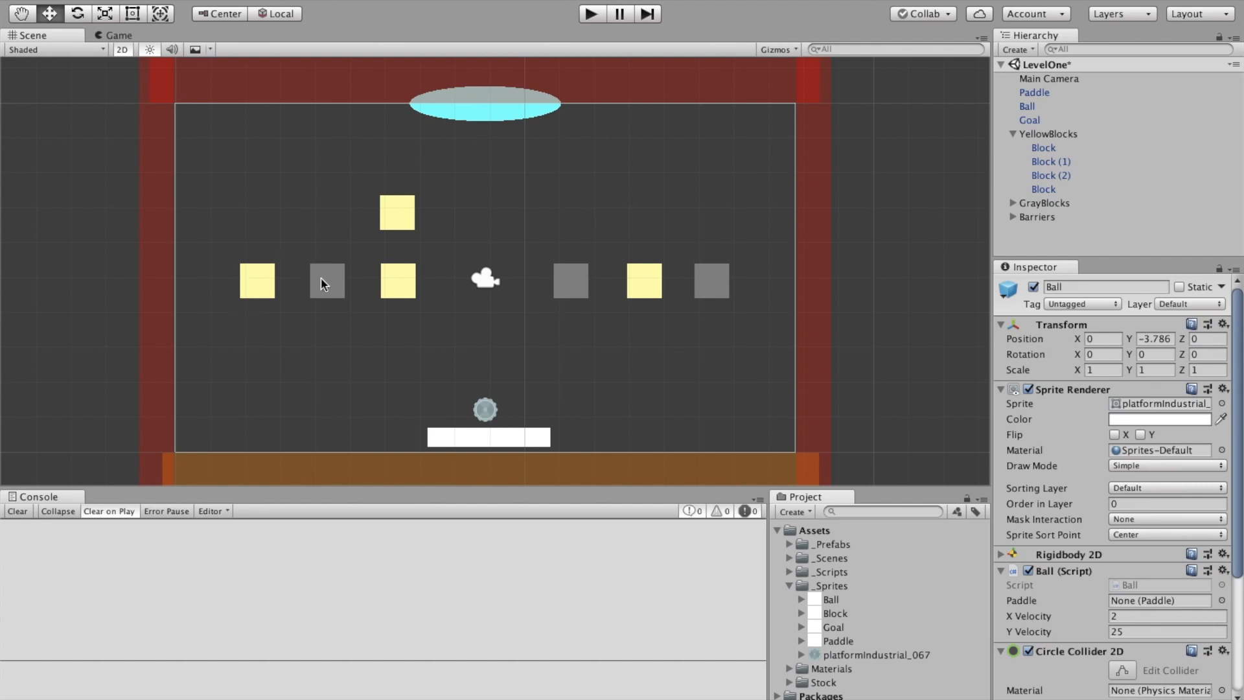
{"action": "left_click", "coordinate": [789, 682]}
{"action": "scroll", "coordinate": [836, 680], "scroll_direction": "down", "scroll_amount": 5}
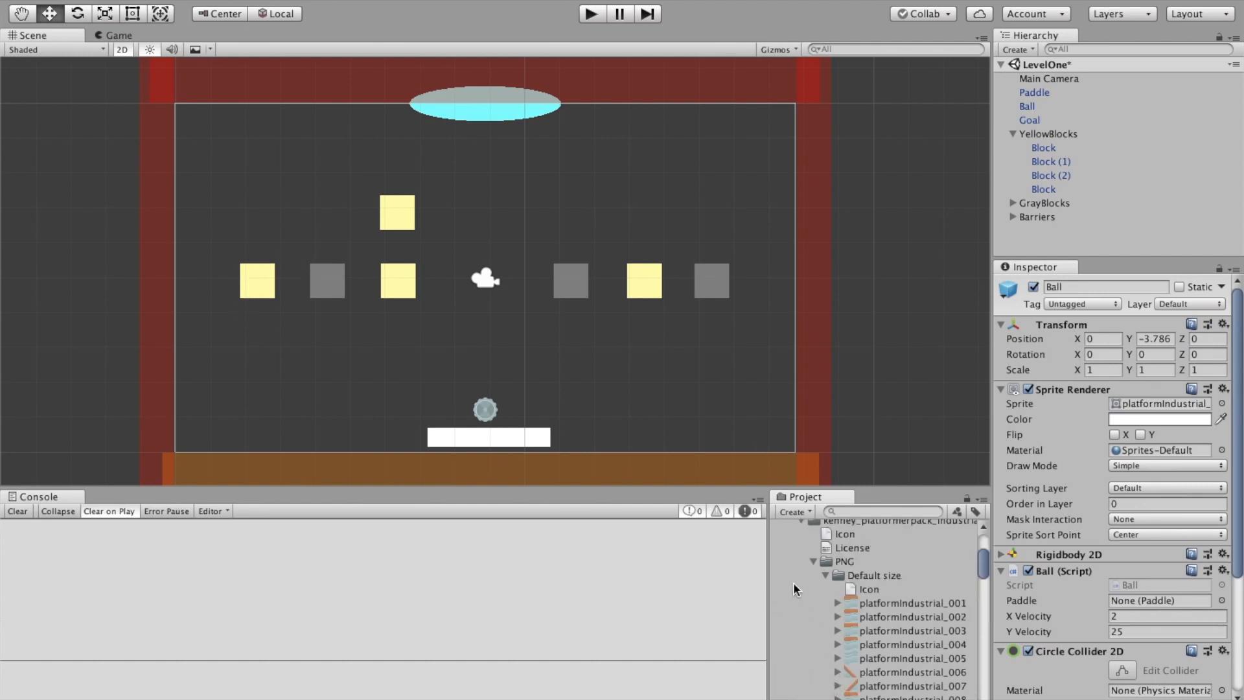
{"action": "scroll", "coordinate": [839, 614], "scroll_direction": "up", "scroll_amount": 1}
{"action": "scroll", "coordinate": [862, 605], "scroll_direction": "down", "scroll_amount": 20}
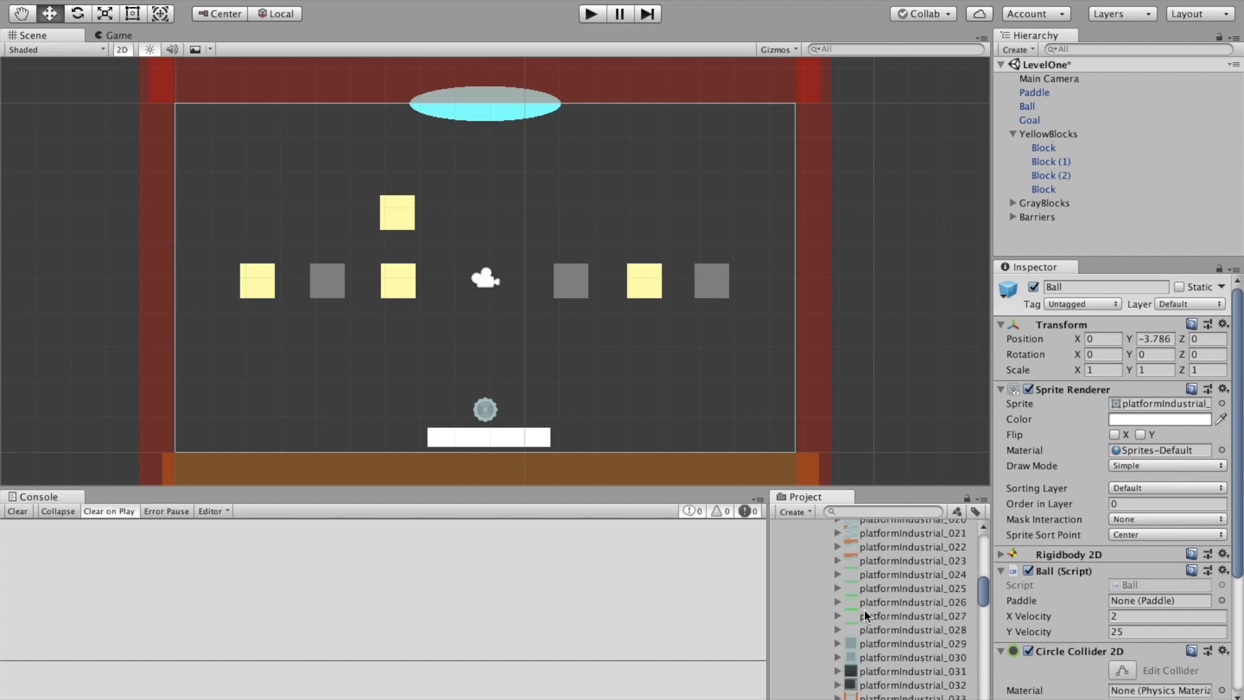
{"action": "scroll", "coordinate": [830, 596], "scroll_direction": "up", "scroll_amount": 15}
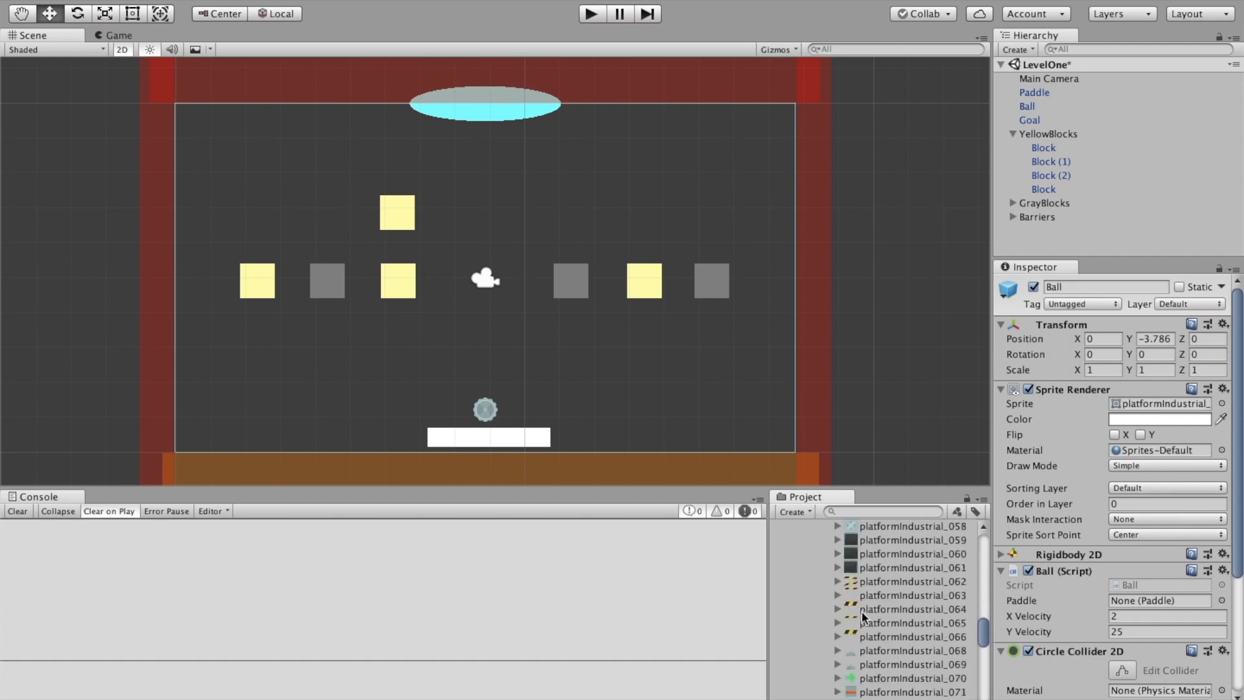
{"action": "scroll", "coordinate": [832, 601], "scroll_direction": "up", "scroll_amount": 9}
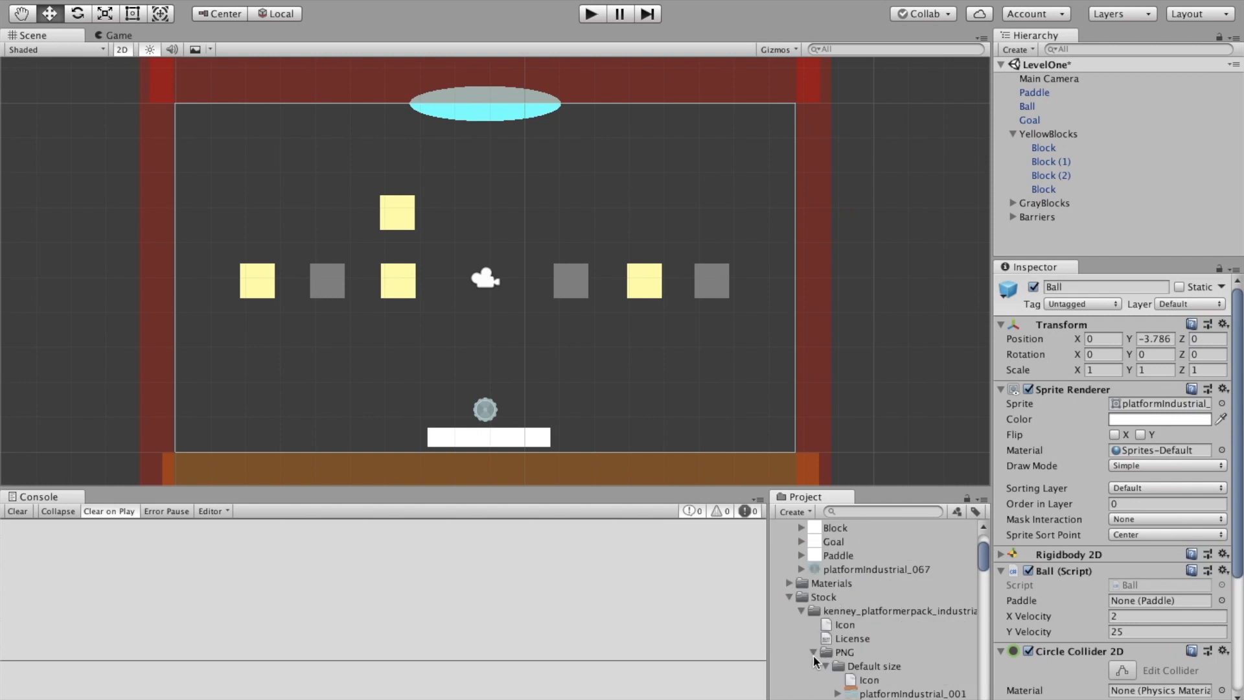
{"action": "left_click", "coordinate": [812, 653]}
{"action": "left_click", "coordinate": [806, 610]}
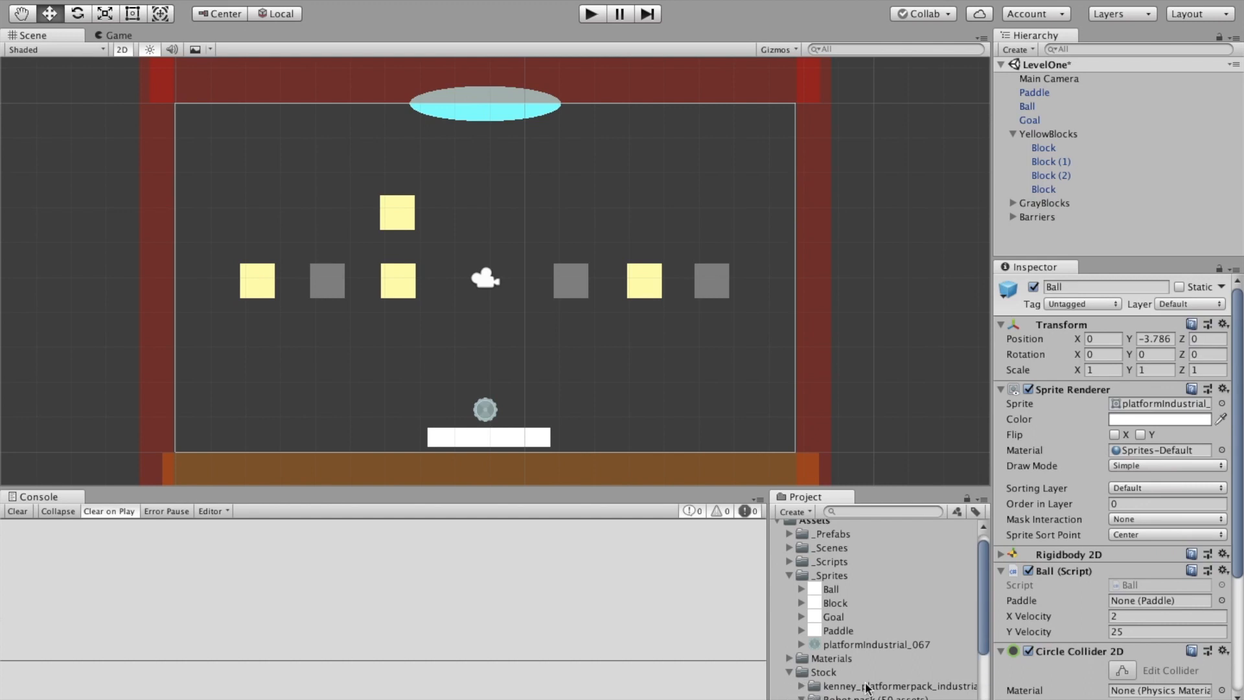
Move the body_3Dblue sprite from the Robot pack's PNG Top view folder into the _Sprites folder.
{"action": "scroll", "coordinate": [817, 597], "scroll_direction": "down", "scroll_amount": 3}
{"action": "left_click", "coordinate": [813, 617]}
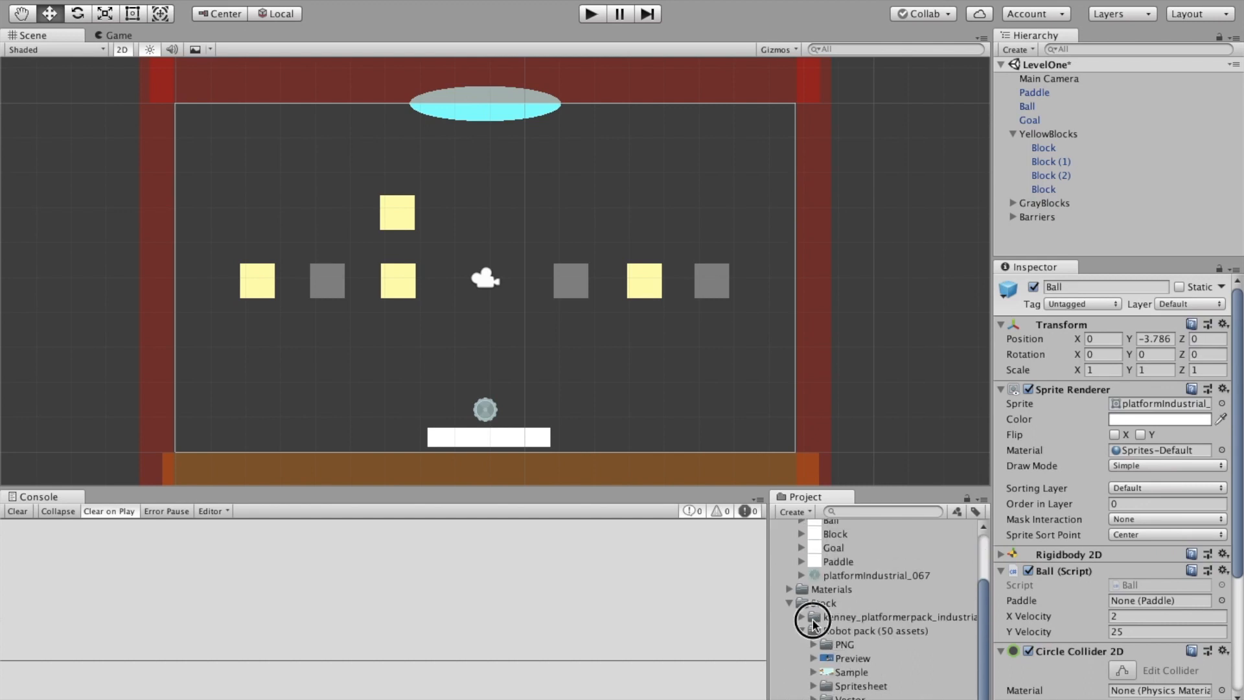
{"action": "left_click", "coordinate": [813, 644]}
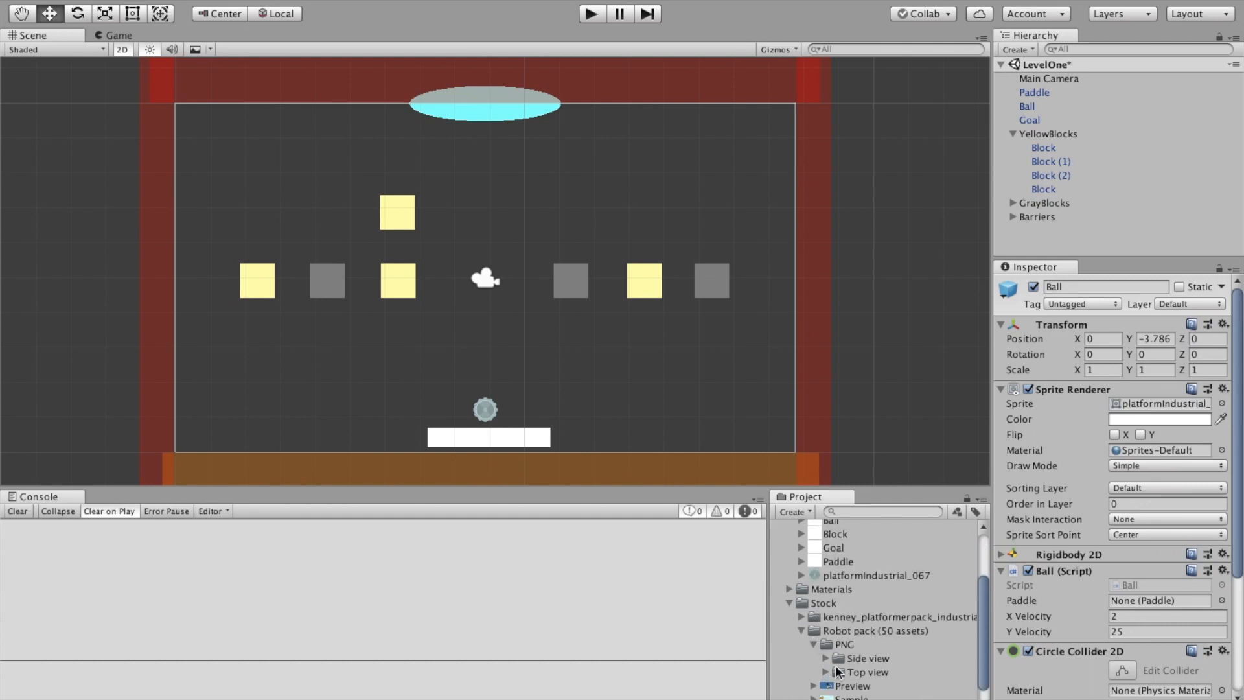
{"action": "left_click", "coordinate": [832, 672]}
{"action": "left_click", "coordinate": [826, 672]}
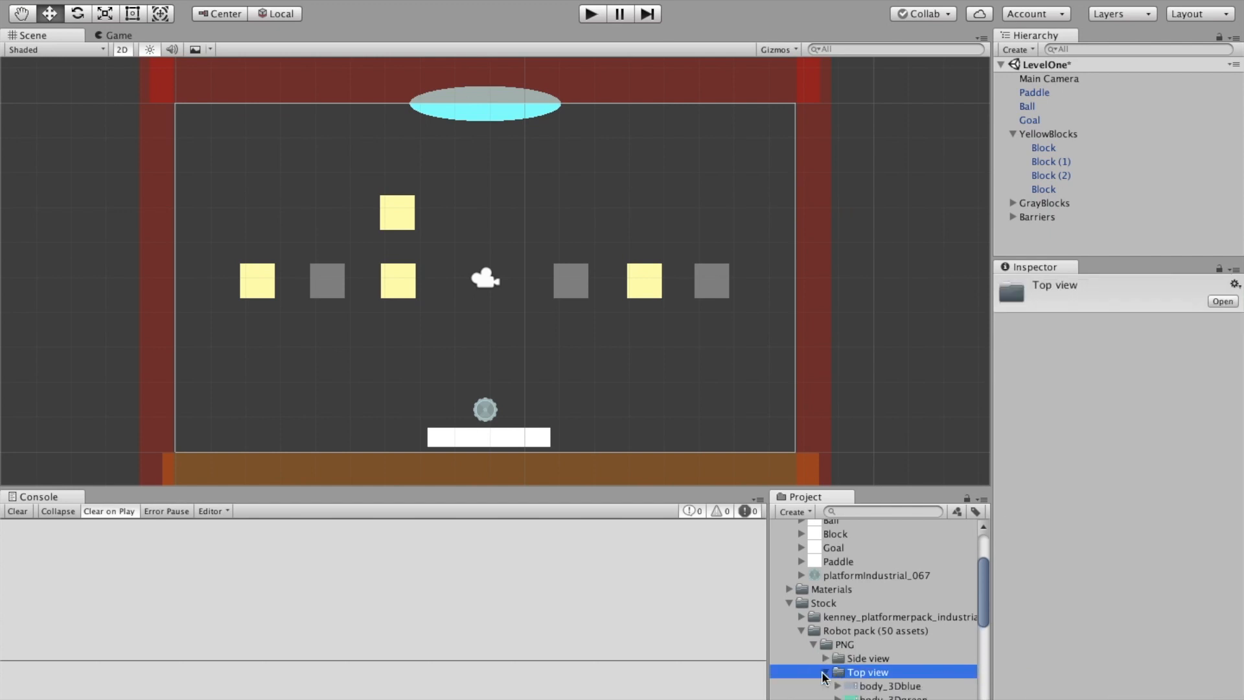
{"action": "left_click", "coordinate": [872, 687]}
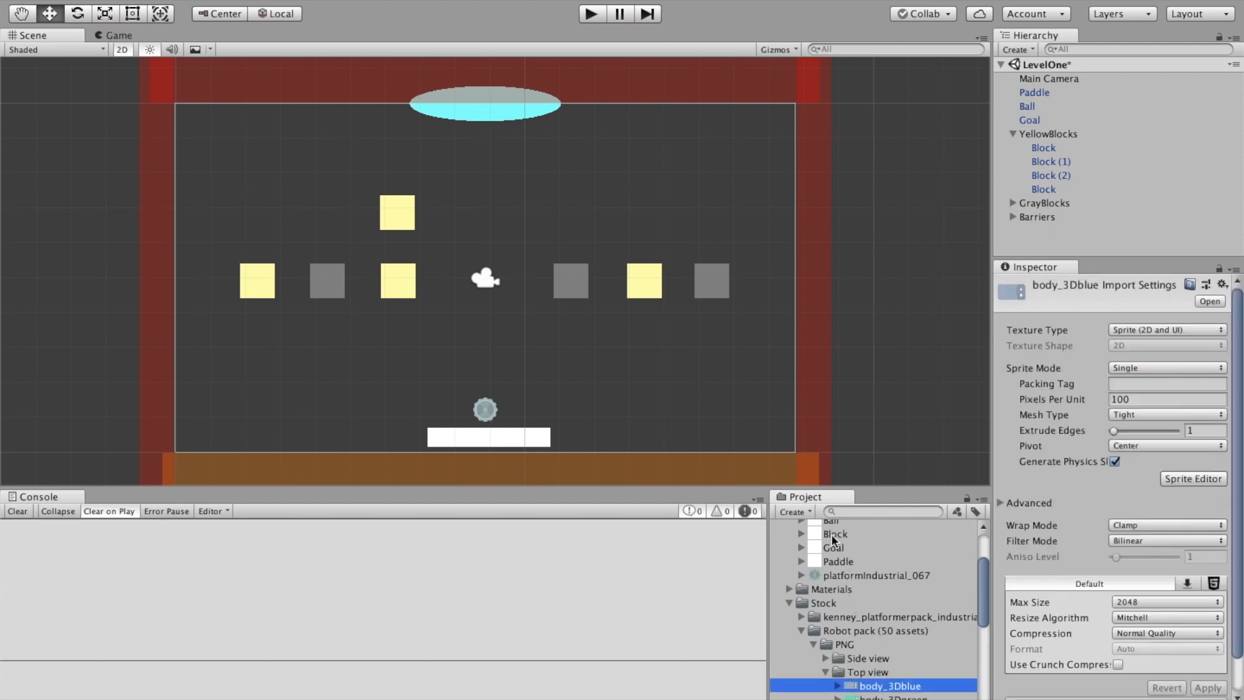
{"action": "scroll", "coordinate": [828, 555], "scroll_direction": "up", "scroll_amount": 1}
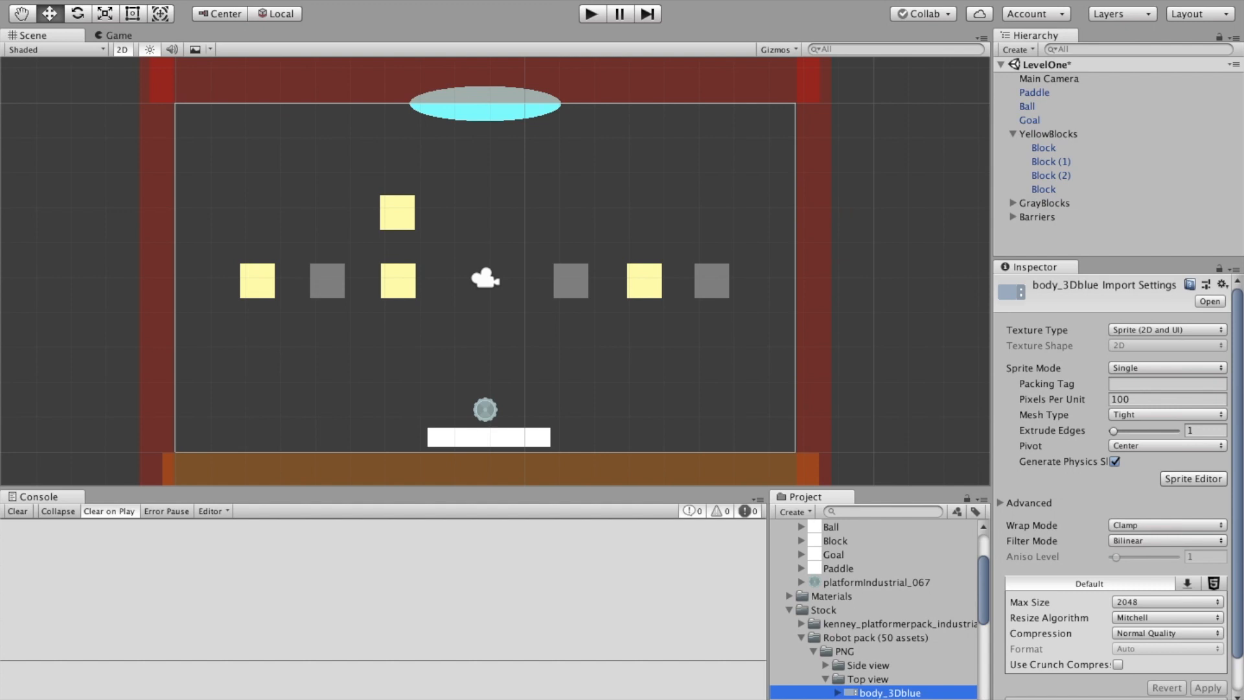
{"action": "left_click_drag", "start_coordinate": [878, 695], "coordinate": [800, 585]}
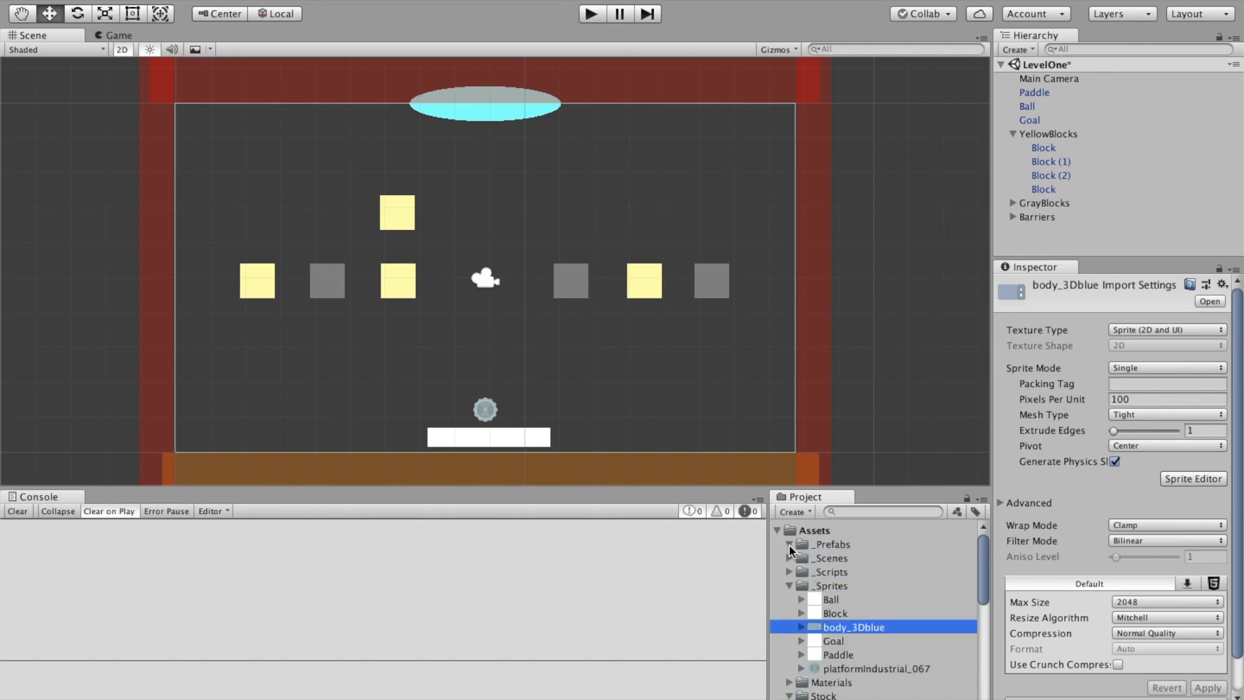
Assign body_3Dblue as the sprite in the Block prefab's Sprite Renderer.
{"action": "left_click", "coordinate": [789, 545]}
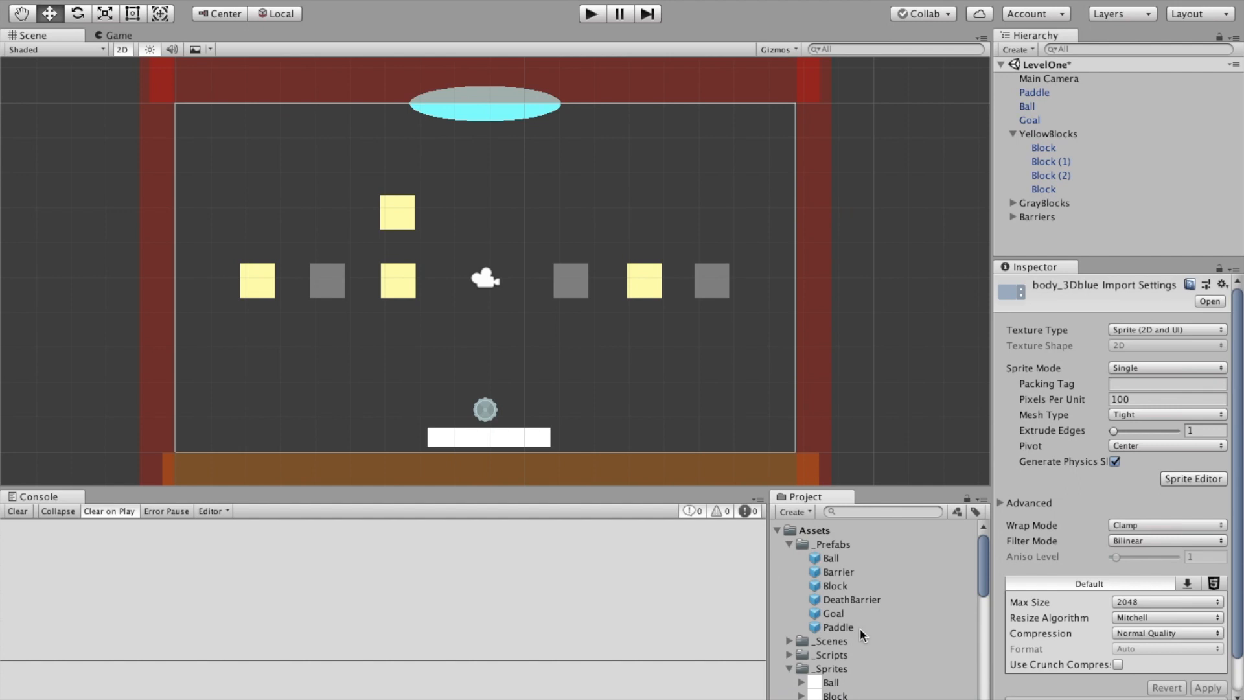
{"action": "left_click", "coordinate": [836, 587]}
{"action": "left_click_drag", "start_coordinate": [842, 696], "coordinate": [1125, 405]}
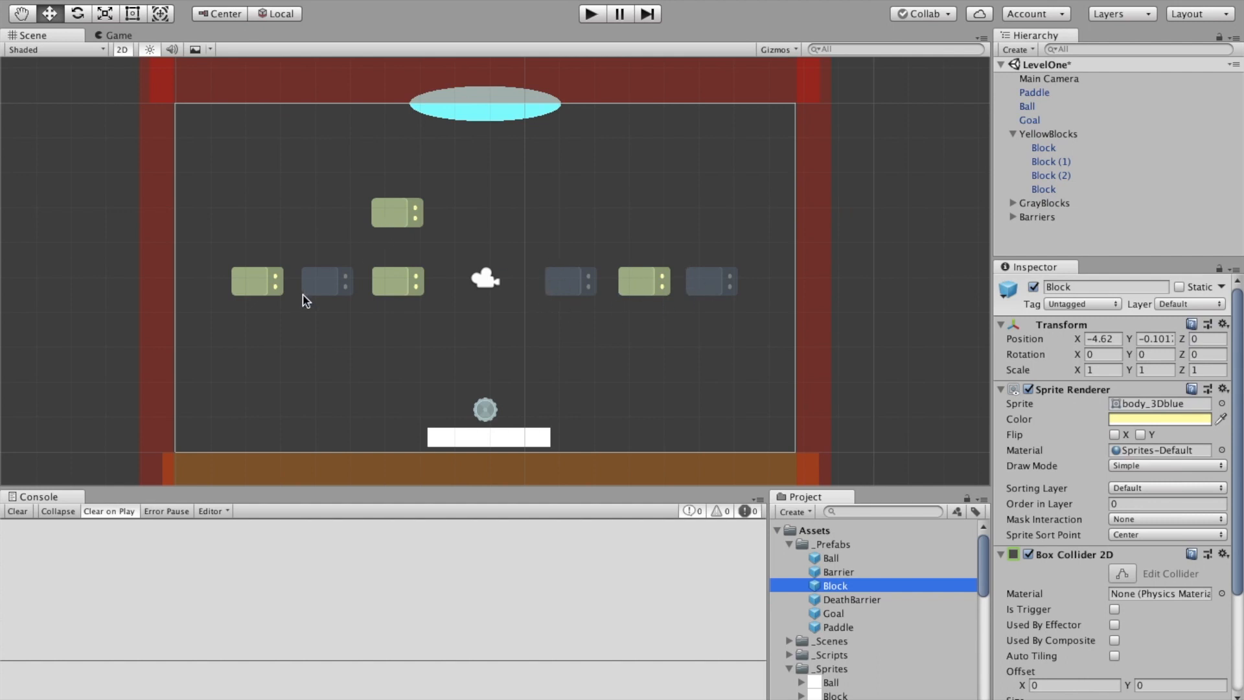
Play-test the level with the new block sprites, restarting once and launching the ball, and exit play mode.
{"action": "left_click", "coordinate": [596, 17]}
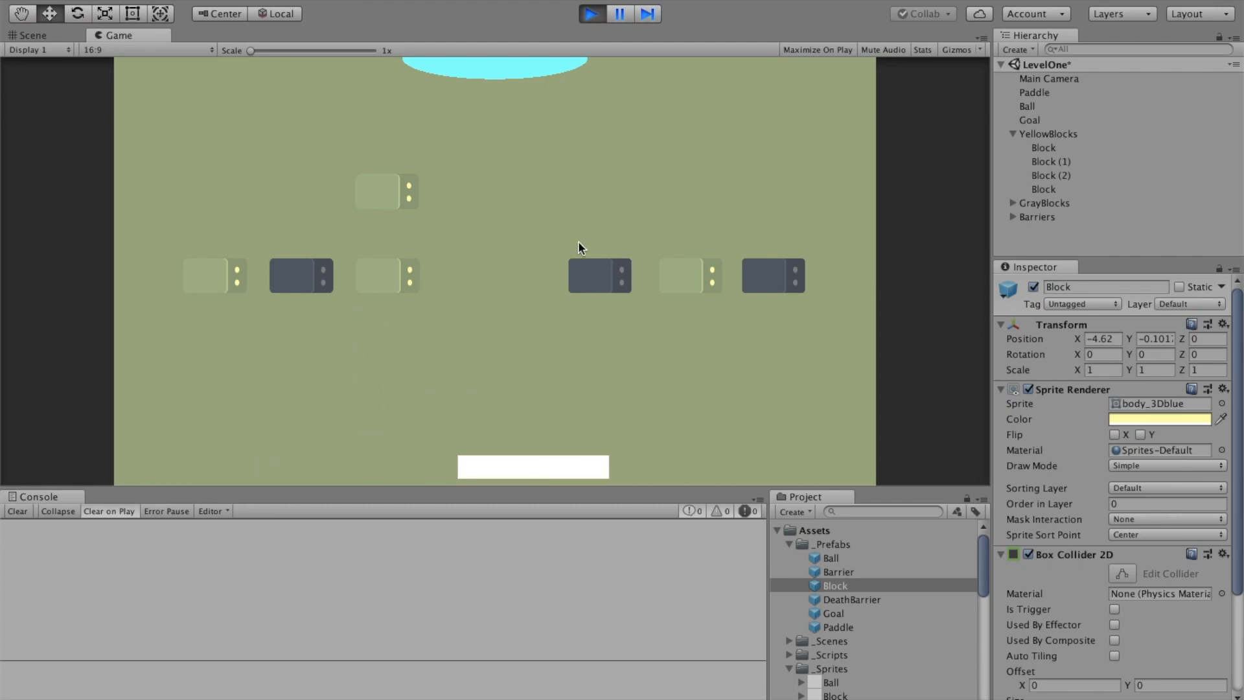
{"action": "key", "text": "super+p"}
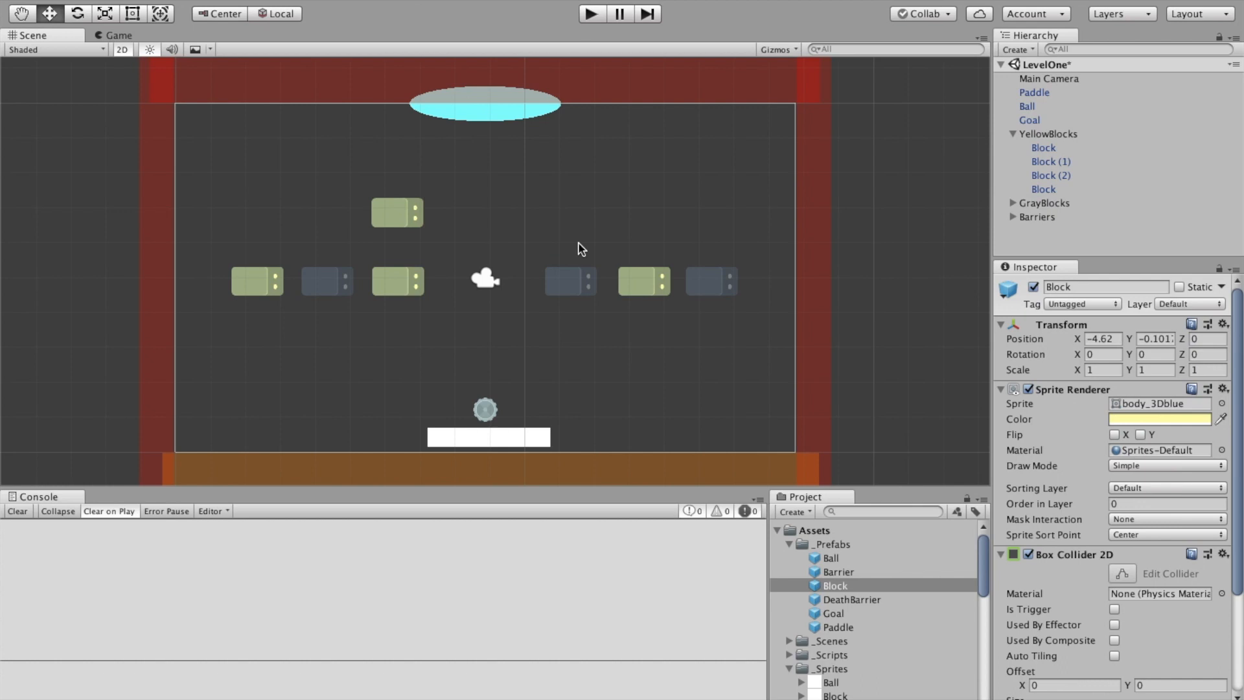
{"action": "key", "text": "super+p"}
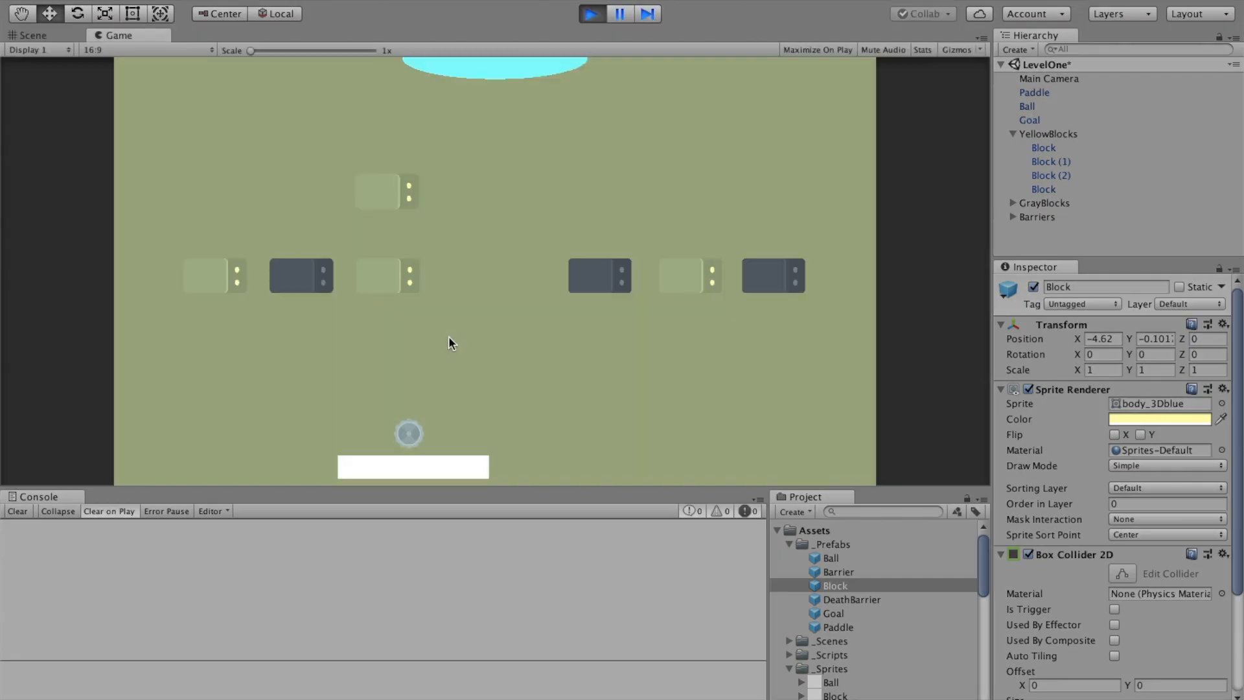
{"action": "left_click", "coordinate": [448, 335]}
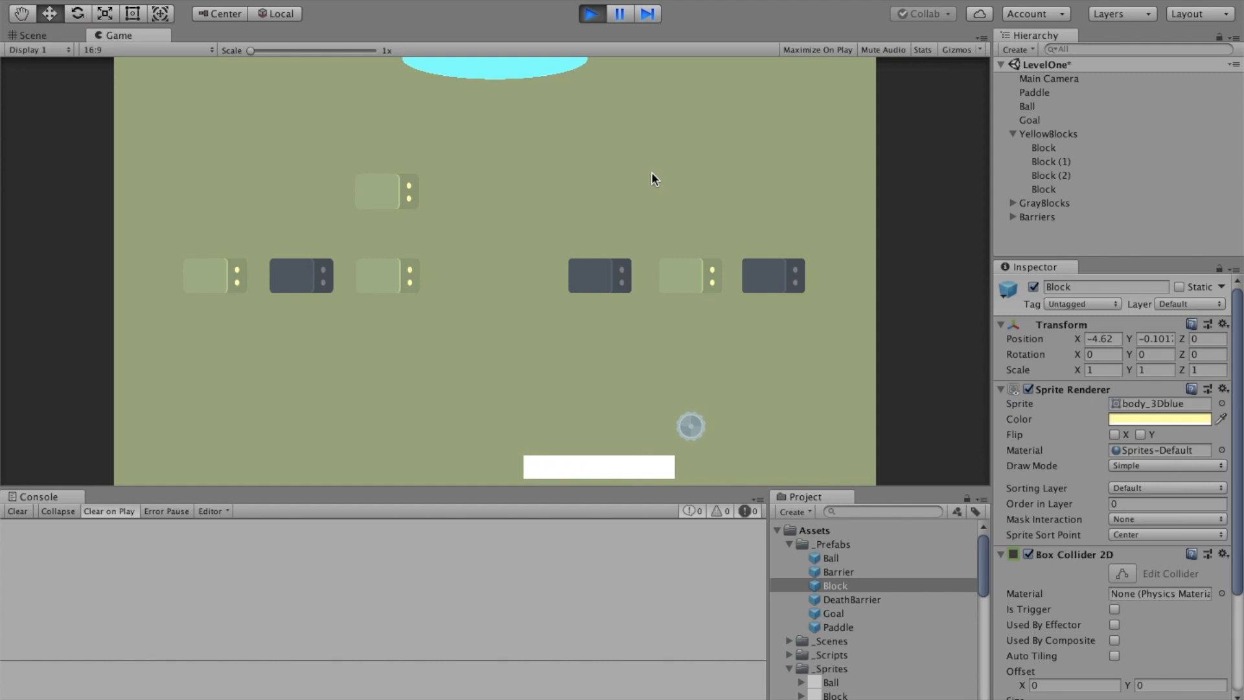
{"action": "left_click", "coordinate": [590, 14]}
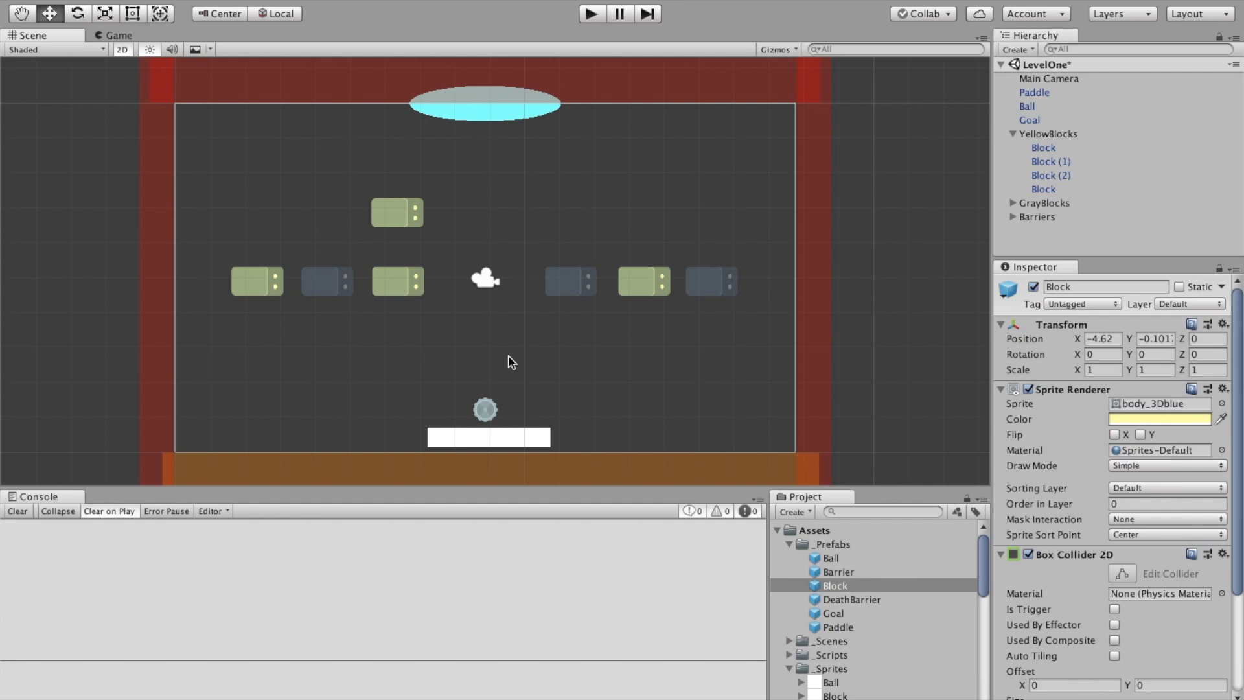
{"action": "mouse_move", "coordinate": [580, 699]}
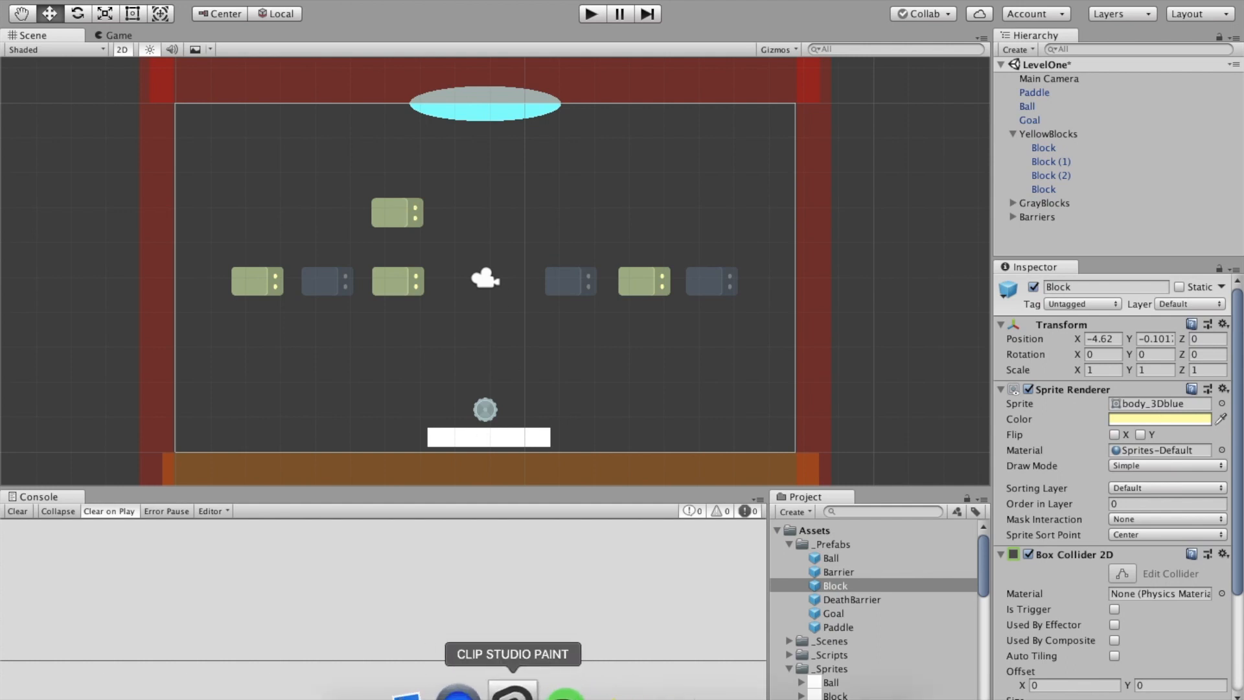
{"action": "right_click", "coordinate": [469, 690]}
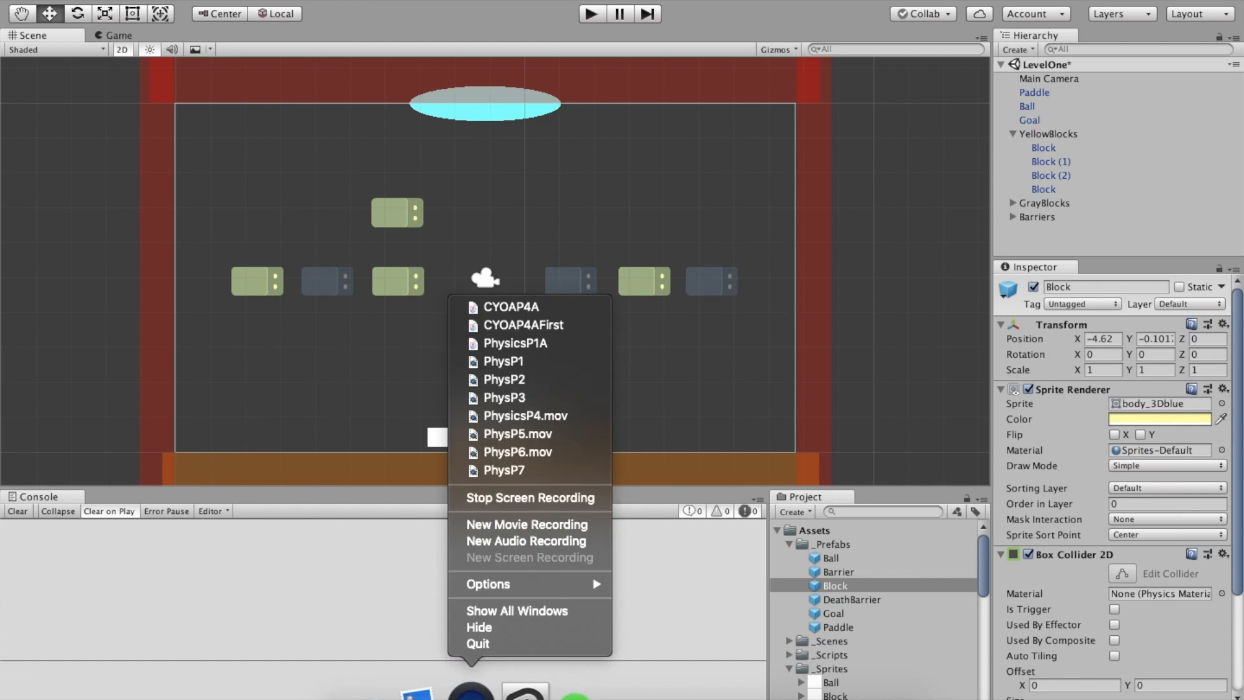
{"action": "left_click", "coordinate": [527, 498]}
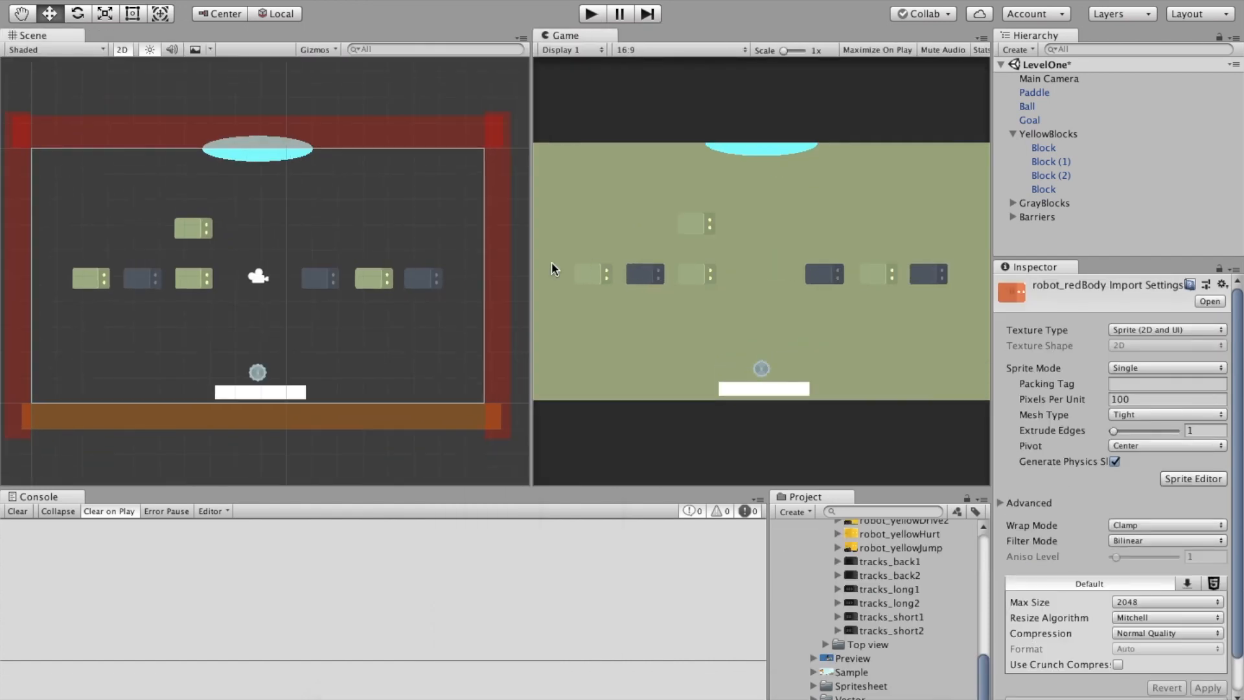
Collapse the Robot pack folder and expand the kenney_platformerpack_industrial folder inside Stock.
{"action": "left_click_drag", "start_coordinate": [532, 265], "coordinate": [526, 264]}
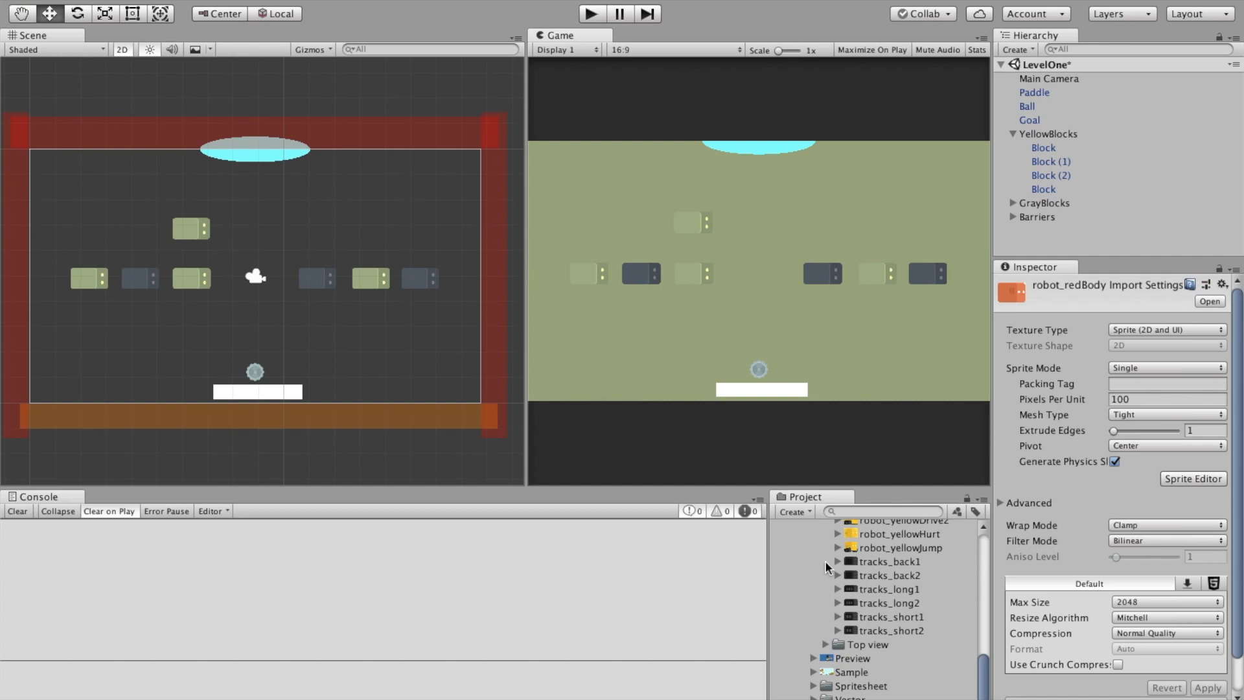
{"action": "scroll", "coordinate": [877, 622], "scroll_direction": "up", "scroll_amount": 10}
{"action": "left_click", "coordinate": [814, 558]}
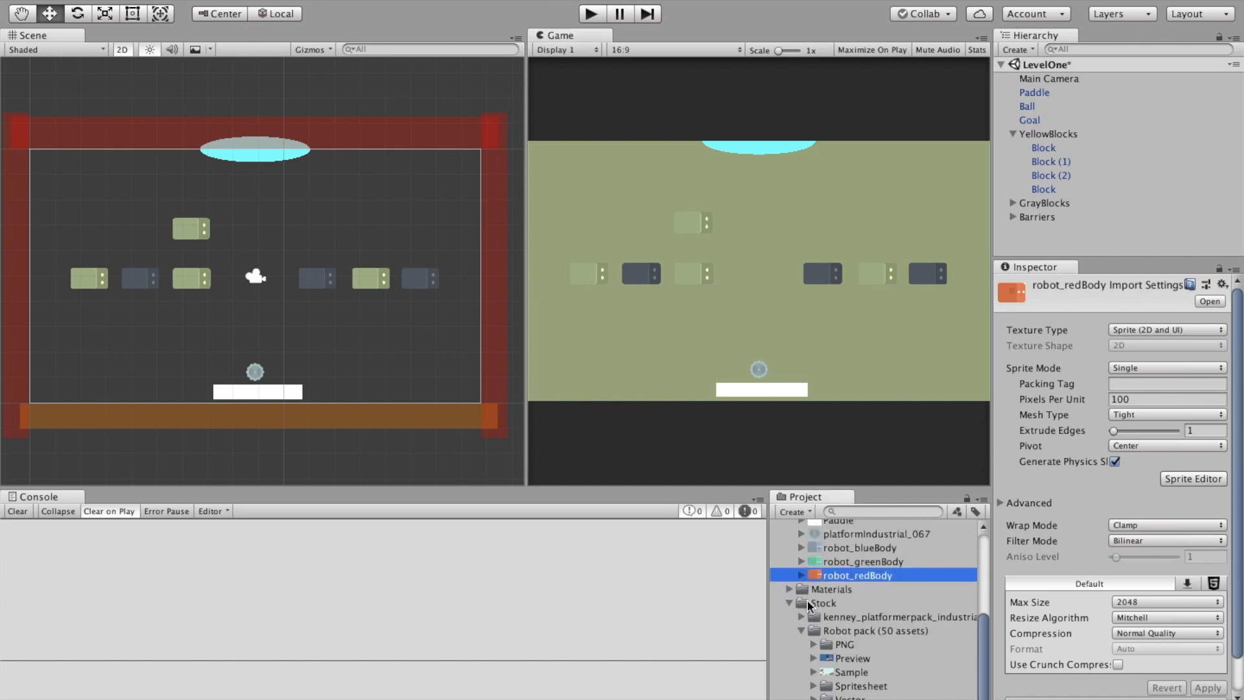
{"action": "left_click", "coordinate": [789, 604]}
{"action": "left_click", "coordinate": [790, 697]}
{"action": "scroll", "coordinate": [833, 677], "scroll_direction": "down", "scroll_amount": 5}
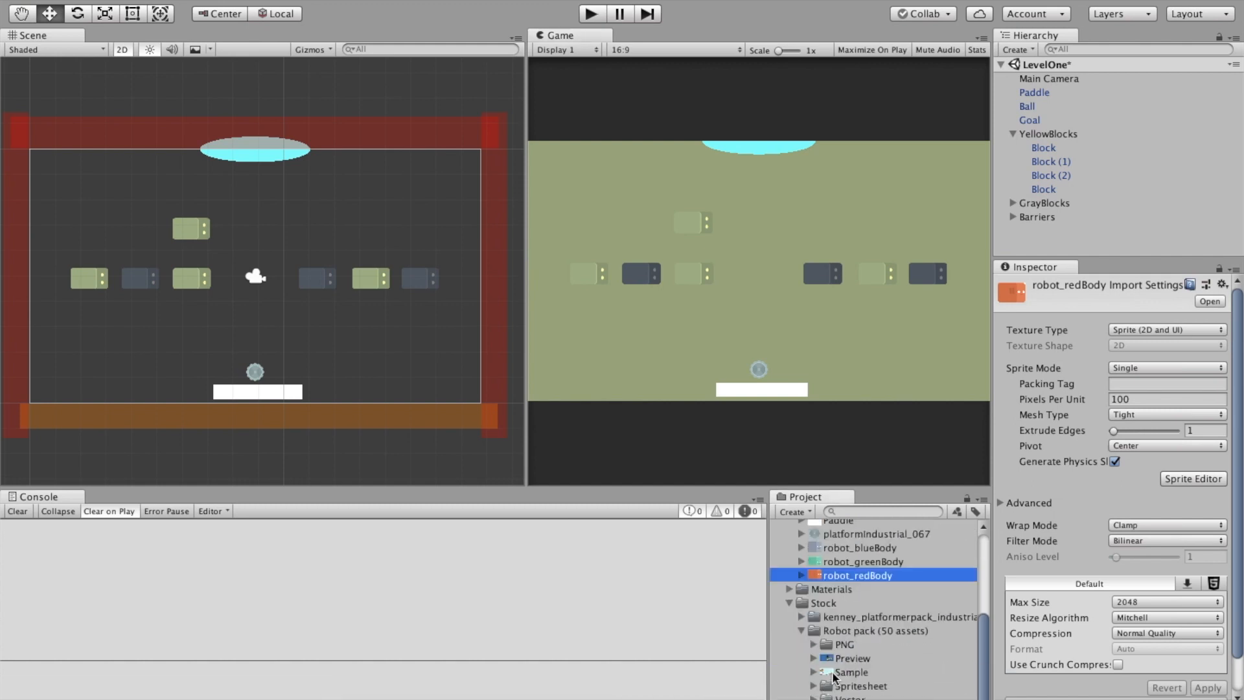
{"action": "left_click", "coordinate": [800, 631]}
{"action": "left_click", "coordinate": [802, 685]}
{"action": "scroll", "coordinate": [878, 630], "scroll_direction": "down", "scroll_amount": 5}
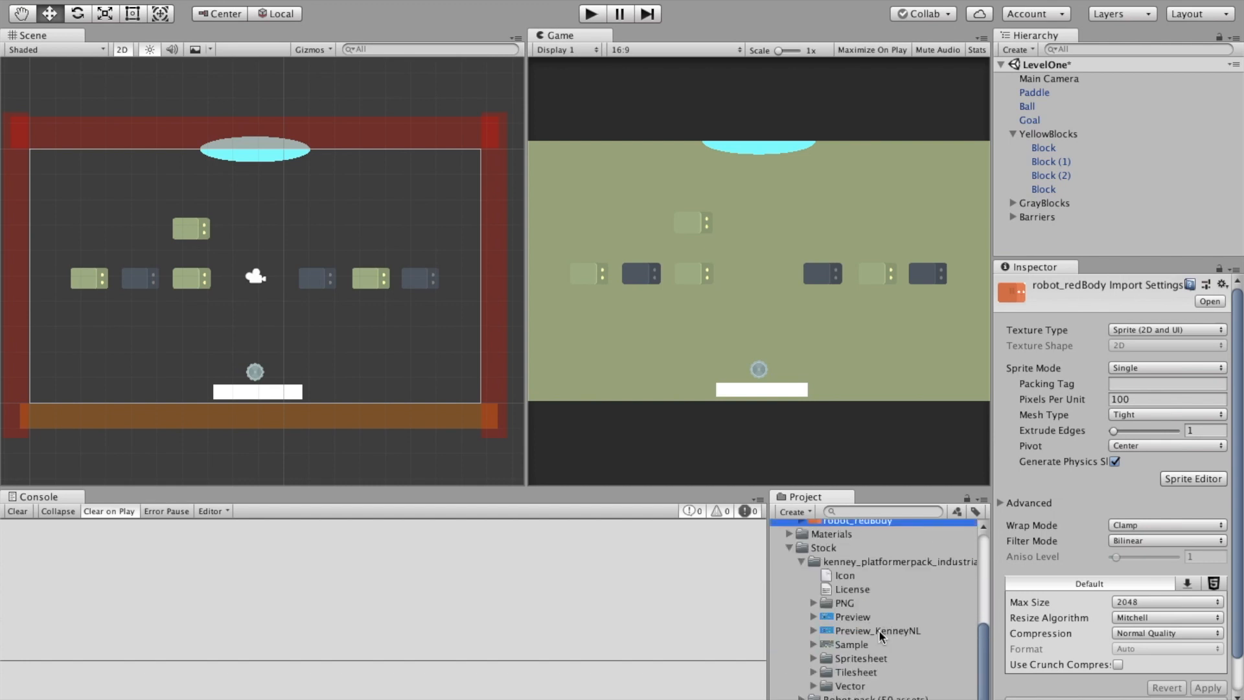
Preview sprites in the industrial pack's PNG folder to find artwork suited to the paddle.
{"action": "left_click", "coordinate": [813, 603]}
{"action": "scroll", "coordinate": [858, 623], "scroll_direction": "down", "scroll_amount": 10}
{"action": "scroll", "coordinate": [861, 628], "scroll_direction": "down", "scroll_amount": 7}
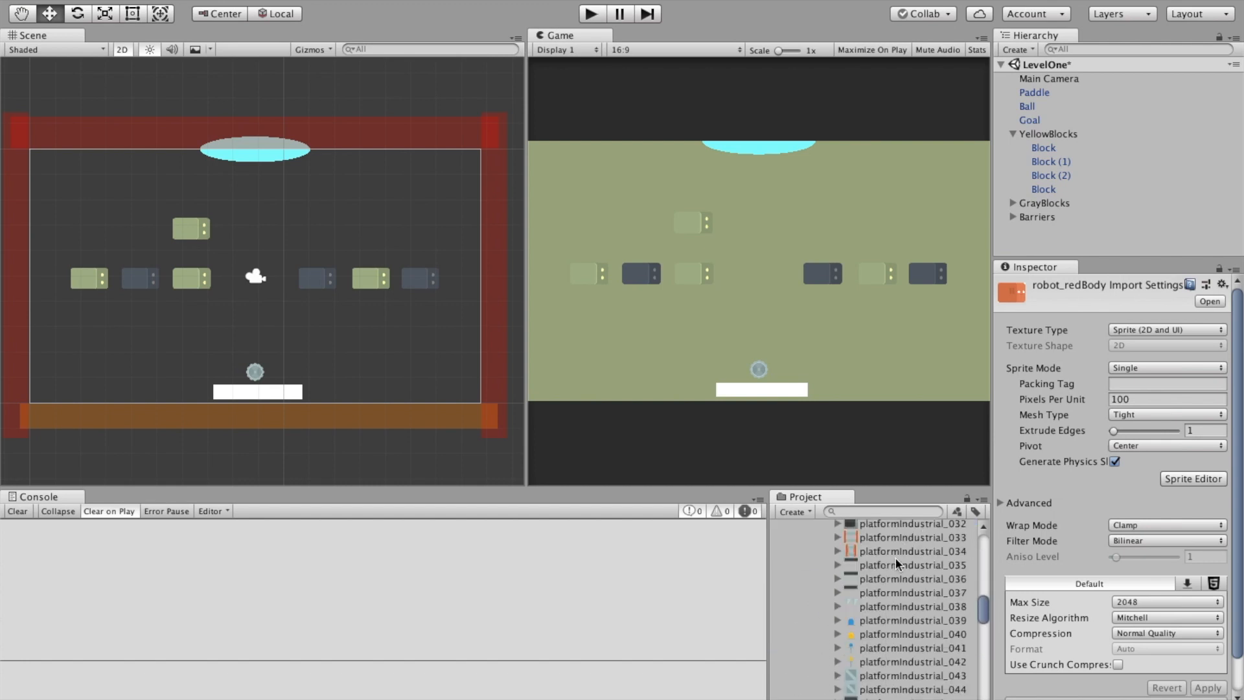
{"action": "left_click", "coordinate": [897, 565]}
{"action": "left_click", "coordinate": [1115, 668]}
{"action": "left_click", "coordinate": [904, 578]}
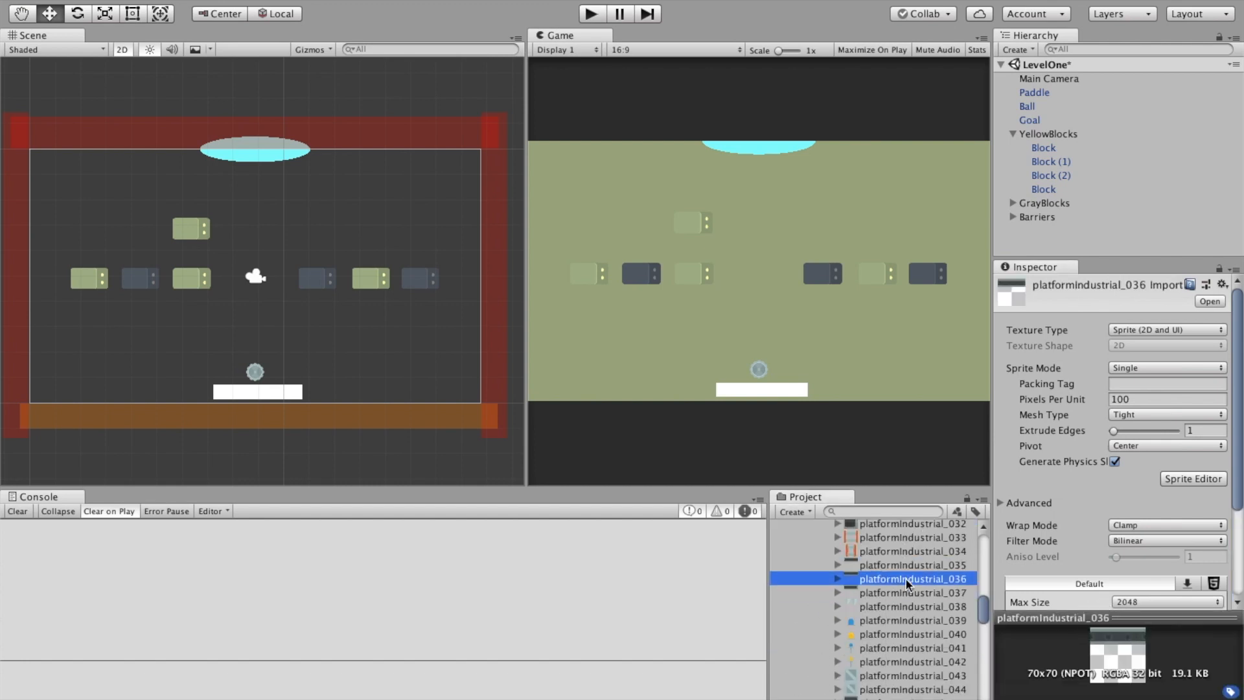
{"action": "scroll", "coordinate": [904, 596], "scroll_direction": "up", "scroll_amount": 3}
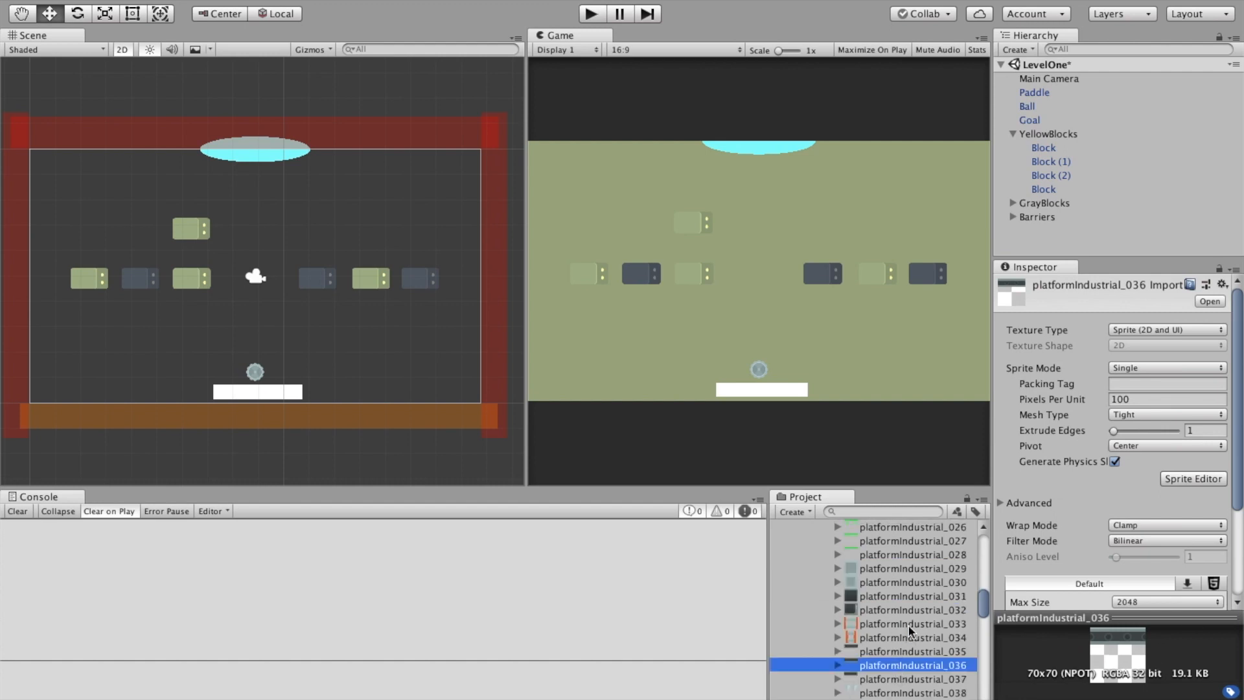
{"action": "left_click", "coordinate": [900, 638]}
{"action": "scroll", "coordinate": [899, 643], "scroll_direction": "down", "scroll_amount": 7}
{"action": "left_click", "coordinate": [892, 666]}
{"action": "double_click", "coordinate": [883, 681]}
{"action": "scroll", "coordinate": [886, 674], "scroll_direction": "down", "scroll_amount": 20}
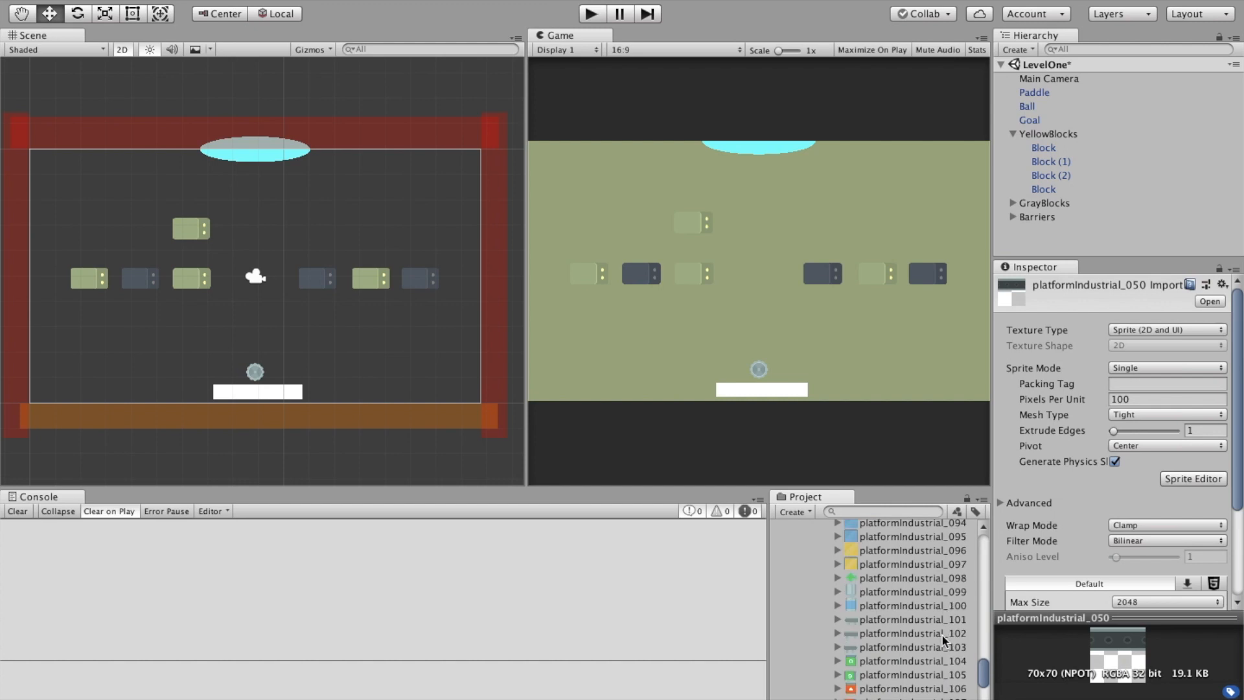
{"action": "left_click", "coordinate": [897, 622]}
{"action": "scroll", "coordinate": [881, 659], "scroll_direction": "down", "scroll_amount": 2}
{"action": "scroll", "coordinate": [881, 658], "scroll_direction": "up", "scroll_amount": 20}
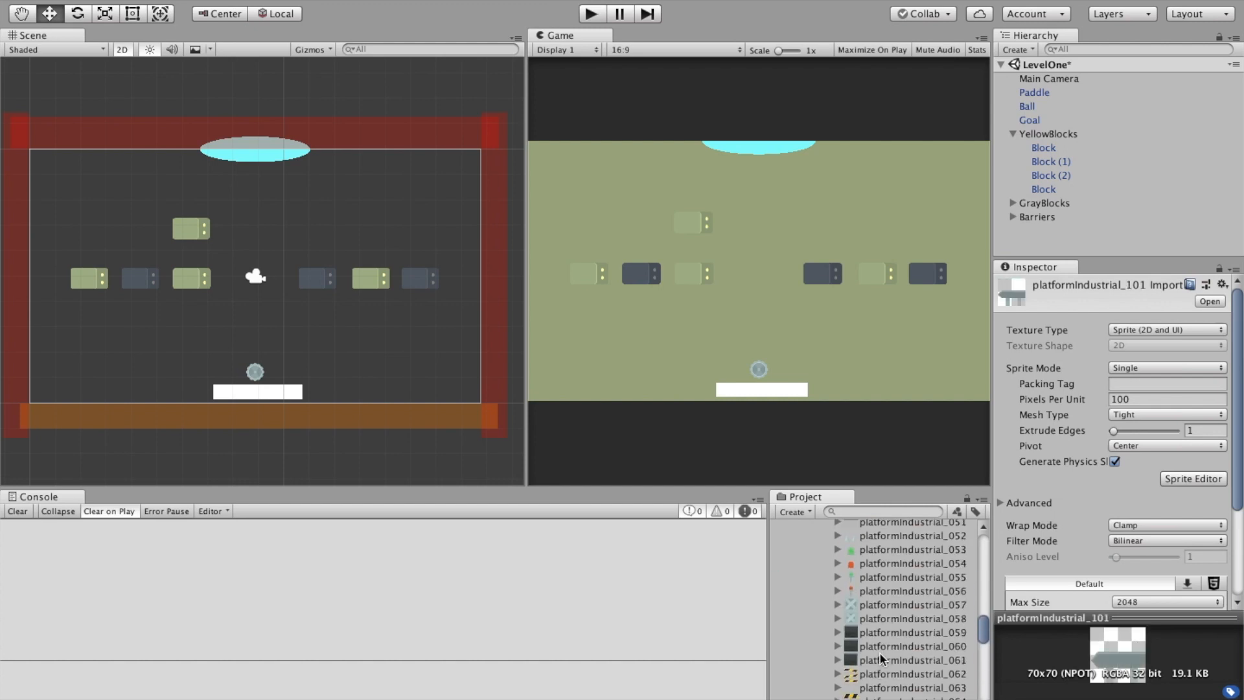
Move the platformIndustrial_036 sprite from the industrial pack's PNG folder into the _Sprites folder.
{"action": "left_click", "coordinate": [884, 683]}
{"action": "left_click", "coordinate": [884, 676]}
{"action": "scroll", "coordinate": [907, 674], "scroll_direction": "up", "scroll_amount": 10}
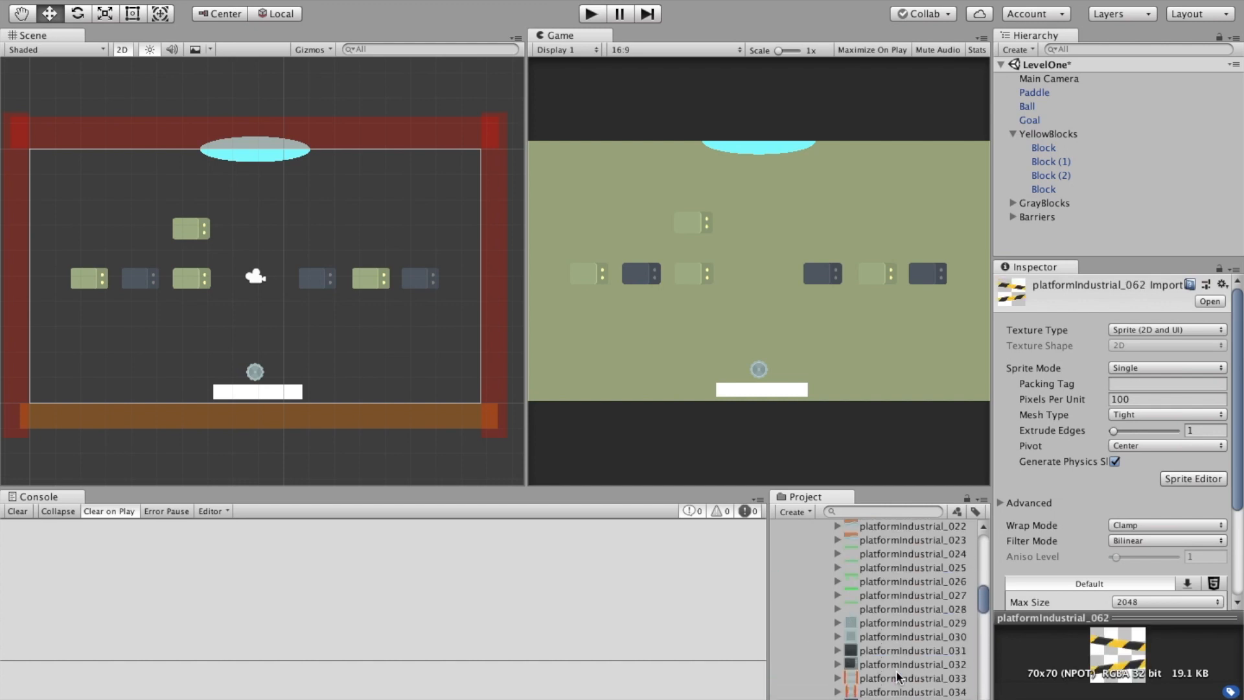
{"action": "left_click", "coordinate": [974, 692]}
{"action": "left_click_drag", "start_coordinate": [974, 698], "coordinate": [831, 568]}
Preview more platformIndustrial sprites, up to platformIndustrial_059, for platform and barrier artwork.
{"action": "scroll", "coordinate": [963, 632], "scroll_direction": "down", "scroll_amount": 10}
{"action": "left_click", "coordinate": [864, 664]}
{"action": "left_click", "coordinate": [859, 673]}
{"action": "left_click", "coordinate": [868, 690]}
{"action": "left_click", "coordinate": [868, 697]}
{"action": "scroll", "coordinate": [883, 680], "scroll_direction": "down", "scroll_amount": 3}
{"action": "left_click", "coordinate": [894, 633]}
{"action": "left_click", "coordinate": [894, 659]}
{"action": "left_click", "coordinate": [893, 686]}
{"action": "left_click", "coordinate": [893, 673]}
{"action": "scroll", "coordinate": [893, 662], "scroll_direction": "down", "scroll_amount": 3}
{"action": "left_click", "coordinate": [880, 675]}
{"action": "left_click", "coordinate": [884, 667]}
{"action": "left_click", "coordinate": [887, 691]}
{"action": "left_click", "coordinate": [890, 699]}
{"action": "scroll", "coordinate": [900, 681], "scroll_direction": "down", "scroll_amount": 4}
{"action": "left_click", "coordinate": [908, 647]}
{"action": "left_click", "coordinate": [901, 619]}
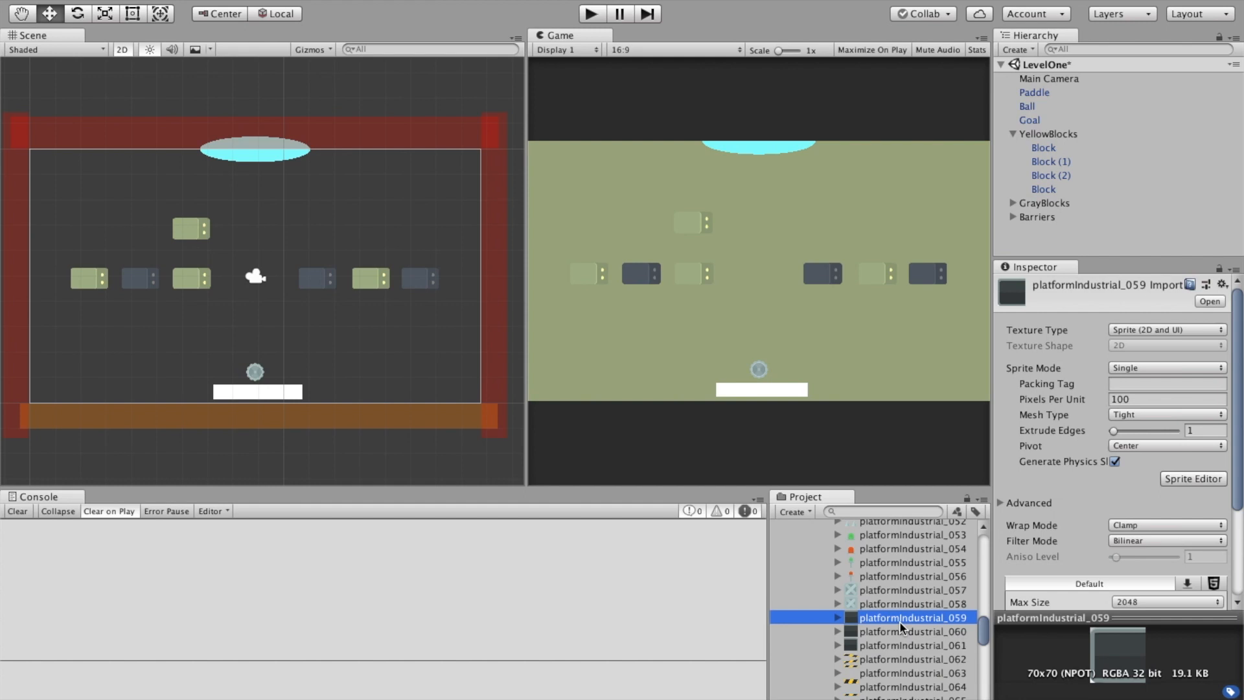
Move the striped platformIndustrial_064 sprite from the industrial pack's PNG folder into the _Sprites folder.
{"action": "scroll", "coordinate": [900, 625], "scroll_direction": "down", "scroll_amount": 1}
{"action": "left_click", "coordinate": [872, 669]}
{"action": "left_click", "coordinate": [875, 695]}
{"action": "left_click", "coordinate": [873, 670]}
{"action": "left_click", "coordinate": [868, 684]}
{"action": "left_click_drag", "start_coordinate": [888, 674], "coordinate": [804, 588]}
Assign platformIndustrial_036 as the sprite in the Paddle prefab's Sprite Renderer and check the sprite's import settings.
{"action": "scroll", "coordinate": [862, 582], "scroll_direction": "up", "scroll_amount": 6}
{"action": "left_click", "coordinate": [845, 576]}
{"action": "left_click_drag", "start_coordinate": [832, 690], "coordinate": [1141, 388]}
{"action": "scroll", "coordinate": [814, 450], "scroll_direction": "up", "scroll_amount": 5}
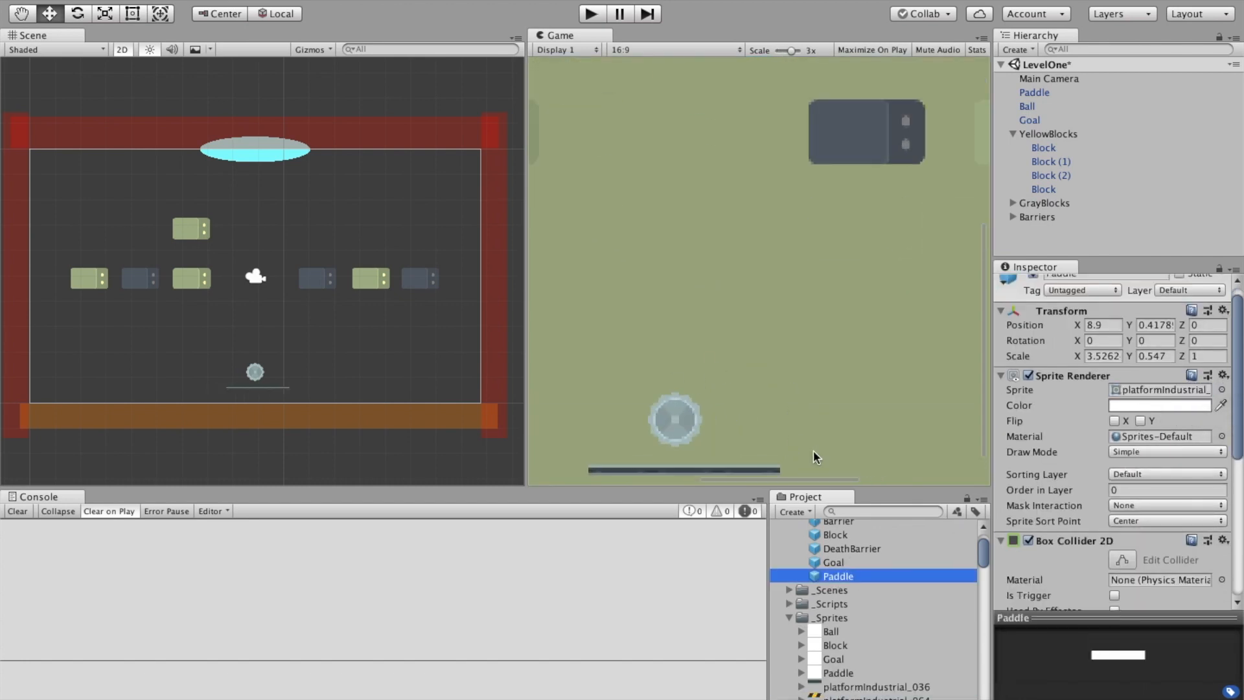
{"action": "scroll", "coordinate": [810, 452], "scroll_direction": "down", "scroll_amount": 5}
{"action": "left_click", "coordinate": [1115, 393]}
{"action": "left_click", "coordinate": [836, 667]}
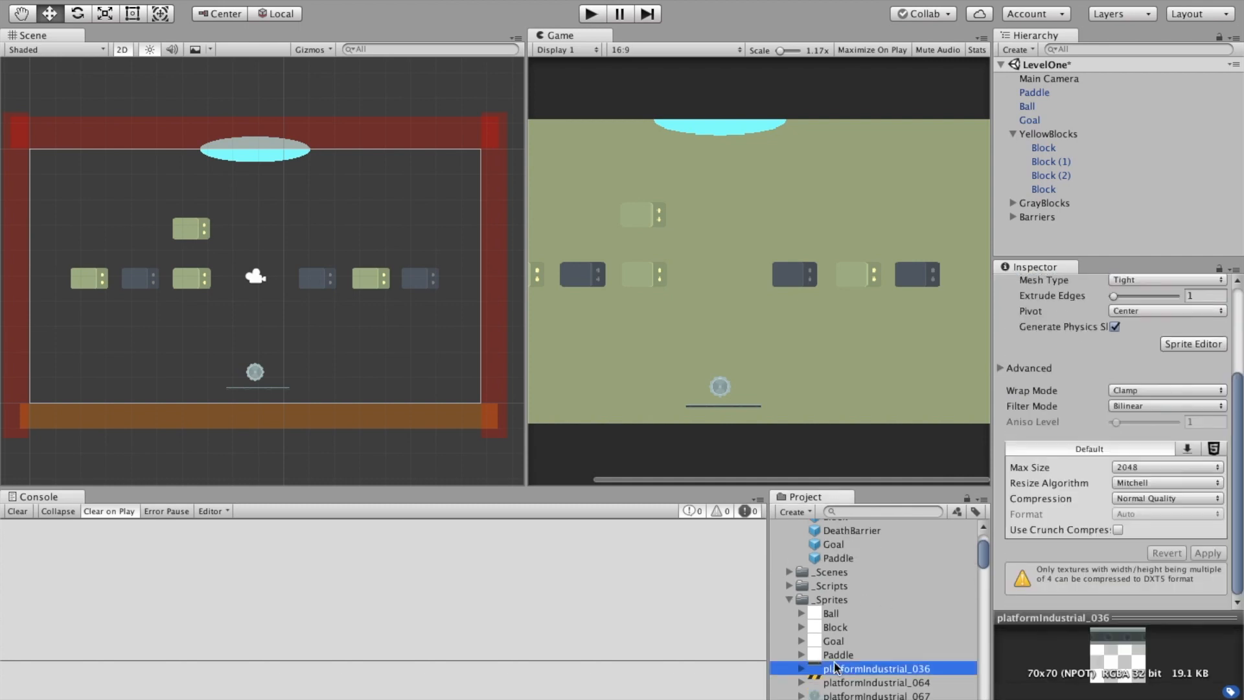
{"action": "scroll", "coordinate": [1119, 392], "scroll_direction": "up", "scroll_amount": 3}
{"action": "scroll", "coordinate": [1076, 405], "scroll_direction": "down", "scroll_amount": 2}
{"action": "scroll", "coordinate": [1072, 405], "scroll_direction": "up", "scroll_amount": 3}
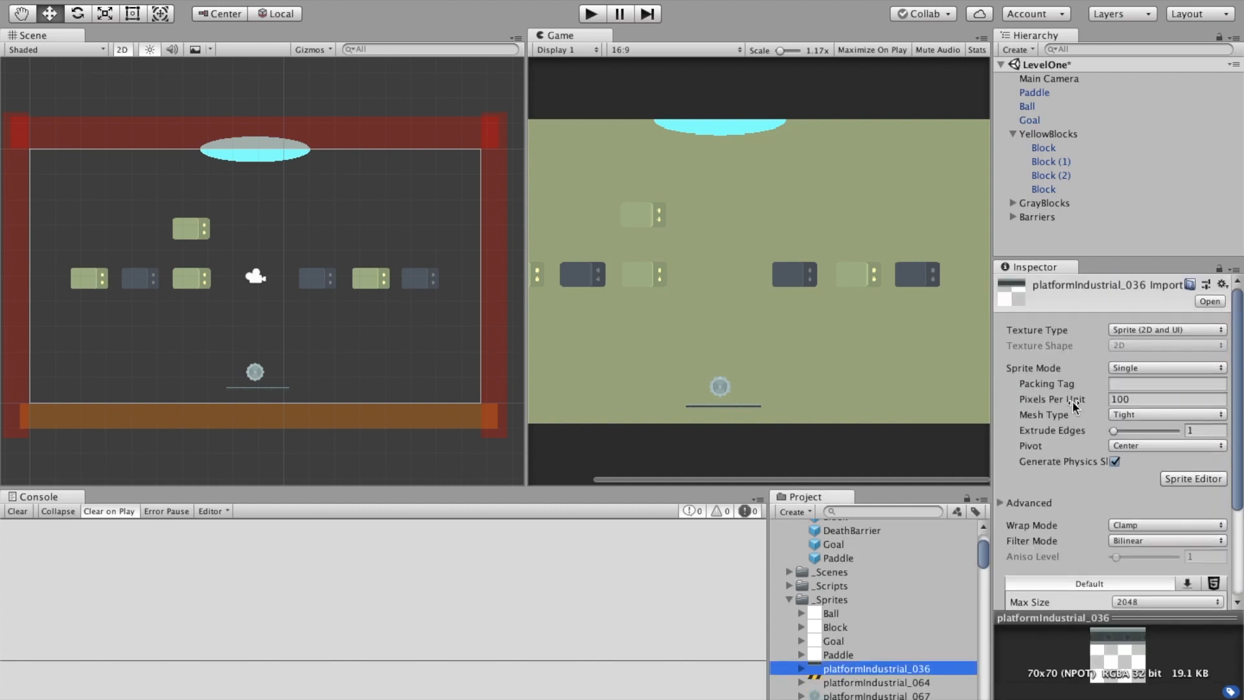
Try to scale the scene's Paddle object vertically.
{"action": "left_click", "coordinate": [133, 14]}
{"action": "scroll", "coordinate": [733, 400], "scroll_direction": "up", "scroll_amount": 2}
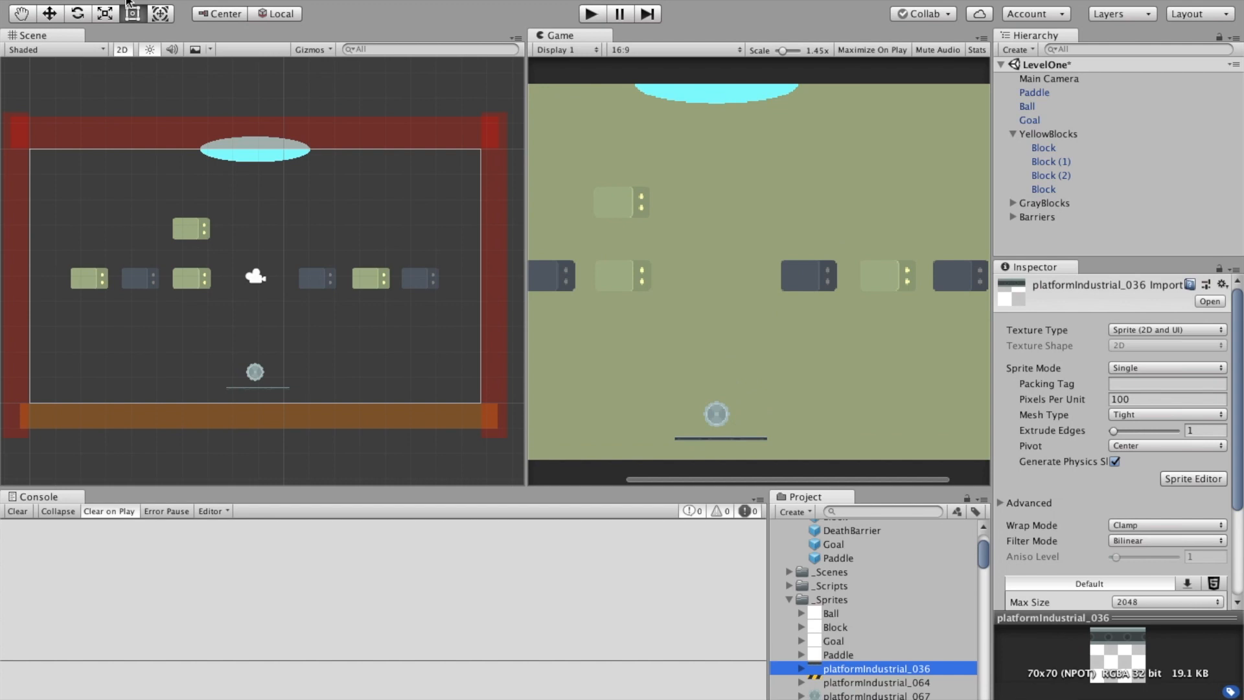
{"action": "scroll", "coordinate": [240, 385], "scroll_direction": "up", "scroll_amount": 5}
{"action": "left_click", "coordinate": [104, 13]}
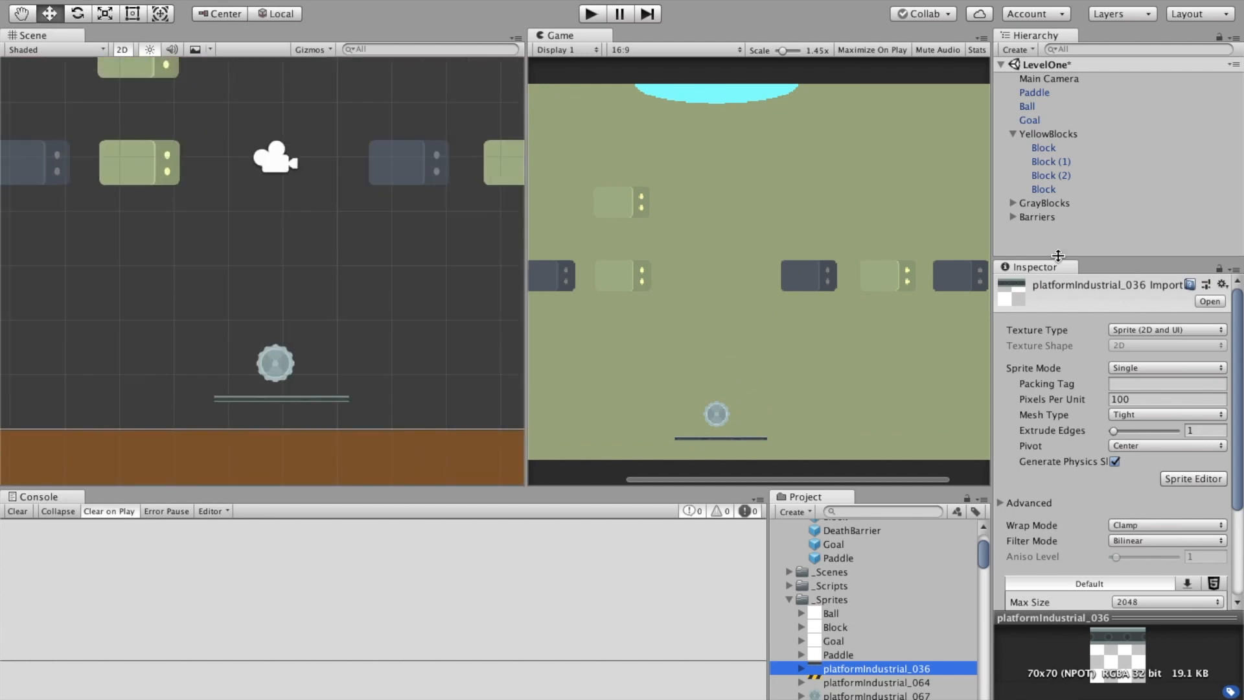
{"action": "left_click", "coordinate": [291, 405]}
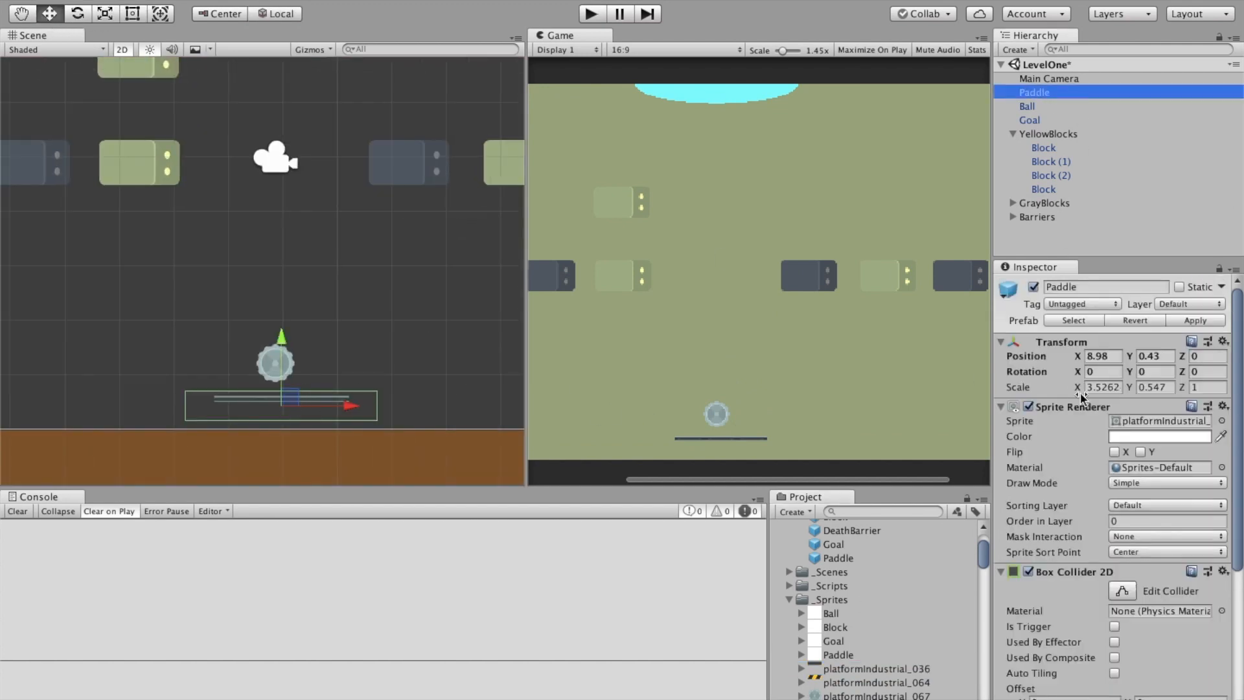
{"action": "left_click", "coordinate": [105, 13]}
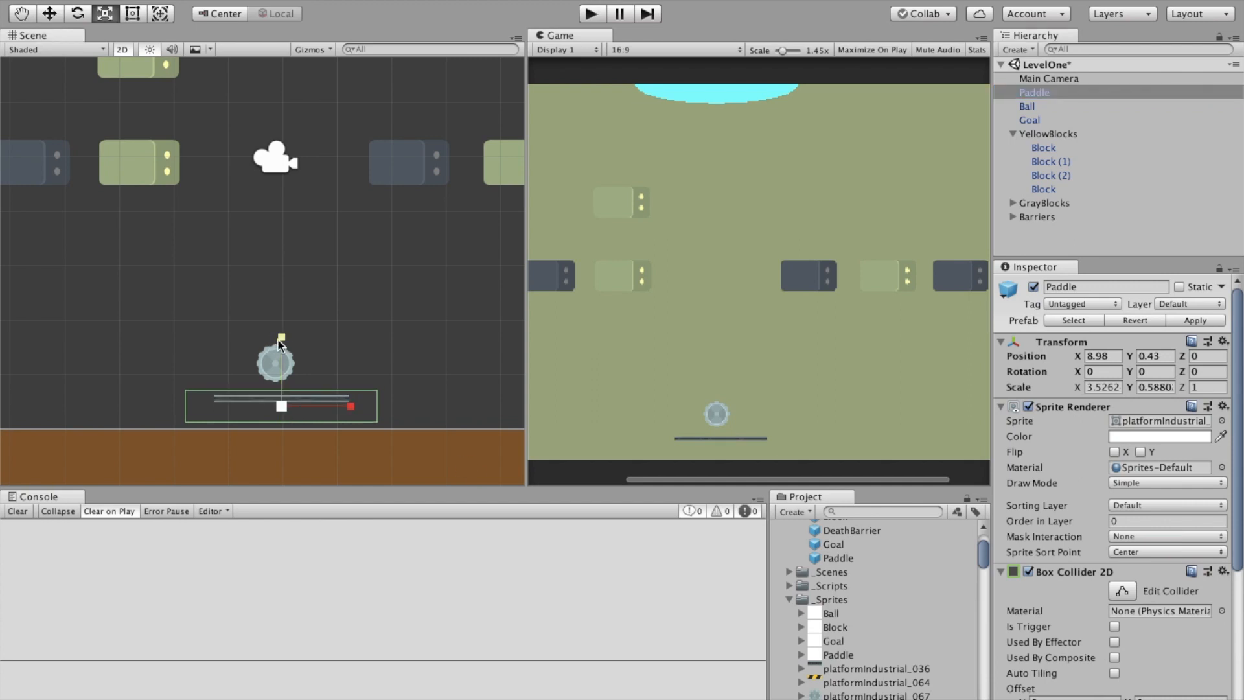
Move the tracks_long1 sprite from the Robot pack into the _Sprites folder.
{"action": "scroll", "coordinate": [863, 633], "scroll_direction": "down", "scroll_amount": 8}
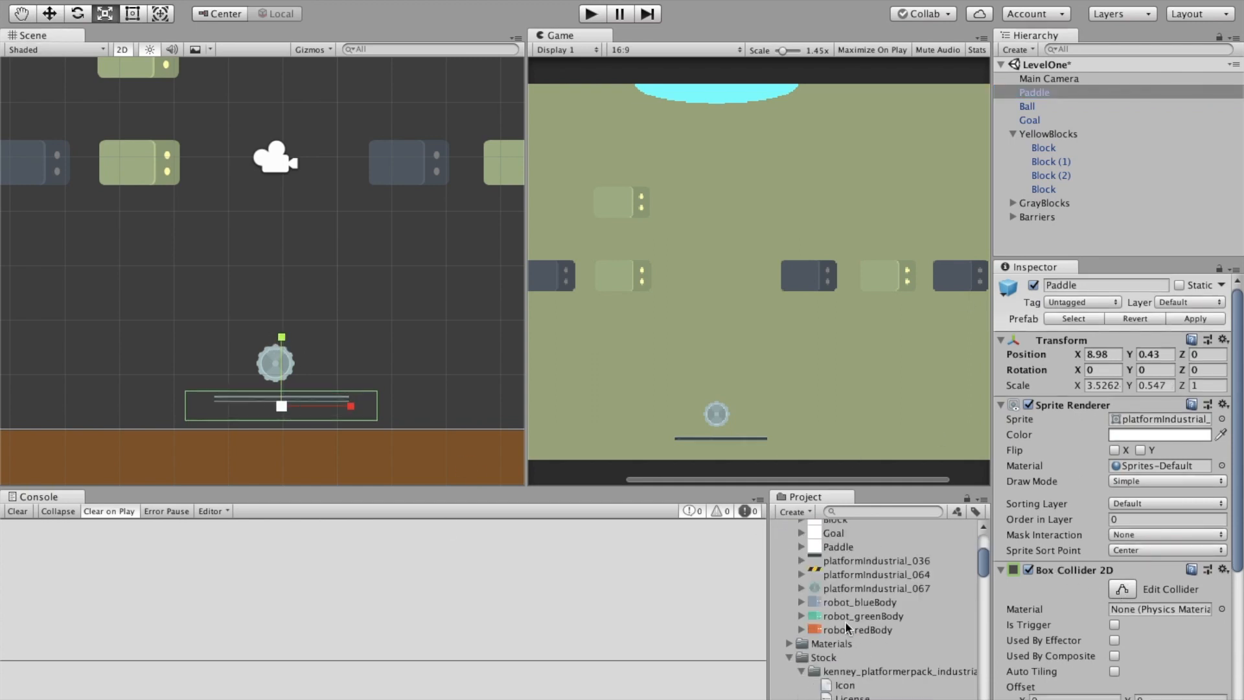
{"action": "scroll", "coordinate": [858, 642], "scroll_direction": "up", "scroll_amount": 4}
{"action": "left_click", "coordinate": [802, 626]}
{"action": "left_click", "coordinate": [802, 696]}
{"action": "scroll", "coordinate": [865, 672], "scroll_direction": "down", "scroll_amount": 4}
{"action": "left_click", "coordinate": [812, 646]}
{"action": "scroll", "coordinate": [889, 669], "scroll_direction": "down", "scroll_amount": 1}
{"action": "scroll", "coordinate": [890, 674], "scroll_direction": "down", "scroll_amount": 5}
{"action": "left_click_drag", "start_coordinate": [881, 686], "coordinate": [826, 549]}
Try tracks_long1 as the sprite in the Paddle prefab's Sprite Renderer and inspect the scene's Paddle.
{"action": "scroll", "coordinate": [902, 649], "scroll_direction": "up", "scroll_amount": 1}
{"action": "scroll", "coordinate": [796, 589], "scroll_direction": "up", "scroll_amount": 5}
{"action": "left_click_drag", "start_coordinate": [817, 671], "coordinate": [925, 626]}
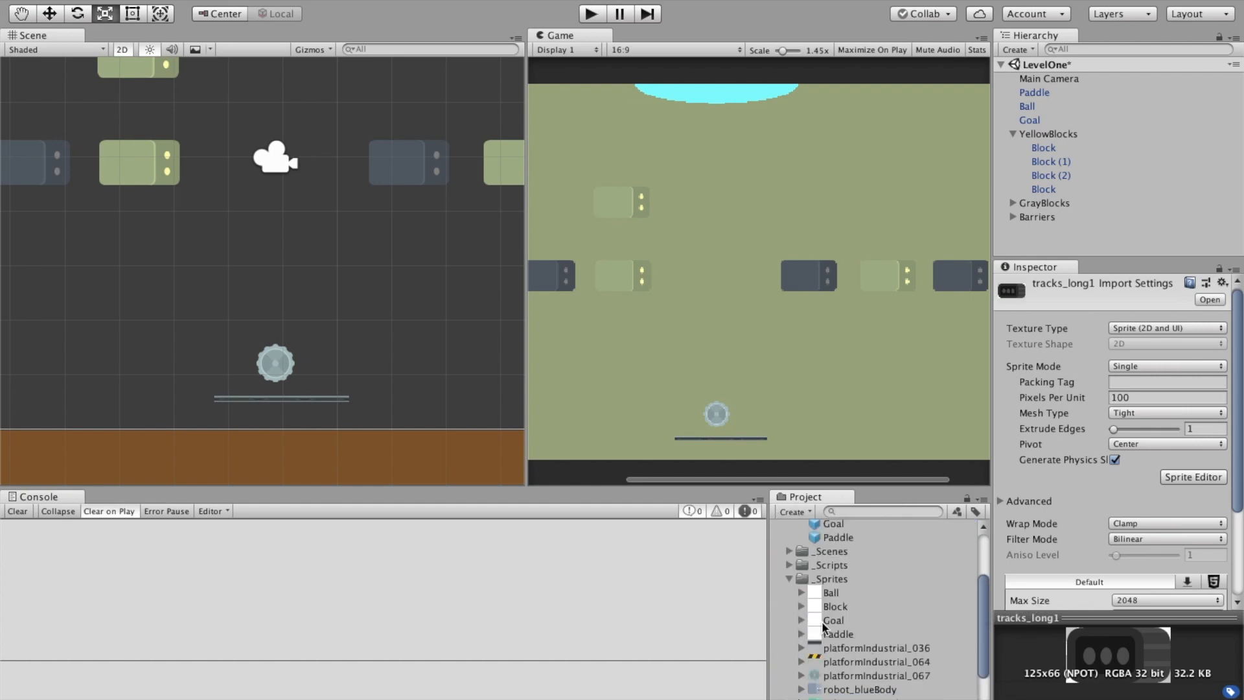
{"action": "key", "text": "super+z"}
{"action": "left_click_drag", "start_coordinate": [815, 677], "coordinate": [1140, 400]}
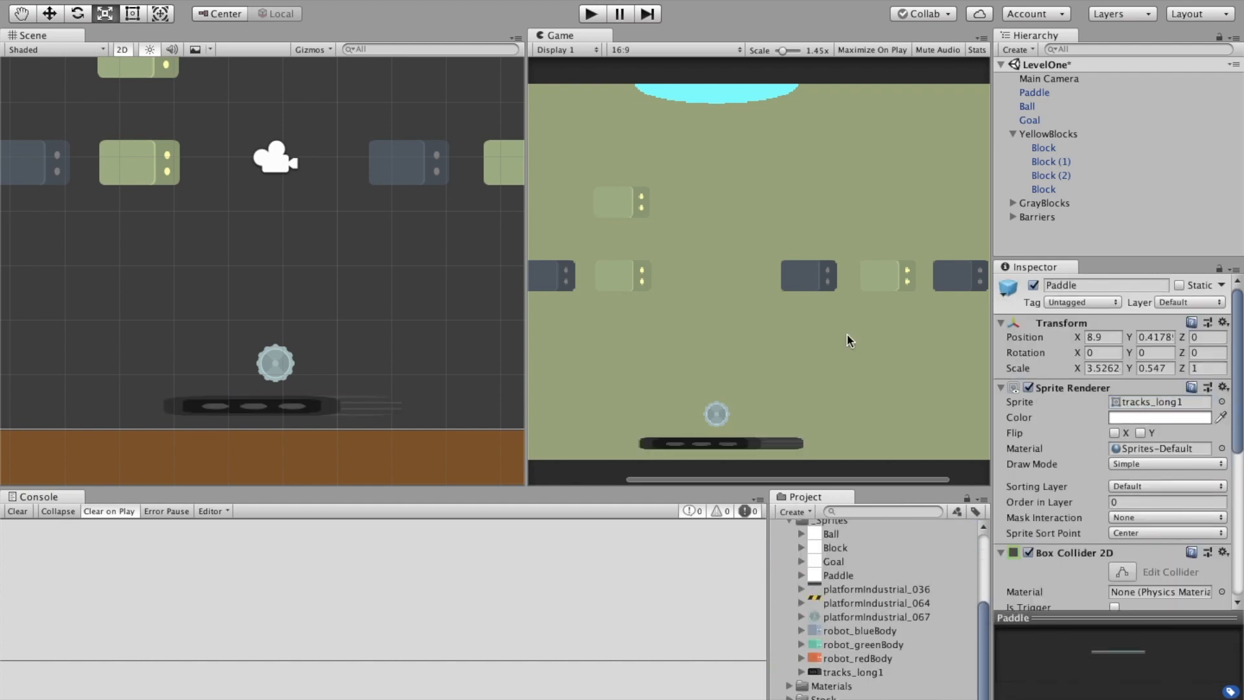
{"action": "left_click", "coordinate": [1034, 92]}
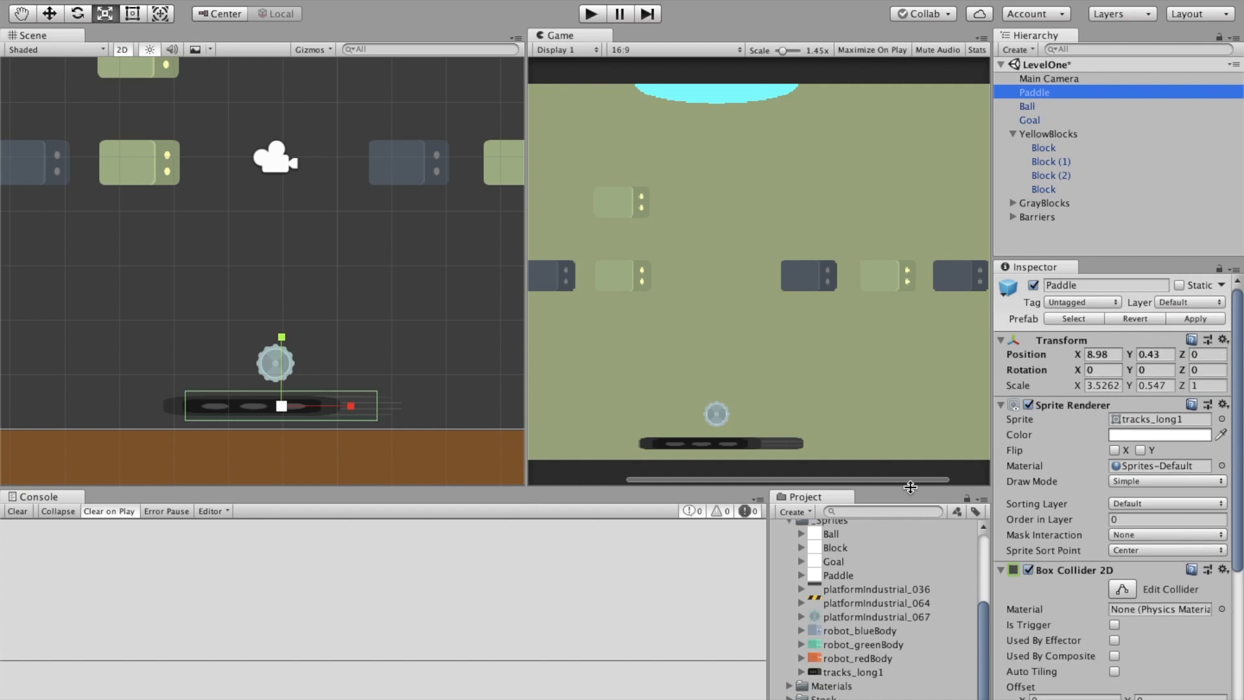
Try the striped platformIndustrial_064 as the sprite in the Paddle prefab's Sprite Renderer.
{"action": "left_click", "coordinate": [846, 602]}
{"action": "scroll", "coordinate": [847, 543], "scroll_direction": "up", "scroll_amount": 3}
{"action": "scroll", "coordinate": [846, 544], "scroll_direction": "up", "scroll_amount": 3}
{"action": "left_click", "coordinate": [823, 627]}
{"action": "scroll", "coordinate": [824, 628], "scroll_direction": "down", "scroll_amount": 3}
{"action": "left_click_drag", "start_coordinate": [832, 668], "coordinate": [1123, 400]}
Set the Paddle prefab's sprite back to platformIndustrial_036.
{"action": "scroll", "coordinate": [866, 591], "scroll_direction": "down", "scroll_amount": 3}
{"action": "left_click", "coordinate": [866, 589]}
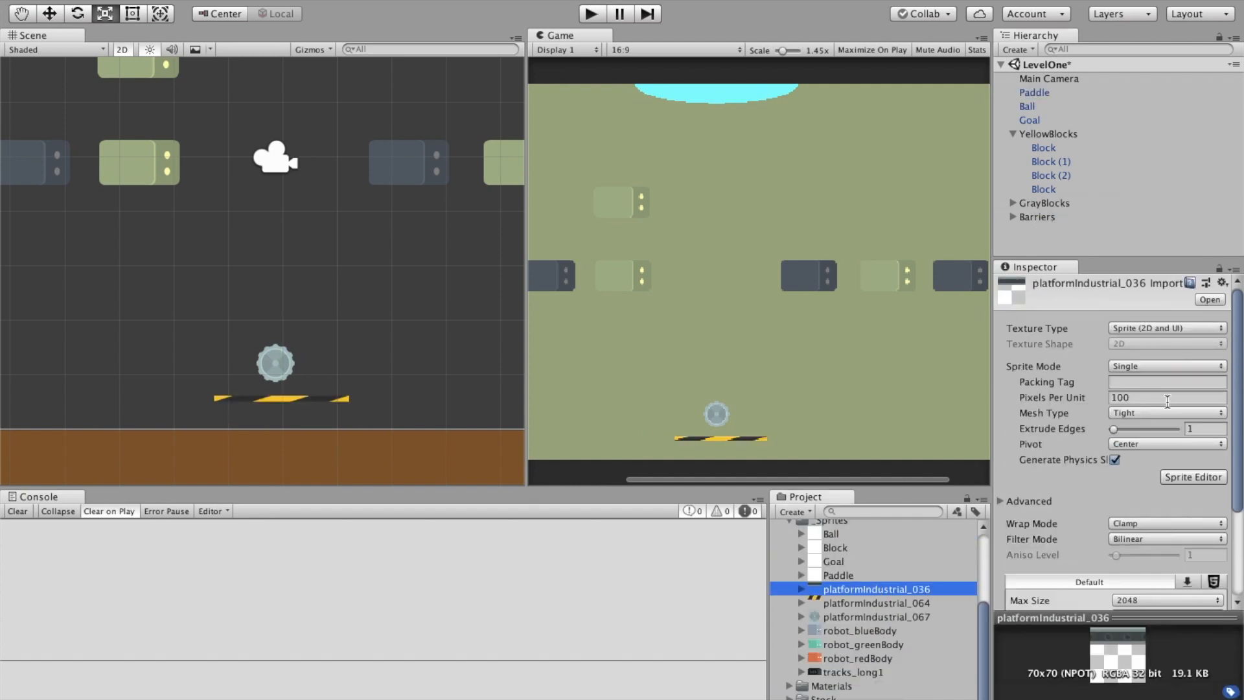
{"action": "scroll", "coordinate": [881, 609], "scroll_direction": "up", "scroll_amount": 3}
{"action": "left_click", "coordinate": [838, 587]}
{"action": "left_click_drag", "start_coordinate": [855, 696], "coordinate": [1121, 401]}
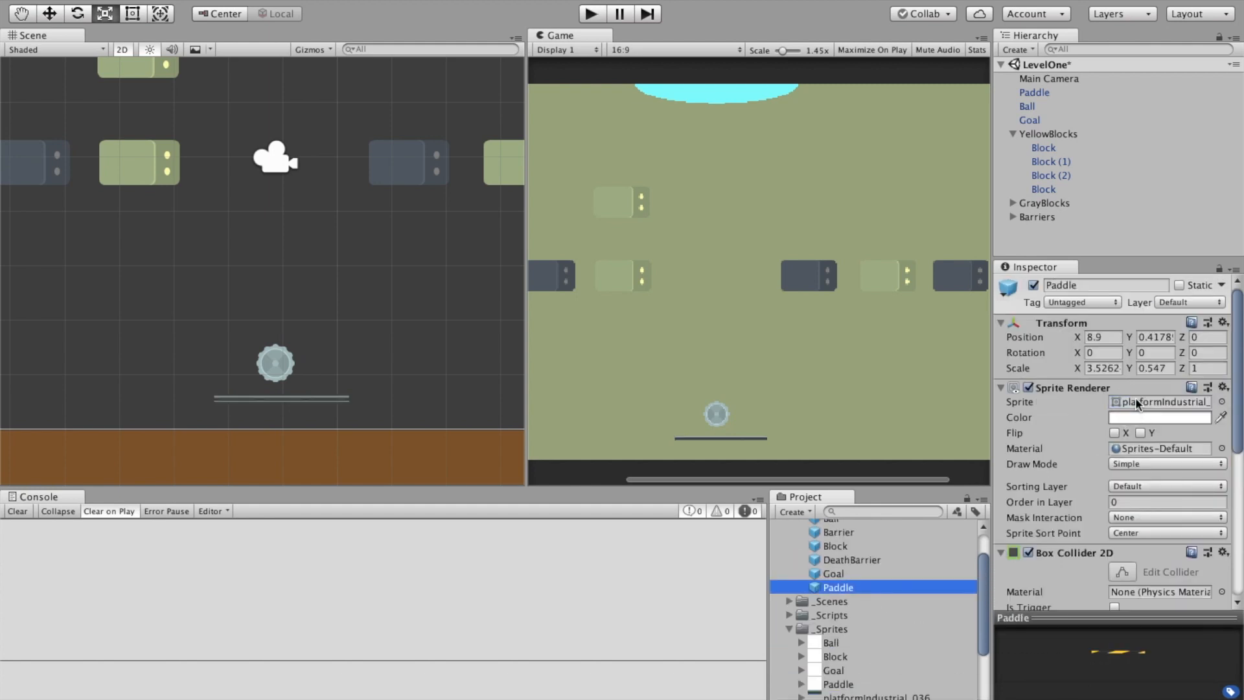
Edit the scene Paddle's Box Collider 2D so all four sides fit the visible platform sprite.
{"action": "left_click", "coordinate": [1034, 92]}
{"action": "left_click", "coordinate": [1117, 591]}
{"action": "left_click_drag", "start_coordinate": [282, 421], "coordinate": [283, 405]}
{"action": "left_click_drag", "start_coordinate": [282, 390], "coordinate": [282, 393]}
{"action": "left_click_drag", "start_coordinate": [377, 400], "coordinate": [353, 399]}
{"action": "left_click_drag", "start_coordinate": [185, 400], "coordinate": [212, 399]}
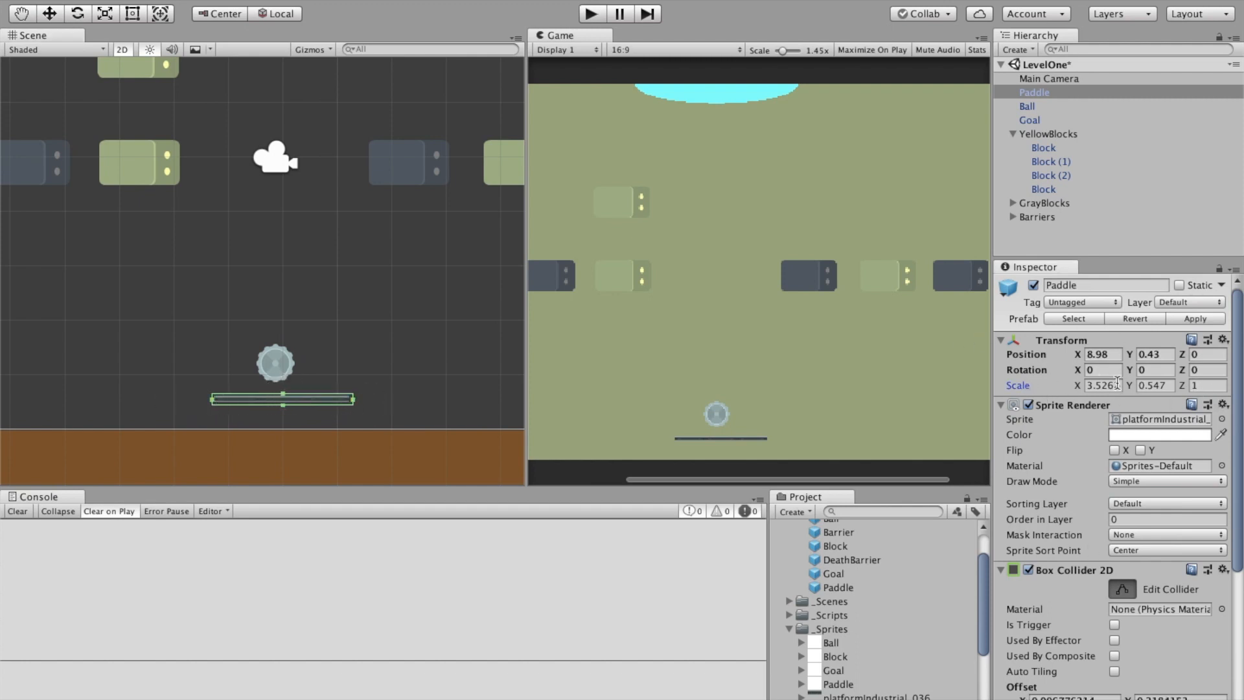
Scale the scene's Paddle taller and set its Y scale to 2.
{"action": "key", "text": "r"}
{"action": "left_click_drag", "start_coordinate": [286, 345], "coordinate": [309, 120]}
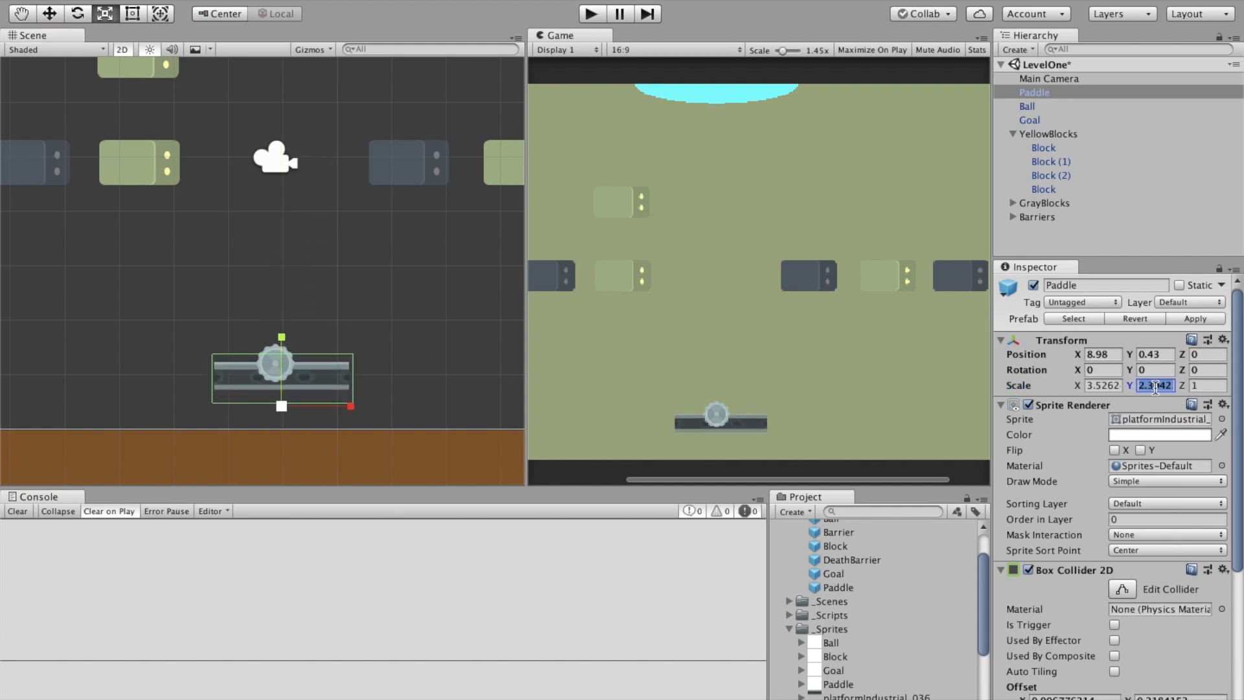
{"action": "type", "text": "2"}
{"action": "key", "text": "Return"}
Move the Paddle down to about X 9.01, Y 0.11 so it sits beneath the ball.
{"action": "key", "text": "w"}
{"action": "left_click_drag", "start_coordinate": [281, 348], "coordinate": [280, 365]}
{"action": "left_click_drag", "start_coordinate": [341, 425], "coordinate": [343, 424]}
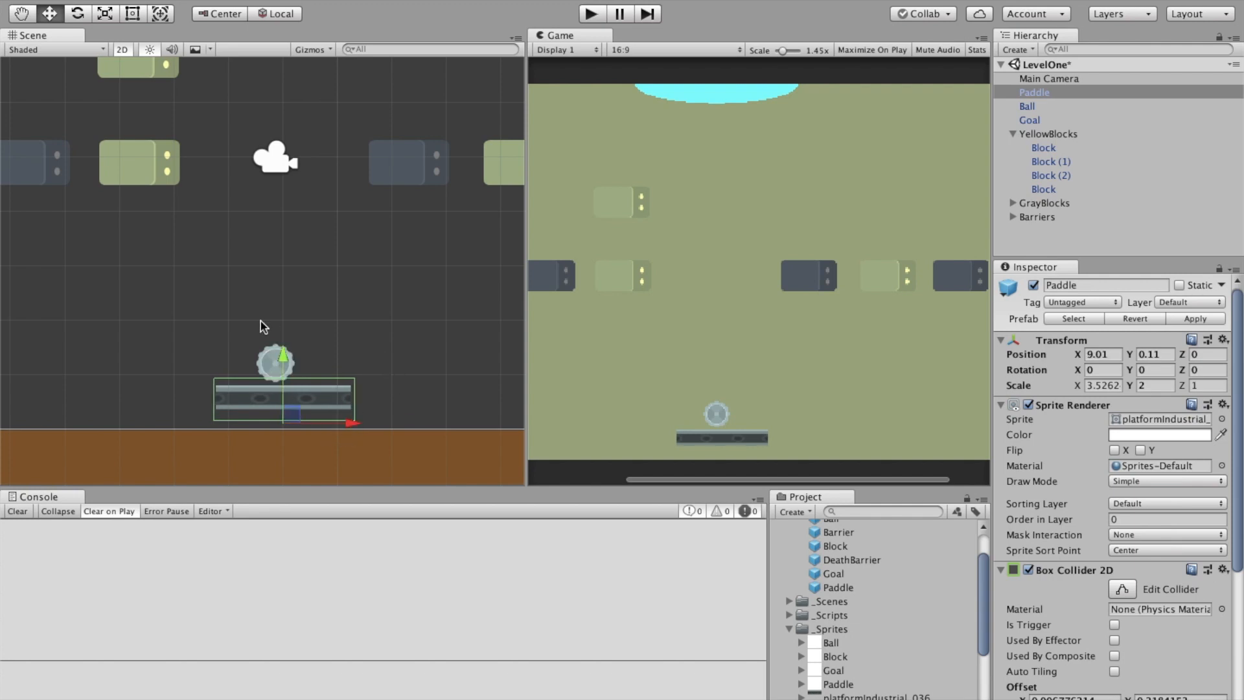
Center the Ball over the paddle at X 9.03 and fit its Circle Collider 2D to the gear sprite.
{"action": "left_click", "coordinate": [1027, 118]}
{"action": "left_click", "coordinate": [1026, 108]}
{"action": "left_click_drag", "start_coordinate": [343, 364], "coordinate": [352, 363]}
{"action": "left_click", "coordinate": [1122, 685]}
{"action": "left_click_drag", "start_coordinate": [257, 364], "coordinate": [271, 369]}
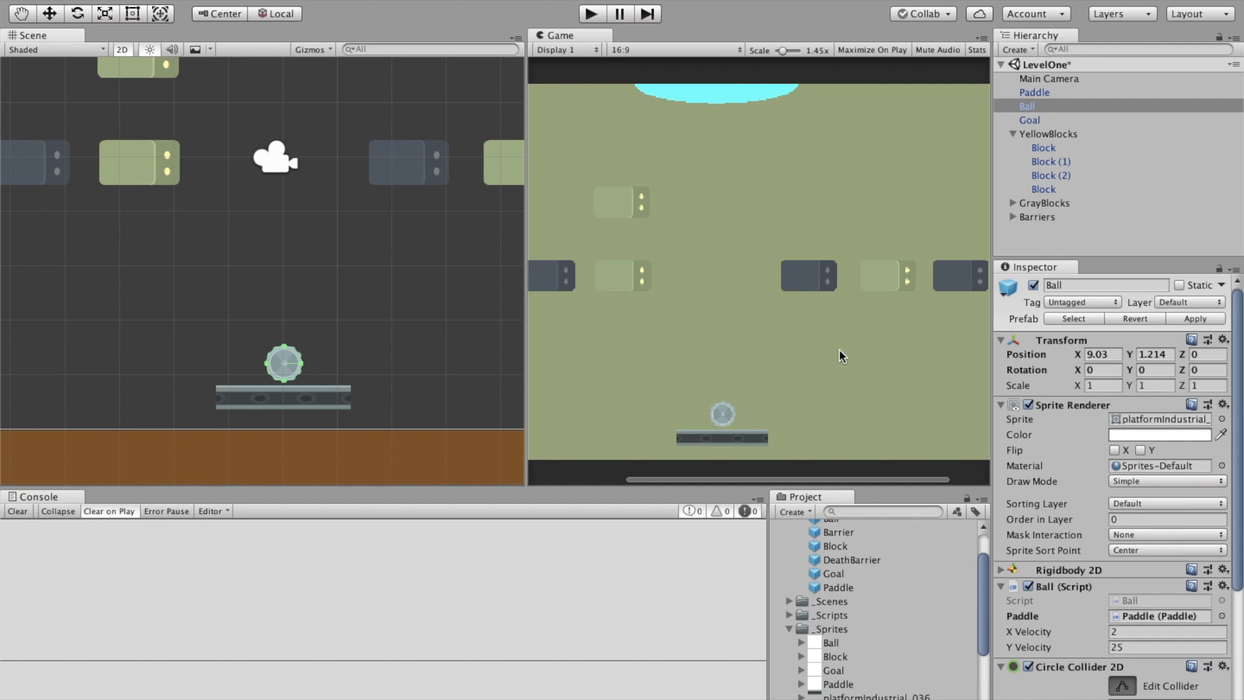
Fit the Box Collider 2D of the first block in YellowBlocks to its sprite and apply it to the Block prefab.
{"action": "scroll", "coordinate": [852, 570], "scroll_direction": "up", "scroll_amount": 3}
{"action": "left_click", "coordinate": [854, 599]}
{"action": "left_click", "coordinate": [1068, 135]}
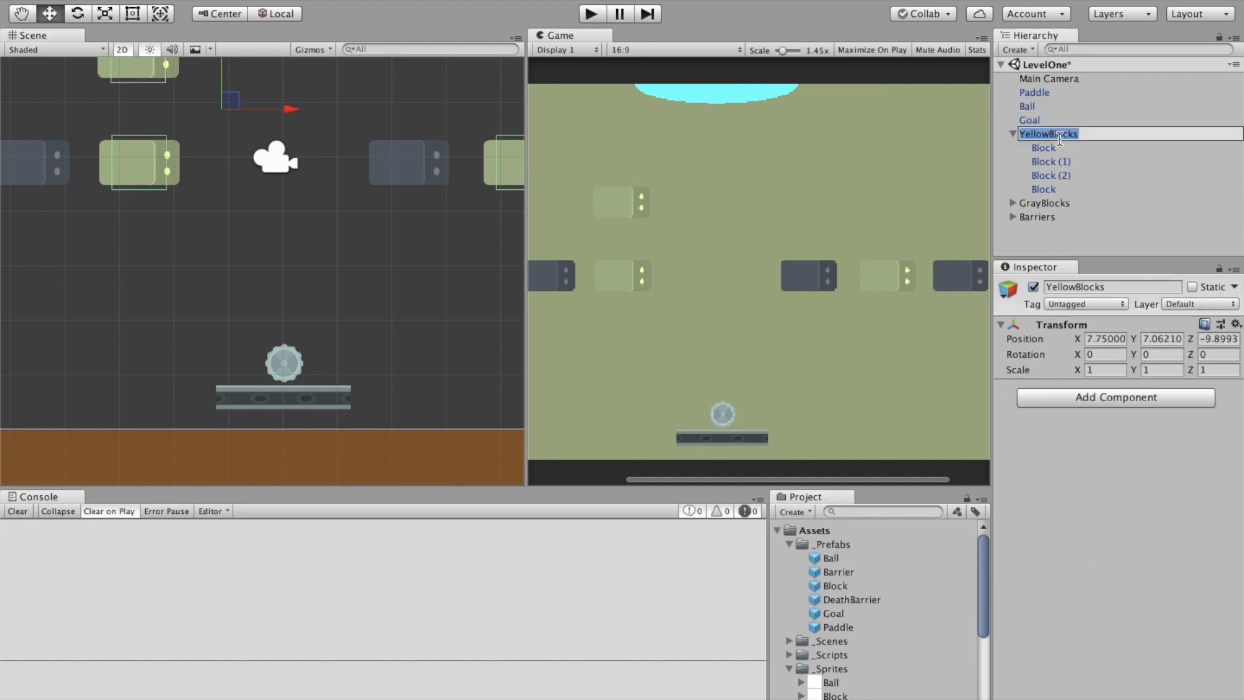
{"action": "left_click", "coordinate": [1048, 148]}
{"action": "left_click", "coordinate": [830, 586]}
{"action": "left_click", "coordinate": [1035, 146]}
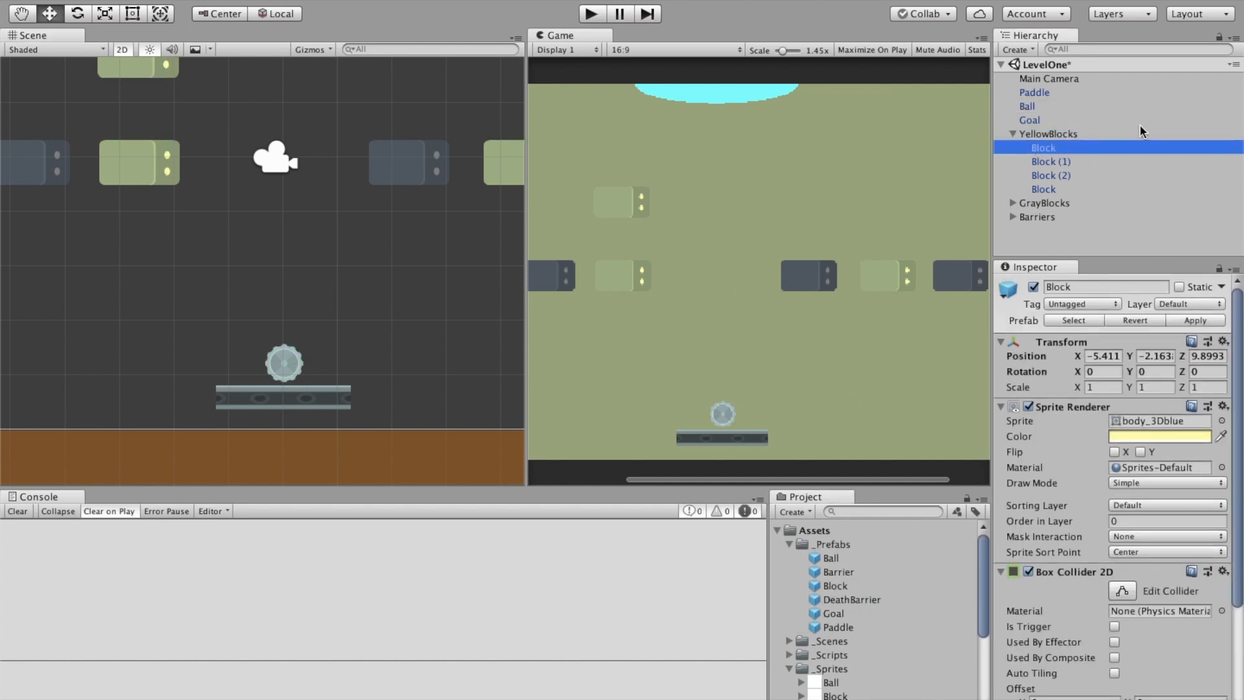
{"action": "left_click", "coordinate": [1122, 590]}
{"action": "key", "text": "f"}
{"action": "left_click_drag", "start_coordinate": [281, 200], "coordinate": [278, 213]}
{"action": "left_click_drag", "start_coordinate": [278, 344], "coordinate": [280, 331]}
{"action": "scroll", "coordinate": [173, 273], "scroll_direction": "down", "scroll_amount": 3}
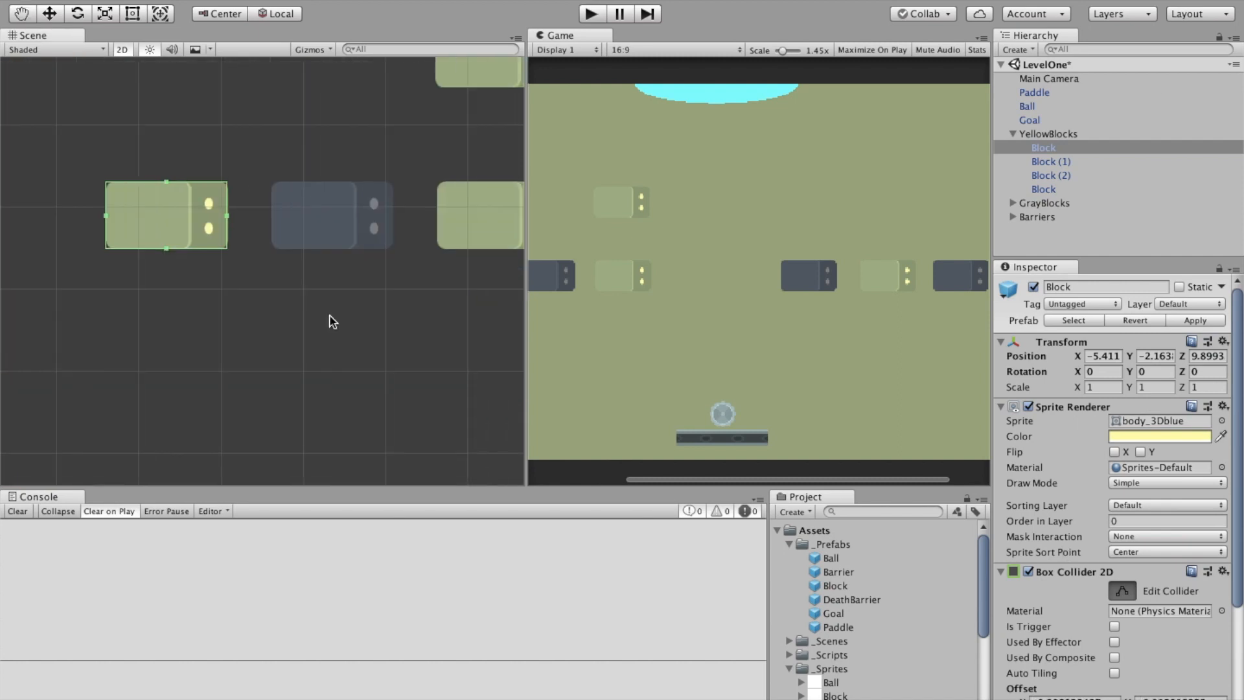
Check the collider outlines on Block (1) and the GrayBlocks group against their sprites.
{"action": "key", "text": "w"}
{"action": "left_click", "coordinate": [1044, 162]}
{"action": "scroll", "coordinate": [577, 260], "scroll_direction": "down", "scroll_amount": 1}
{"action": "scroll", "coordinate": [224, 332], "scroll_direction": "down", "scroll_amount": 4}
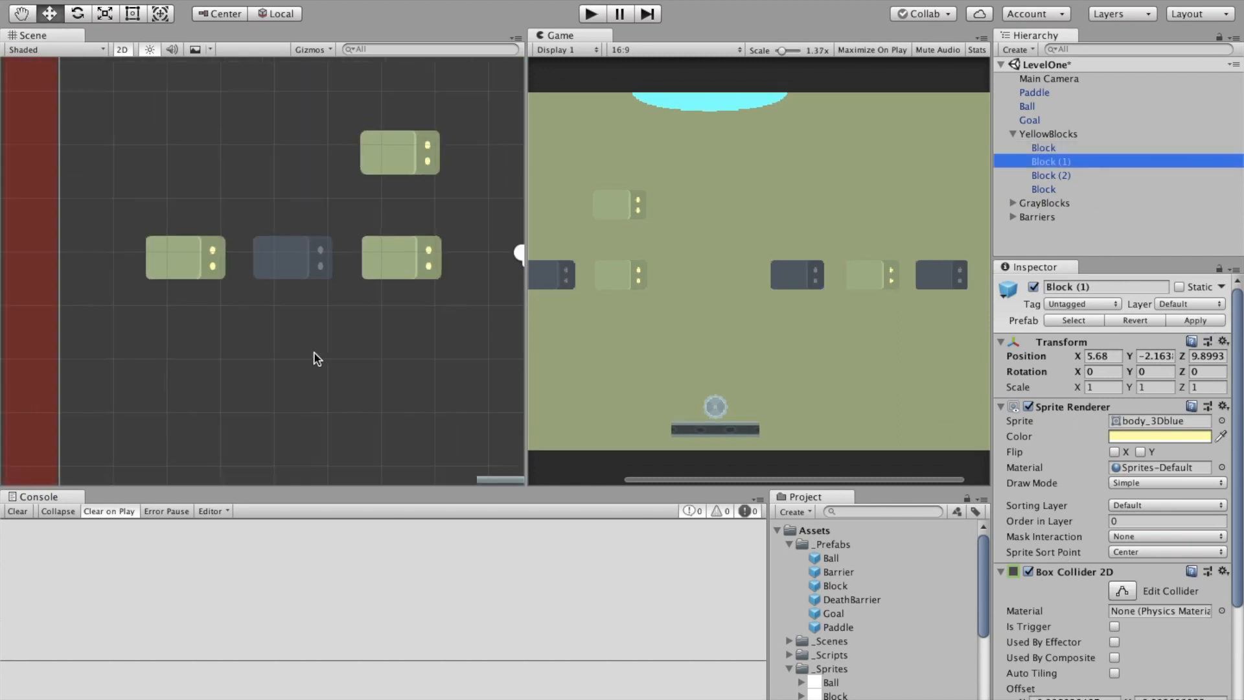
{"action": "middle_click_drag", "start_coordinate": [401, 360], "coordinate": [25, 296]}
{"action": "left_click", "coordinate": [1036, 203]}
{"action": "middle_click_drag", "start_coordinate": [117, 272], "coordinate": [246, 286]}
{"action": "scroll", "coordinate": [202, 293], "scroll_direction": "down", "scroll_amount": 5}
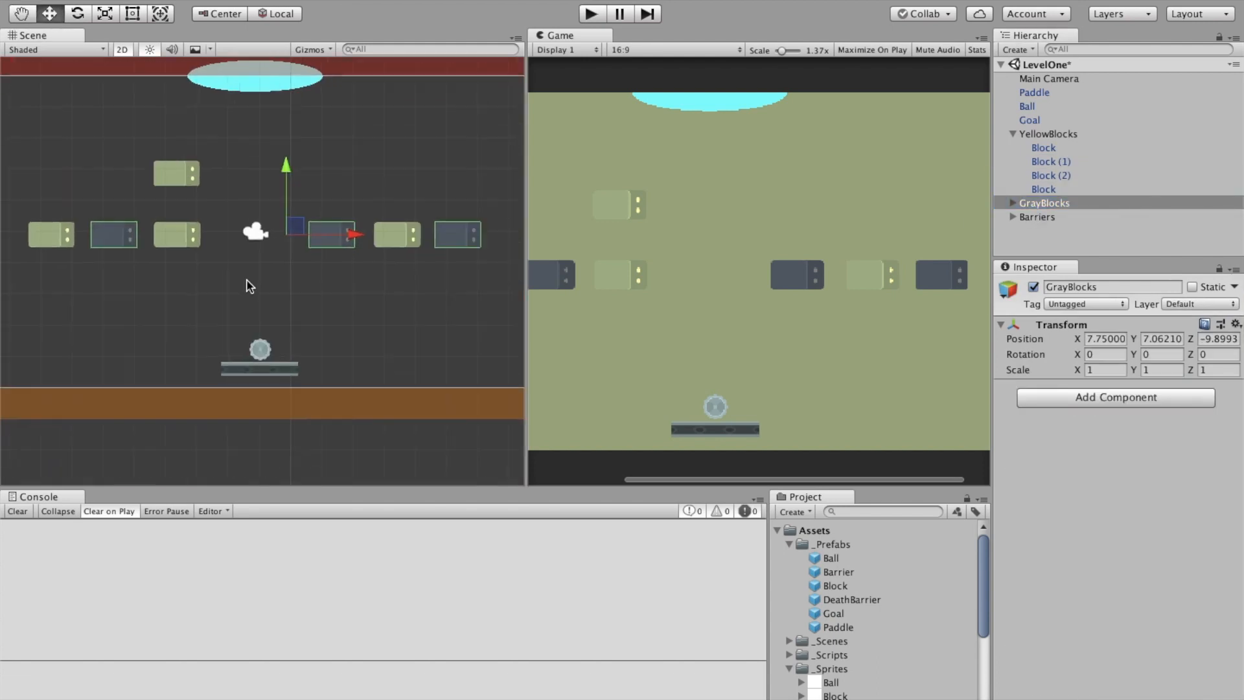
{"action": "scroll", "coordinate": [247, 287], "scroll_direction": "down", "scroll_amount": 1}
{"action": "scroll", "coordinate": [842, 609], "scroll_direction": "down", "scroll_amount": 5}
Add the striped platformIndustrial_064 sprite to the LevelOne scene as a new object.
{"action": "left_click", "coordinate": [852, 672]}
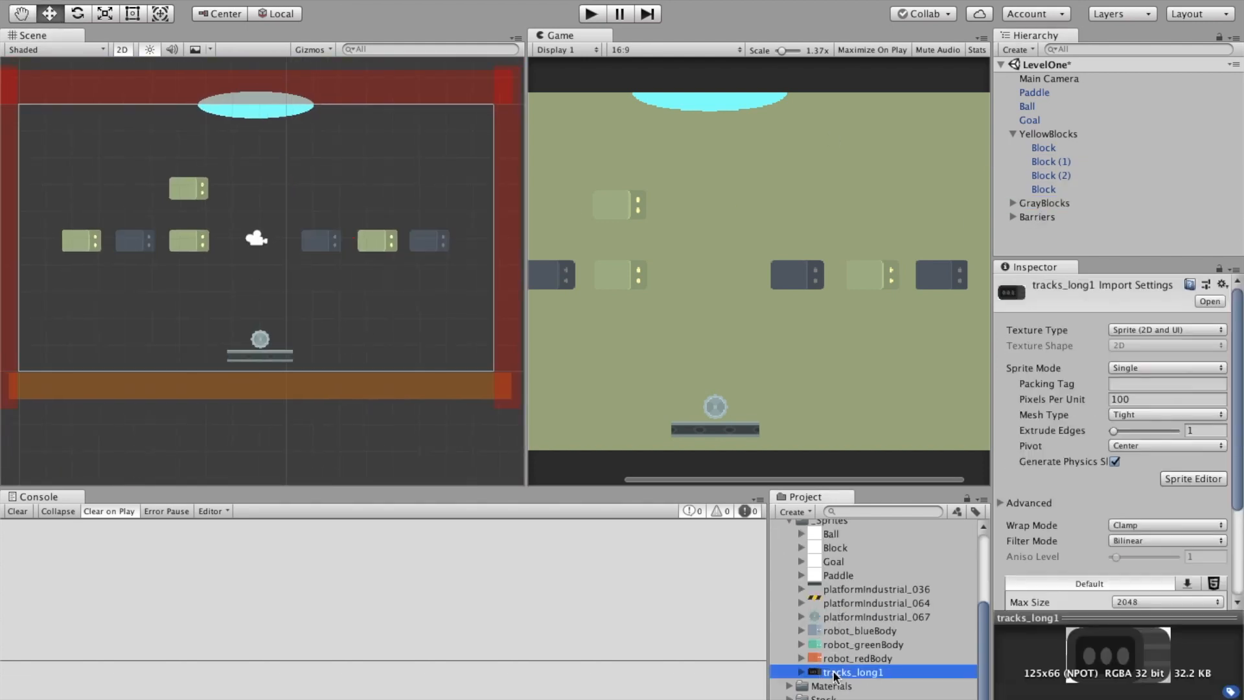
{"action": "left_click", "coordinate": [852, 602]}
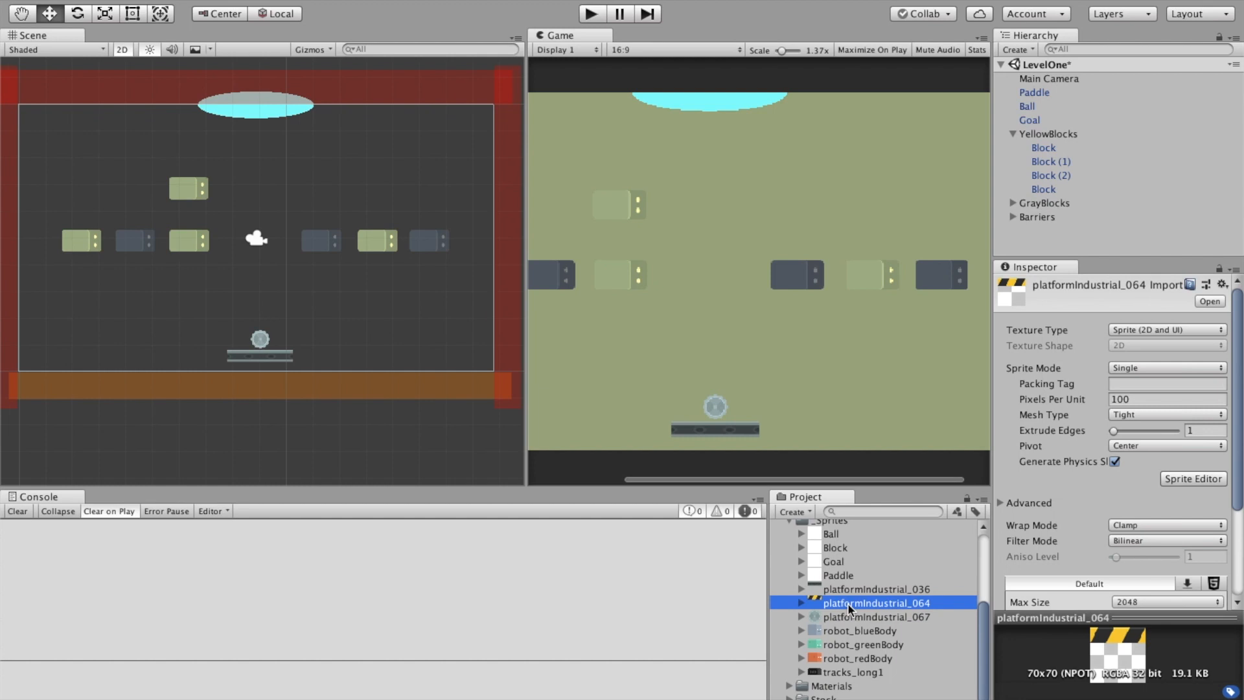
{"action": "left_click_drag", "start_coordinate": [849, 608], "coordinate": [1069, 233]}
Try rotating the platformIndustrial_064 object freehand and undo the rotation.
{"action": "key", "text": "e"}
{"action": "left_click_drag", "start_coordinate": [25, 302], "coordinate": [259, 535]}
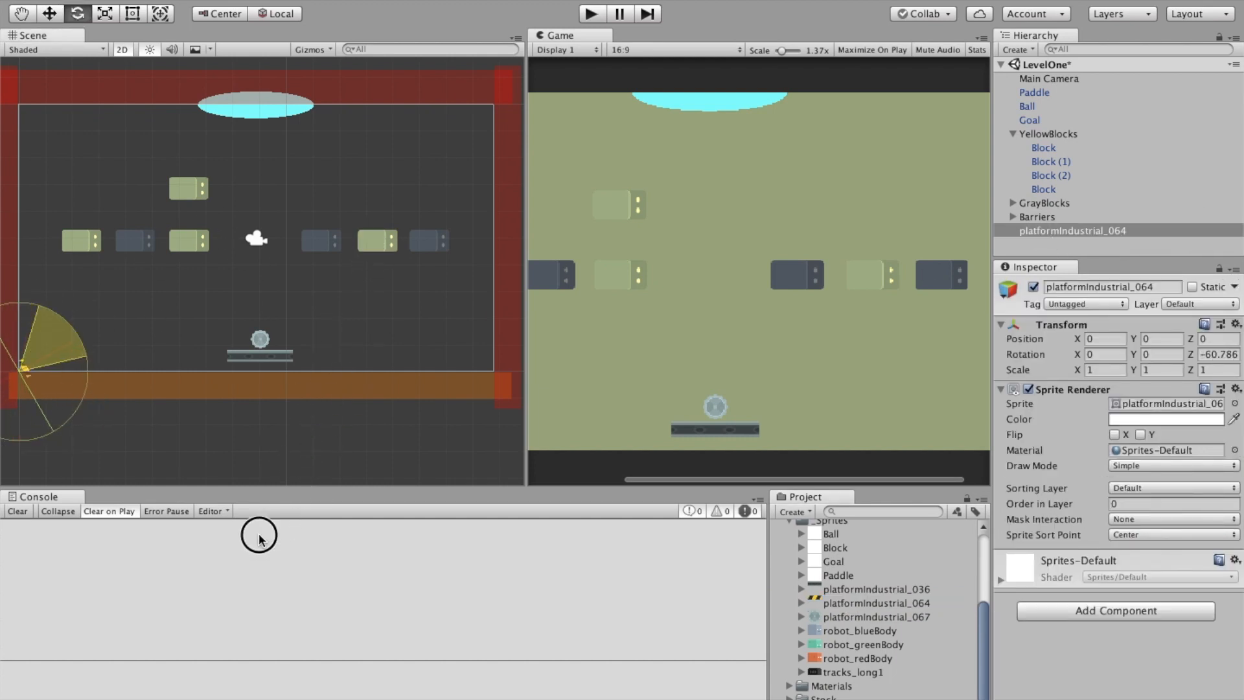
{"action": "key", "text": "super+z"}
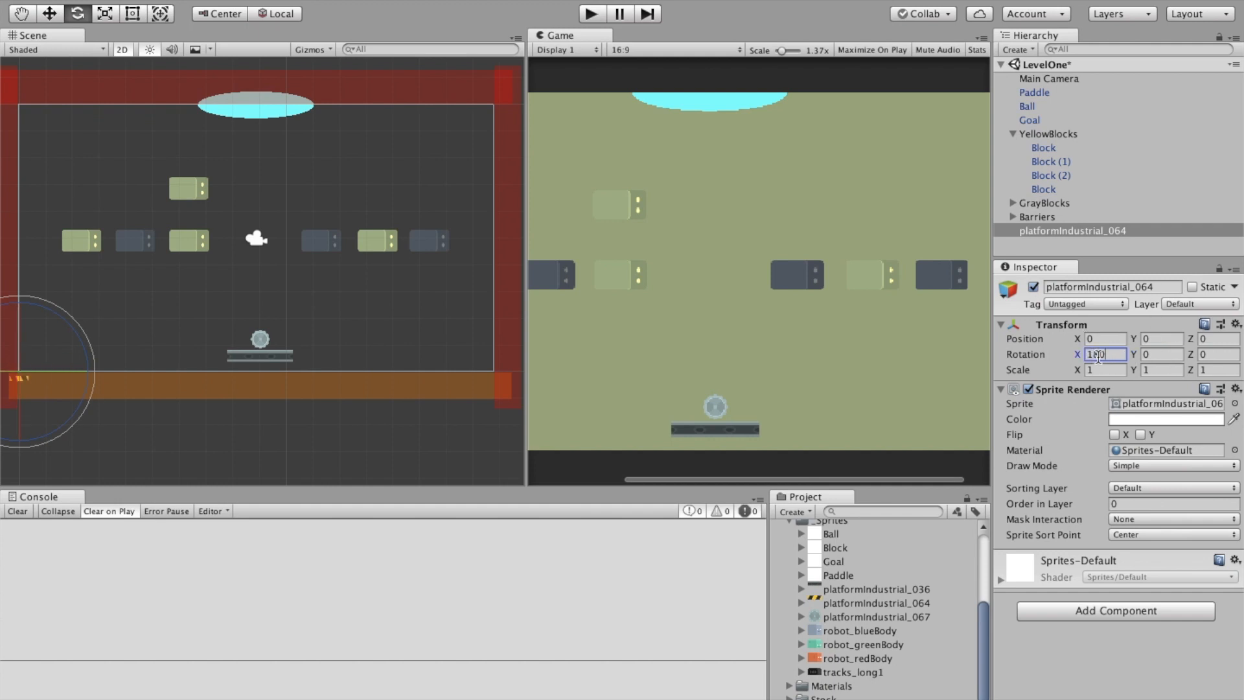
Set the platformIndustrial_064 object's rotation to 0 in X and 90 in Z.
{"action": "type", "text": "0"}
{"action": "left_click", "coordinate": [1186, 350]}
{"action": "type", "text": "18090"}
Move the platformIndustrial_064 object to about X 0.32, Y 0.36, beside the left wall just above the floor.
{"action": "left_click", "coordinate": [51, 14]}
{"action": "mouse_move", "coordinate": [14, 365]}
{"action": "left_mouse_down"}
{"action": "mouse_move", "coordinate": [25, 350]}
{"action": "mouse_move", "coordinate": [21, 361]}
{"action": "left_mouse_up"}
{"action": "scroll", "coordinate": [578, 363], "scroll_direction": "down", "scroll_amount": 3}
{"action": "scroll", "coordinate": [55, 355], "scroll_direction": "up", "scroll_amount": 3}
{"action": "middle_click_drag", "start_coordinate": [56, 355], "coordinate": [269, 375]}
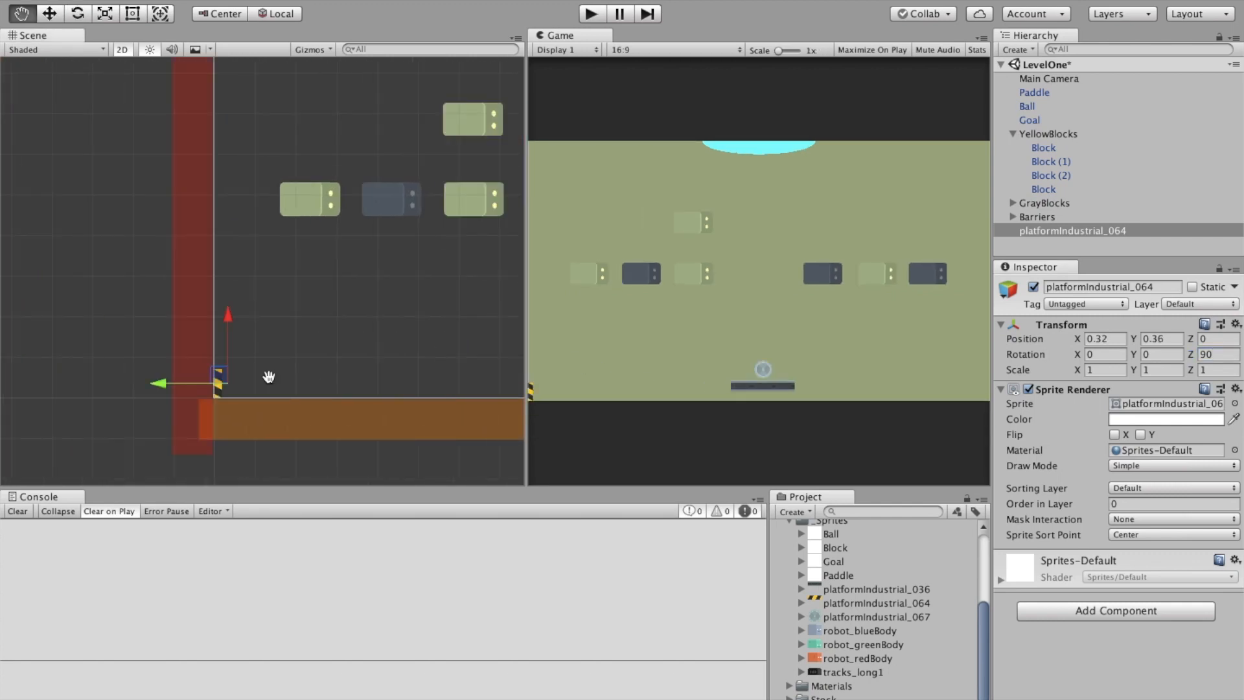
Stretch the platformIndustrial_064 object to an X scale of about 3.69 and raise it to Y 1.28 along the wall.
{"action": "key", "text": "r"}
{"action": "left_click_drag", "start_coordinate": [228, 316], "coordinate": [231, 280]}
{"action": "key", "text": "w"}
Rename the platformIndustrial_064 object as CautionTapeWall.
{"action": "left_click", "coordinate": [1092, 231]}
{"action": "left_click", "coordinate": [1129, 285]}
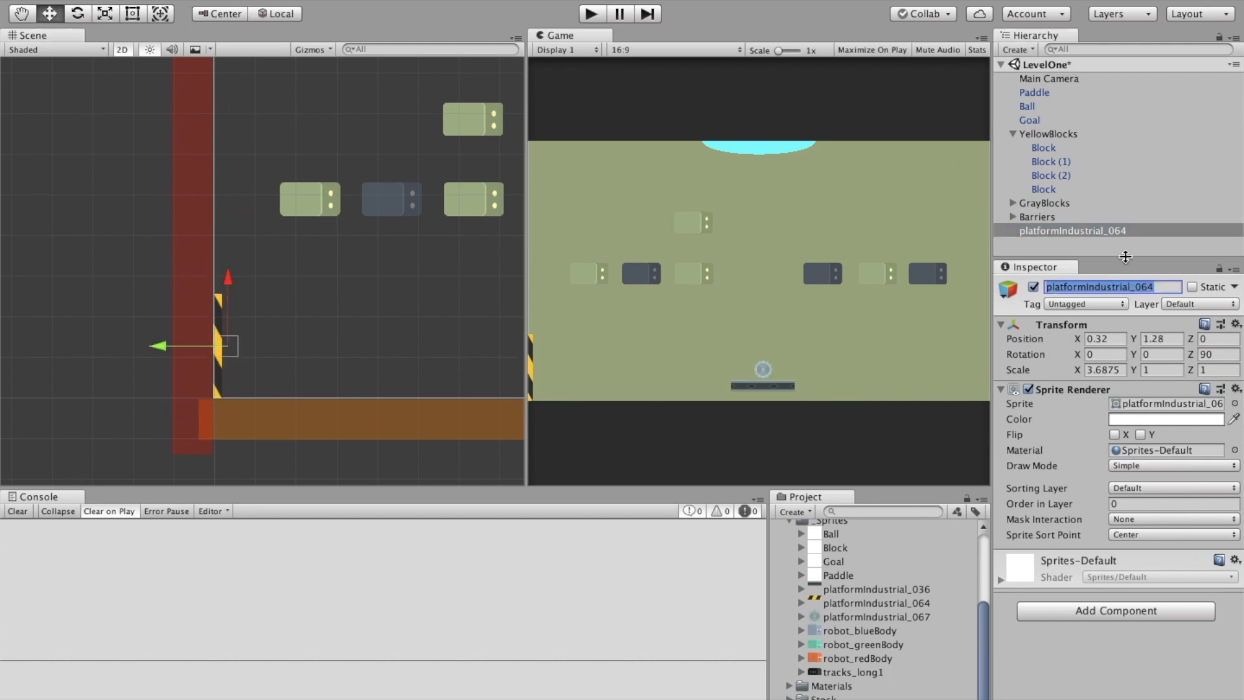
{"action": "type", "text": "CautionTapeWall"}
{"action": "key", "text": "Return"}
{"action": "scroll", "coordinate": [465, 141], "scroll_direction": "down", "scroll_amount": 3}
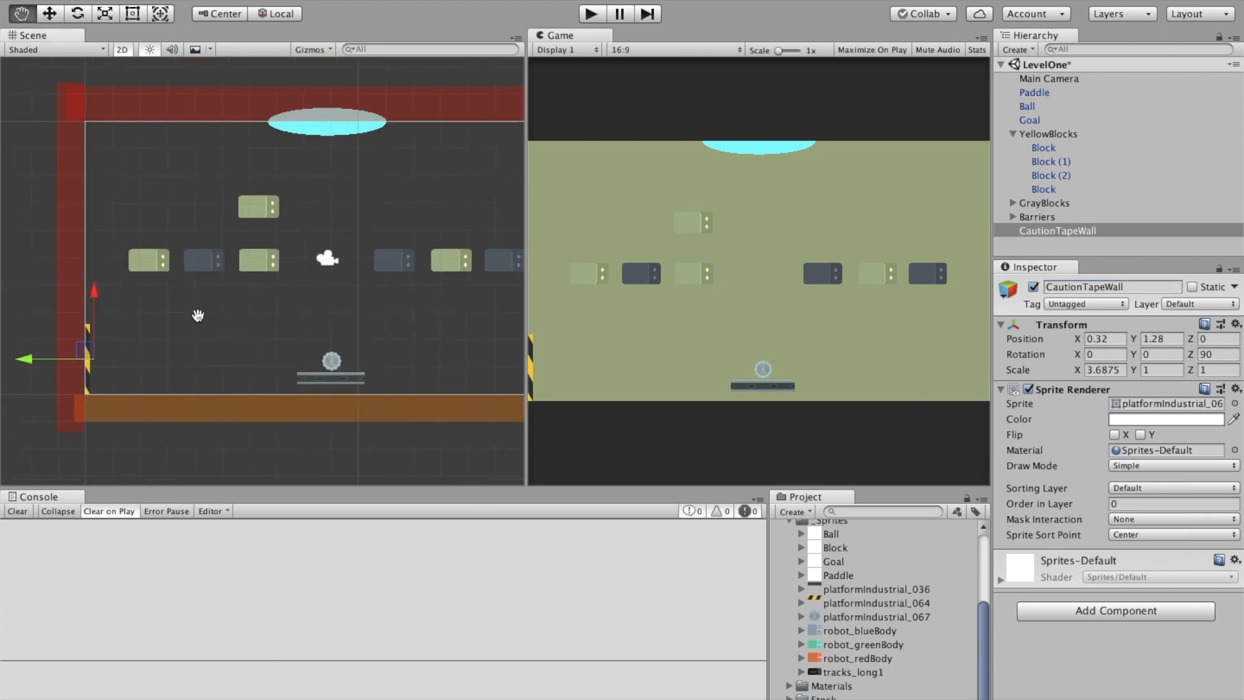
Duplicate CautionTapeWall three times and stack the copies up the left wall, the highest at about Y 8.98.
{"action": "key", "text": "ctrl+d"}
{"action": "left_click_drag", "start_coordinate": [94, 303], "coordinate": [98, 92]}
{"action": "key", "text": "ctrl+d"}
{"action": "key", "text": "ctrl+d"}
{"action": "scroll", "coordinate": [606, 253], "scroll_direction": "up", "scroll_amount": 4}
{"action": "scroll", "coordinate": [807, 315], "scroll_direction": "down", "scroll_amount": 4}
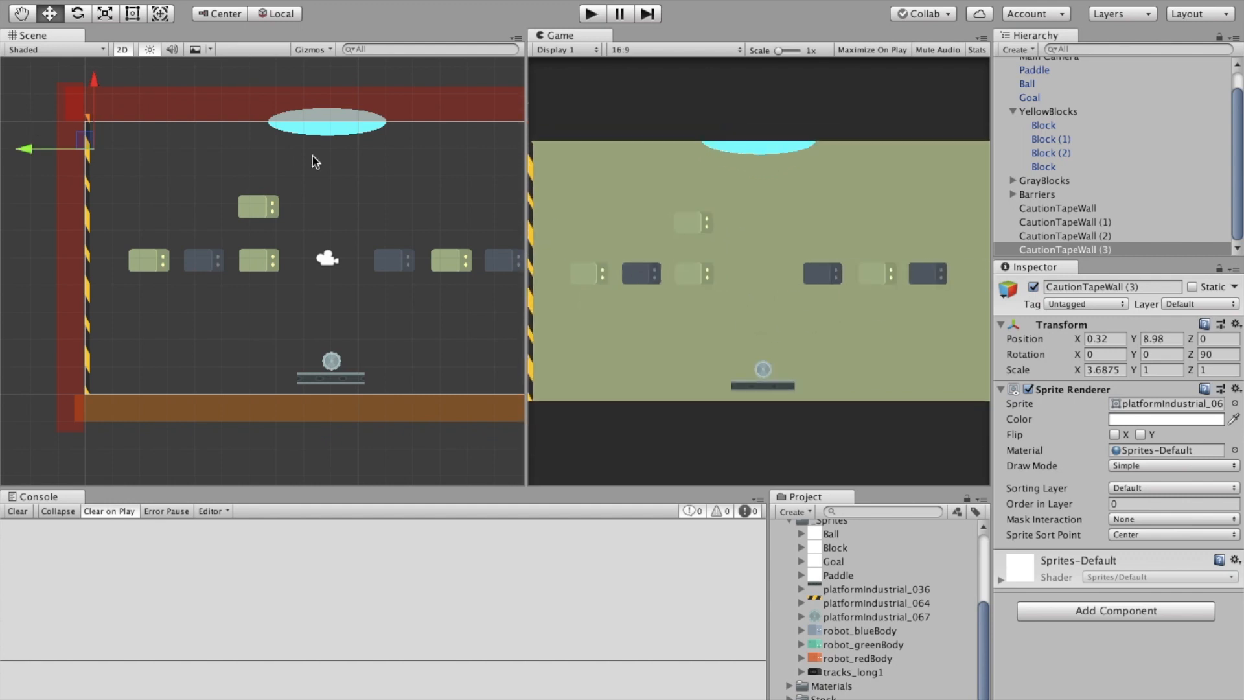
{"action": "left_click", "coordinate": [1057, 208]}
{"action": "right_click", "coordinate": [1064, 222]}
{"action": "left_click", "coordinate": [1101, 347]}
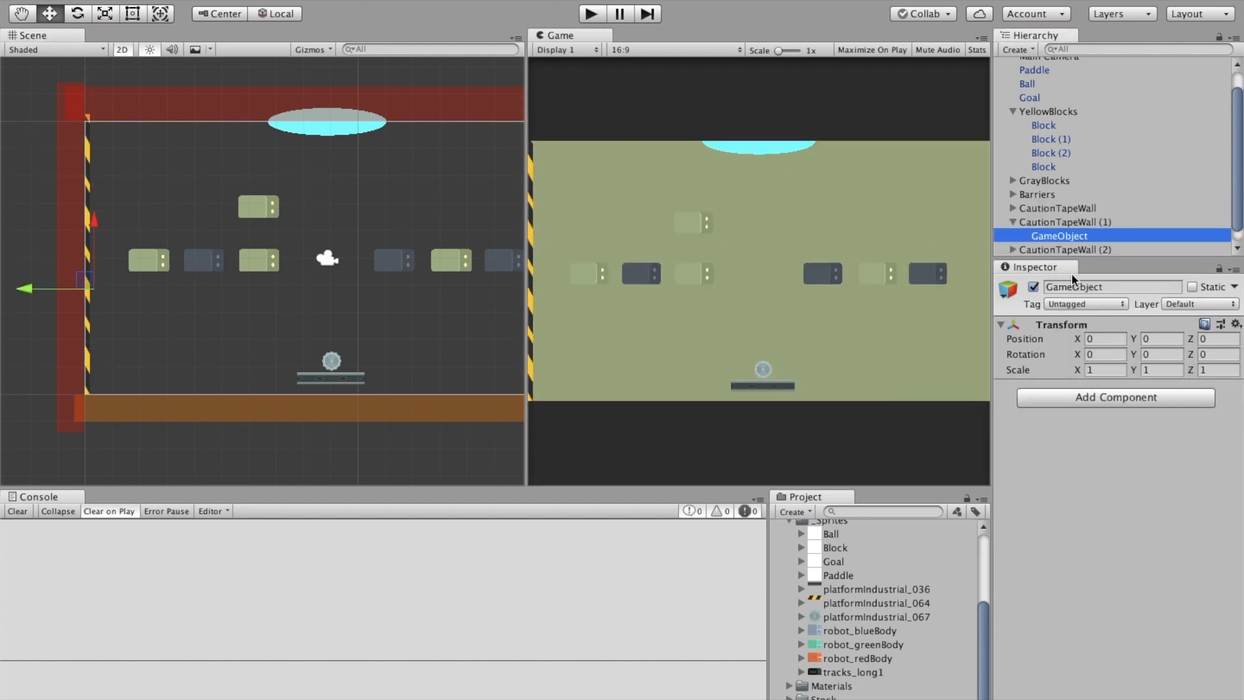
{"action": "key", "text": "ctrl+z"}
Create an empty root-level object in the scene and name it WallSprites.
{"action": "left_click", "coordinate": [1013, 112]}
{"action": "right_click", "coordinate": [1031, 225]}
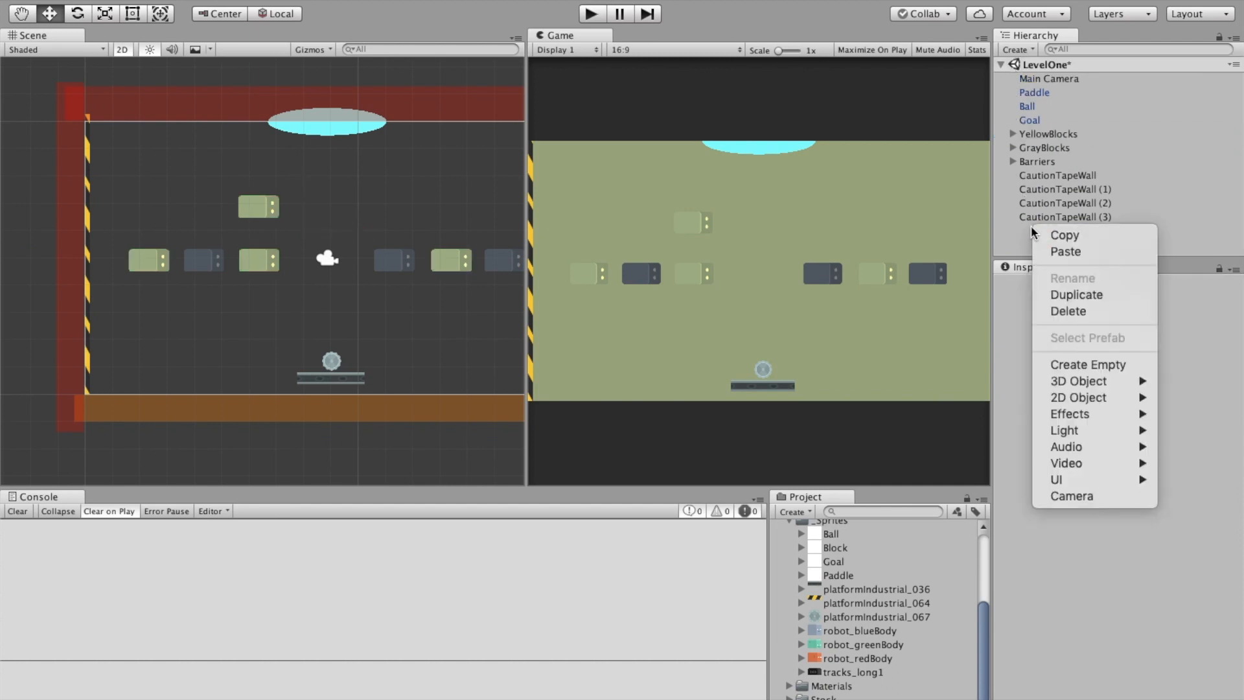
{"action": "left_click", "coordinate": [1087, 365]}
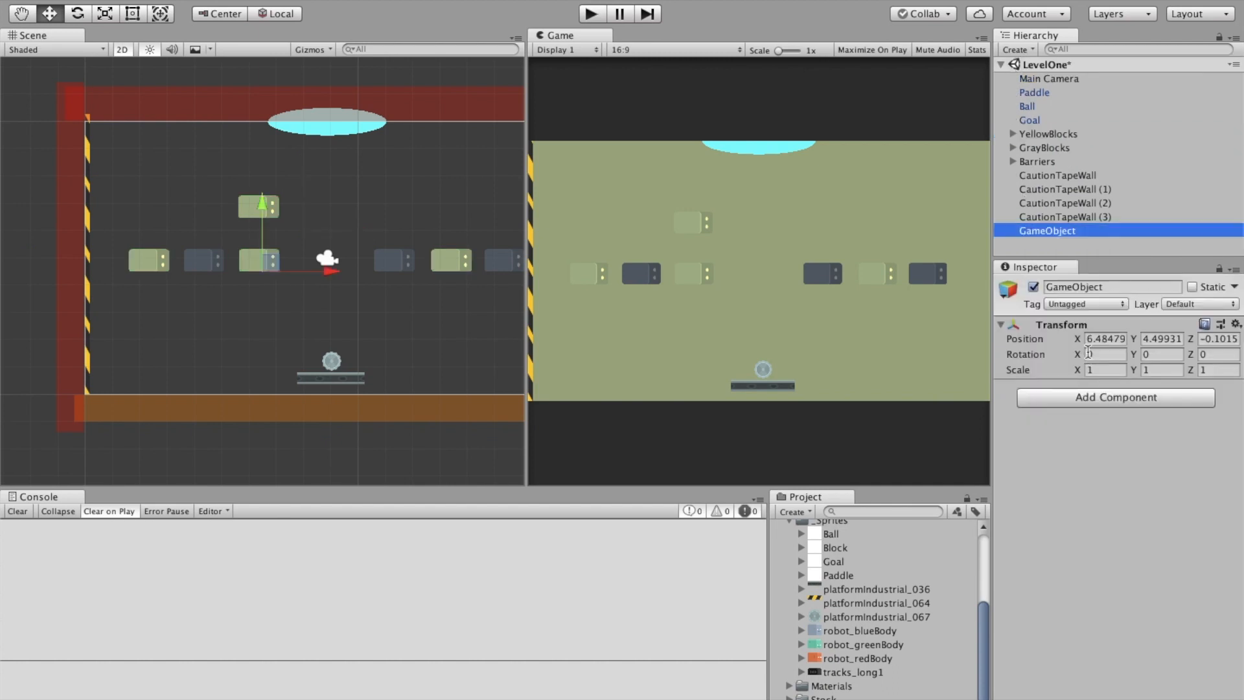
{"action": "double_click", "coordinate": [1055, 230]}
{"action": "left_click", "coordinate": [1111, 287]}
{"action": "type", "text": "WallSprites"}
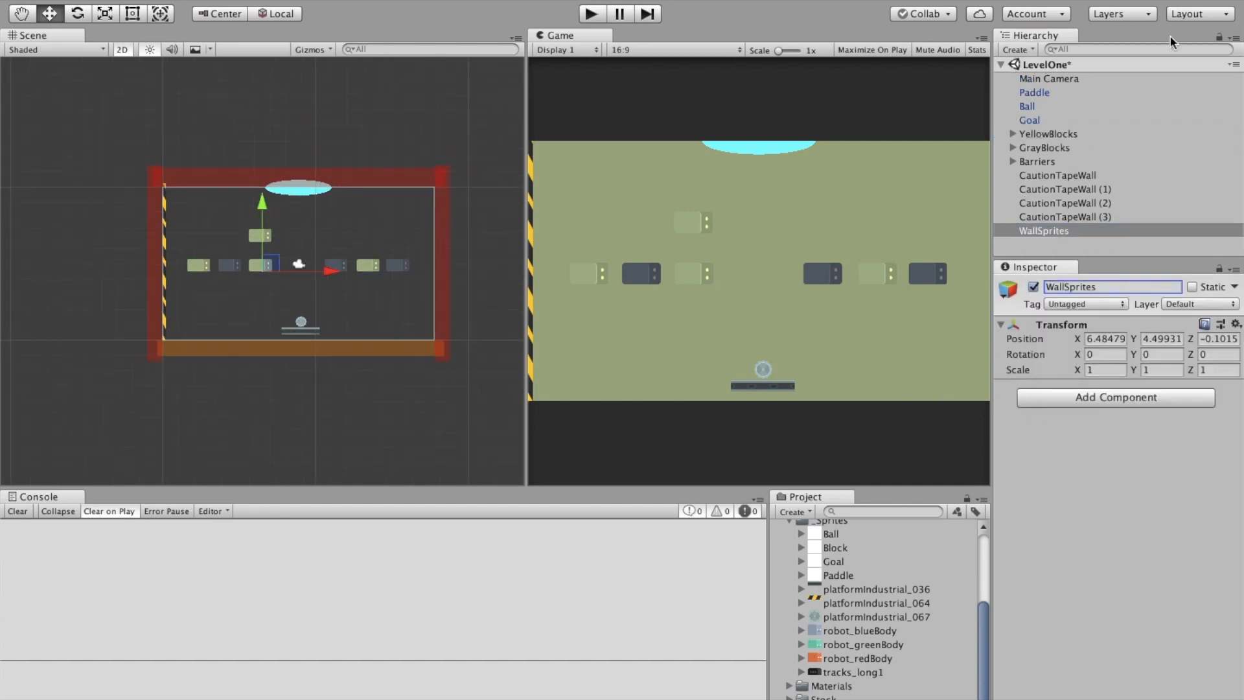
Parent the four CautionTapeWall objects to WallSprites and place WallSprites inside the Barriers group.
{"action": "left_click", "coordinate": [1090, 175]}
{"action": "left_click", "coordinate": [1075, 216], "text": "shift"}
{"action": "left_click_drag", "start_coordinate": [1076, 217], "coordinate": [1047, 230]}
{"action": "left_click", "coordinate": [1031, 176]}
{"action": "left_click_drag", "start_coordinate": [1032, 176], "coordinate": [1036, 161]}
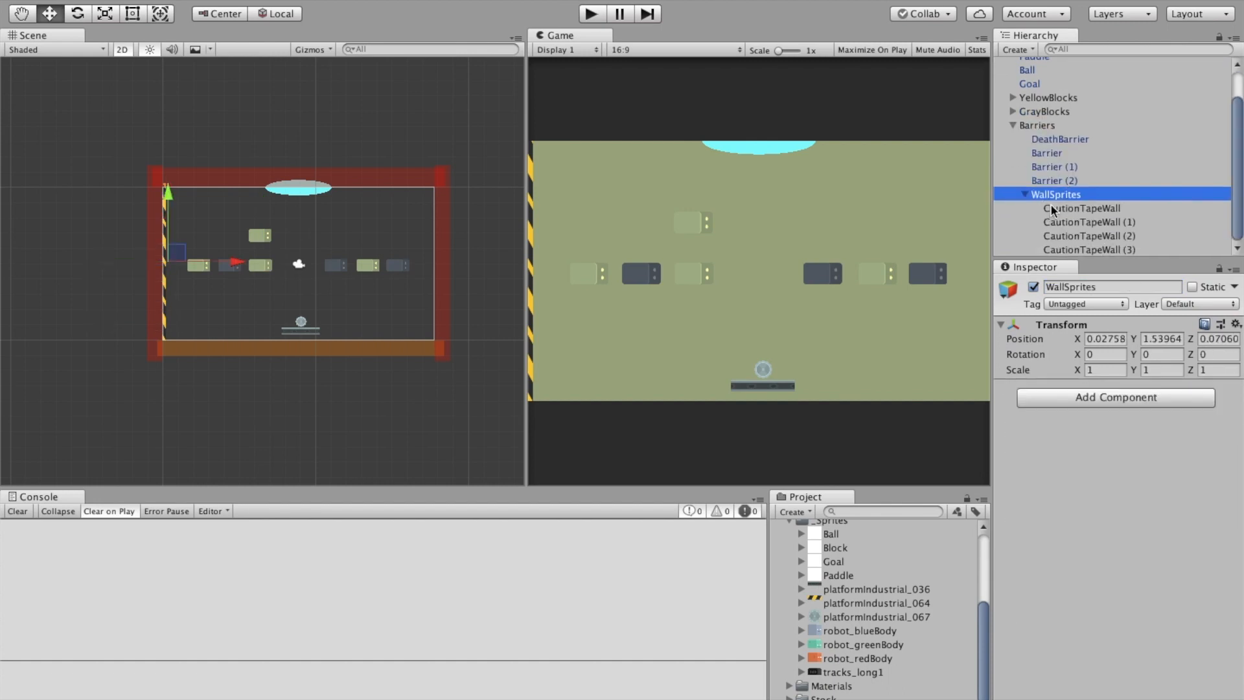
Duplicate WallSprites and move the copy to about X 17.58 along the right wall.
{"action": "key", "text": "super+d"}
{"action": "left_click_drag", "start_coordinate": [224, 263], "coordinate": [493, 281]}
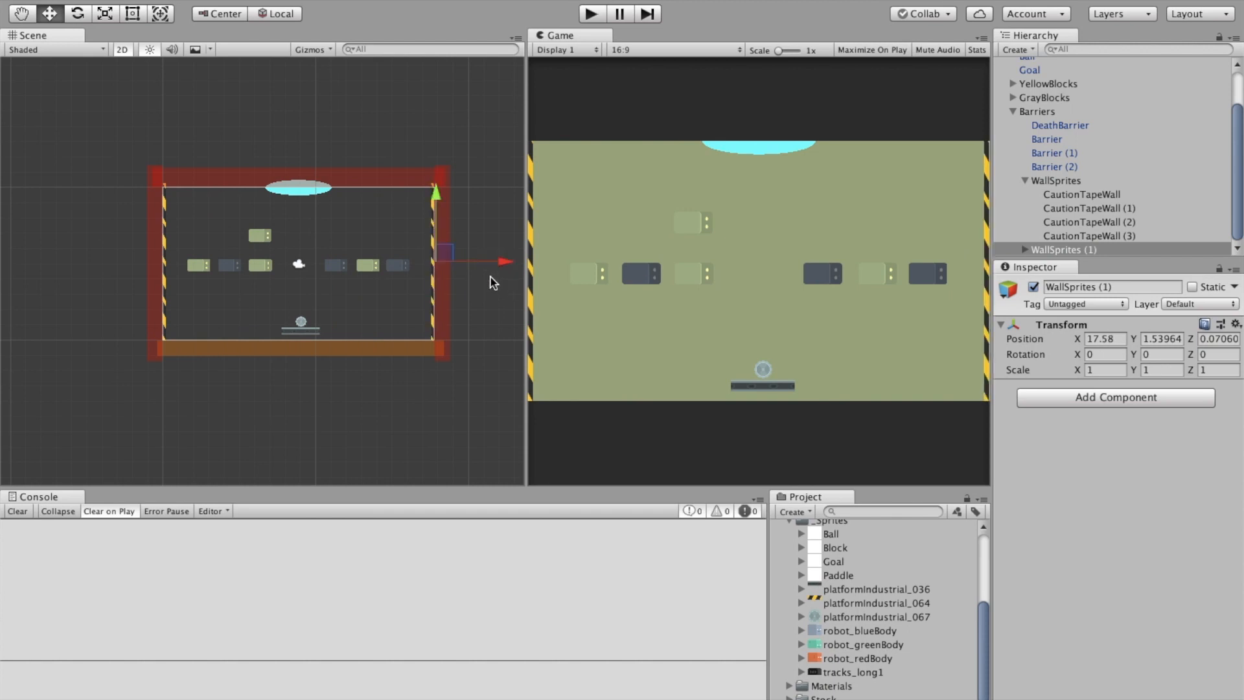
{"action": "left_click", "coordinate": [1024, 249]}
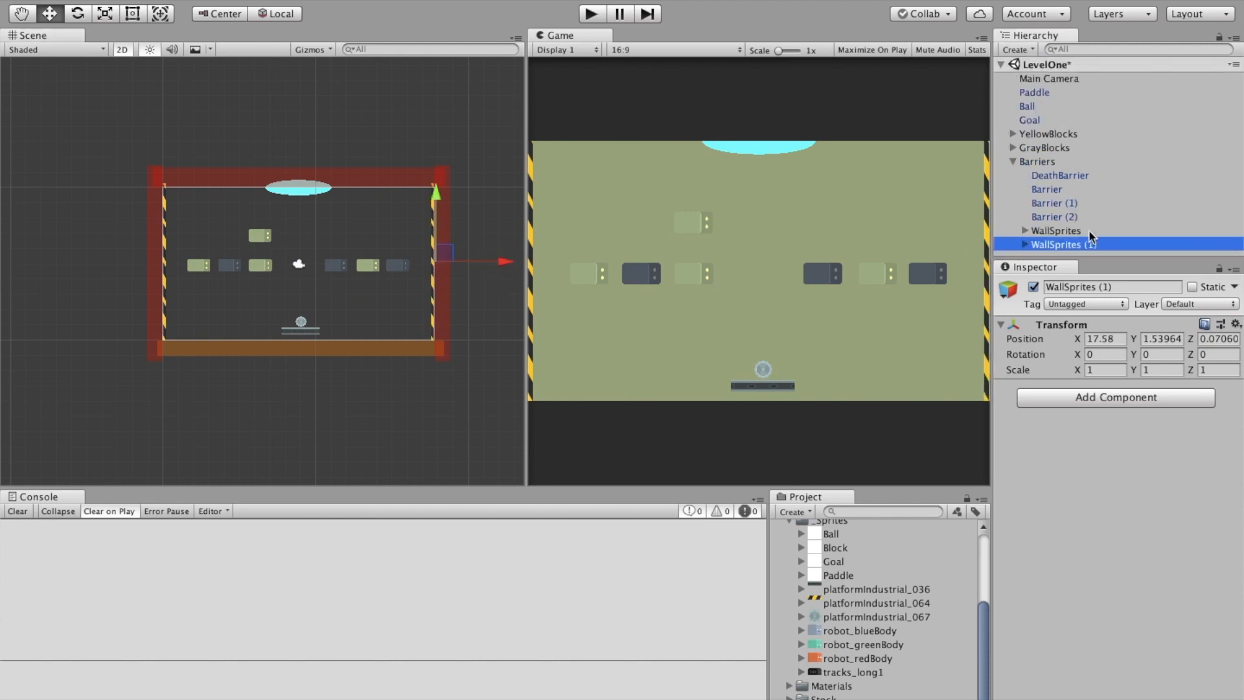
Duplicate the right wall's stripe group, rotate it 90 in Z, and place two copies along the ceiling at about Y 13.42, X 10.3 and -4.19.
{"action": "key", "text": "super+d"}
{"action": "left_click_drag", "start_coordinate": [502, 261], "coordinate": [375, 243]}
{"action": "type", "text": "90"}
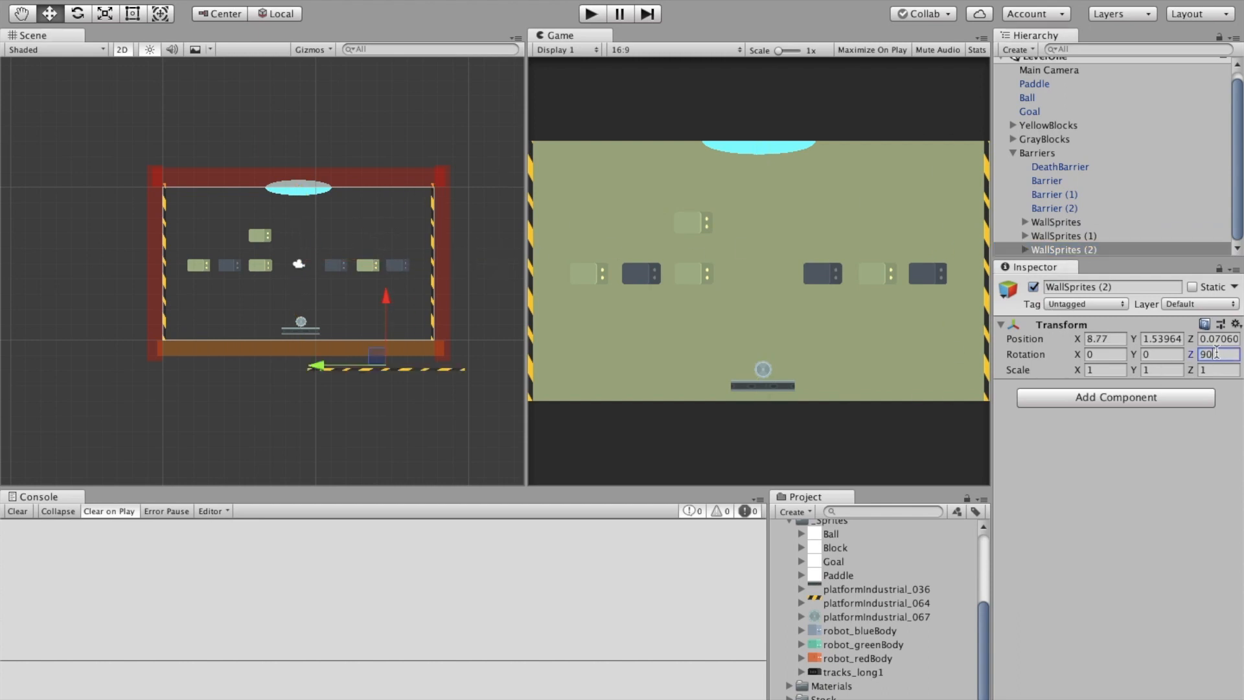
{"action": "left_click_drag", "start_coordinate": [390, 291], "coordinate": [381, 112]}
{"action": "left_click_drag", "start_coordinate": [315, 189], "coordinate": [339, 188]}
{"action": "left_click_drag", "start_coordinate": [414, 110], "coordinate": [411, 111]}
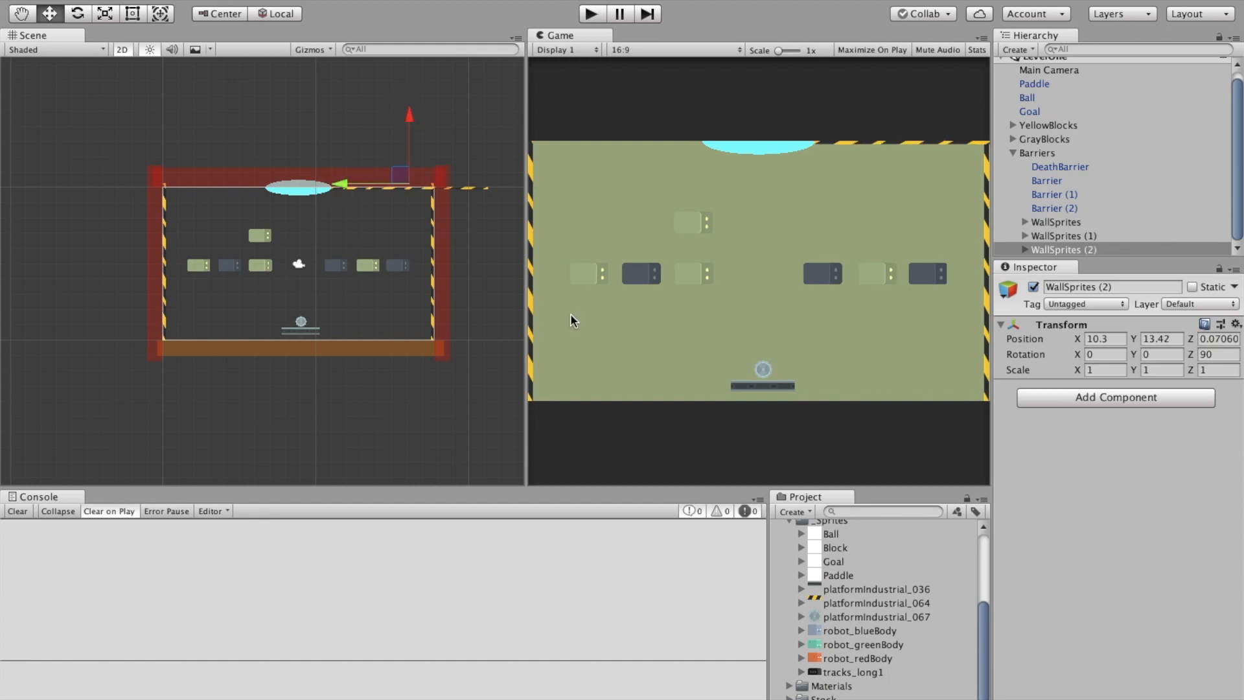
{"action": "key", "text": "super+d"}
{"action": "left_click_drag", "start_coordinate": [342, 184], "coordinate": [127, 167]}
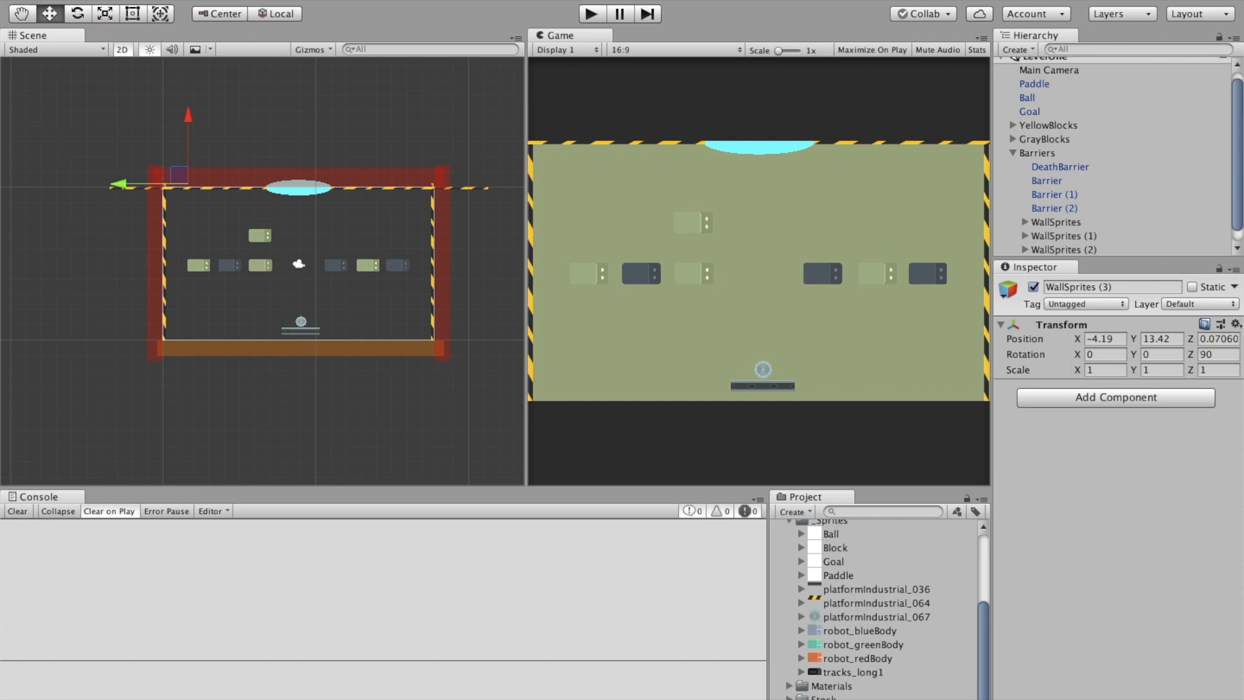
Rename the left wall's stripe group as WallSpritesLeft and the right wall's as WallSpritesRight.
{"action": "left_click", "coordinate": [1049, 221]}
{"action": "left_click", "coordinate": [1111, 287]}
{"action": "type", "text": "Left"}
{"action": "left_click", "coordinate": [1089, 236]}
{"action": "left_click", "coordinate": [1112, 287]}
{"action": "key", "text": "BackSpace"}
{"action": "key", "text": "BackSpace"}
{"action": "key", "text": "BackSpace"}
{"action": "type", "text": "Rg"}
{"action": "key", "text": "BackSpace"}
{"action": "type", "text": "ight"}
{"action": "key", "text": "Return"}
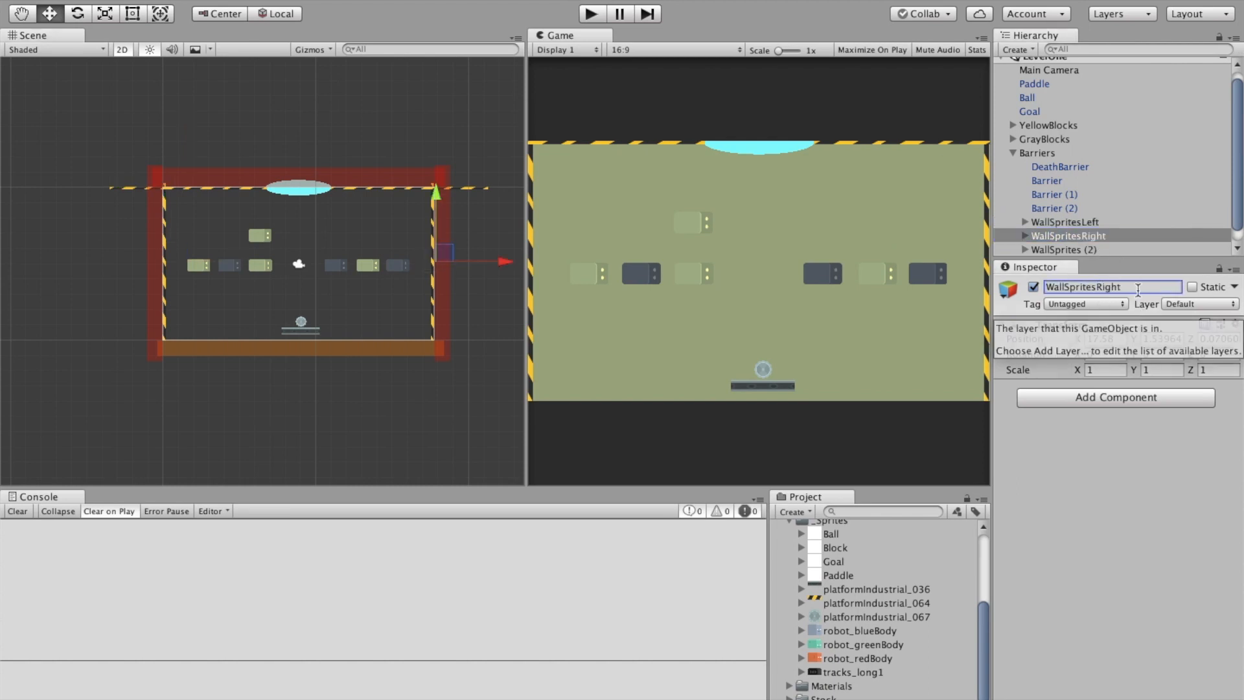
Rename the two ceiling stripe groups as WallSpritesTopRight and WallSpritesTopLeft and collapse the Barriers group.
{"action": "left_click", "coordinate": [1101, 249]}
{"action": "left_click_drag", "start_coordinate": [1113, 288], "coordinate": [1099, 290]}
{"action": "left_click", "coordinate": [1095, 250]}
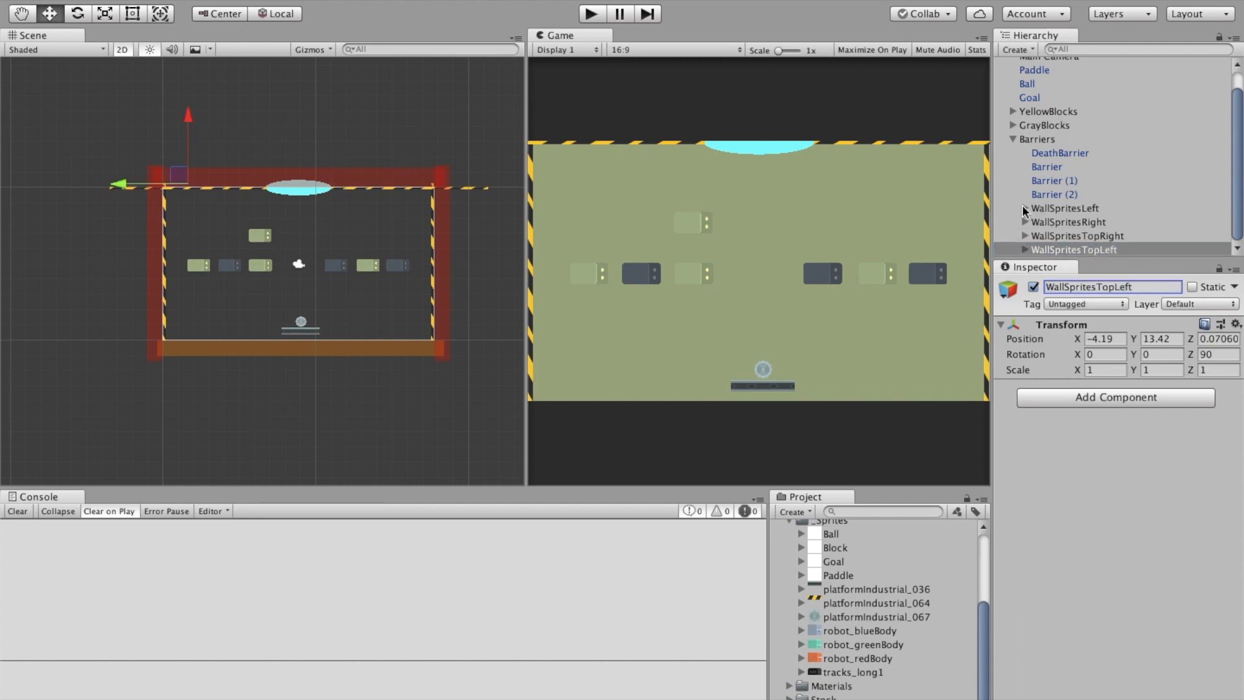
{"action": "scroll", "coordinate": [357, 324], "scroll_direction": "up", "scroll_amount": 2}
{"action": "scroll", "coordinate": [859, 614], "scroll_direction": "up", "scroll_amount": 5}
{"action": "left_click", "coordinate": [1013, 141]}
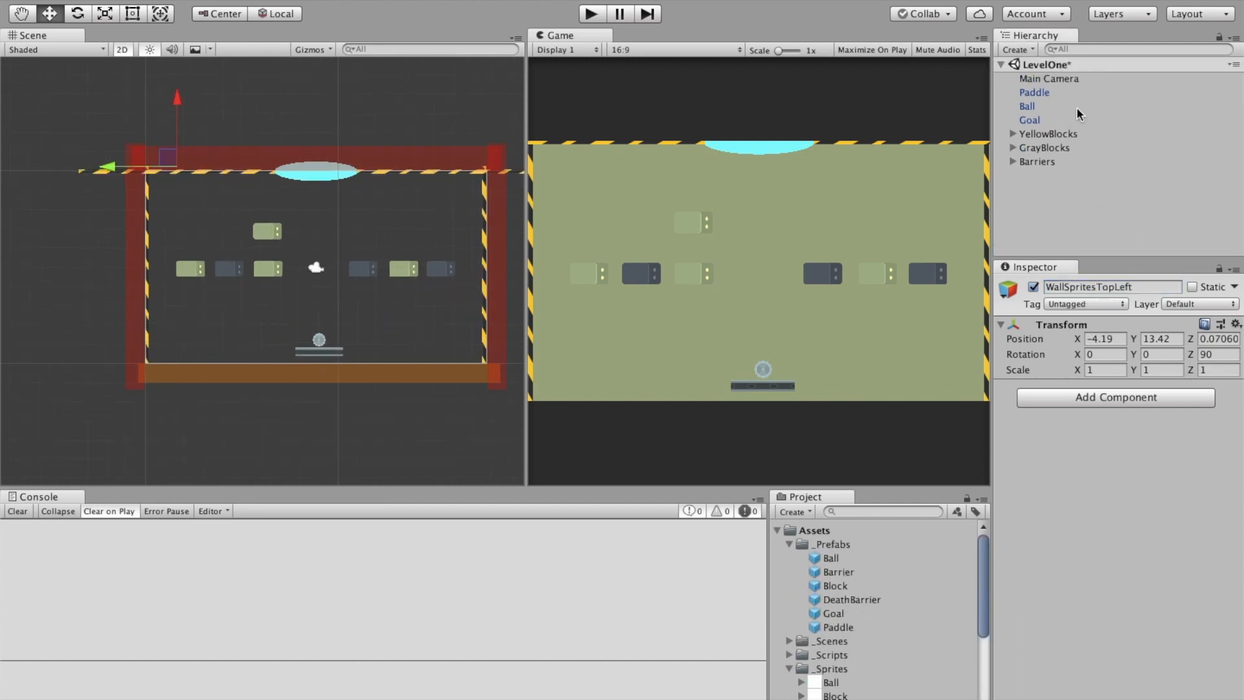
Set the Main Camera's background to a light tan, RGB 219, 207, 177.
{"action": "left_click", "coordinate": [1062, 79]}
{"action": "left_click", "coordinate": [1127, 419]}
{"action": "left_click_drag", "start_coordinate": [74, 126], "coordinate": [18, 103]}
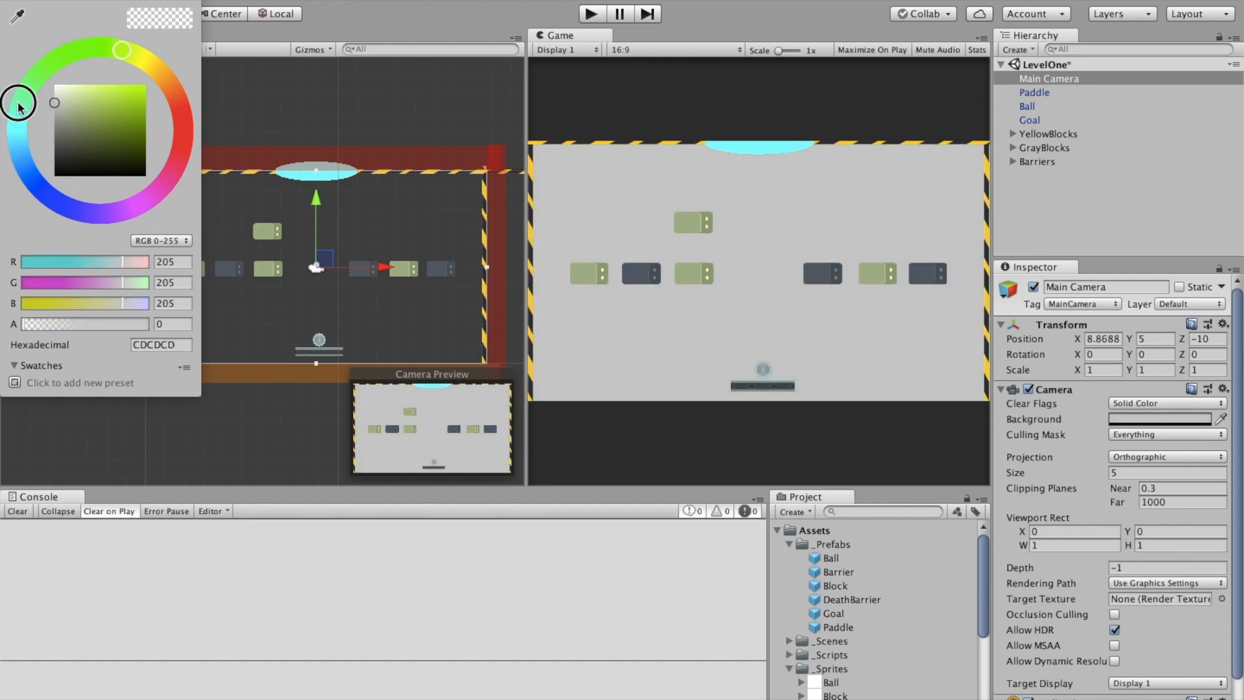
{"action": "left_click", "coordinate": [30, 174]}
{"action": "left_click", "coordinate": [71, 99]}
{"action": "left_click", "coordinate": [152, 67]}
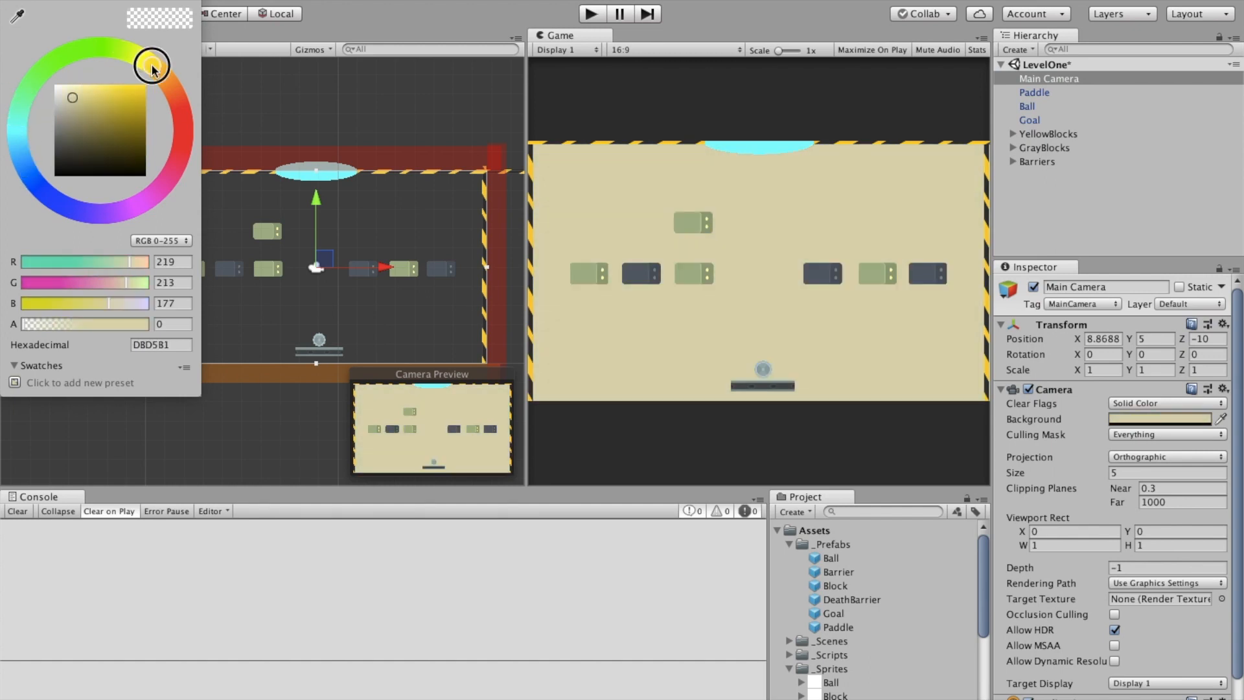
{"action": "left_click_drag", "start_coordinate": [153, 70], "coordinate": [160, 82]}
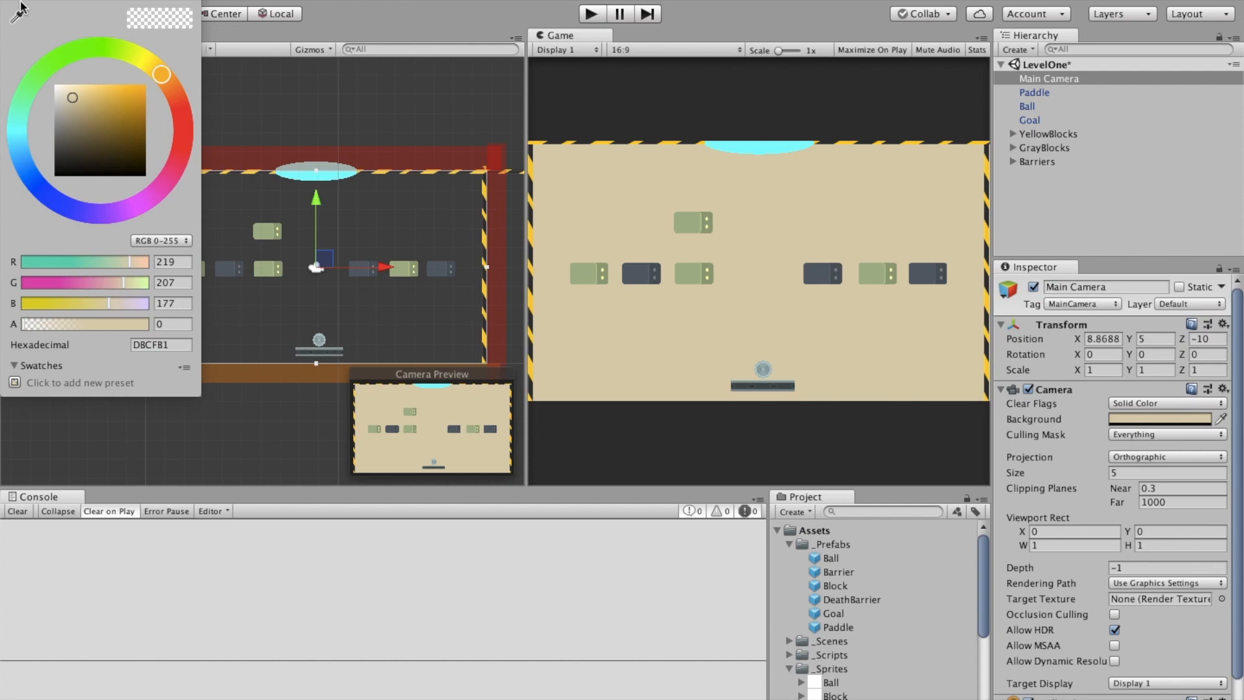
{"action": "left_click", "coordinate": [15, 2]}
Move the right wall's Barrier slightly inward to about X 11.55 and make its sprite colour fully transparent.
{"action": "left_click", "coordinate": [1012, 162]}
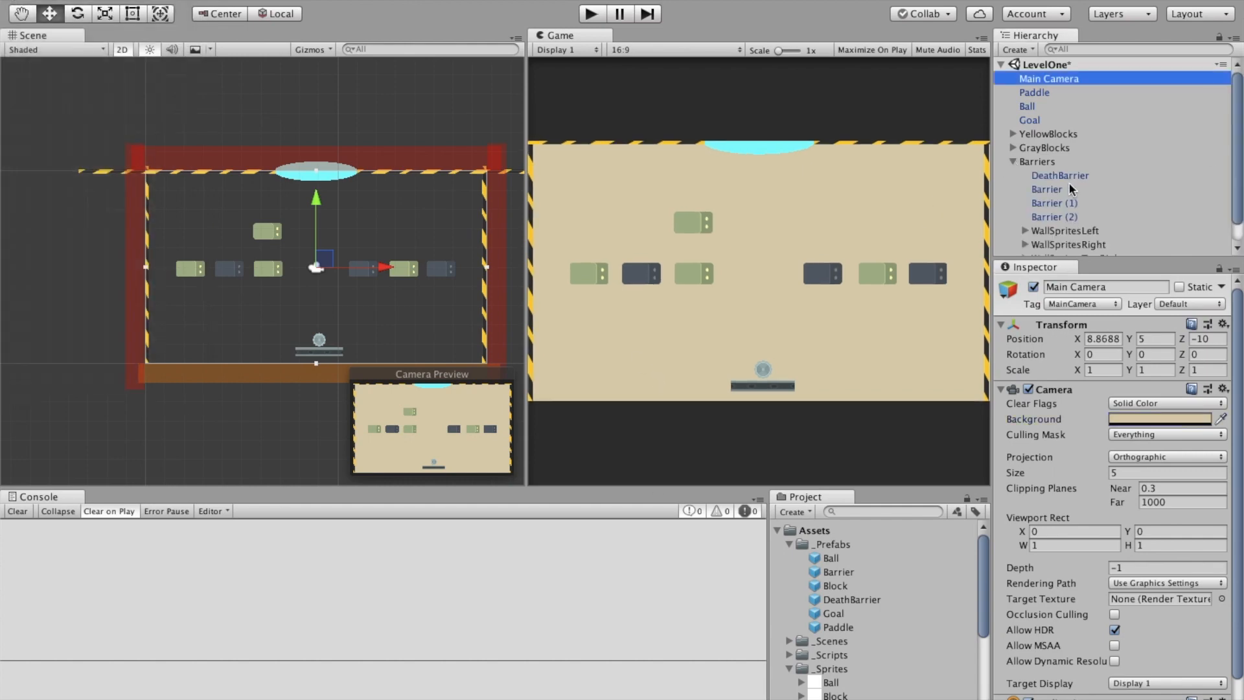
{"action": "left_click", "coordinate": [1070, 189]}
{"action": "left_click_drag", "start_coordinate": [518, 267], "coordinate": [514, 269]}
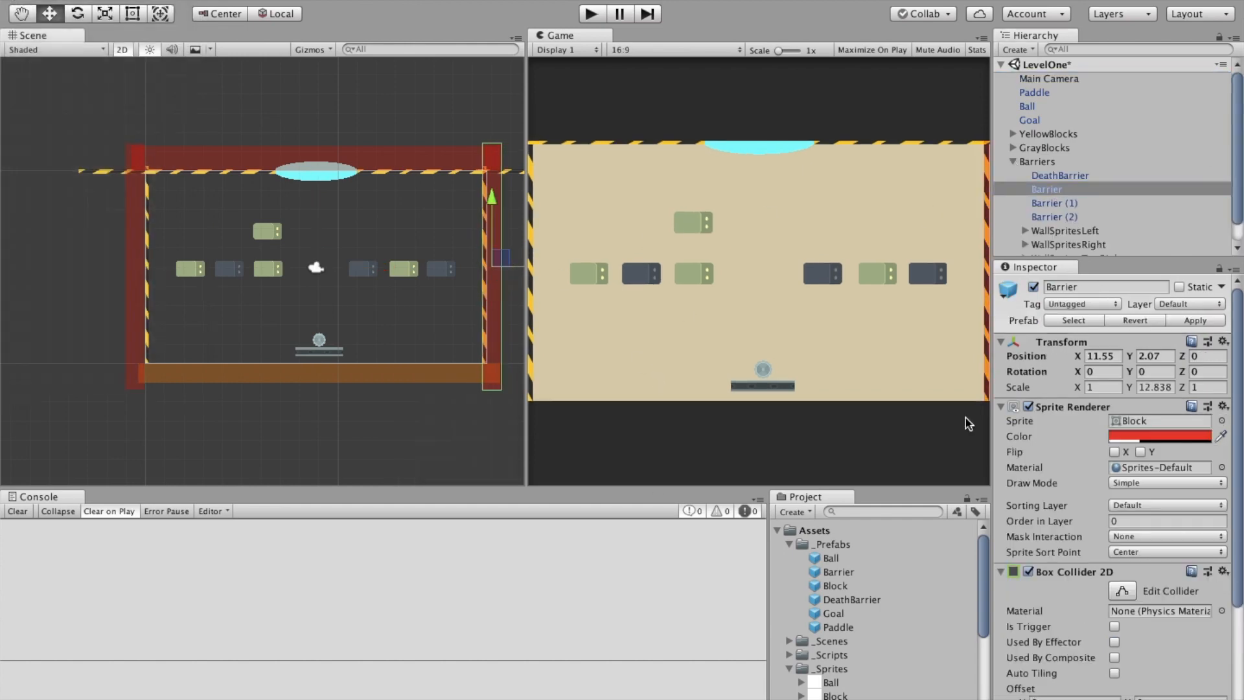
{"action": "left_click", "coordinate": [1171, 439]}
{"action": "left_click_drag", "start_coordinate": [42, 326], "coordinate": [1, 328]}
{"action": "left_click", "coordinate": [14, 1]}
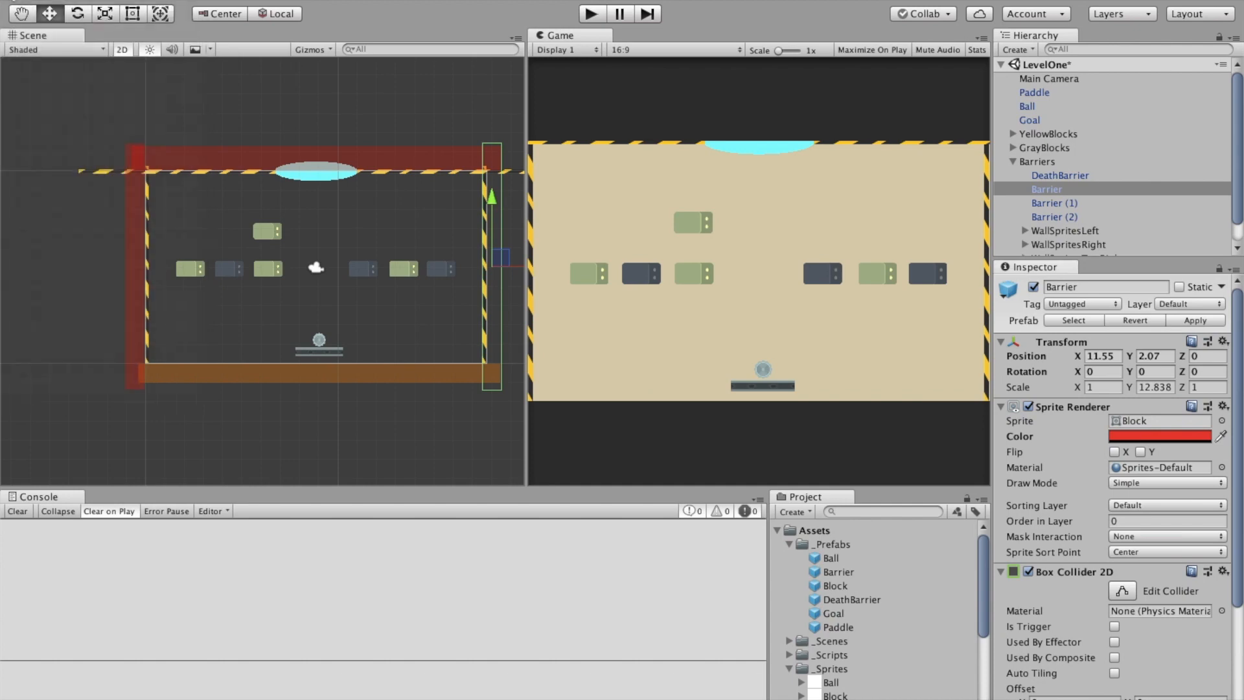
Make the left wall's Barrier (1) sprite fully transparent and shift it slightly inward to about X -6.79.
{"action": "left_click", "coordinate": [1066, 204]}
{"action": "left_click", "coordinate": [1160, 436]}
{"action": "left_click_drag", "start_coordinate": [147, 324], "coordinate": [1, 324]}
{"action": "left_click", "coordinate": [877, 209]}
{"action": "left_click", "coordinate": [1061, 188]}
{"action": "left_click", "coordinate": [1054, 203]}
Shorten the ceiling's Barrier (2) to an X scale of about 9.37 and move it beside the goal at about X -4.37, Y 7.54.
{"action": "left_click", "coordinate": [1051, 216]}
{"action": "left_click", "coordinate": [318, 96]}
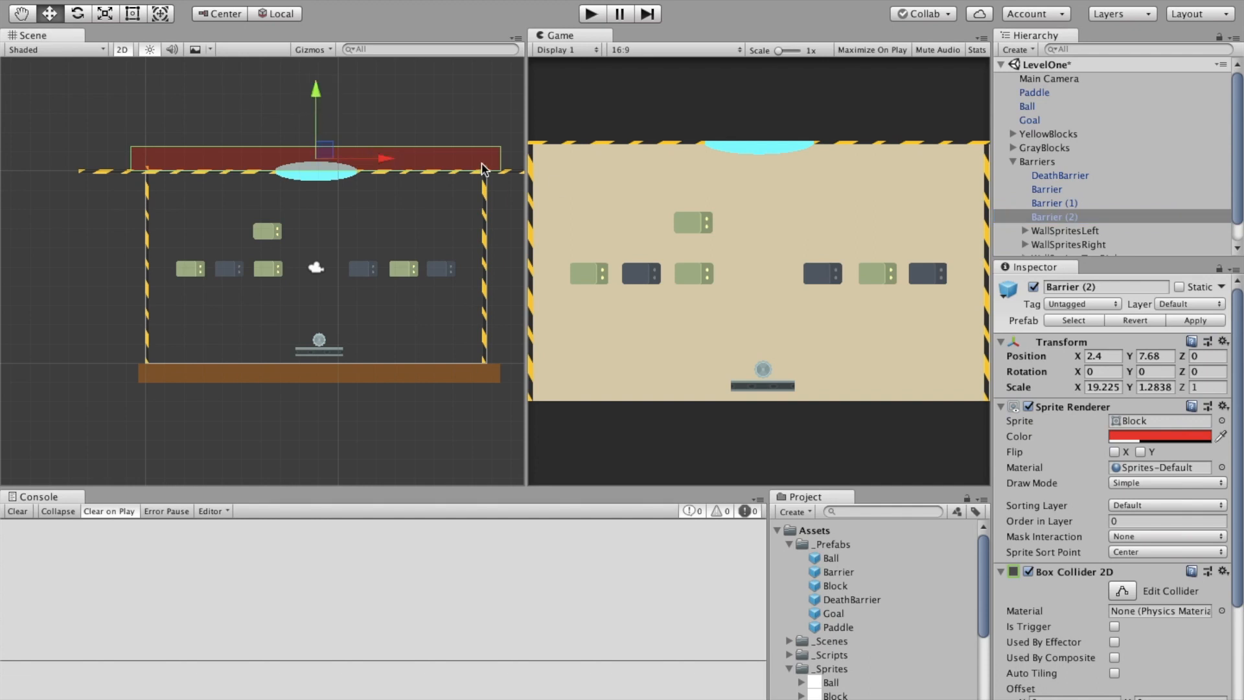
{"action": "left_click", "coordinate": [105, 14]}
{"action": "left_click_drag", "start_coordinate": [376, 157], "coordinate": [240, 152]}
{"action": "key", "text": "w"}
{"action": "left_click_drag", "start_coordinate": [187, 92], "coordinate": [191, 97]}
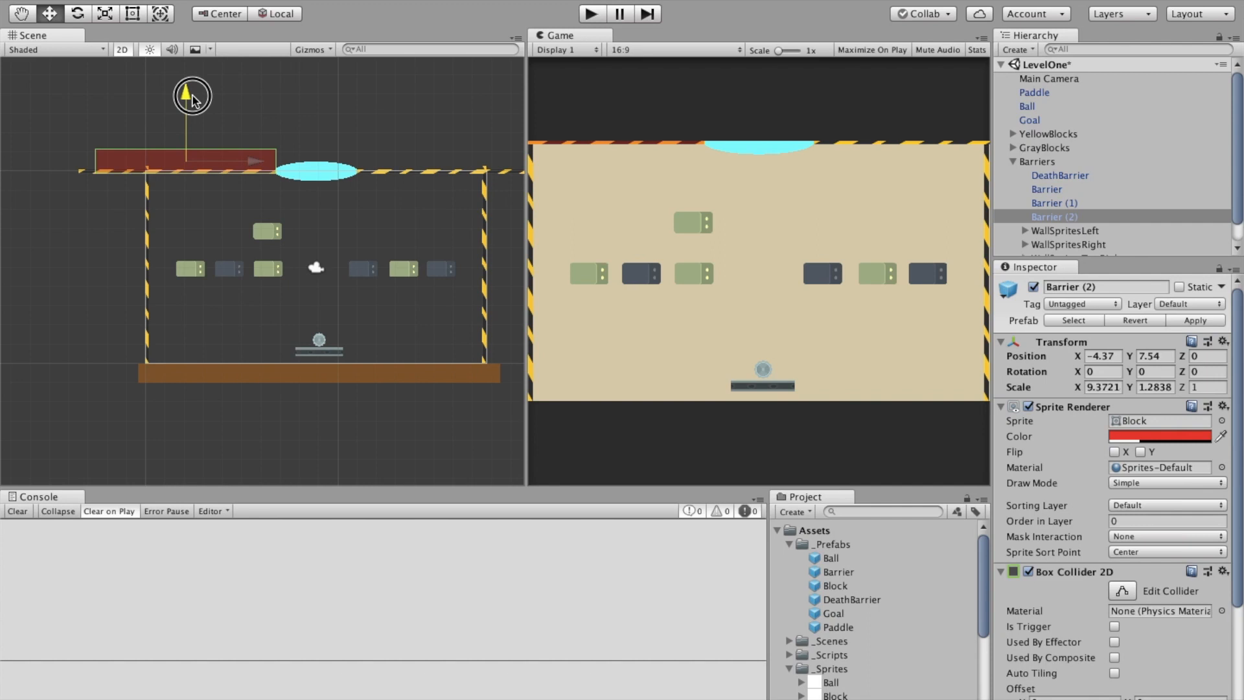
Make Barrier (2) fully transparent and place a duplicate on the goal's other side at about X 9.12.
{"action": "left_click", "coordinate": [1135, 436]}
{"action": "left_click_drag", "start_coordinate": [63, 328], "coordinate": [8, 329]}
{"action": "left_click", "coordinate": [7, 1]}
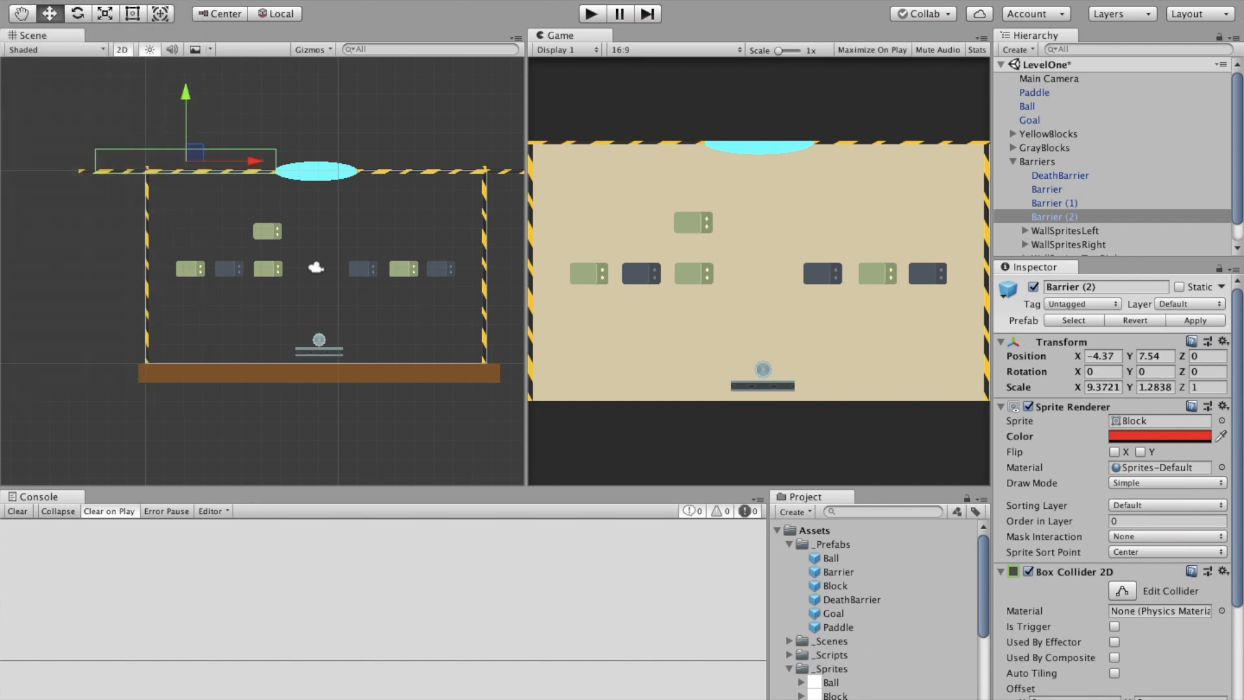
{"action": "key", "text": "super+d"}
{"action": "left_click_drag", "start_coordinate": [241, 149], "coordinate": [510, 156]}
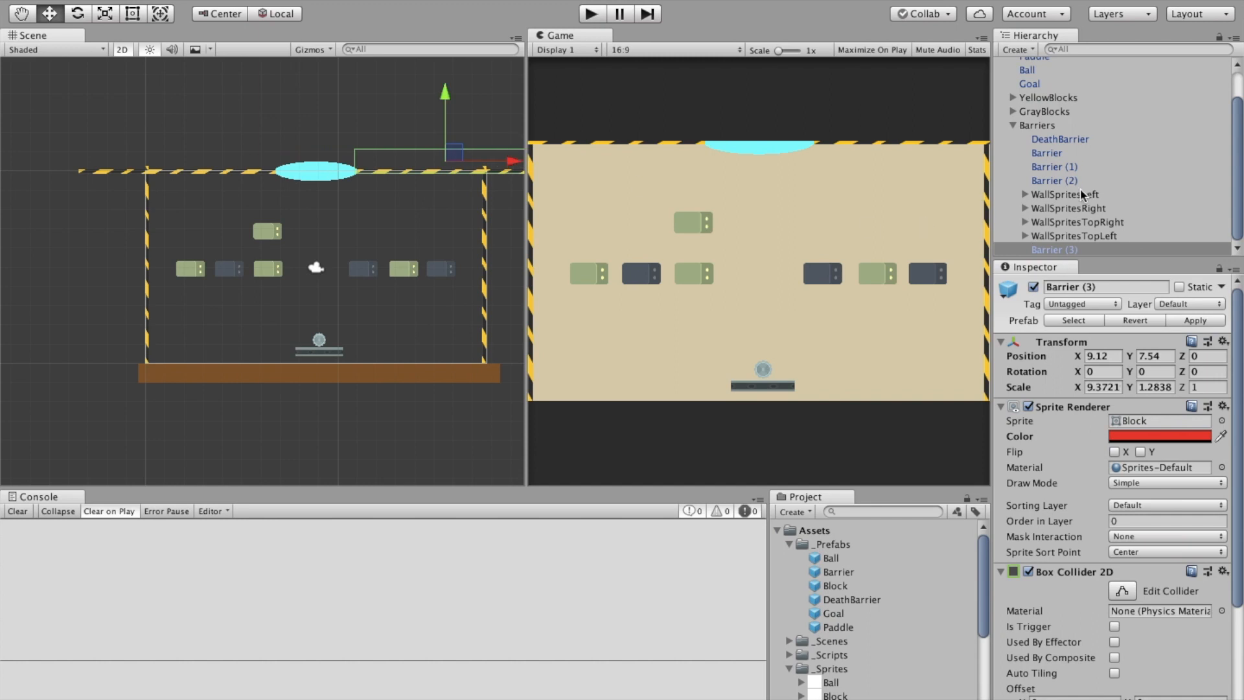
Rename the four side and ceiling barriers as RightBarrier, LeftBarrier, TopLeftBarrier and TopRightBarrier.
{"action": "left_click", "coordinate": [1046, 153]}
{"action": "left_click", "coordinate": [1061, 287]}
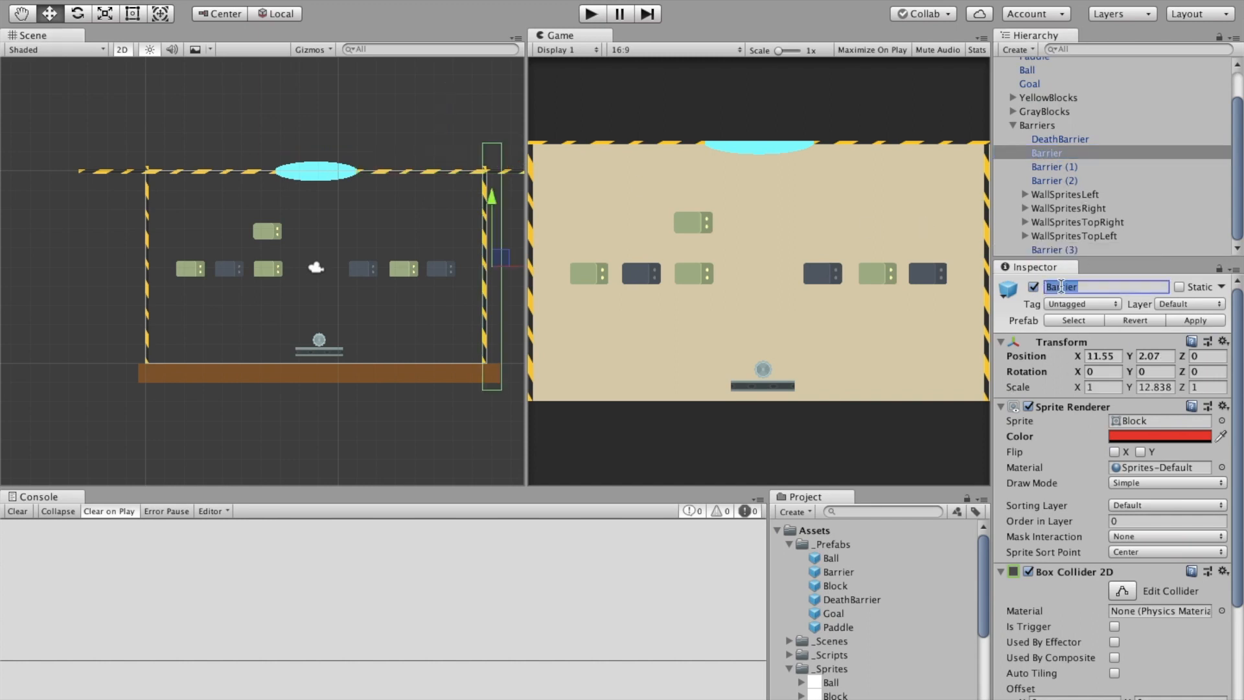
{"action": "left_click", "coordinate": [1088, 167]}
{"action": "left_click", "coordinate": [1069, 286]}
{"action": "type", "text": "LeftBa"}
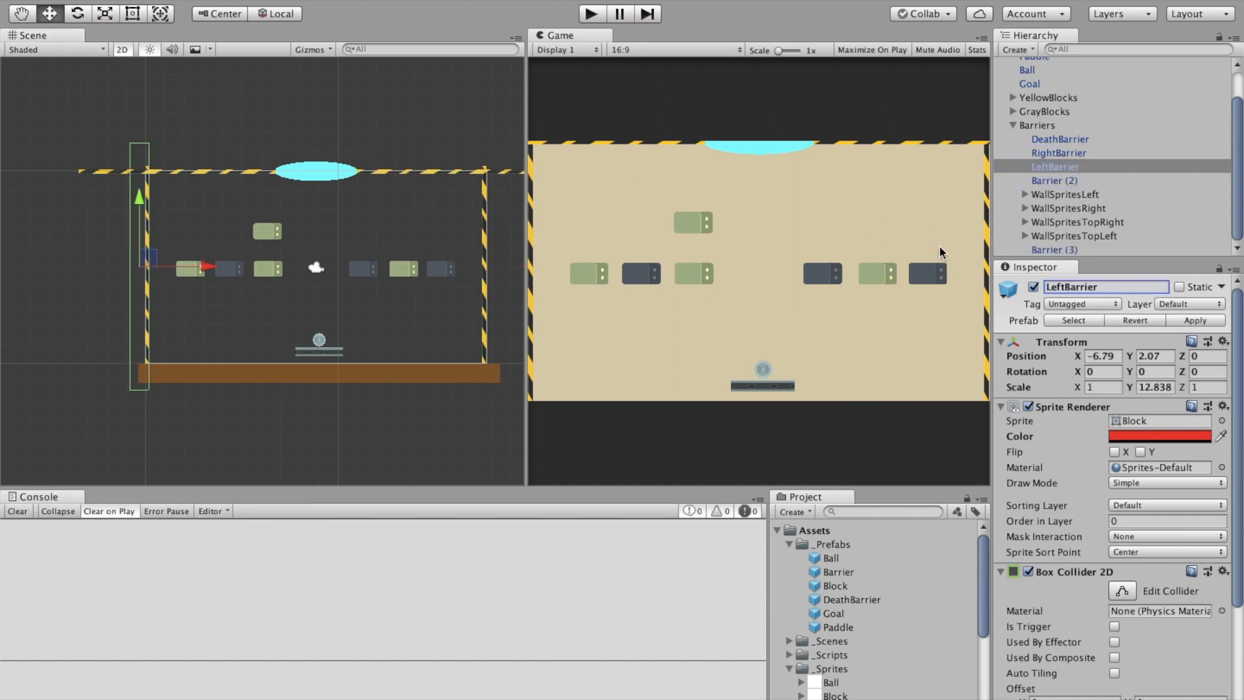
{"action": "left_click", "coordinate": [1054, 180]}
{"action": "left_click", "coordinate": [1070, 287]}
{"action": "type", "text": "Top"}
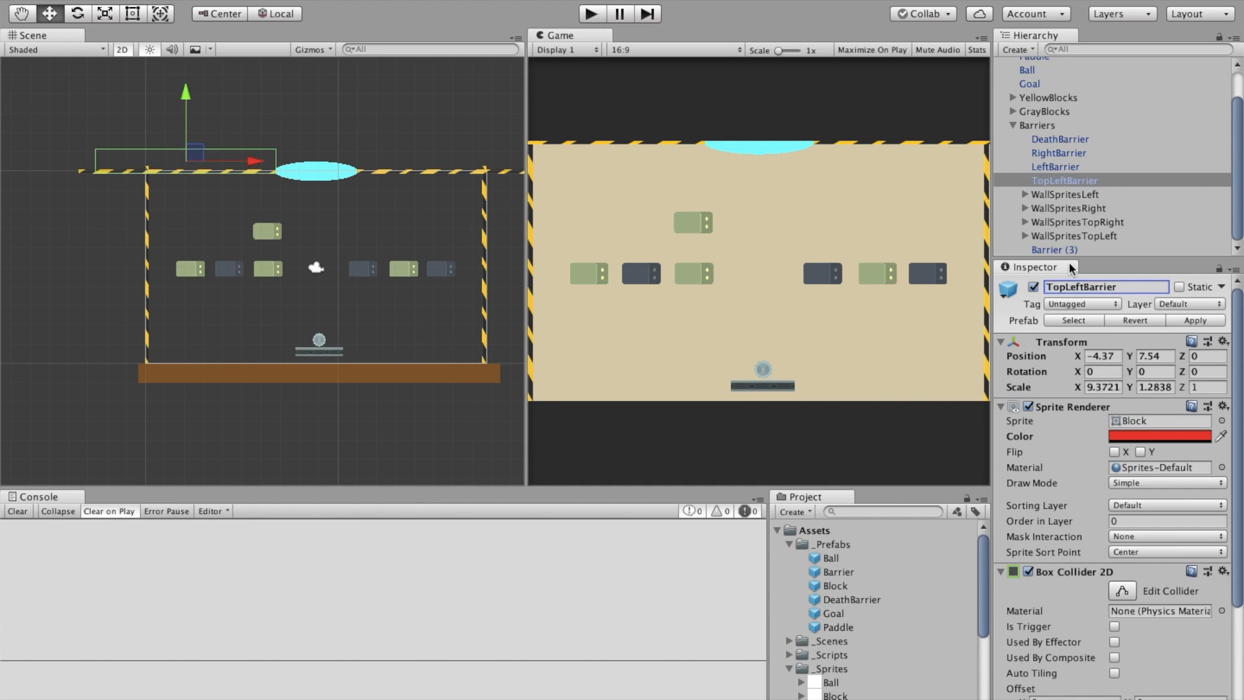
{"action": "left_click", "coordinate": [1069, 250]}
{"action": "left_click", "coordinate": [1063, 287]}
Save the Barriers group as a prefab in the _Prefabs folder.
{"action": "left_click_drag", "start_coordinate": [1037, 125], "coordinate": [833, 545]}
{"action": "left_click", "coordinate": [828, 572]}
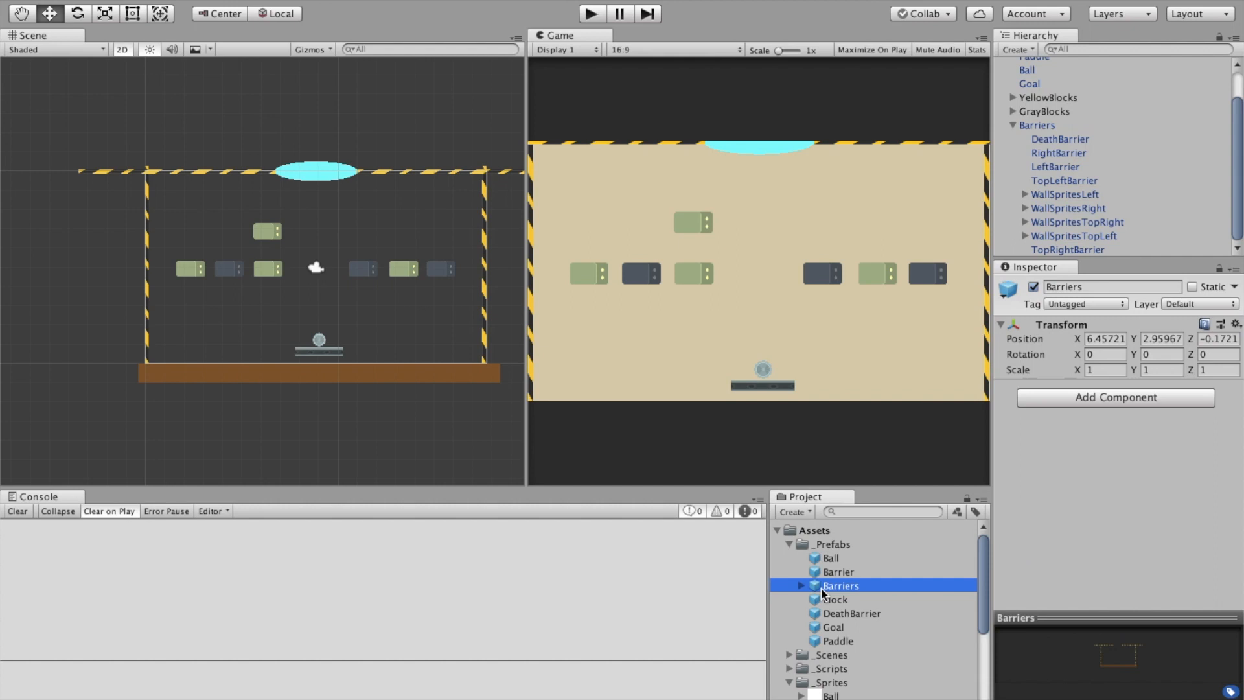
{"action": "left_click", "coordinate": [830, 586]}
Run the game to test the paddle and ball within the new barriers, and stop it.
{"action": "left_click", "coordinate": [591, 13]}
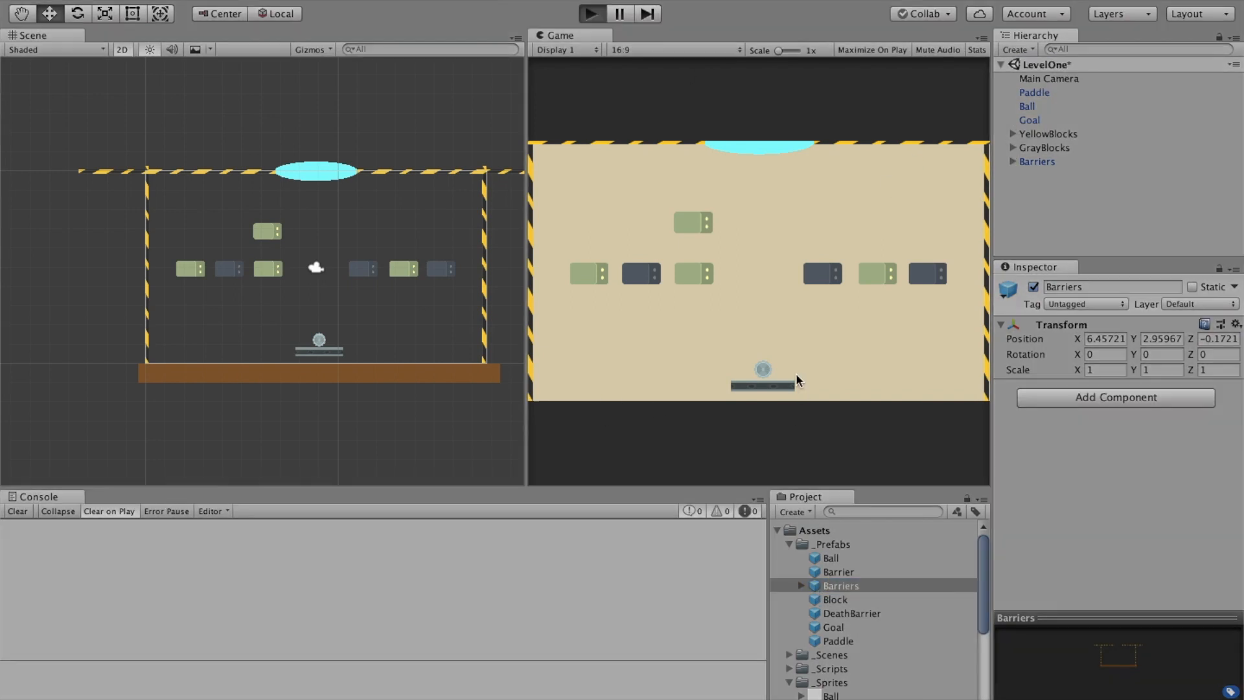
{"action": "left_click", "coordinate": [591, 14]}
{"action": "left_click", "coordinate": [591, 14]}
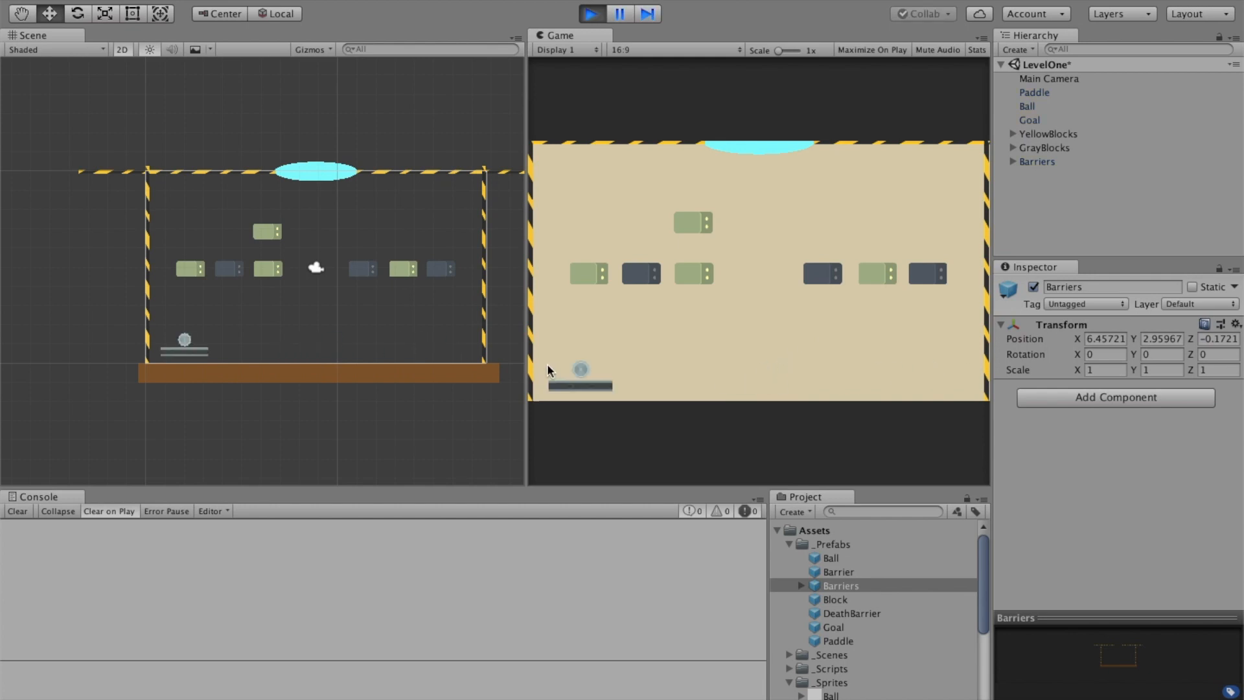
{"action": "left_click", "coordinate": [591, 15]}
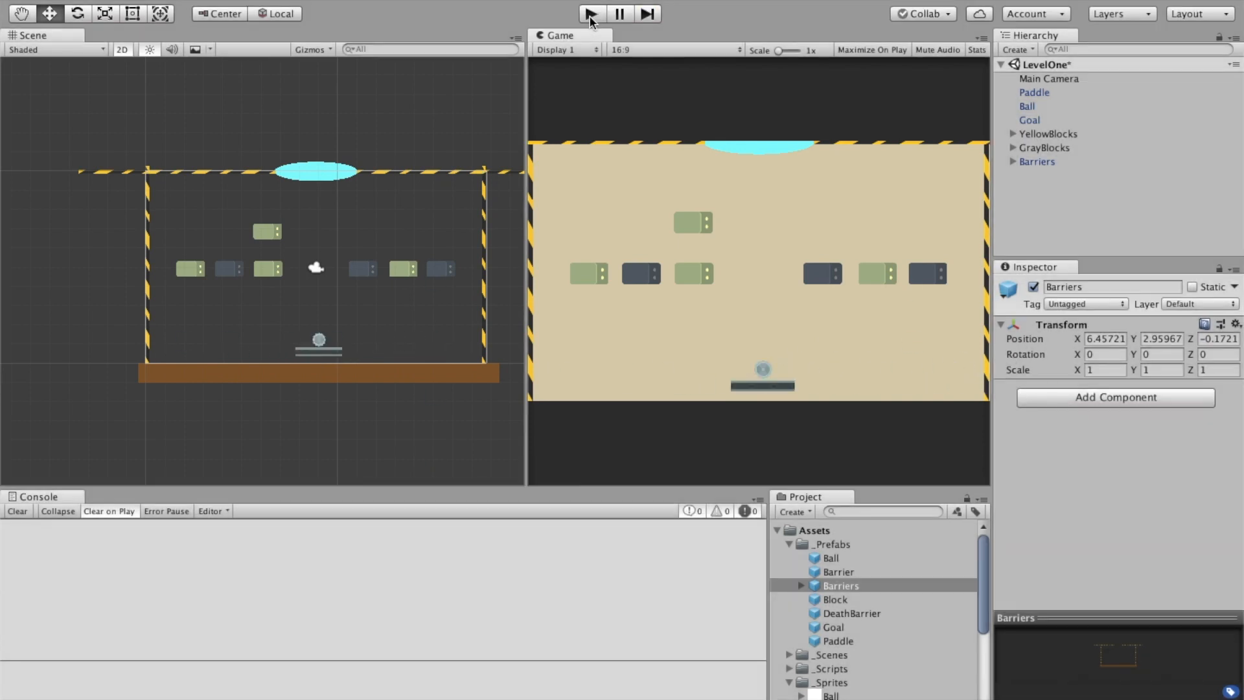
Set the Block prefab's sprite colour to white (FFFFFF).
{"action": "left_click", "coordinate": [1041, 83]}
{"action": "left_click", "coordinate": [1036, 93]}
{"action": "left_click", "coordinate": [1036, 105]}
{"action": "left_click", "coordinate": [1040, 119]}
{"action": "left_click", "coordinate": [1047, 129]}
{"action": "key", "text": "Right"}
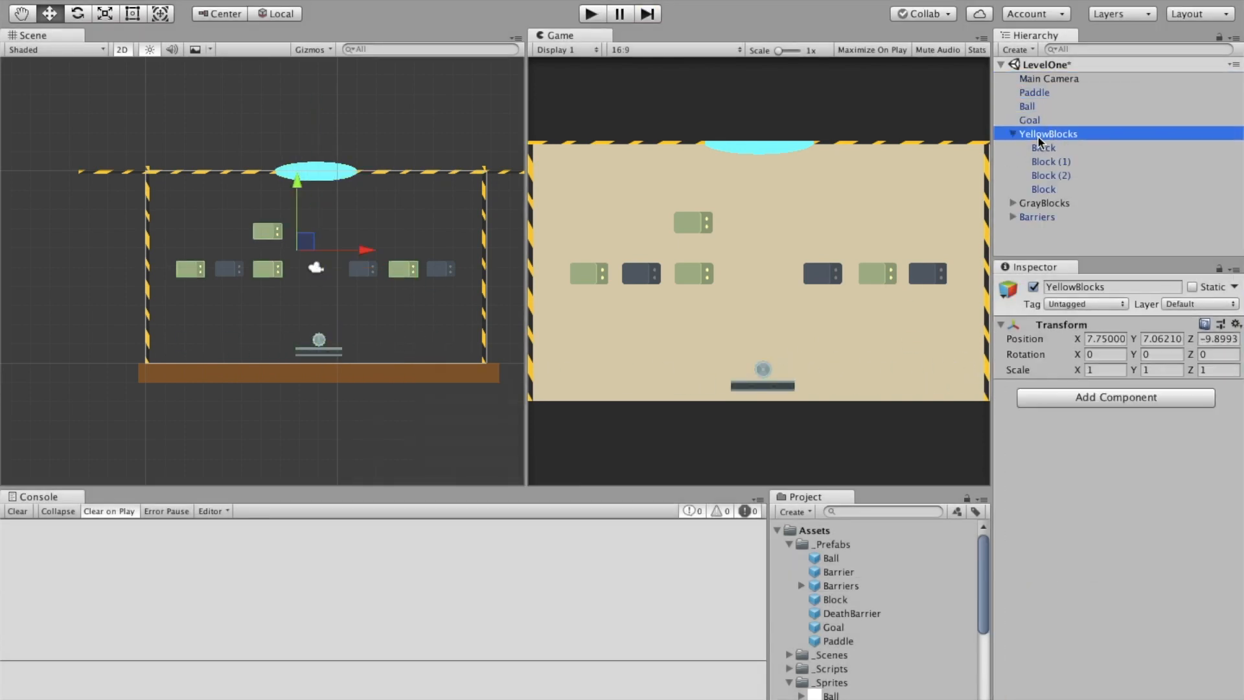
{"action": "left_click", "coordinate": [1040, 147]}
{"action": "left_click", "coordinate": [830, 602]}
{"action": "left_click", "coordinate": [1181, 419]}
{"action": "left_click_drag", "start_coordinate": [81, 85], "coordinate": [53, 82]}
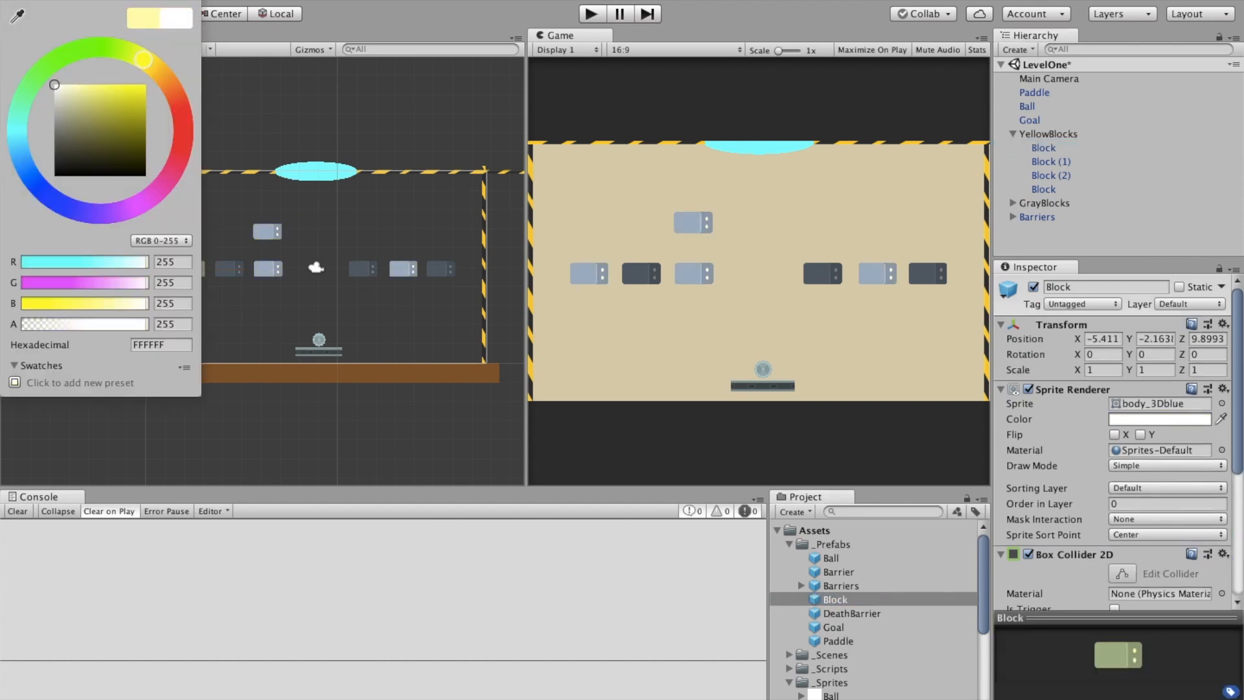
Set the alpha of the Block prefab's white sprite colour to 255 and close the colour picker.
{"action": "left_click", "coordinate": [8, 3]}
{"action": "left_click", "coordinate": [1177, 416]}
{"action": "left_click_drag", "start_coordinate": [96, 325], "coordinate": [400, 346]}
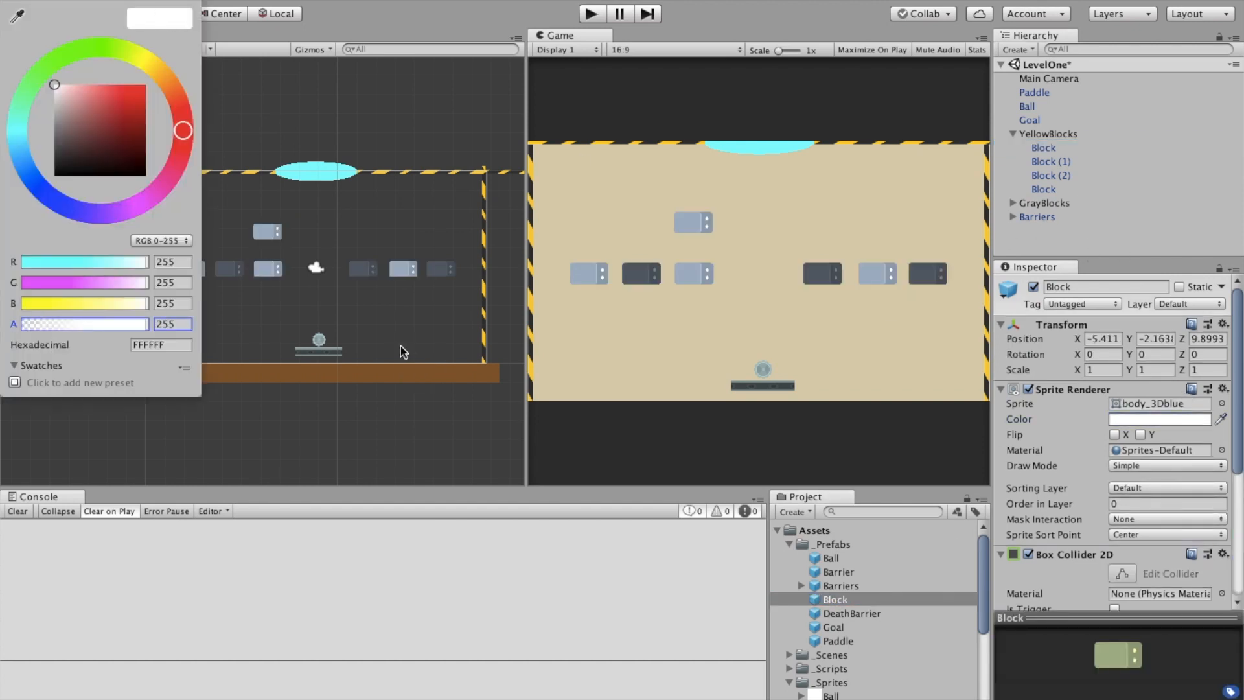
{"action": "left_click", "coordinate": [904, 332]}
Rename the YellowBlocks group as LightBlueBlocks.
{"action": "left_click", "coordinate": [1034, 133]}
{"action": "key", "text": "Return"}
{"action": "left_click", "coordinate": [1047, 135]}
{"action": "key", "text": "BackSpace"}
{"action": "key", "text": "BackSpace"}
{"action": "key", "text": "BackSpace"}
{"action": "key", "text": "BackSpace"}
{"action": "key", "text": "BackSpace"}
{"action": "key", "text": "BackSpace"}
{"action": "type", "text": "LightBlue"}
{"action": "key", "text": "Return"}
Assign the robot_blueBody sprite to the Block prefab.
{"action": "scroll", "coordinate": [873, 604], "scroll_direction": "down", "scroll_amount": 5}
{"action": "scroll", "coordinate": [842, 604], "scroll_direction": "up", "scroll_amount": 5}
{"action": "left_click", "coordinate": [837, 601]}
{"action": "scroll", "coordinate": [868, 622], "scroll_direction": "down", "scroll_amount": 4}
{"action": "left_click_drag", "start_coordinate": [860, 695], "coordinate": [1160, 403]}
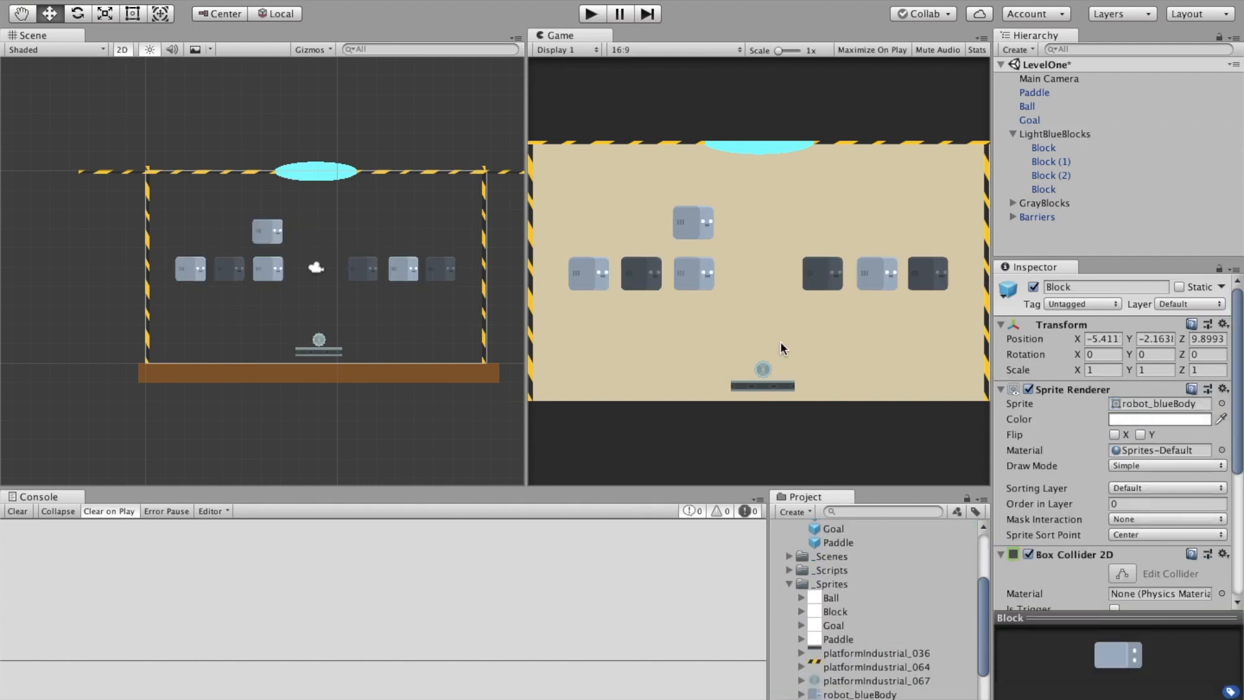
Stretch the first block's box collider to fit the robot sprite's height and apply the change to the Block prefab.
{"action": "left_click", "coordinate": [1043, 147]}
{"action": "scroll", "coordinate": [230, 255], "scroll_direction": "up", "scroll_amount": 8}
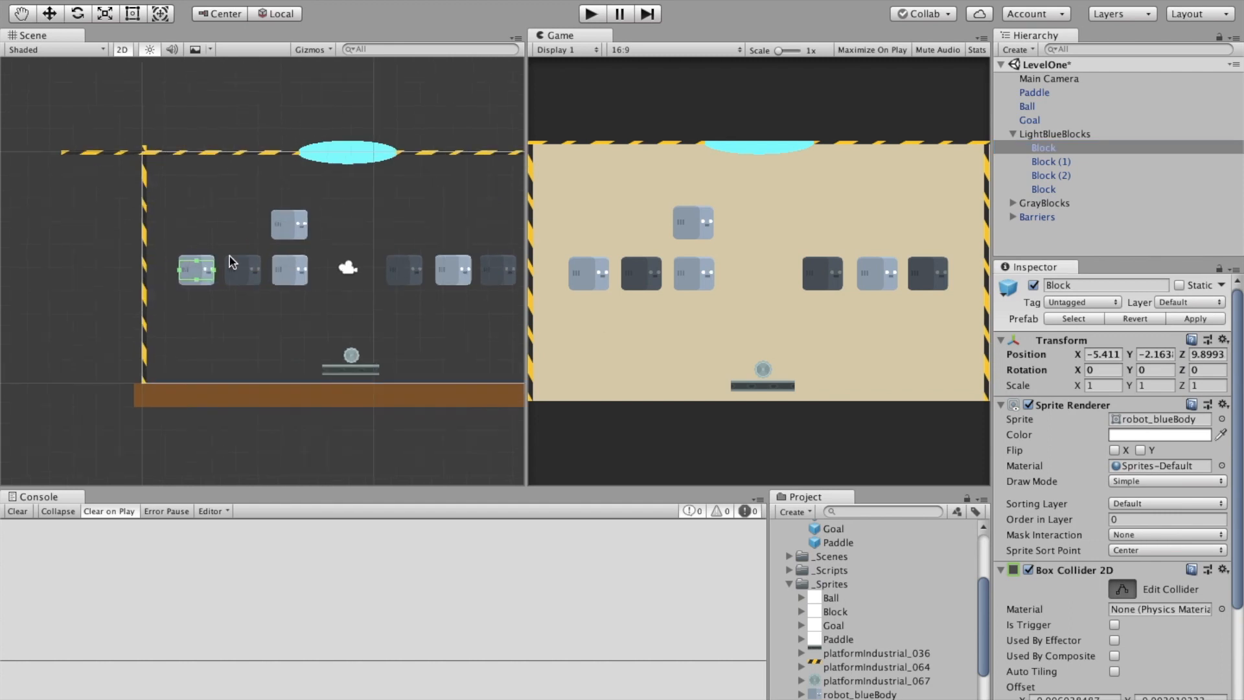
{"action": "left_click_drag", "start_coordinate": [183, 231], "coordinate": [187, 217]}
{"action": "left_click_drag", "start_coordinate": [180, 302], "coordinate": [181, 308]}
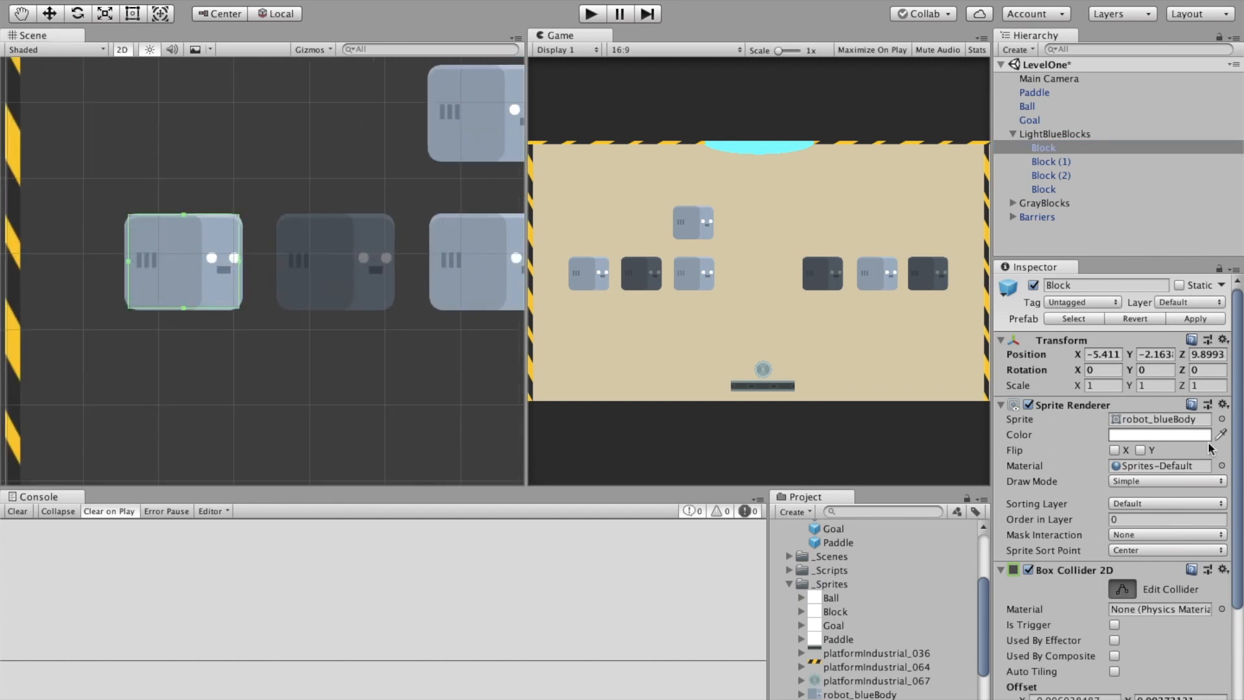
{"action": "left_click", "coordinate": [1196, 317]}
{"action": "scroll", "coordinate": [318, 296], "scroll_direction": "down", "scroll_amount": 3}
{"action": "middle_click_drag", "start_coordinate": [450, 365], "coordinate": [240, 341]}
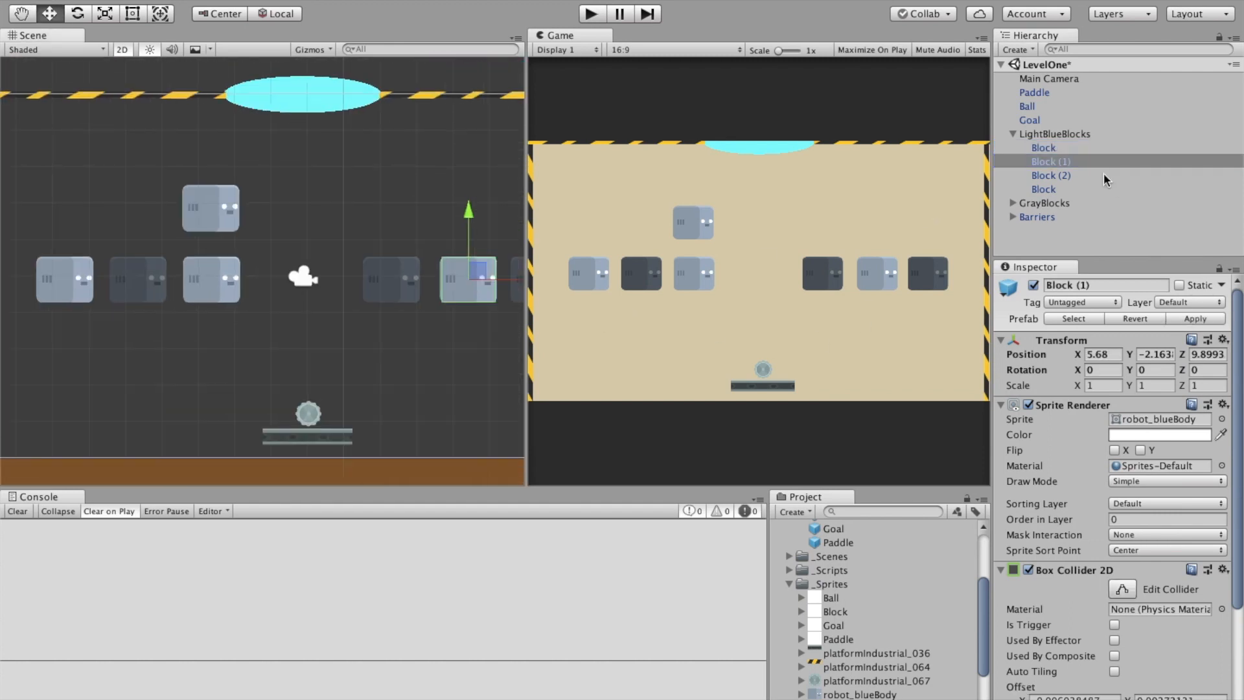
Try tinting the first block of the GrayBlocks group red.
{"action": "left_click", "coordinate": [1062, 176]}
{"action": "left_click", "coordinate": [1035, 190]}
{"action": "left_click", "coordinate": [1050, 204]}
{"action": "left_click", "coordinate": [1013, 203]}
{"action": "left_click", "coordinate": [1044, 217]}
{"action": "scroll", "coordinate": [1166, 443], "scroll_direction": "down", "scroll_amount": 3}
{"action": "left_click", "coordinate": [1181, 362]}
{"action": "mouse_move", "coordinate": [133, 101]}
{"action": "left_mouse_down"}
{"action": "mouse_move", "coordinate": [187, 87]}
{"action": "mouse_move", "coordinate": [38, 110]}
{"action": "mouse_move", "coordinate": [39, 130]}
{"action": "mouse_move", "coordinate": [105, 92]}
{"action": "mouse_move", "coordinate": [188, 173]}
{"action": "mouse_move", "coordinate": [136, 32]}
{"action": "left_mouse_up"}
Delete the GrayBlocks group from the scene.
{"action": "right_click", "coordinate": [1036, 203]}
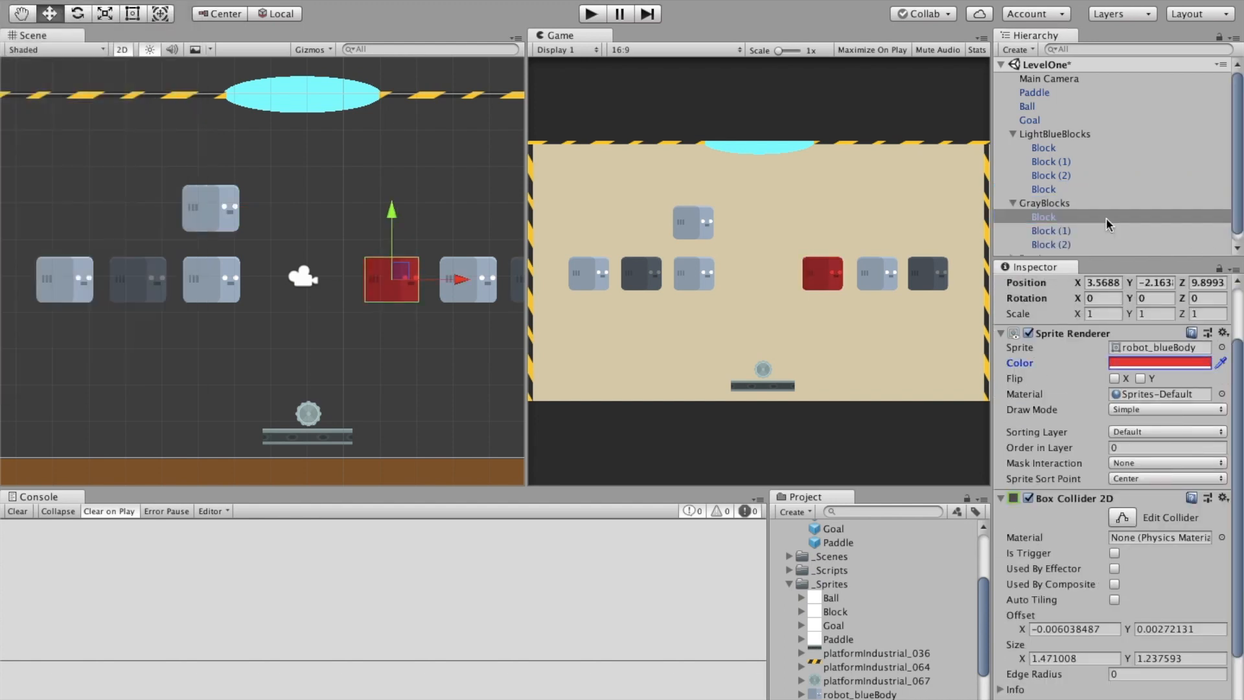
{"action": "left_click", "coordinate": [1081, 289]}
{"action": "scroll", "coordinate": [838, 589], "scroll_direction": "up", "scroll_amount": 5}
Duplicate the Block prefab and name the copy GreenRobot.
{"action": "left_click", "coordinate": [839, 597]}
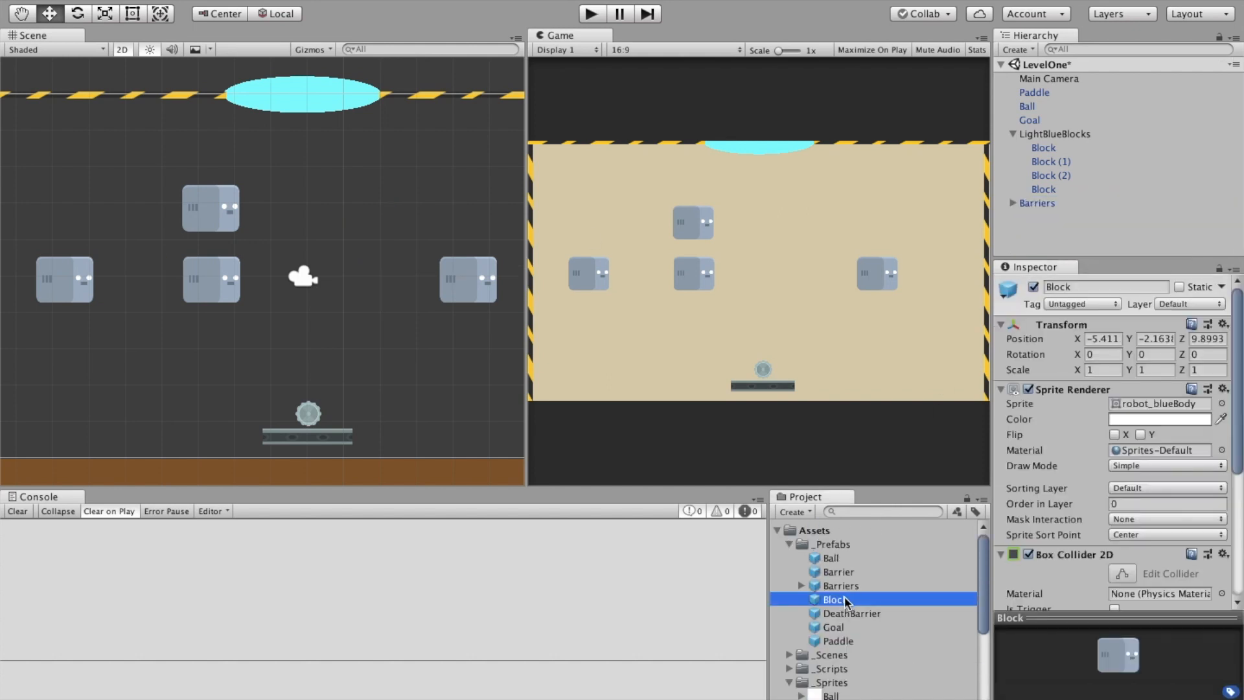
{"action": "key", "text": "super+d"}
{"action": "right_click", "coordinate": [842, 613]}
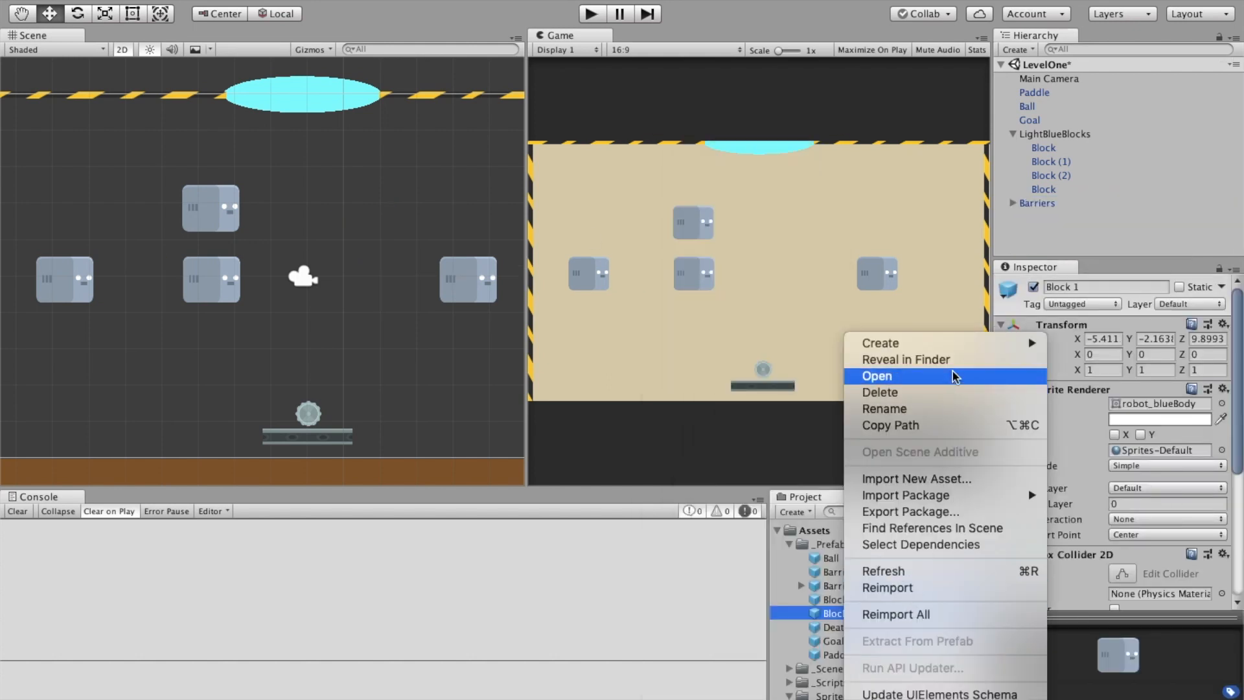
{"action": "left_click", "coordinate": [942, 408]}
{"action": "type", "text": "Robot"}
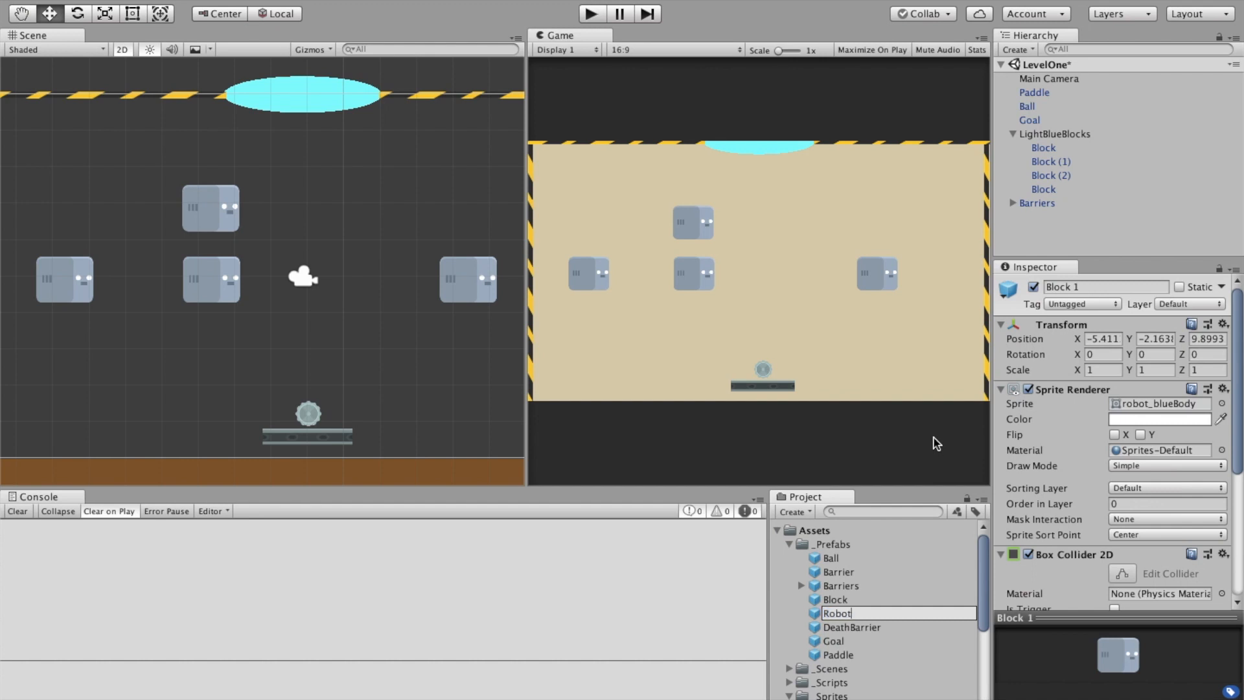
{"action": "key", "text": "Return"}
{"action": "scroll", "coordinate": [911, 606], "scroll_direction": "down", "scroll_amount": 4}
{"action": "scroll", "coordinate": [833, 550], "scroll_direction": "up", "scroll_amount": 1}
{"action": "left_click", "coordinate": [834, 551]}
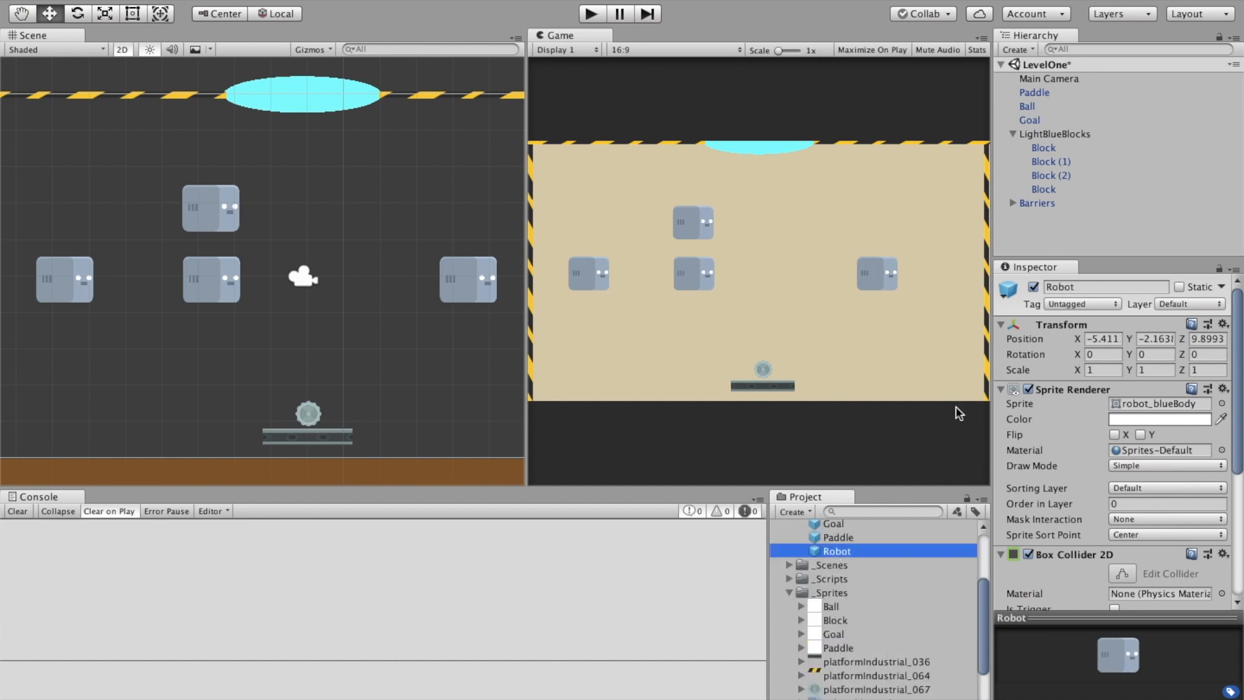
{"action": "type", "text": "GreenRobot"}
{"action": "key", "text": "Return"}
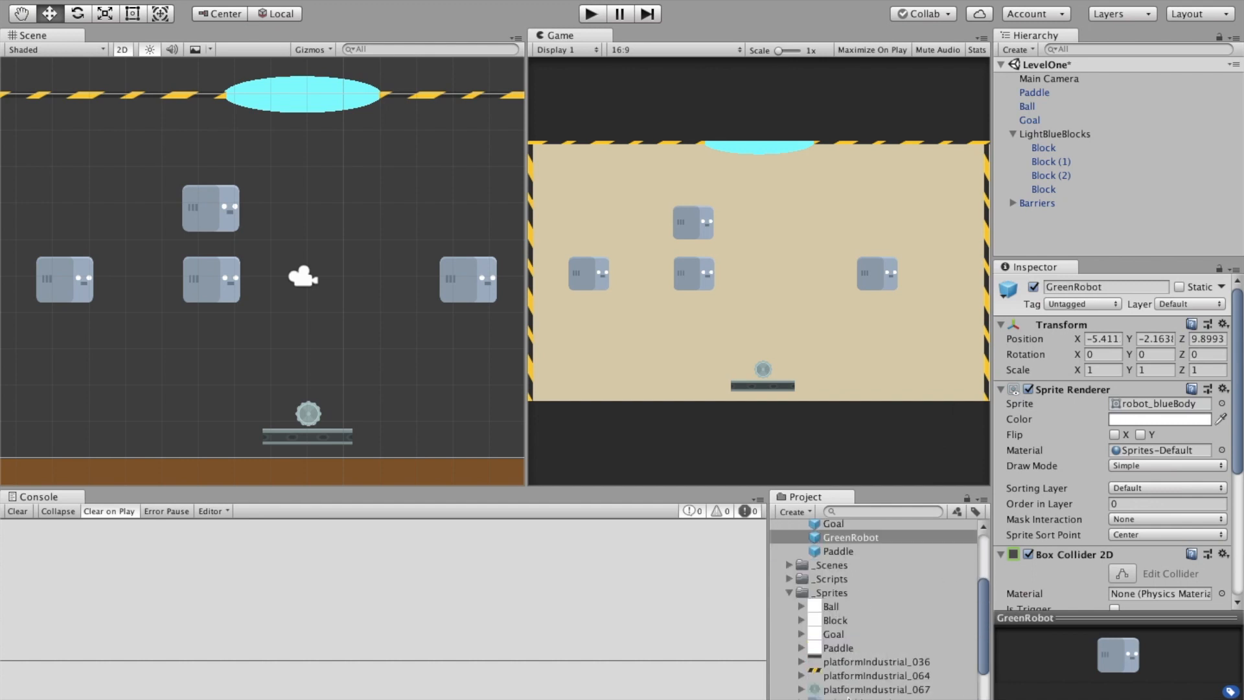
Assign the robot_greenBody sprite to the GreenRobot prefab and place an instance in the scene near the upper gray block.
{"action": "scroll", "coordinate": [849, 688], "scroll_direction": "down", "scroll_amount": 2}
{"action": "left_click_drag", "start_coordinate": [848, 688], "coordinate": [1119, 405]}
{"action": "scroll", "coordinate": [842, 623], "scroll_direction": "up", "scroll_amount": 6}
{"action": "left_click_drag", "start_coordinate": [844, 640], "coordinate": [119, 232]}
{"action": "left_click", "coordinate": [1123, 591]}
Move the upper gray block down into the row, between the two gray blocks left of centre.
{"action": "left_click", "coordinate": [219, 218]}
{"action": "left_click_drag", "start_coordinate": [272, 206], "coordinate": [205, 206]}
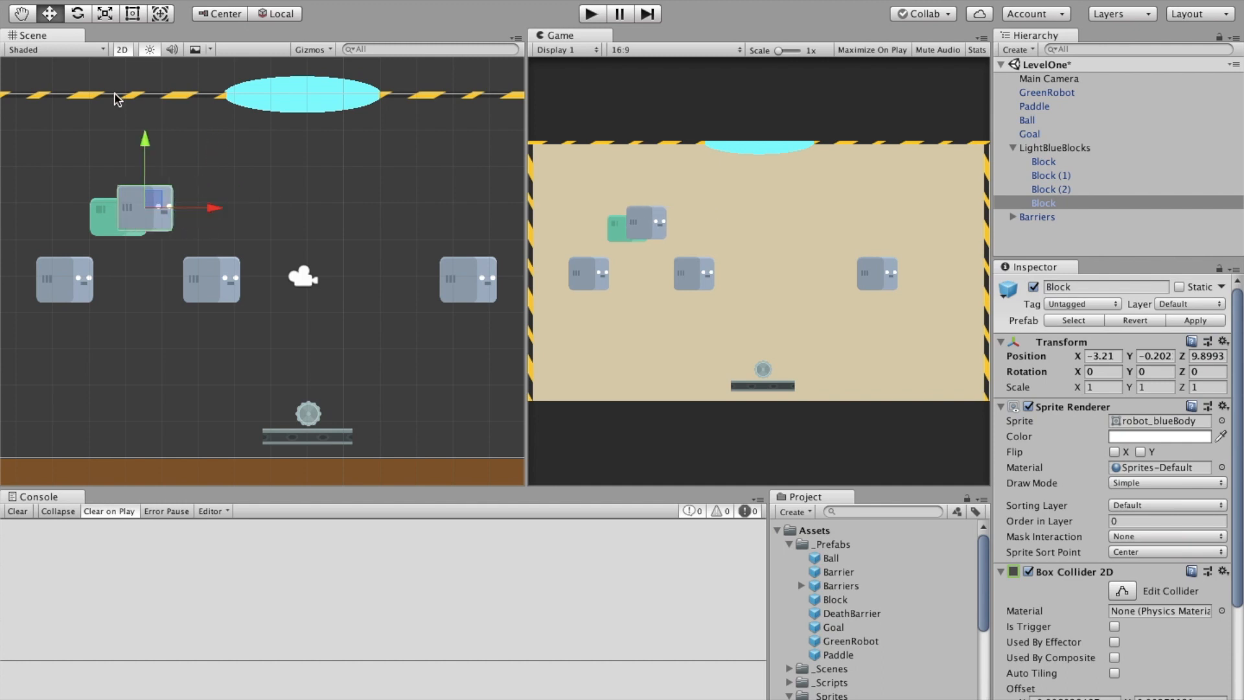
{"action": "left_click_drag", "start_coordinate": [141, 132], "coordinate": [141, 202]}
{"action": "left_click_drag", "start_coordinate": [224, 283], "coordinate": [218, 283]}
Place the green robot and a copy side by side below the left gray blocks, and another copy at X 14.44.
{"action": "left_click", "coordinate": [119, 224]}
{"action": "left_click_drag", "start_coordinate": [183, 217], "coordinate": [197, 223]}
{"action": "left_click_drag", "start_coordinate": [133, 145], "coordinate": [117, 263]}
{"action": "left_click_drag", "start_coordinate": [190, 336], "coordinate": [159, 338]}
{"action": "key", "text": "super+d"}
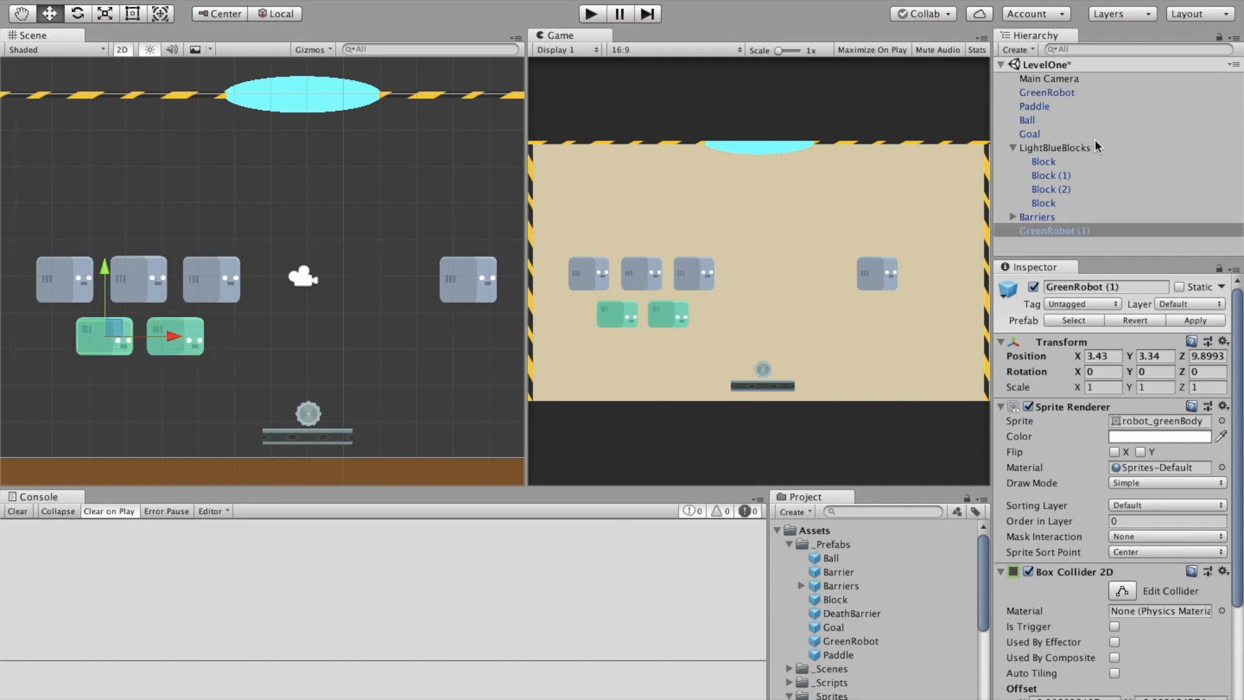
{"action": "key", "text": "super+d"}
{"action": "left_click_drag", "start_coordinate": [173, 335], "coordinate": [569, 311]}
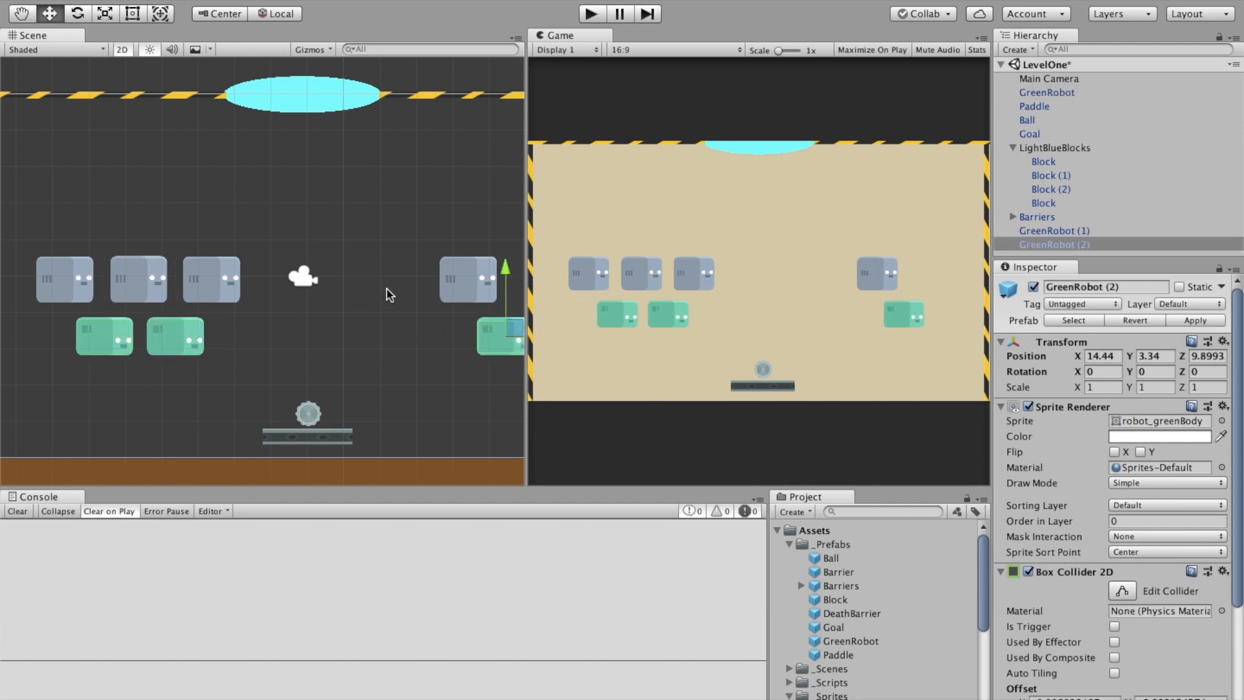
Duplicate the right gray block twice and space the copies toward the centre, forming a row of three.
{"action": "left_click", "coordinate": [468, 279]}
{"action": "scroll", "coordinate": [485, 387], "scroll_direction": "down", "scroll_amount": 2}
{"action": "middle_click_drag", "start_coordinate": [484, 386], "coordinate": [403, 374]}
{"action": "key", "text": "super+d"}
{"action": "left_click_drag", "start_coordinate": [443, 282], "coordinate": [391, 290]}
{"action": "left_click", "coordinate": [386, 285]}
{"action": "key", "text": "super+d"}
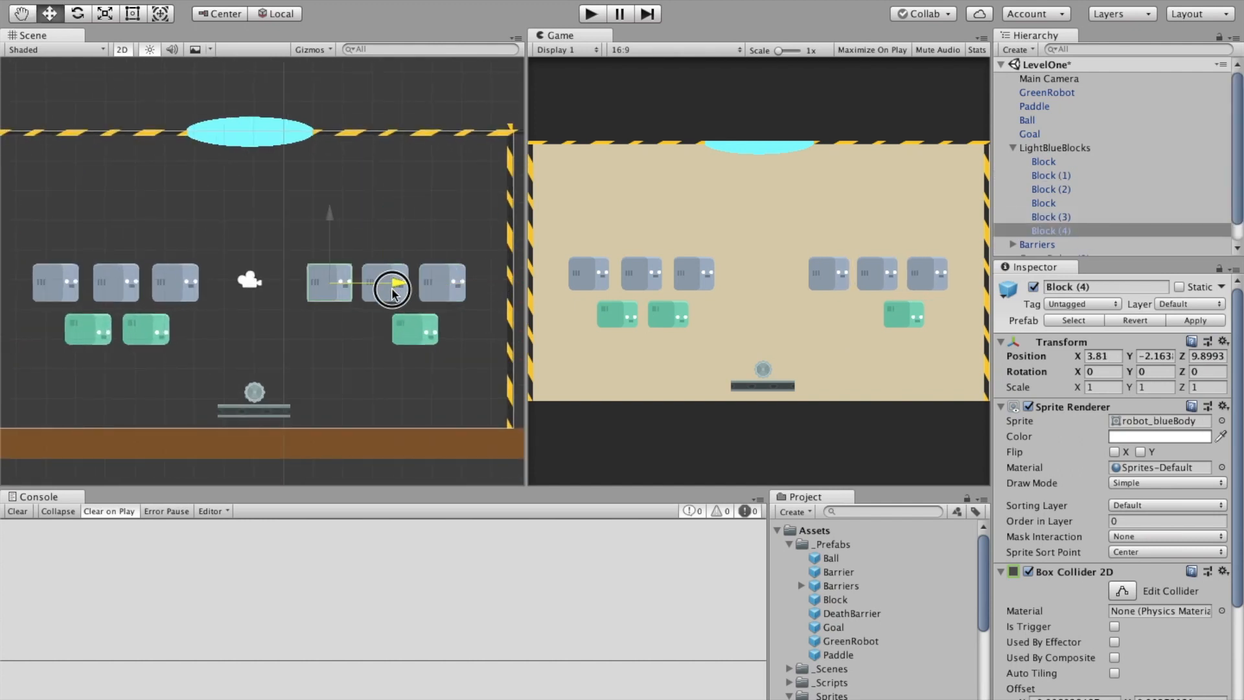
Duplicate the green robot on the right and place the copy beside it at X 12.42.
{"action": "scroll", "coordinate": [1053, 247], "scroll_direction": "down", "scroll_amount": 2}
{"action": "left_click", "coordinate": [1054, 253]}
{"action": "key", "text": "super+d"}
{"action": "left_click_drag", "start_coordinate": [472, 331], "coordinate": [411, 336]}
Flip the sprites of the right-hand green and gray robots along X so they face the centre.
{"action": "left_click", "coordinate": [1114, 452]}
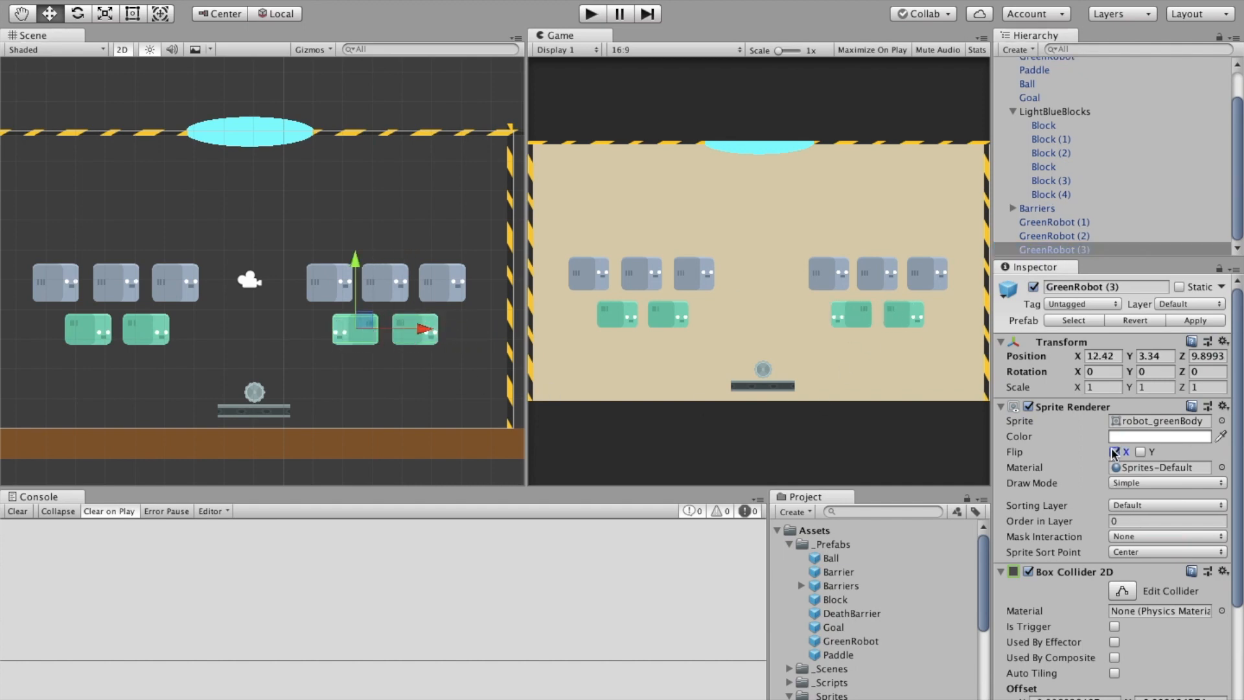
{"action": "key", "text": "Up"}
{"action": "key", "text": "Up"}
{"action": "key", "text": "Up"}
{"action": "key", "text": "Up"}
{"action": "left_click", "coordinate": [1056, 181]}
{"action": "left_click", "coordinate": [1046, 167]}
{"action": "left_click", "coordinate": [1051, 181]}
{"action": "left_click", "coordinate": [1053, 167]}
{"action": "left_click", "coordinate": [1053, 181]}
{"action": "left_click", "coordinate": [1052, 139]}
{"action": "left_click", "coordinate": [1114, 452]}
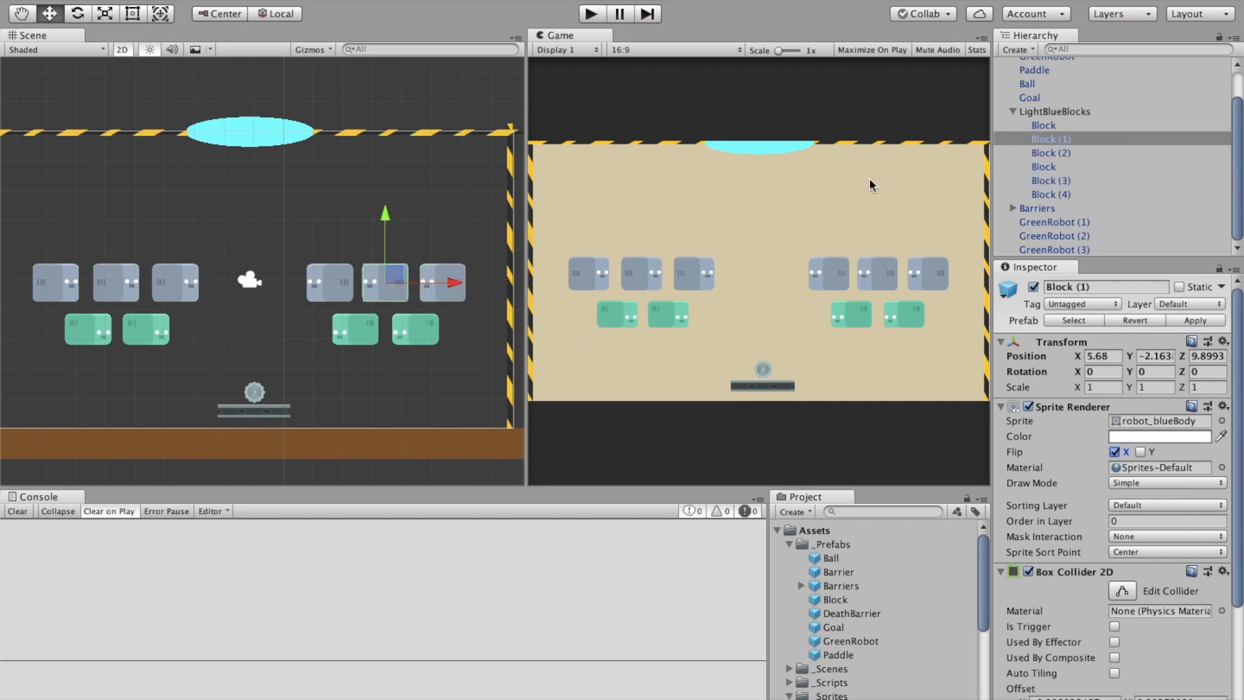
Set the Goal's sprite colour to light green (96F877).
{"action": "scroll", "coordinate": [1020, 152], "scroll_direction": "up", "scroll_amount": 2}
{"action": "left_click", "coordinate": [1030, 126]}
{"action": "left_click", "coordinate": [1158, 437]}
{"action": "left_click", "coordinate": [78, 50]}
{"action": "left_click", "coordinate": [103, 89]}
{"action": "mouse_move", "coordinate": [102, 89]}
{"action": "left_mouse_down"}
{"action": "mouse_move", "coordinate": [79, 65]}
{"action": "mouse_move", "coordinate": [103, 90]}
{"action": "left_mouse_up"}
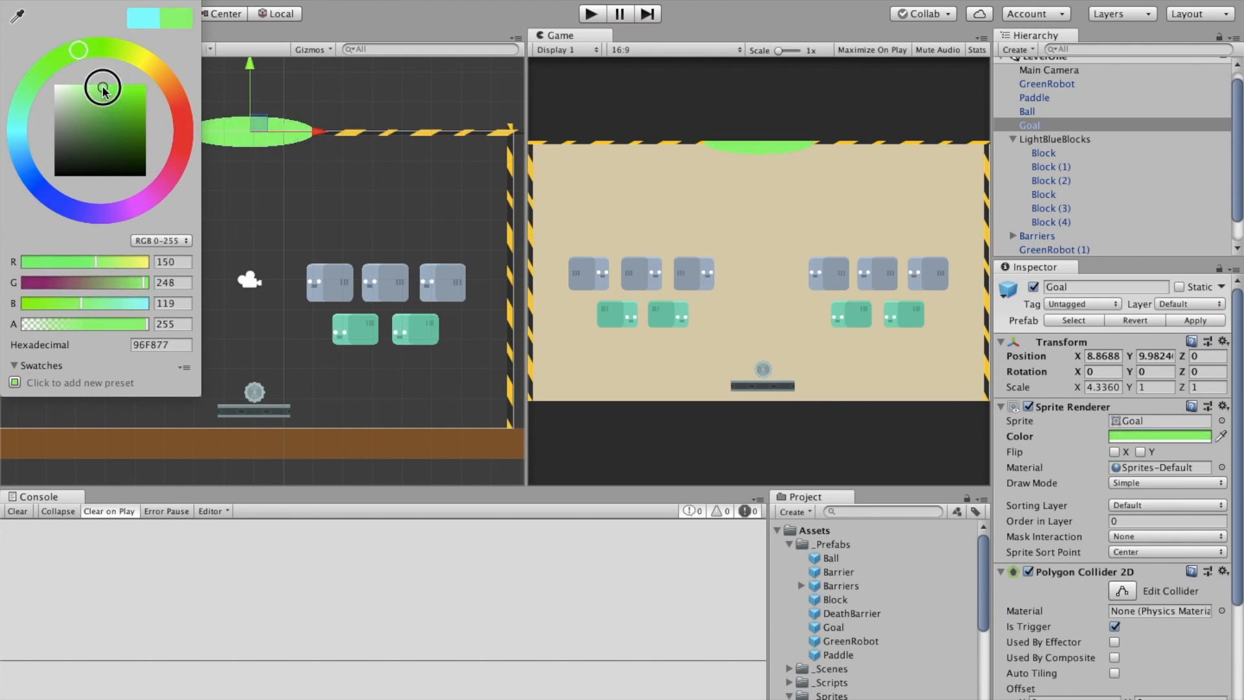
{"action": "left_click", "coordinate": [991, 421]}
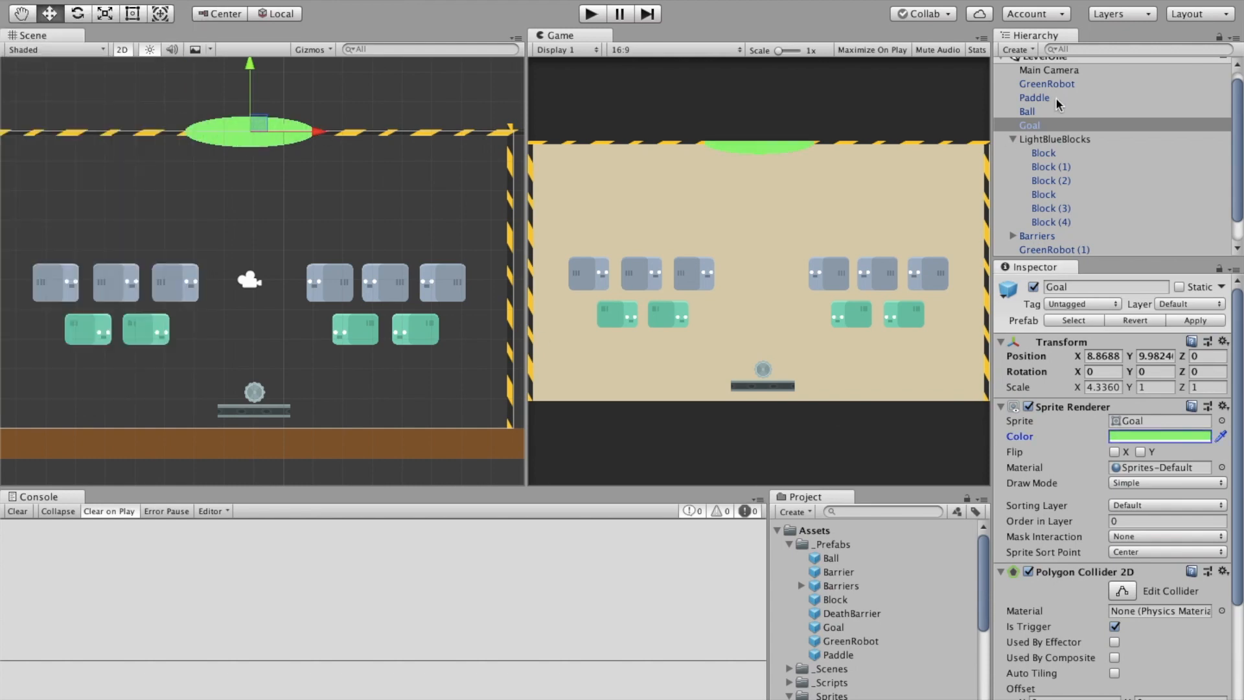
Create an empty object in the scene named GreenRobots.
{"action": "left_click", "coordinate": [1023, 139]}
{"action": "left_click", "coordinate": [1013, 139]}
{"action": "right_click", "coordinate": [1050, 222]}
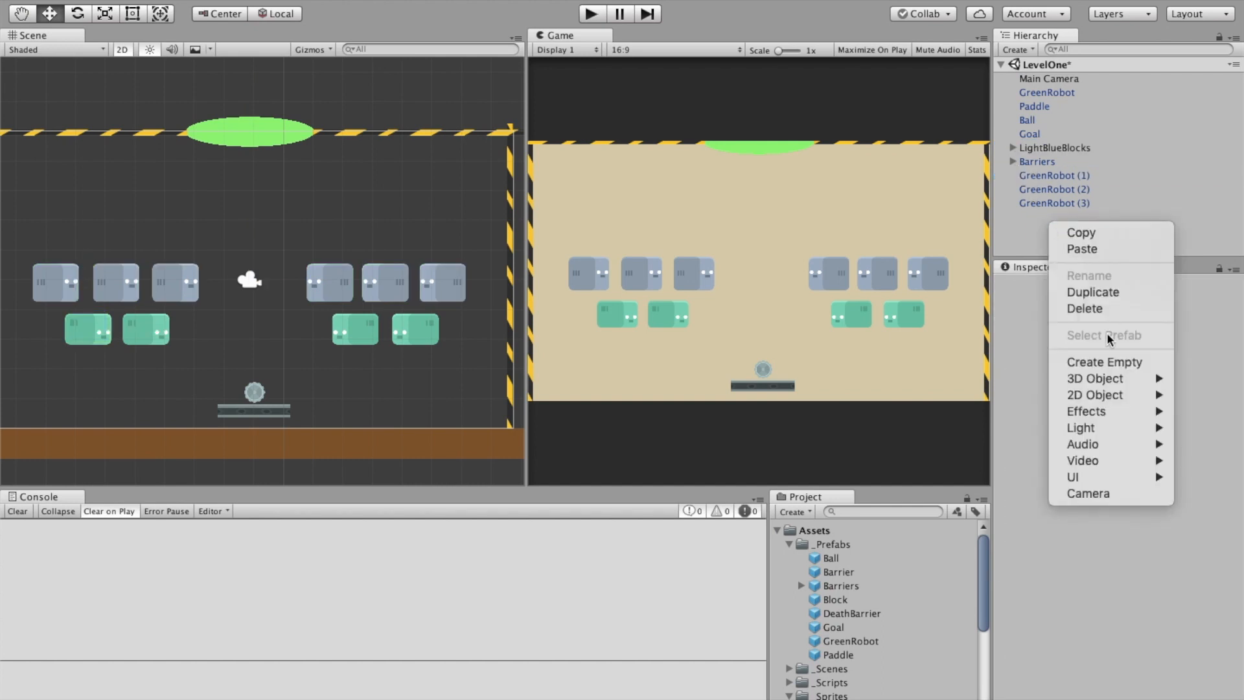
{"action": "left_click", "coordinate": [1104, 361]}
{"action": "left_click", "coordinate": [1037, 218]}
{"action": "type", "text": "GreenRobots"}
Put GreenRobot (1), (2) and (3) inside the GreenRobots group and collapse the group.
{"action": "left_click", "coordinate": [1052, 175]}
{"action": "left_click", "coordinate": [1052, 206], "text": "shift"}
{"action": "left_click_drag", "start_coordinate": [1051, 205], "coordinate": [1050, 218]}
{"action": "left_click", "coordinate": [1022, 176]}
{"action": "left_click", "coordinate": [1014, 176]}
{"action": "left_click", "coordinate": [1013, 148]}
{"action": "left_click", "coordinate": [1014, 149]}
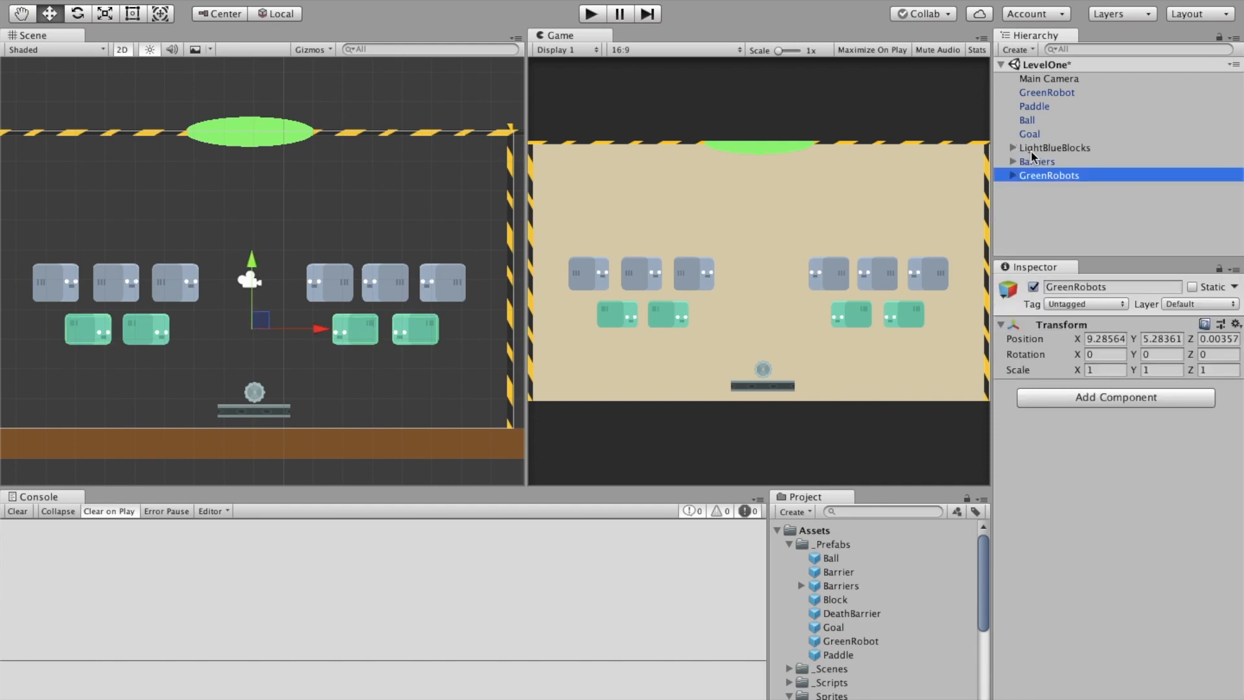
Rename the Block prefab as GrayRobot.
{"action": "left_click", "coordinate": [839, 600]}
{"action": "left_click", "coordinate": [868, 601]}
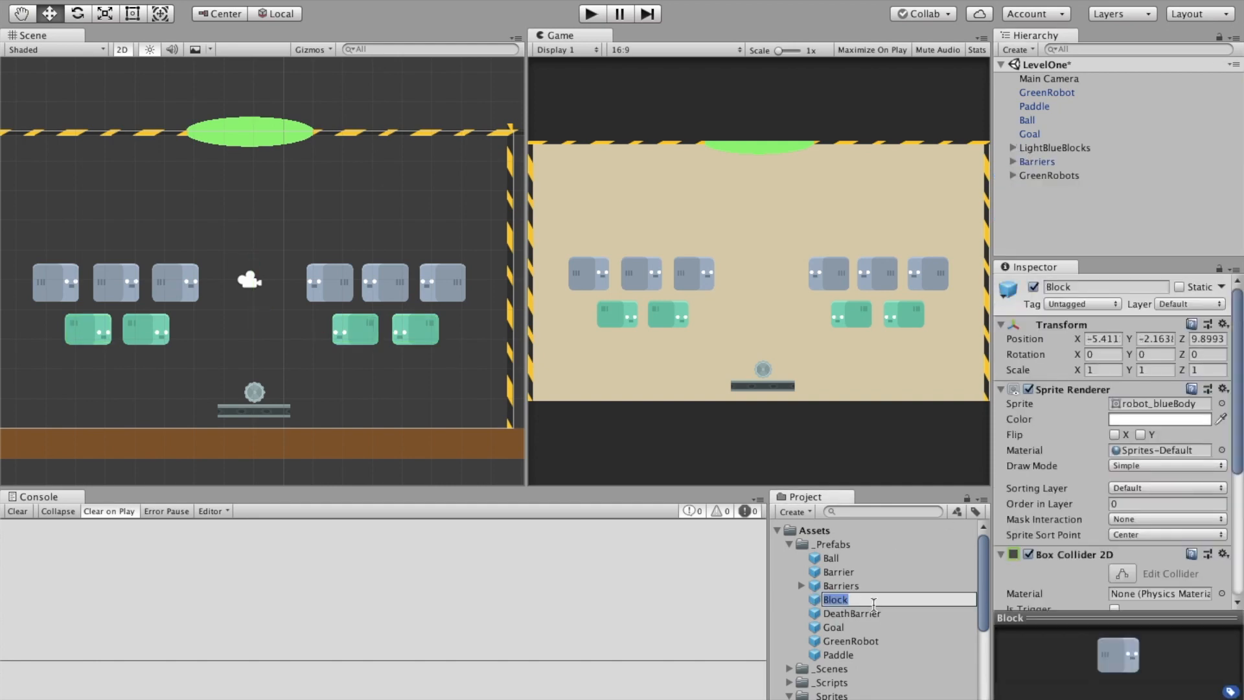
{"action": "type", "text": "GrayRobot"}
{"action": "key", "text": "Return"}
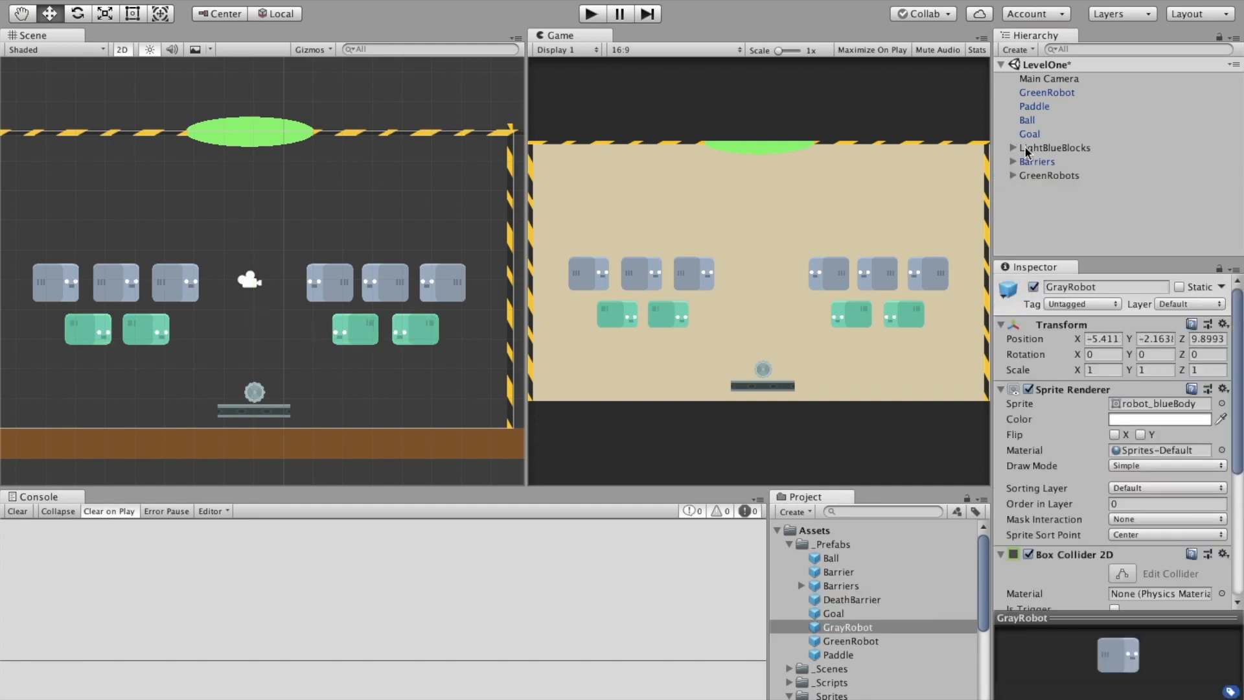
Rename the LightBlueBlocks group as GrayRobots.
{"action": "left_click", "coordinate": [1045, 151]}
{"action": "left_click", "coordinate": [1044, 150]}
{"action": "type", "text": "GrayRobots"}
{"action": "key", "text": "Return"}
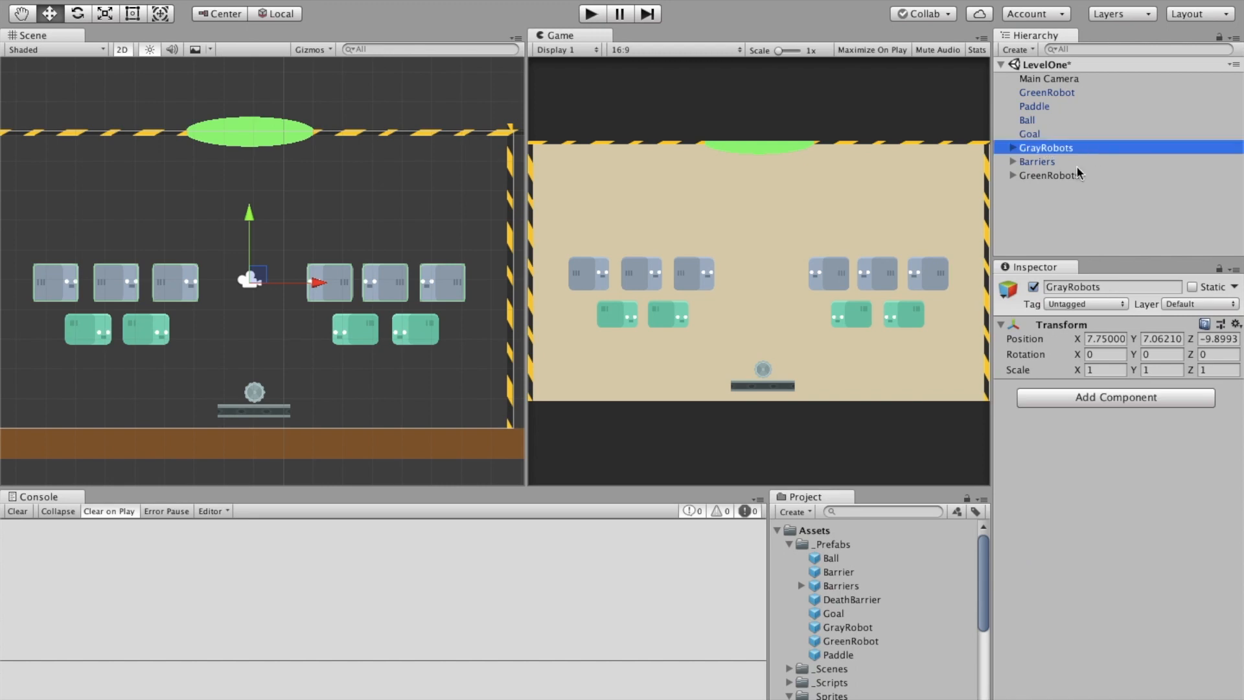
Run the game to test the new robot layout.
{"action": "left_click", "coordinate": [590, 13]}
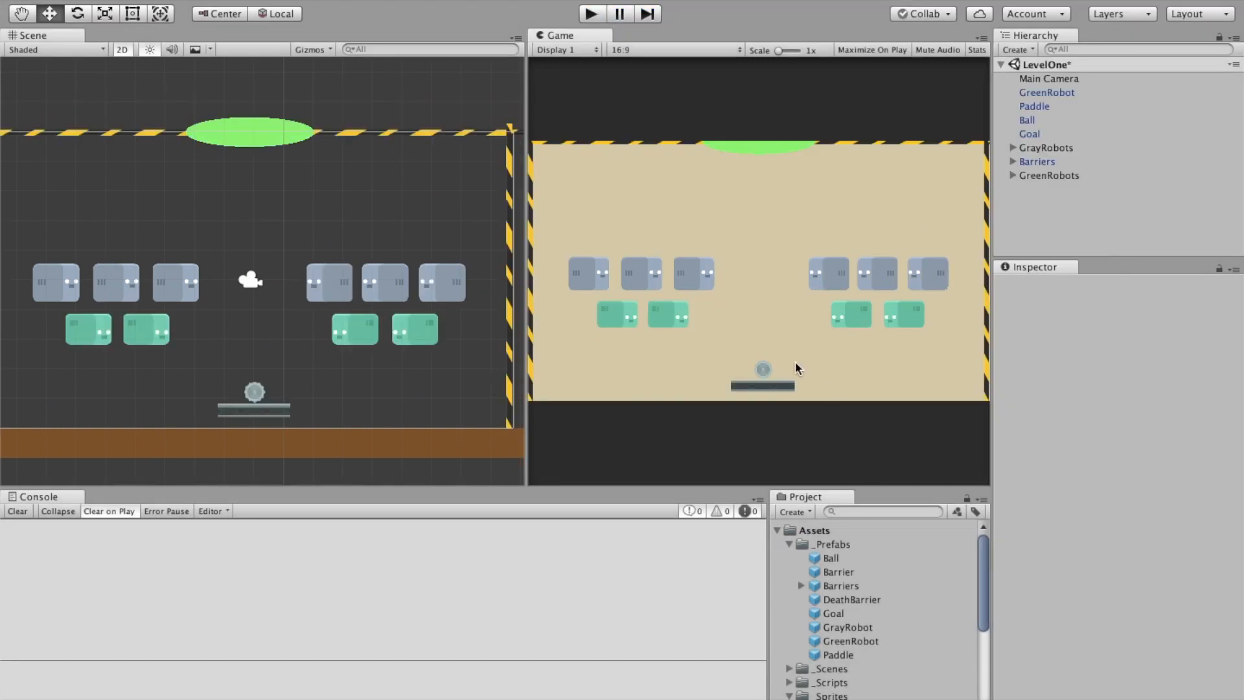
{"action": "right_click", "coordinate": [489, 680]}
Shift the WallSpritesRight group outward to X 17.61 and apply the change to the Barriers prefab.
{"action": "left_click", "coordinate": [1014, 162]}
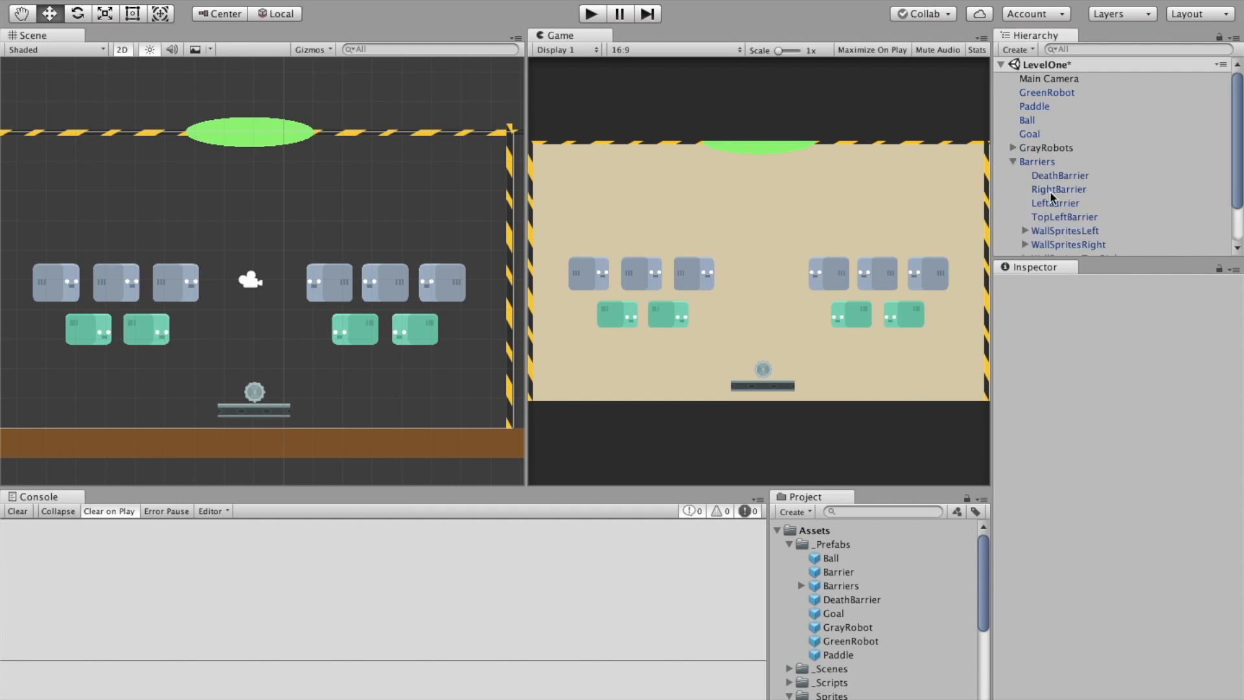
{"action": "left_click", "coordinate": [1053, 206]}
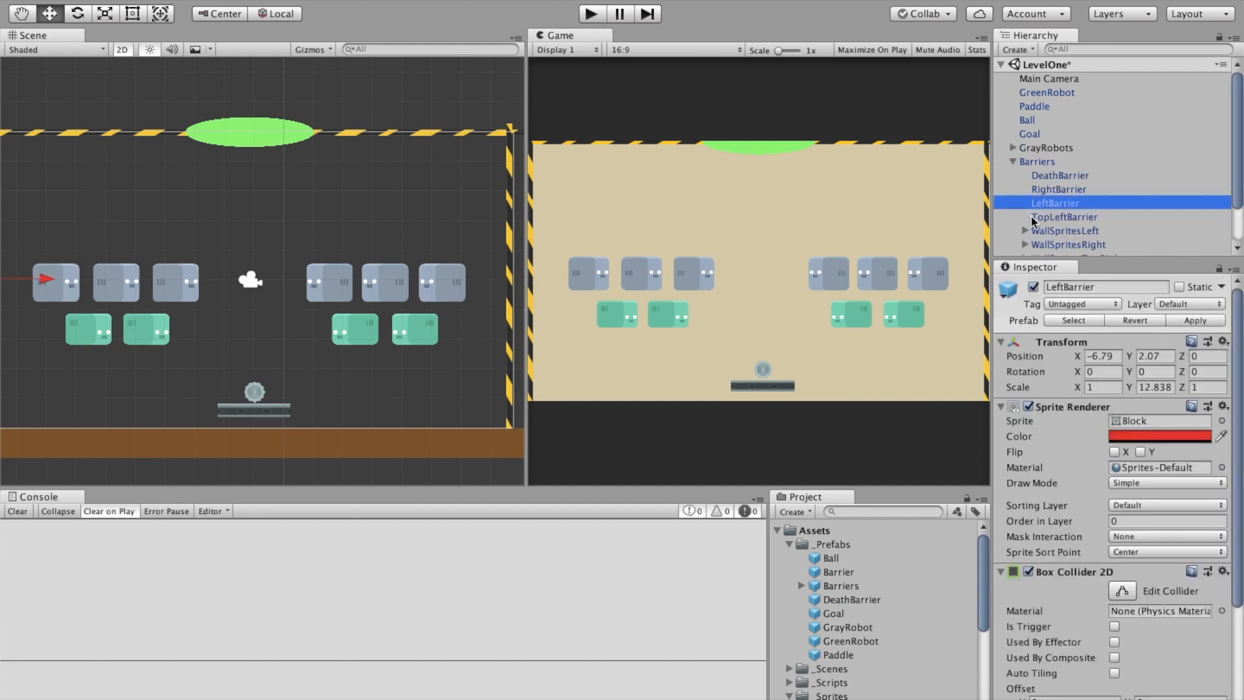
{"action": "left_click", "coordinate": [1069, 231]}
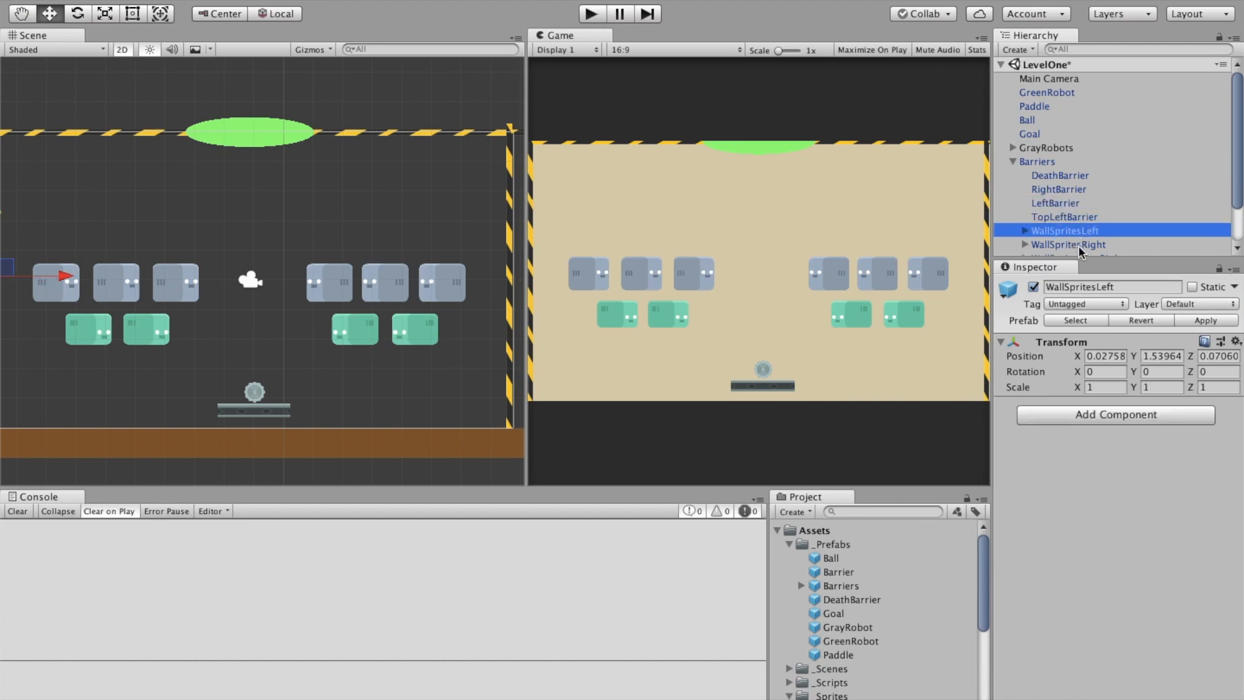
{"action": "left_click", "coordinate": [1081, 245]}
{"action": "scroll", "coordinate": [507, 303], "scroll_direction": "down", "scroll_amount": 3}
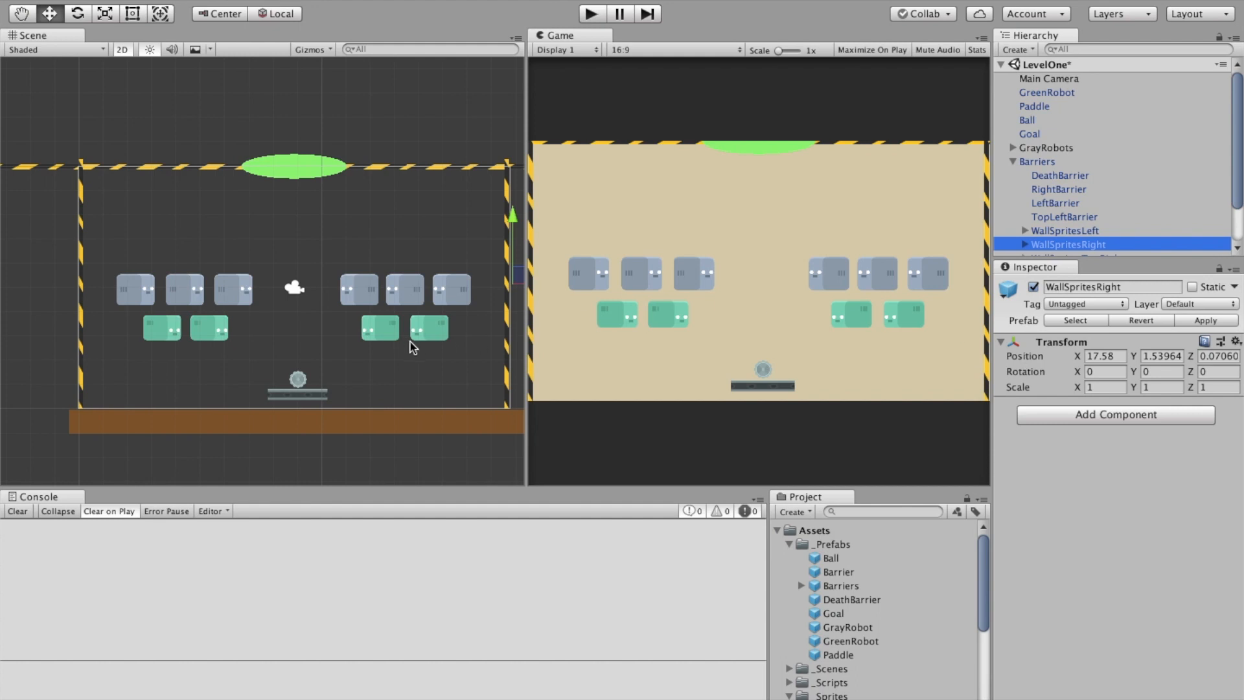
{"action": "middle_click_drag", "start_coordinate": [462, 383], "coordinate": [352, 383]}
{"action": "scroll", "coordinate": [391, 291], "scroll_direction": "up", "scroll_amount": 3}
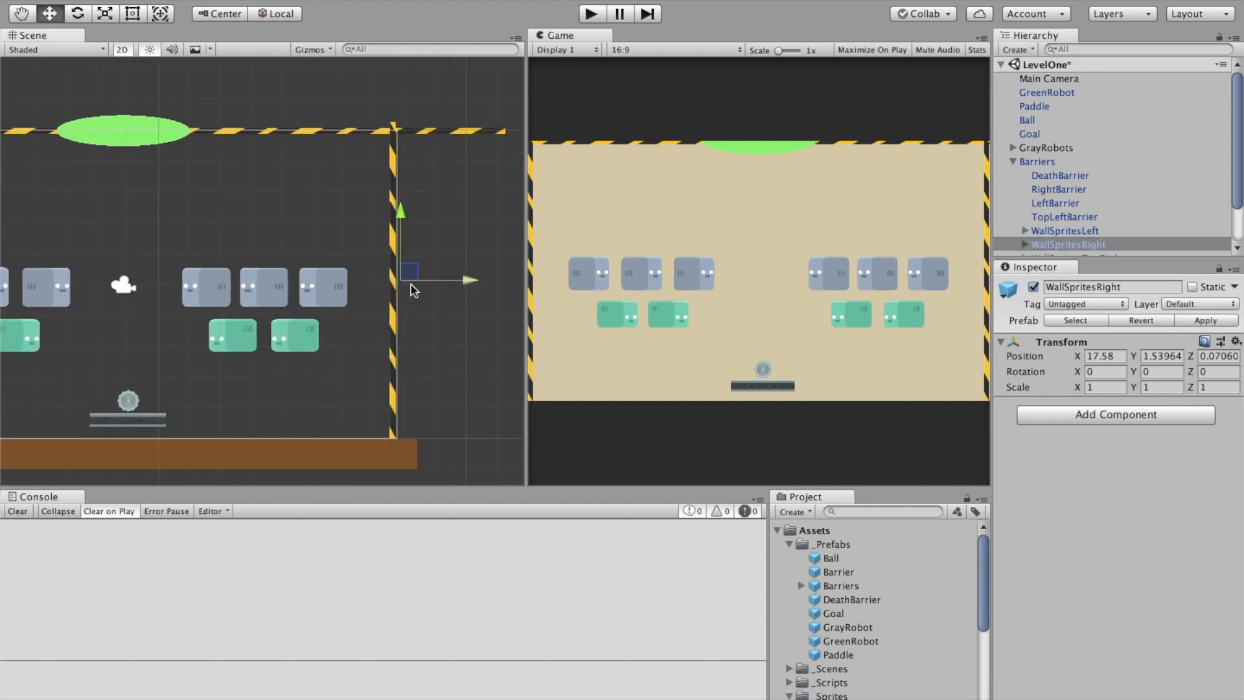
{"action": "scroll", "coordinate": [433, 300], "scroll_direction": "up", "scroll_amount": 2}
{"action": "left_click_drag", "start_coordinate": [441, 272], "coordinate": [444, 275]}
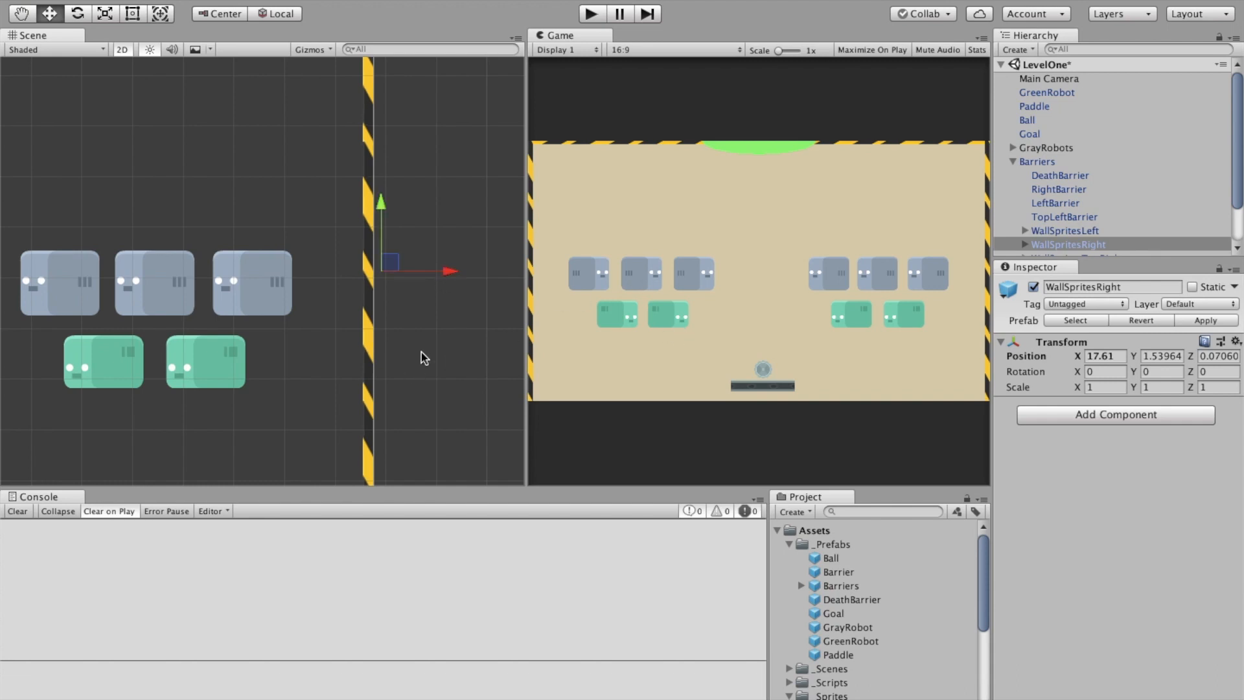
{"action": "scroll", "coordinate": [319, 376], "scroll_direction": "down", "scroll_amount": 3}
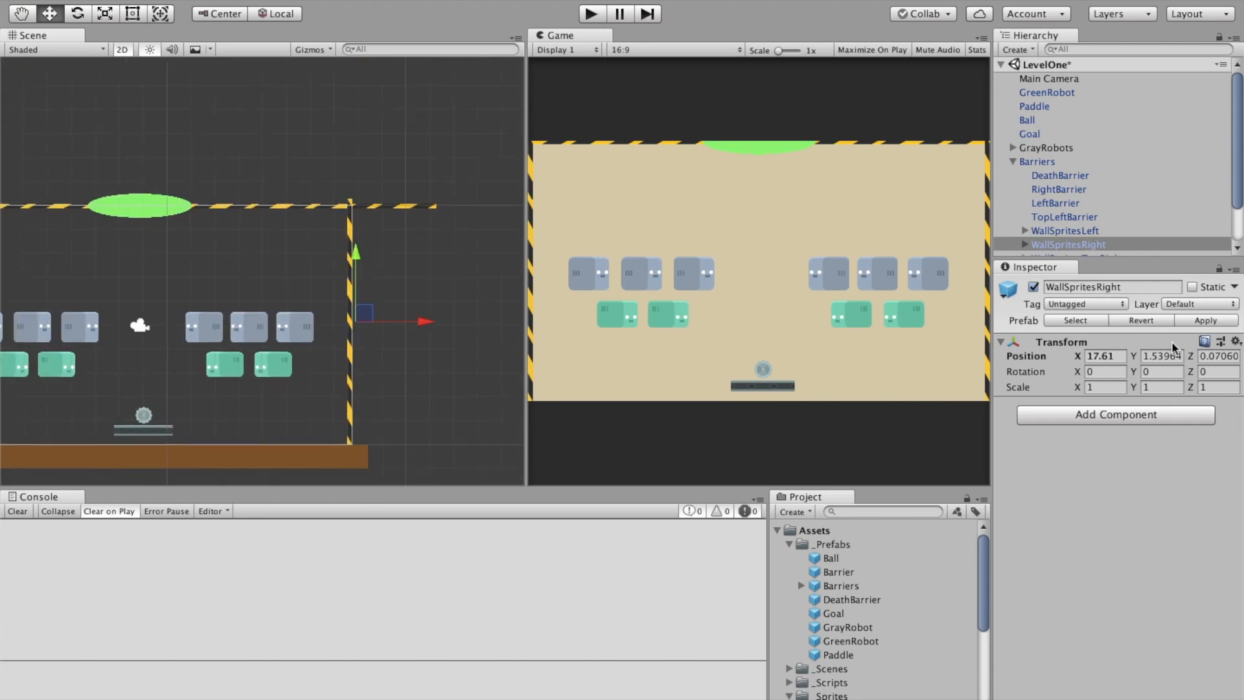
{"action": "left_click", "coordinate": [1196, 320]}
{"action": "middle_click_drag", "start_coordinate": [175, 359], "coordinate": [277, 348]}
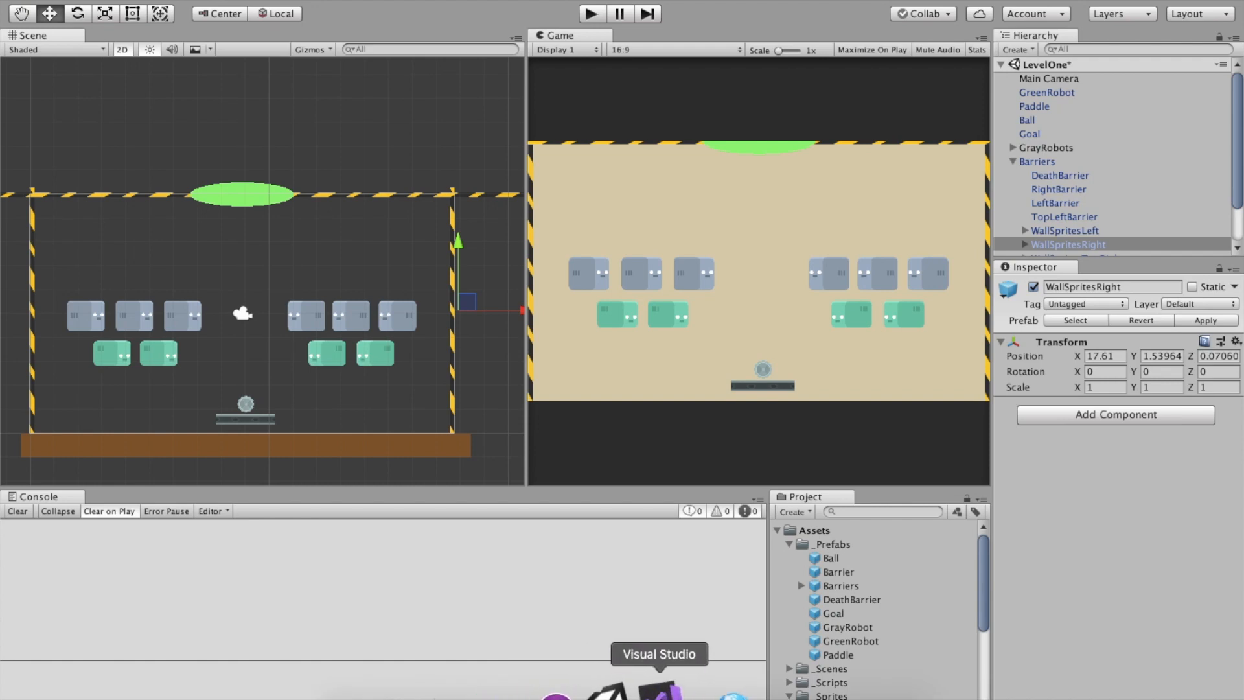
Switch to Firefox and open the craftpix.net freebies page in a new browser tab.
{"action": "left_click", "coordinate": [499, 689]}
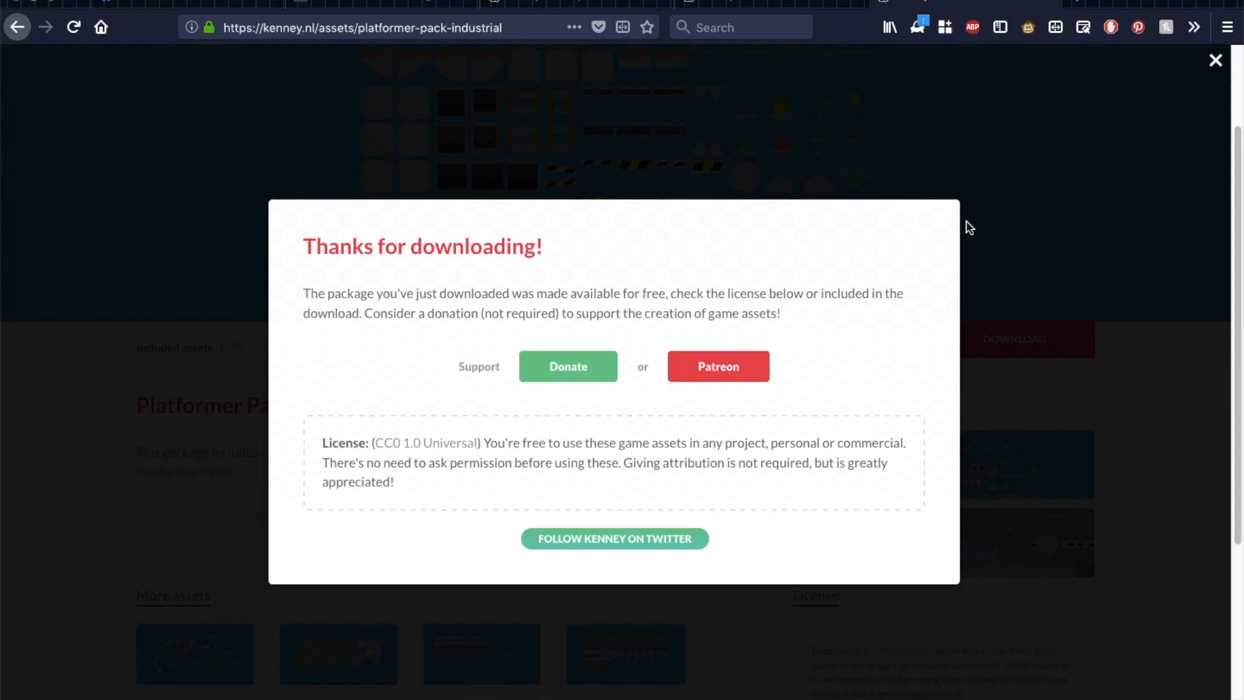
{"action": "left_click", "coordinate": [978, 85]}
{"action": "key", "text": "super+t"}
{"action": "type", "text": "craftpi"}
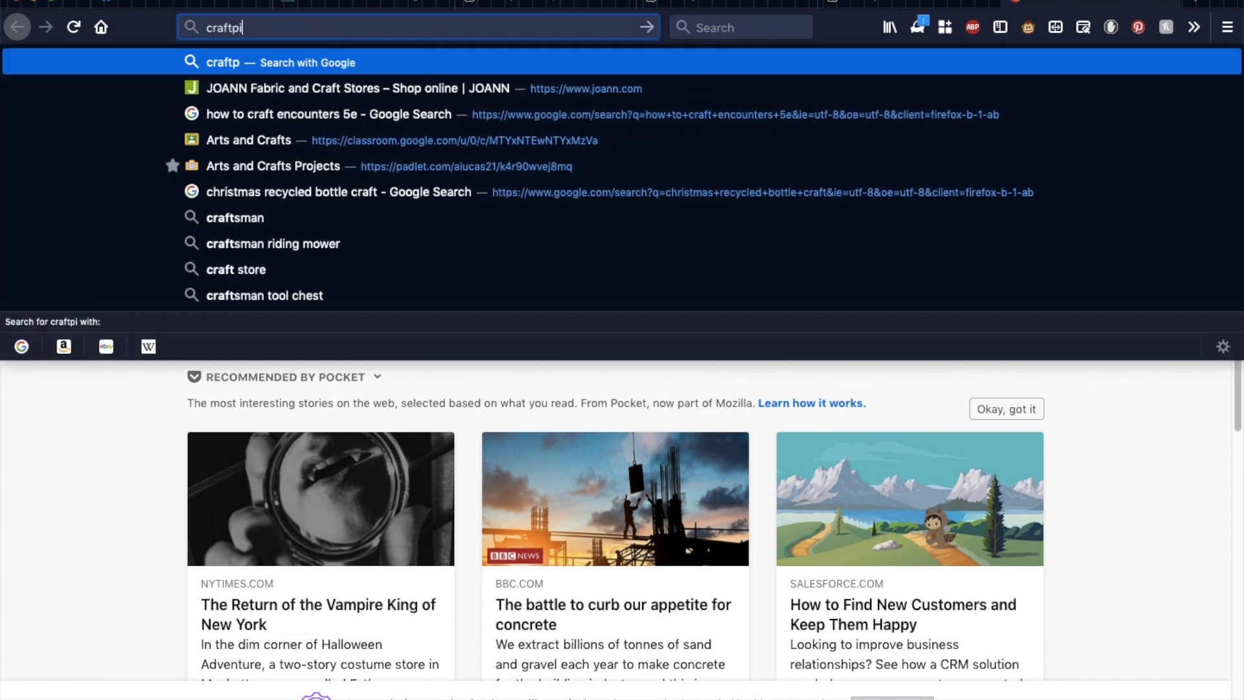
{"action": "type", "text": "x.net"}
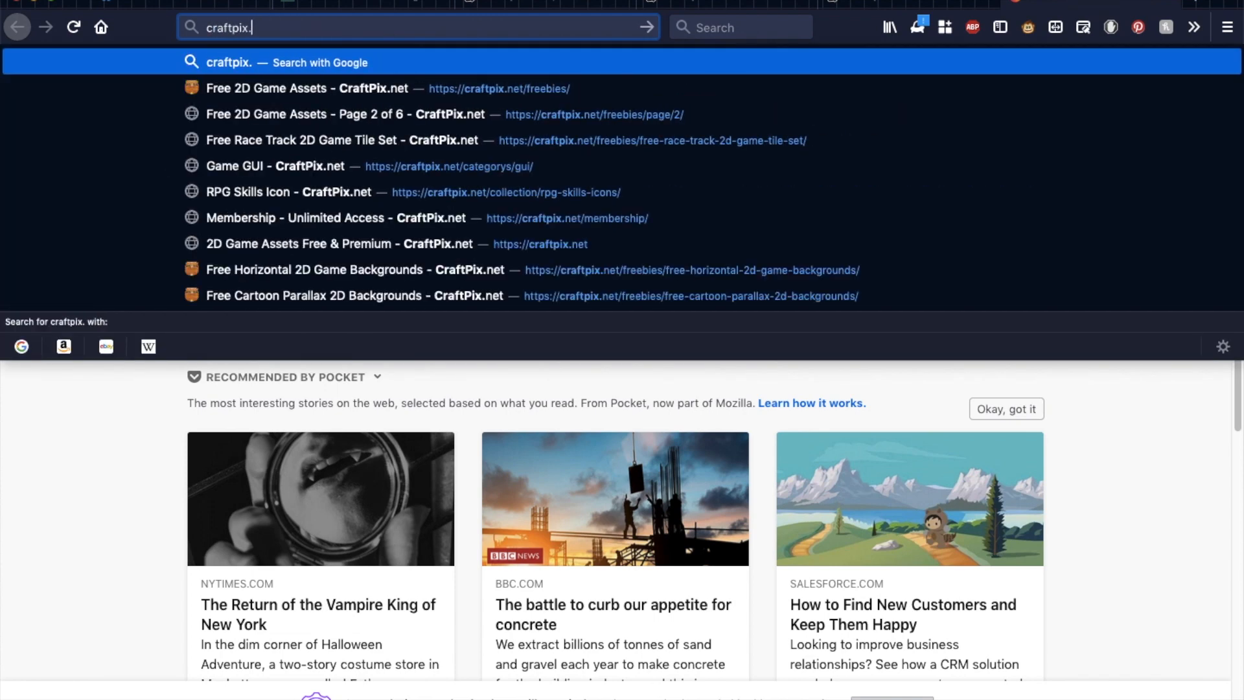
{"action": "key", "text": "Down"}
{"action": "key", "text": "Down"}
{"action": "key", "text": "Return"}
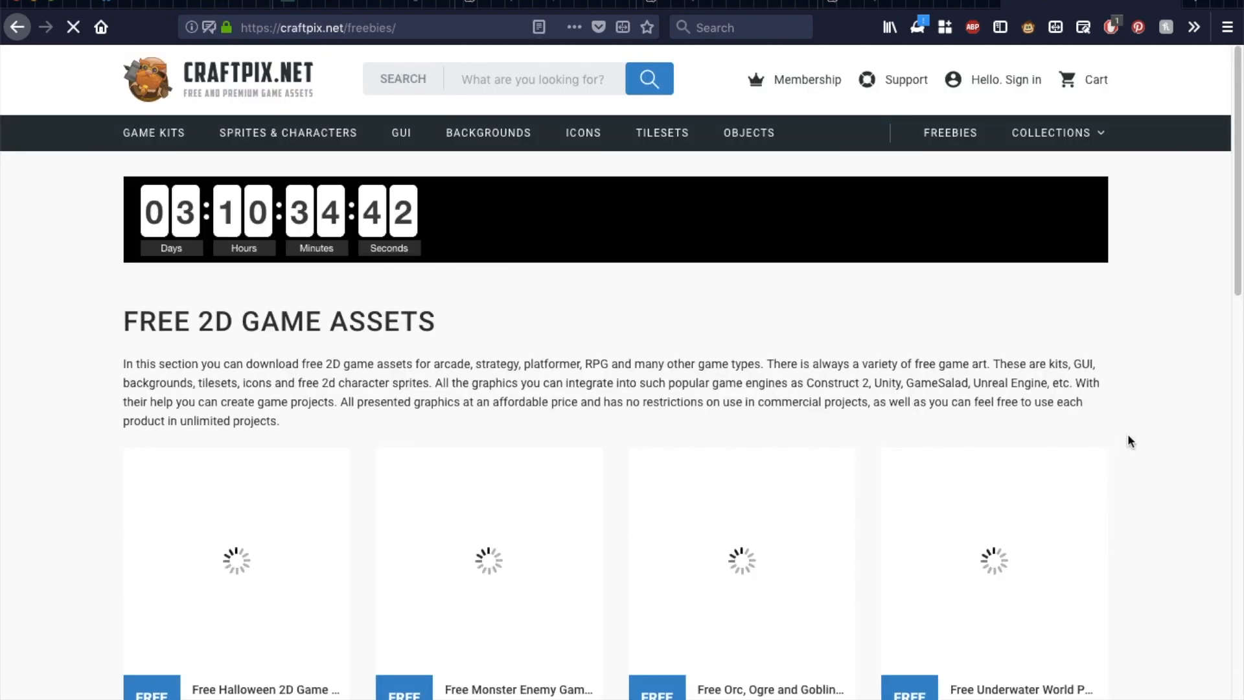
Look through the free 2D game asset packs on the CraftPix freebies page, and return to the Unity project.
{"action": "scroll", "coordinate": [1113, 425], "scroll_direction": "down", "scroll_amount": 4}
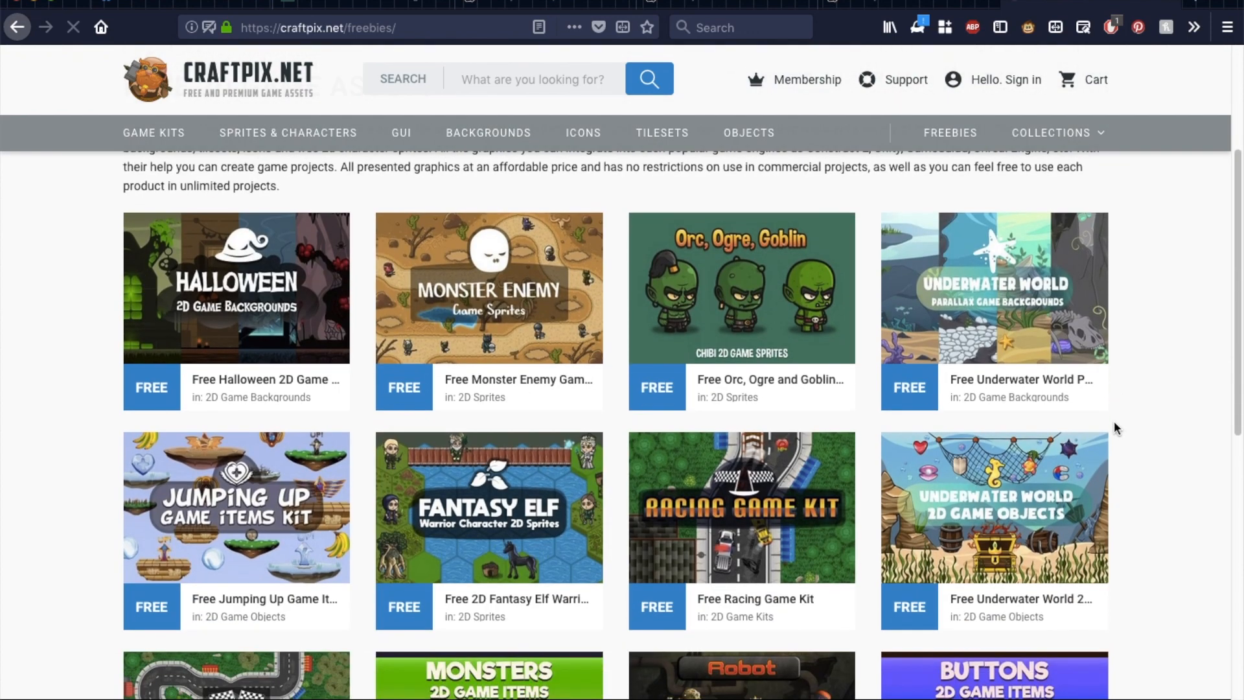
{"action": "scroll", "coordinate": [1113, 427], "scroll_direction": "down", "scroll_amount": 5}
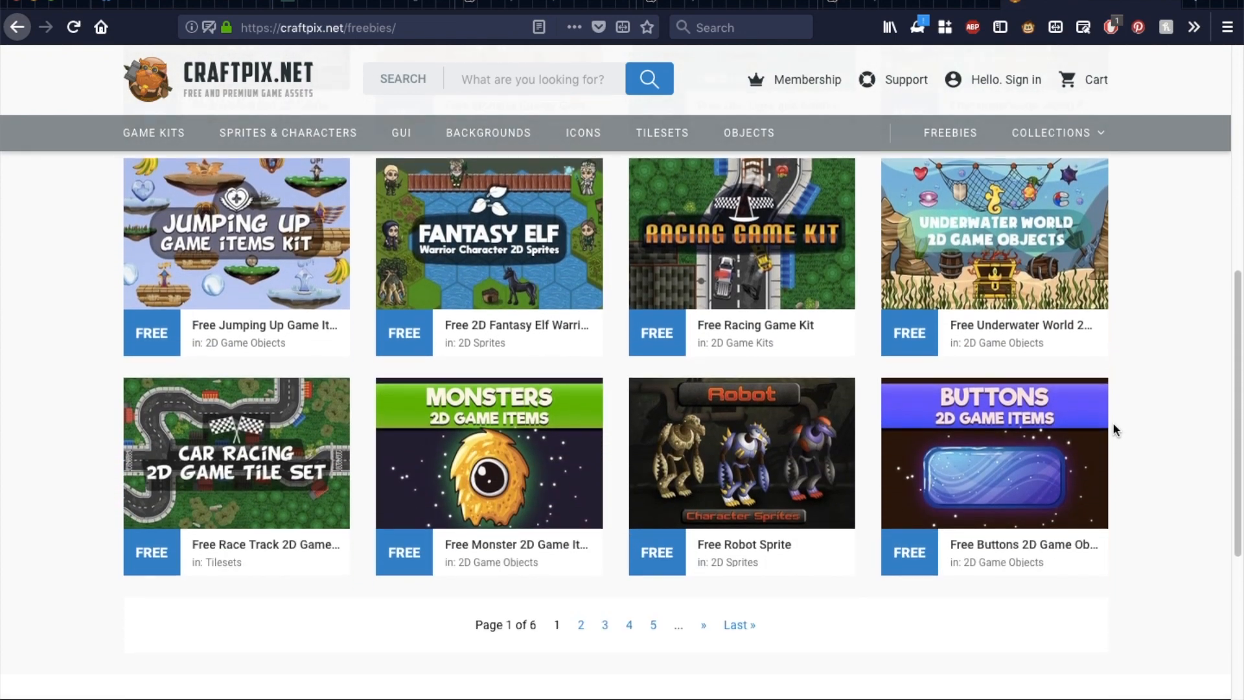
{"action": "scroll", "coordinate": [1111, 431], "scroll_direction": "up", "scroll_amount": 1}
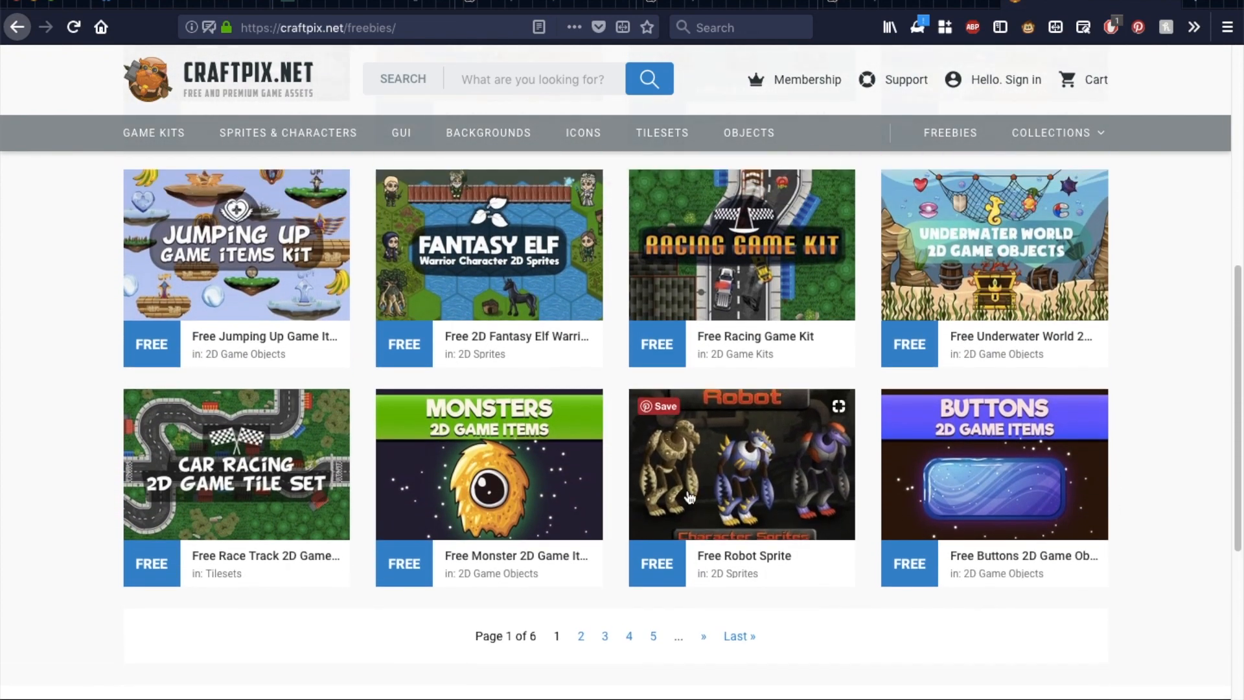
{"action": "scroll", "coordinate": [852, 423], "scroll_direction": "up", "scroll_amount": 5}
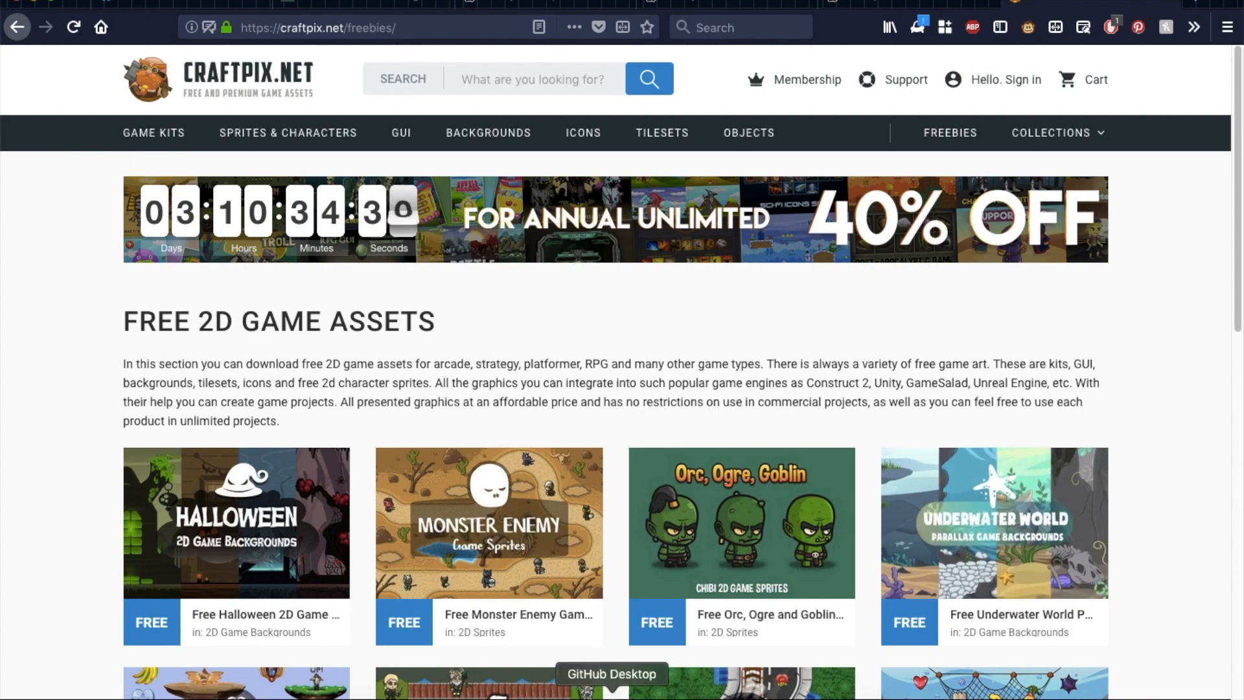
{"action": "left_click", "coordinate": [616, 687]}
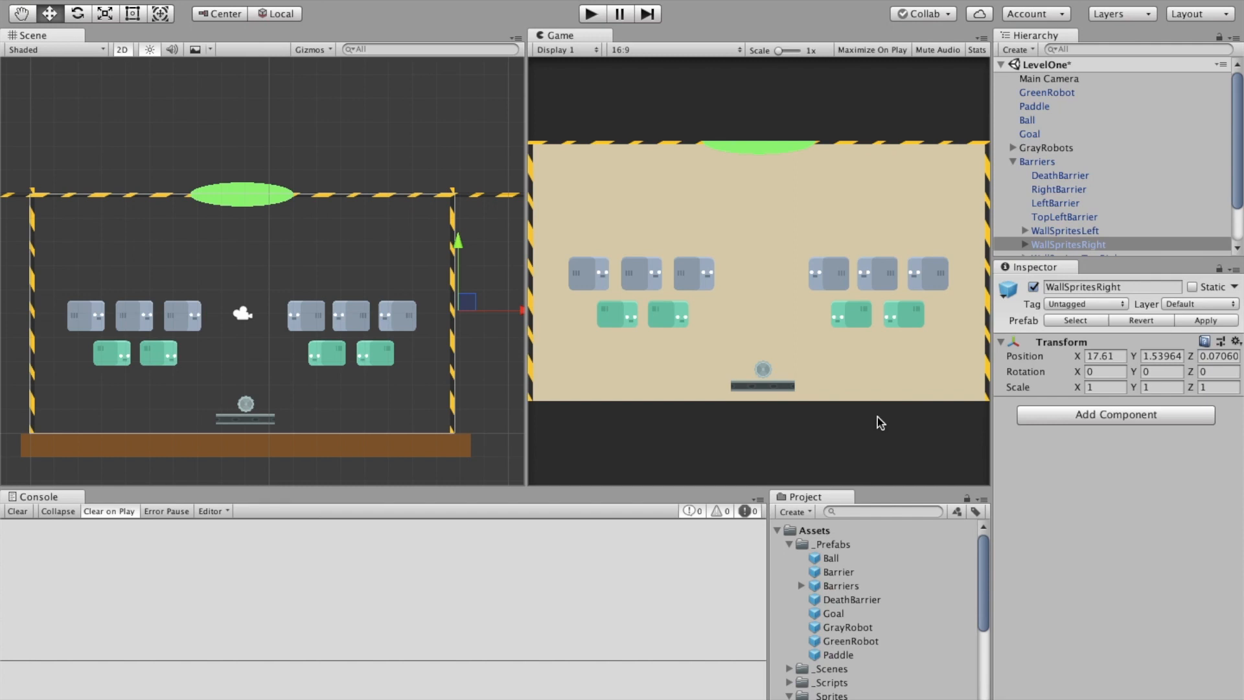
{"action": "mouse_move", "coordinate": [574, 698]}
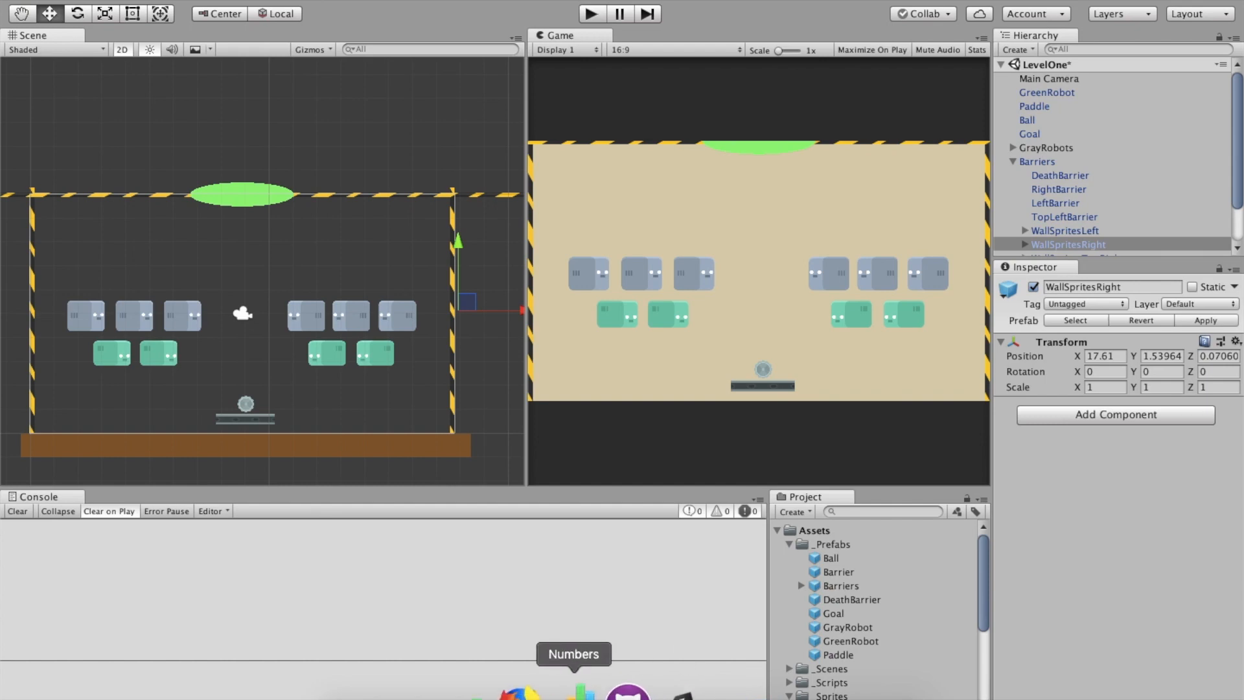
{"action": "right_click", "coordinate": [476, 692]}
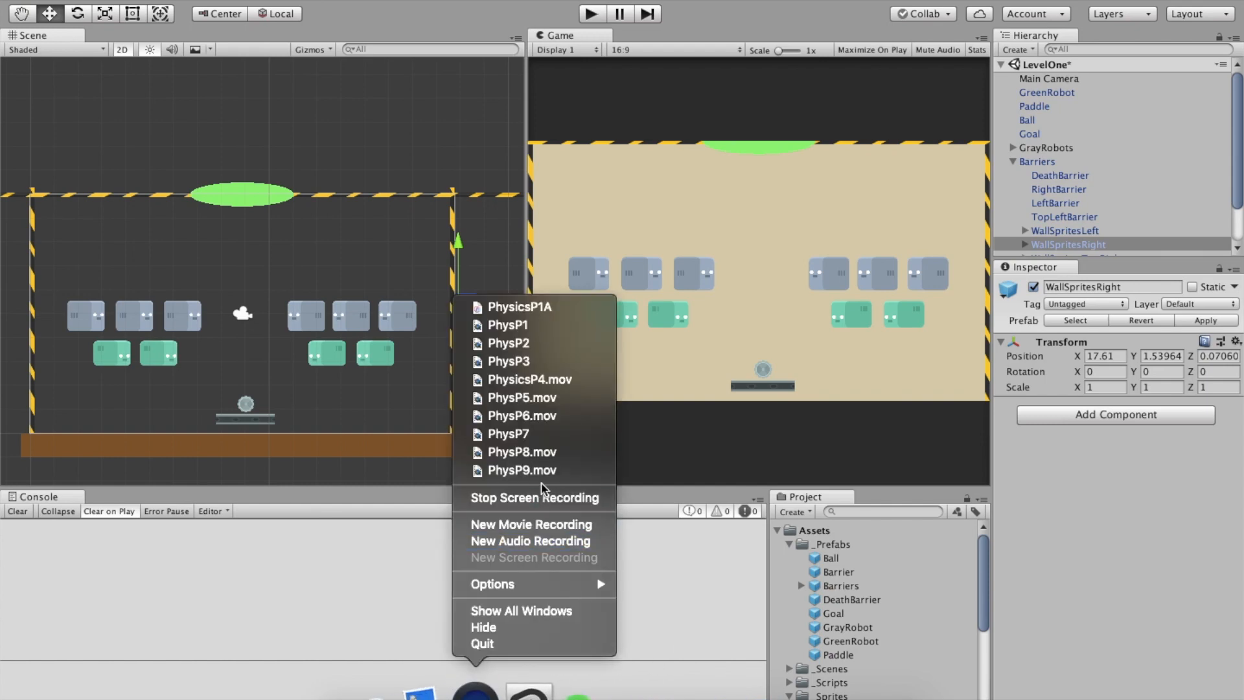
{"action": "left_click", "coordinate": [542, 497]}
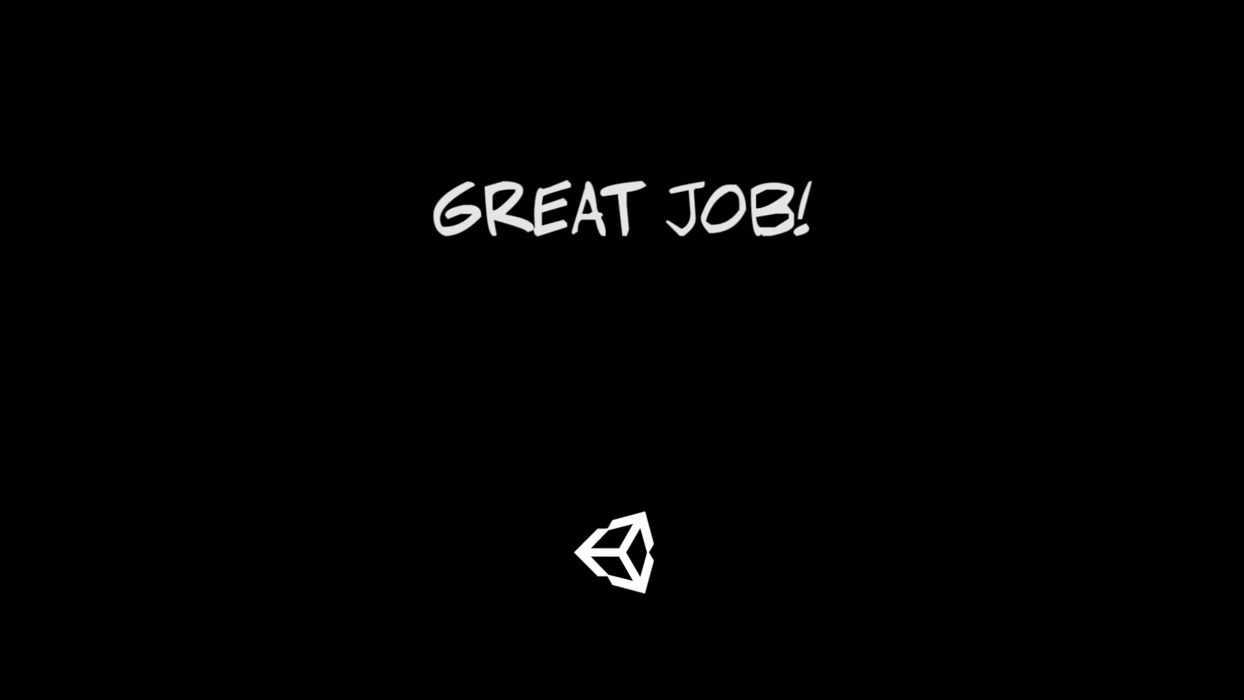